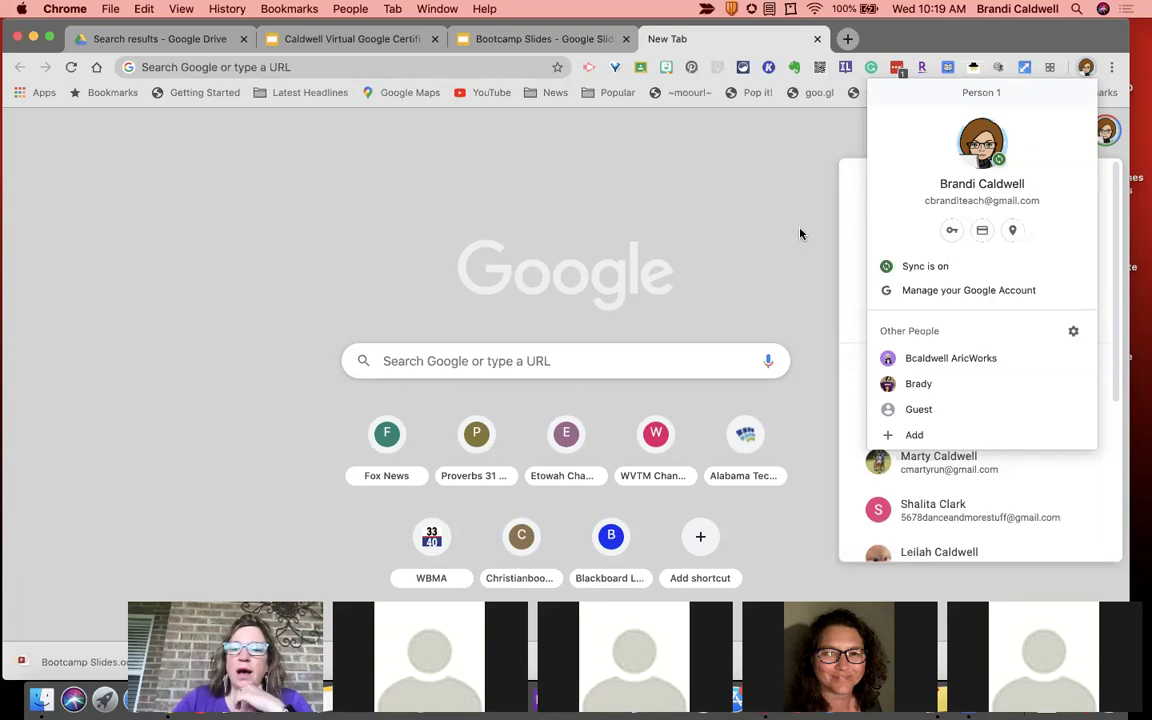
# - Review the signed-in Google accounts and the browser profile, and open the profile's Google Account management page
pyautogui.click(805, 231)
pyautogui.click(1103, 134)
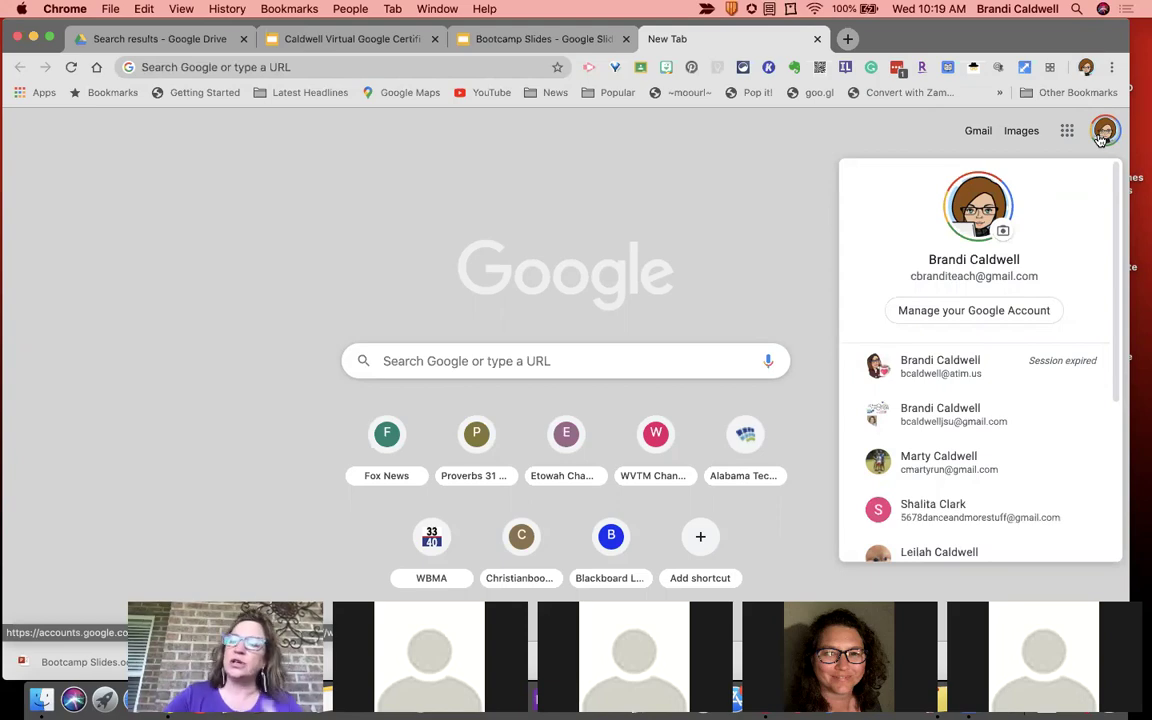
pyautogui.click(792, 186)
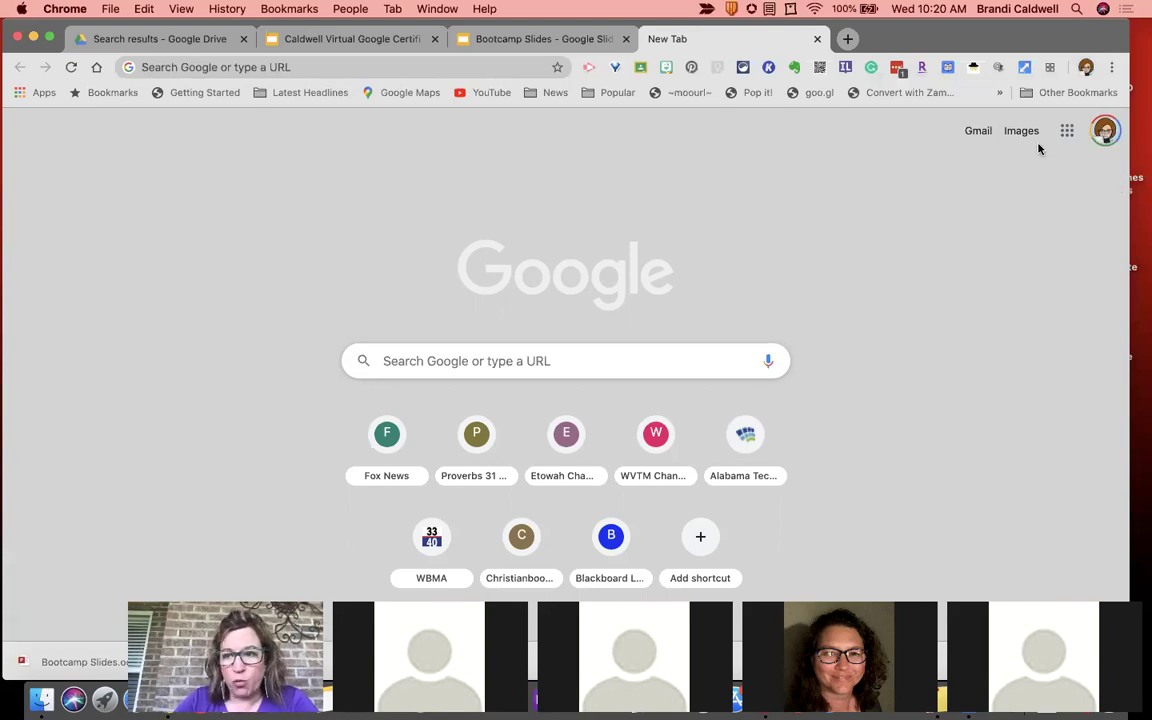
pyautogui.click(1086, 68)
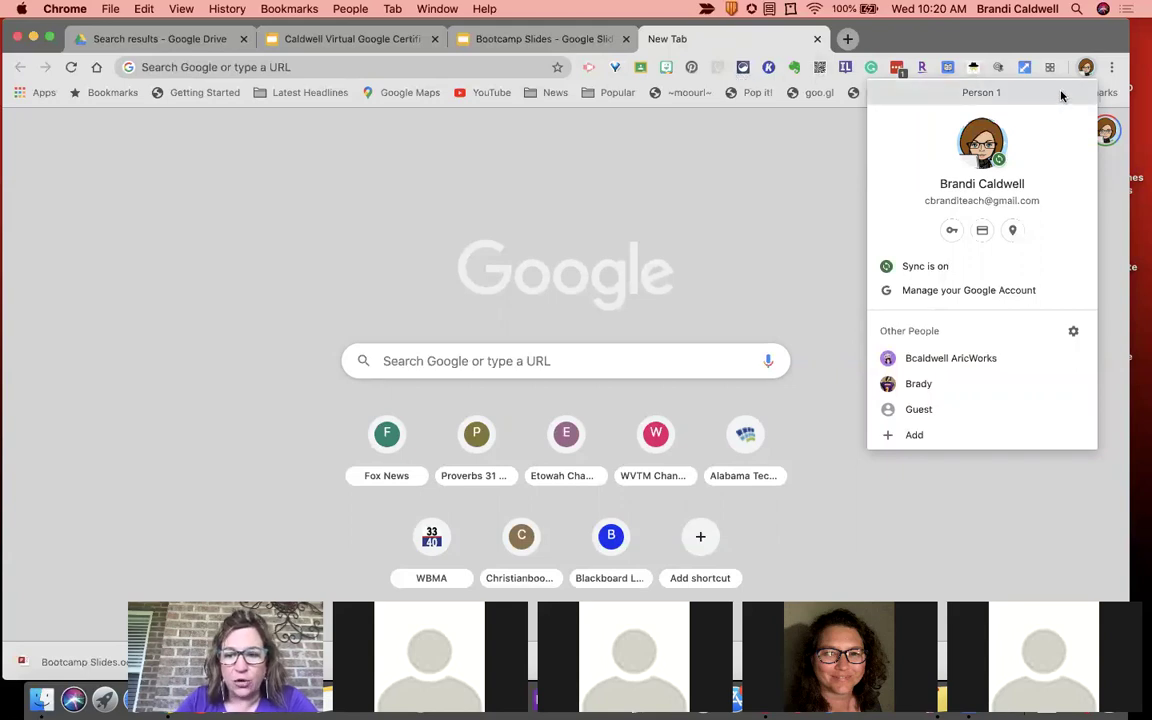
pyautogui.click(966, 291)
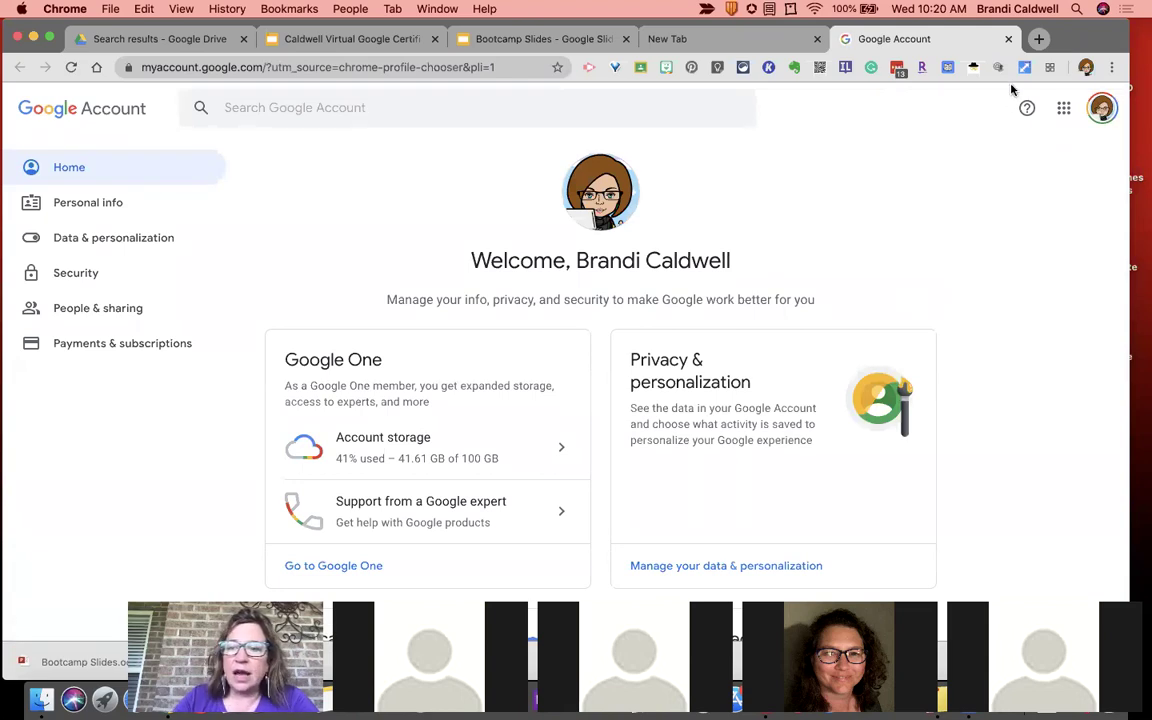
# - View the form for adding another person to the browser, and close it along with the Google Account page
pyautogui.click(1086, 67)
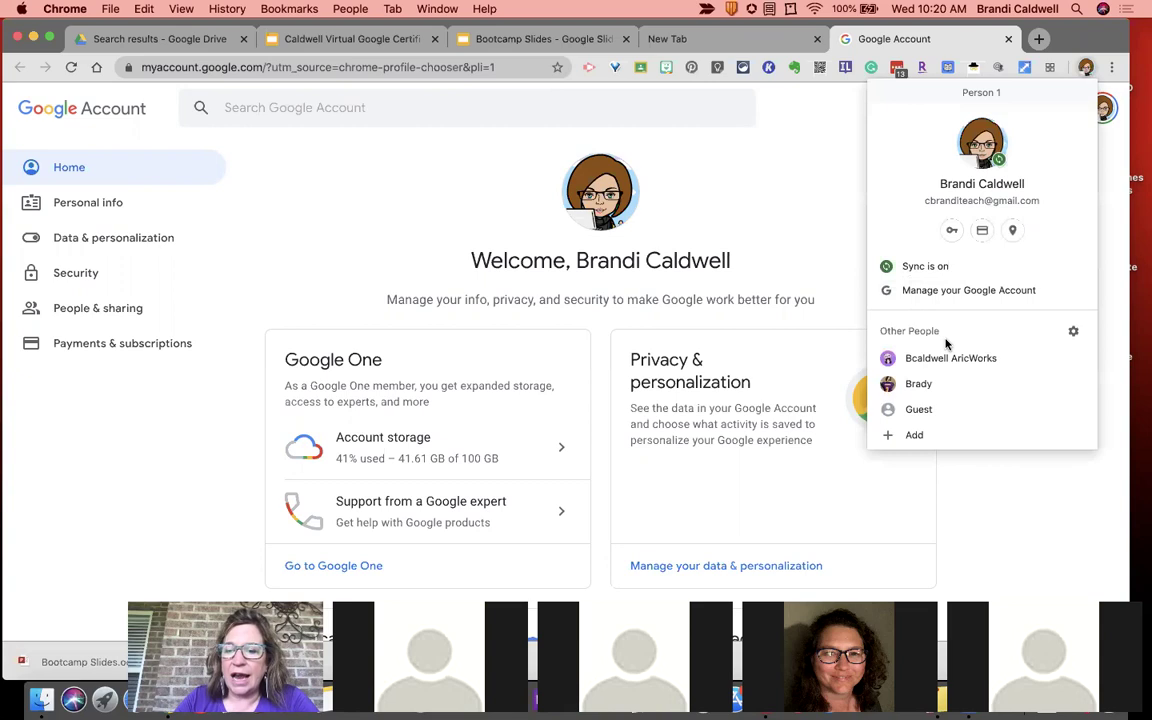
pyautogui.click(906, 437)
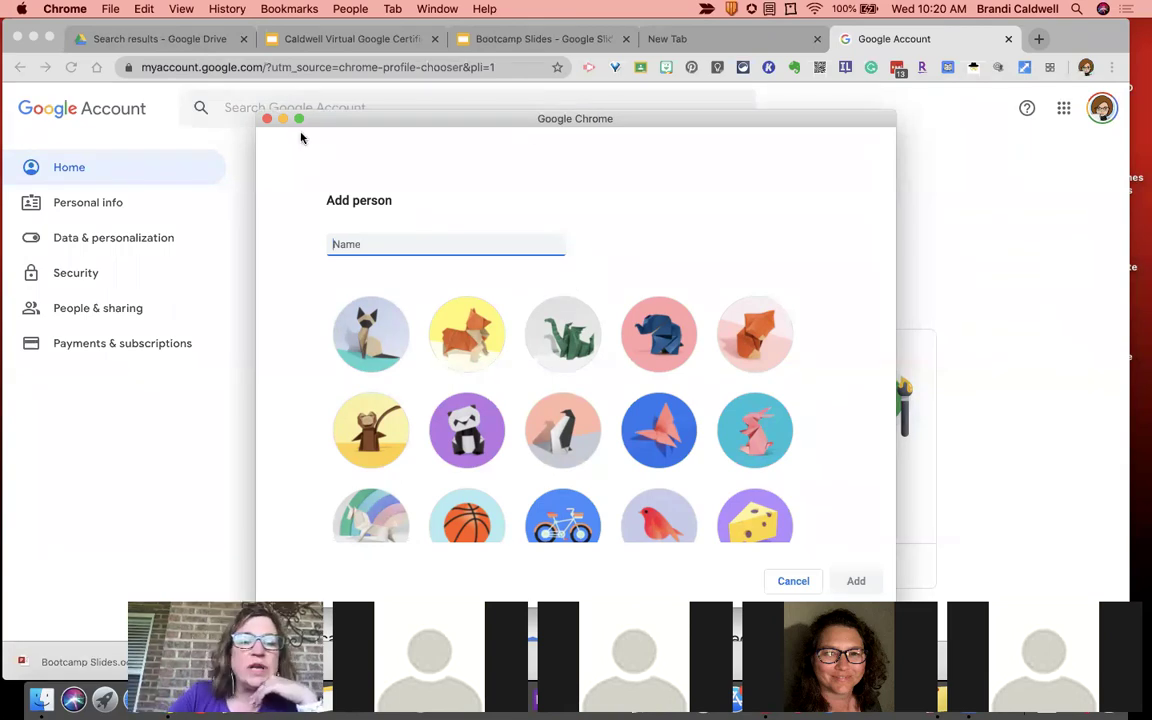
pyautogui.click(267, 118)
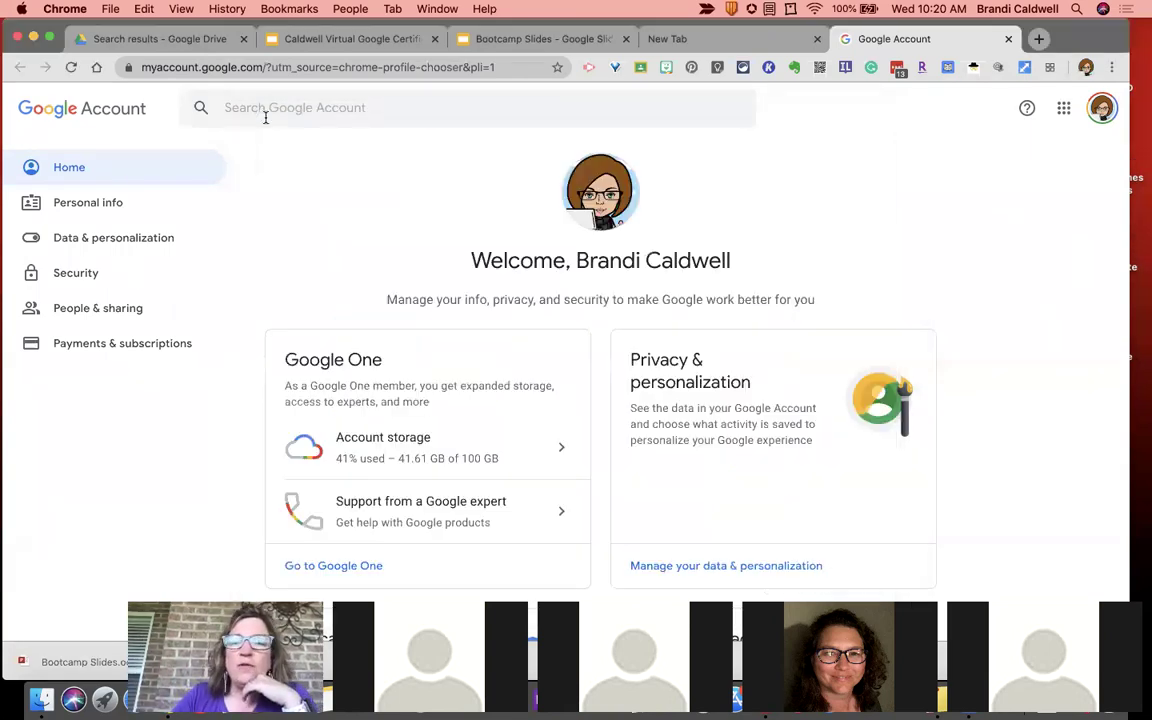
pyautogui.click(1008, 39)
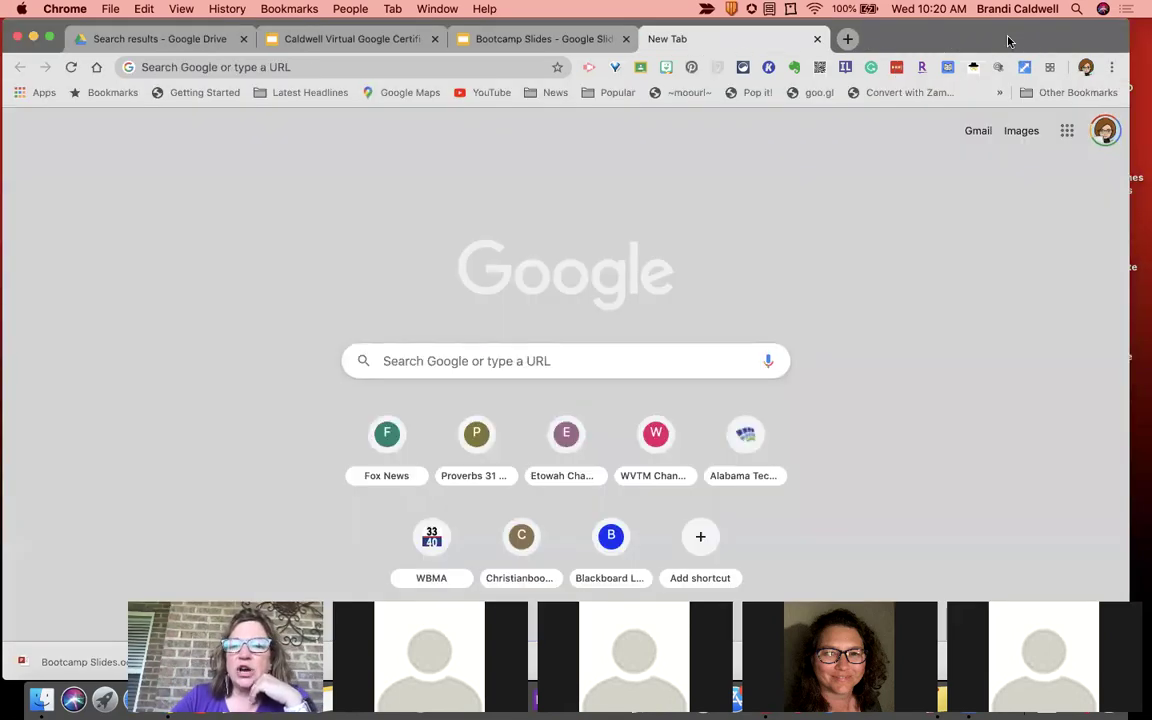
# - Switch to the work account whose session has expired and sign back in with the account password
pyautogui.click(1104, 128)
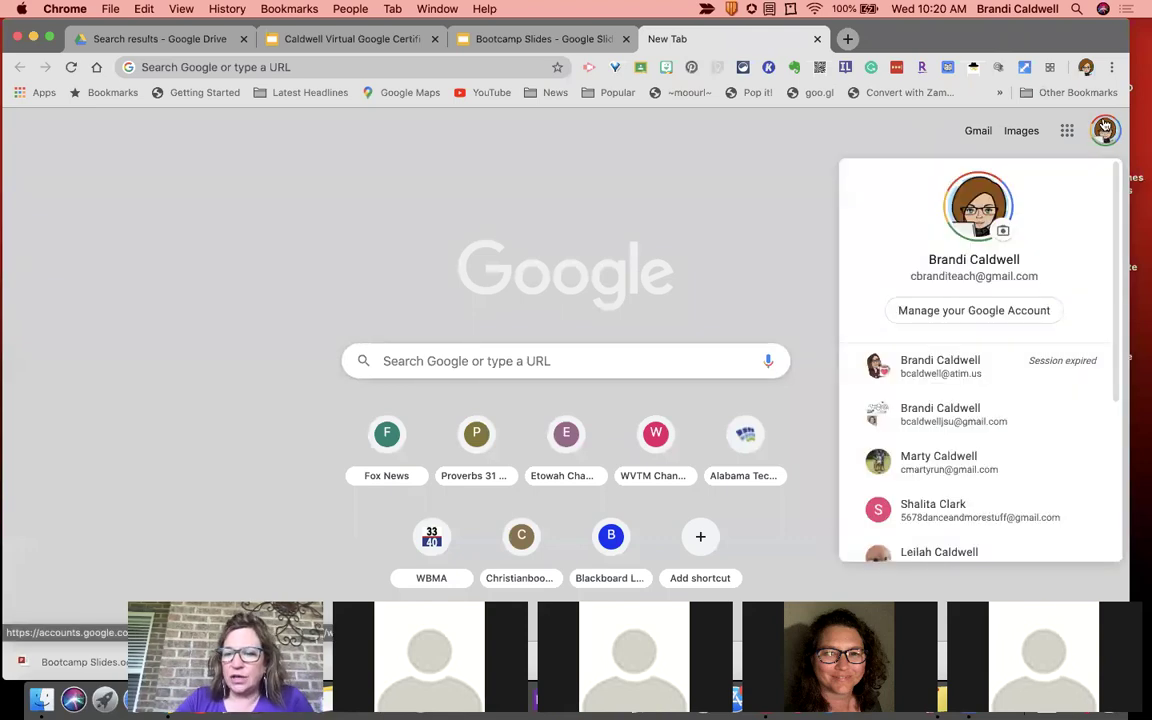
pyautogui.click(944, 367)
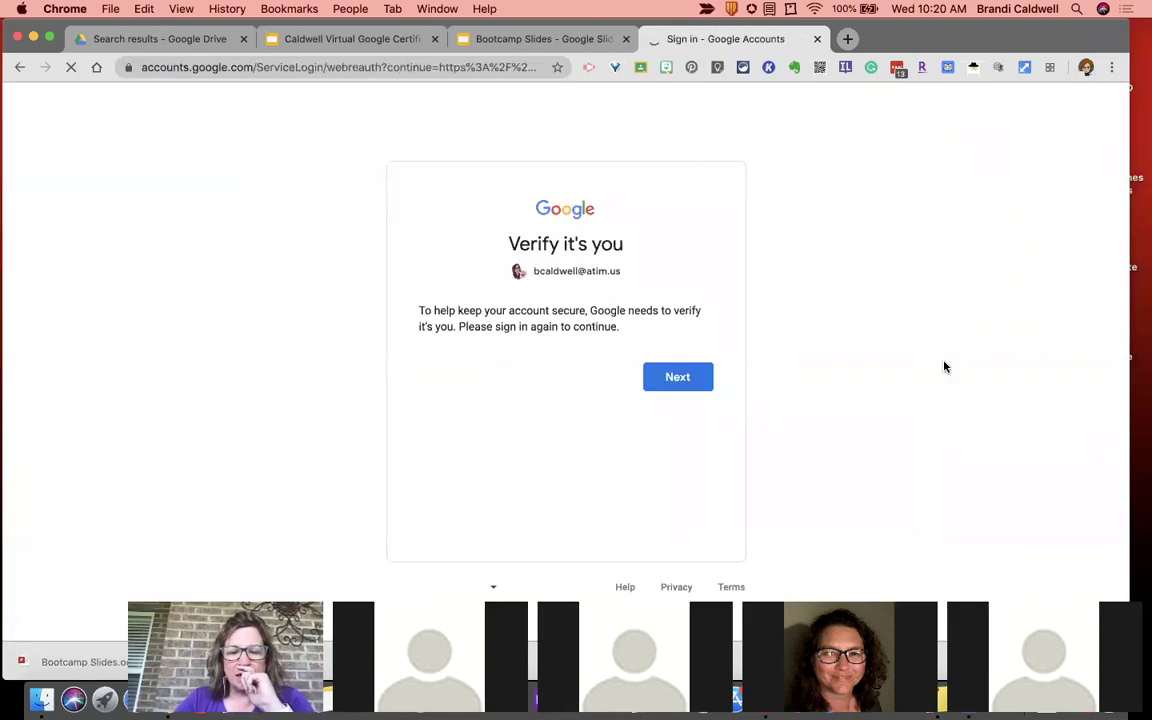
pyautogui.click(692, 378)
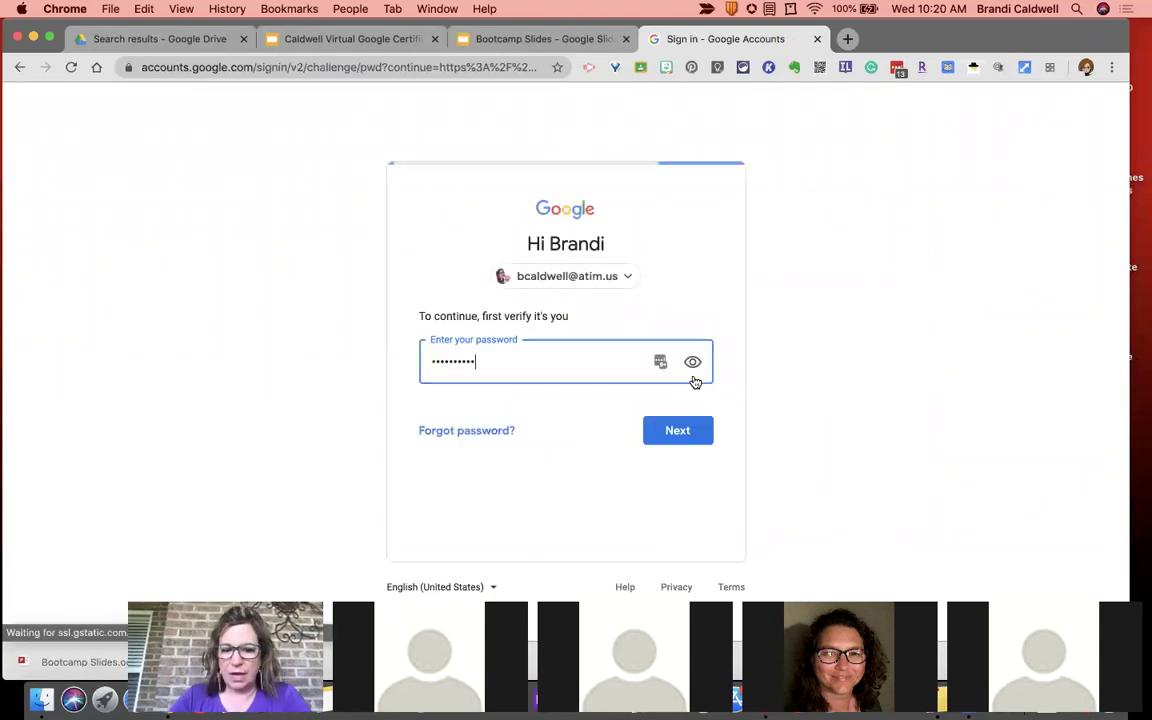
pyautogui.click(674, 438)
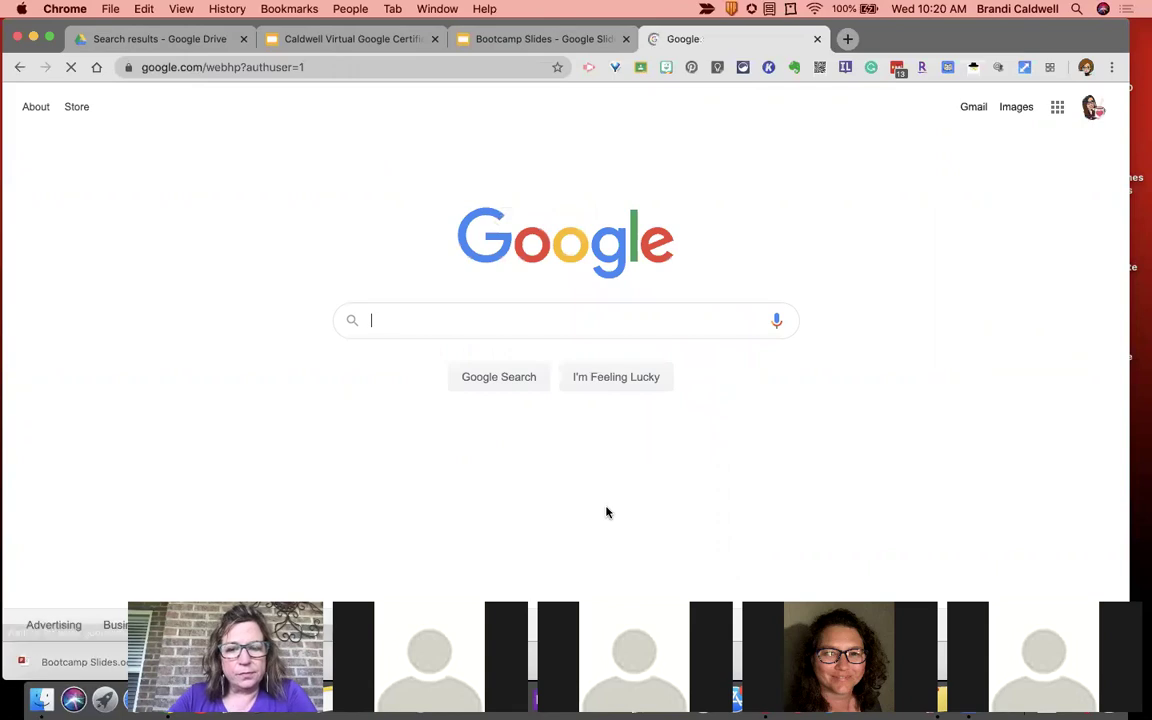
# - Find Classroom among the Google apps and open it
pyautogui.click(1057, 107)
pyautogui.scroll(-3, 950, 362)
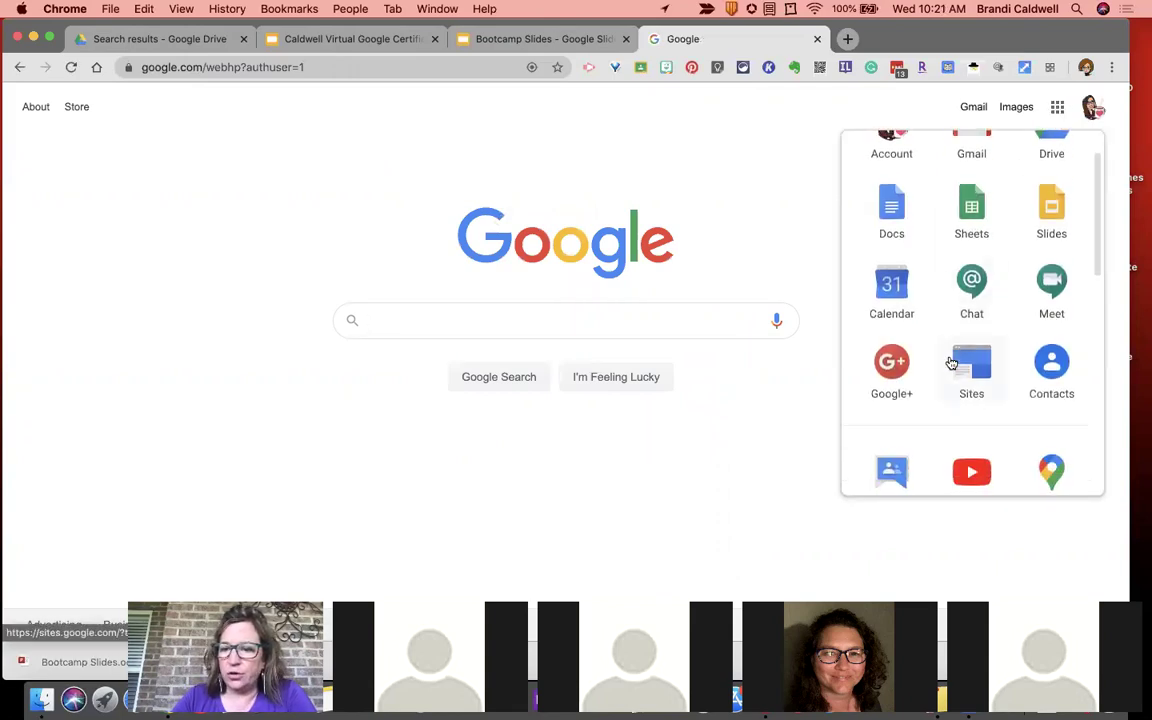
pyautogui.scroll(-8, 951, 363)
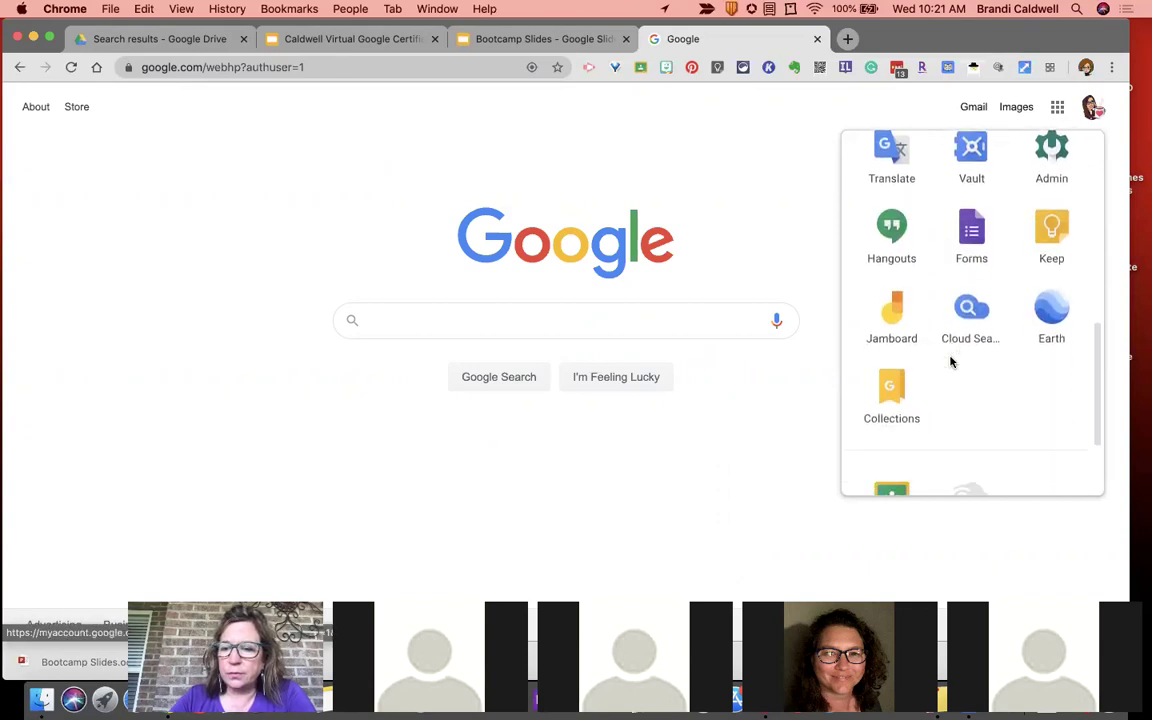
pyautogui.click(905, 369)
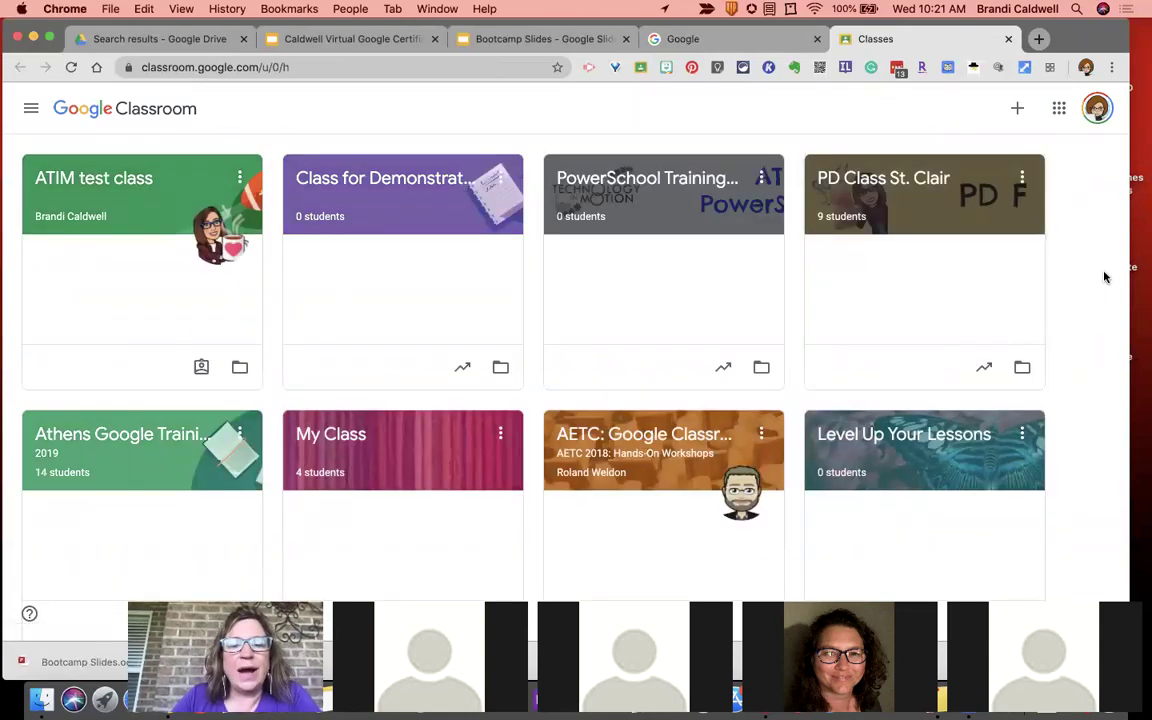
# - Switch Google Classroom to the work account and close the personal account's Classroom page
pyautogui.click(1097, 112)
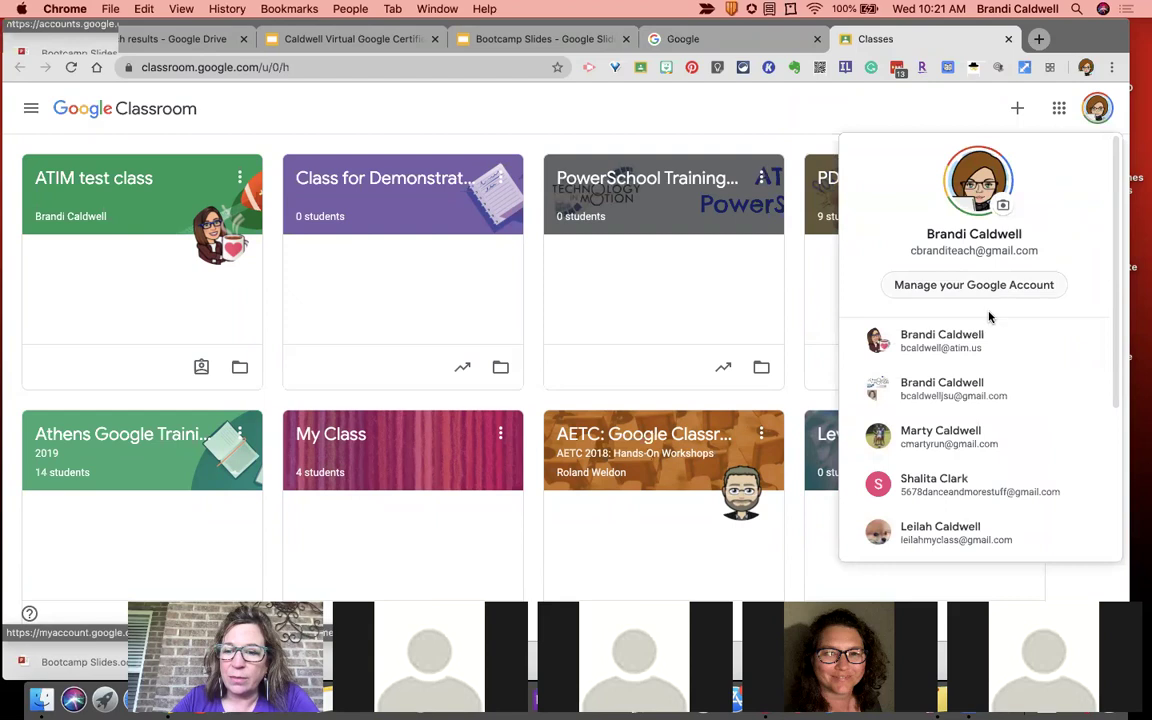
pyautogui.click(958, 347)
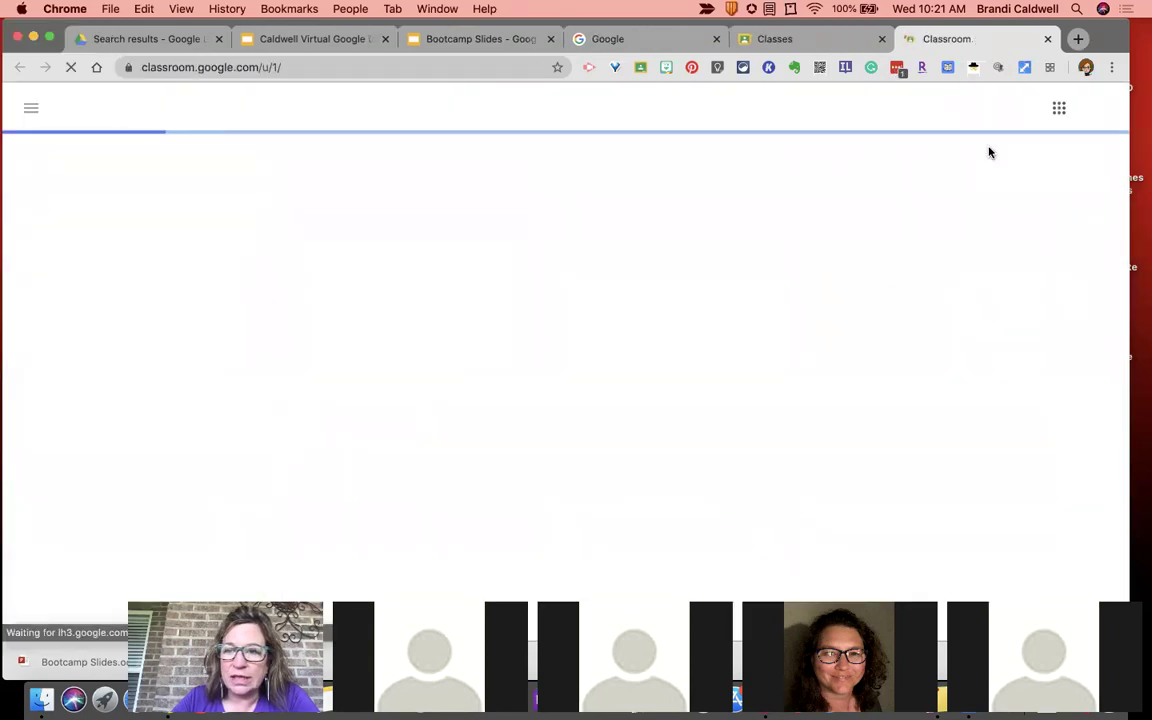
pyautogui.click(882, 40)
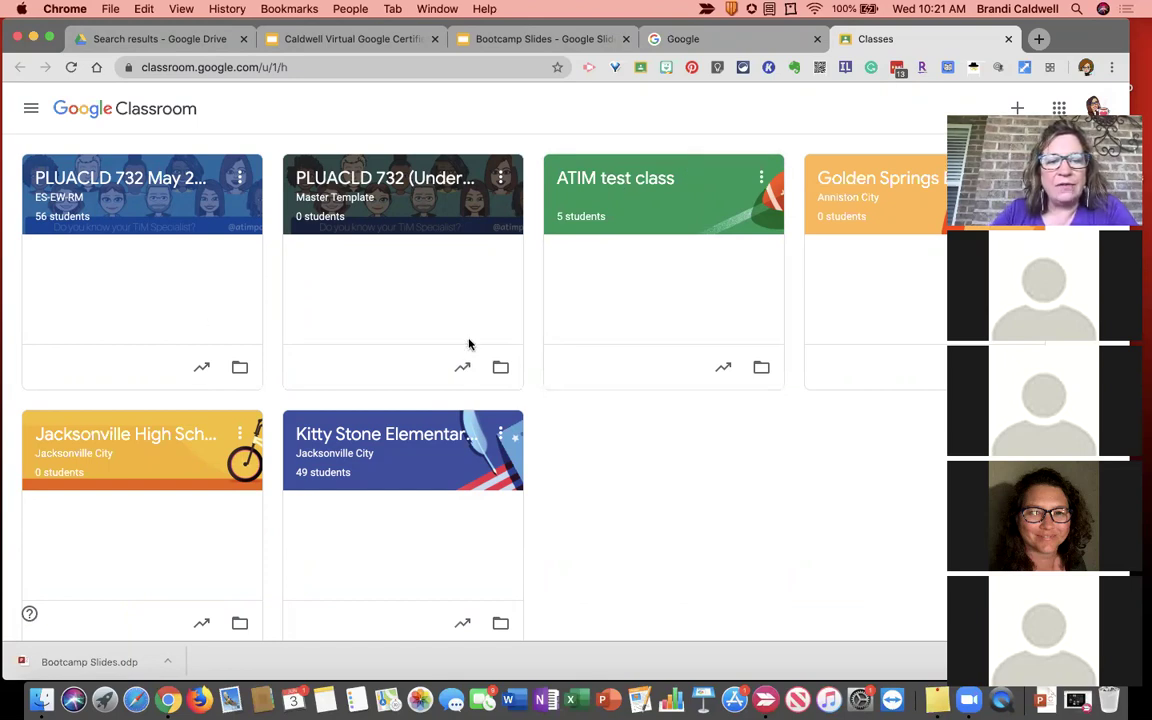
# - Preview the ATIM test class and the blank Create class form, returning to the class list each time
pyautogui.click(599, 185)
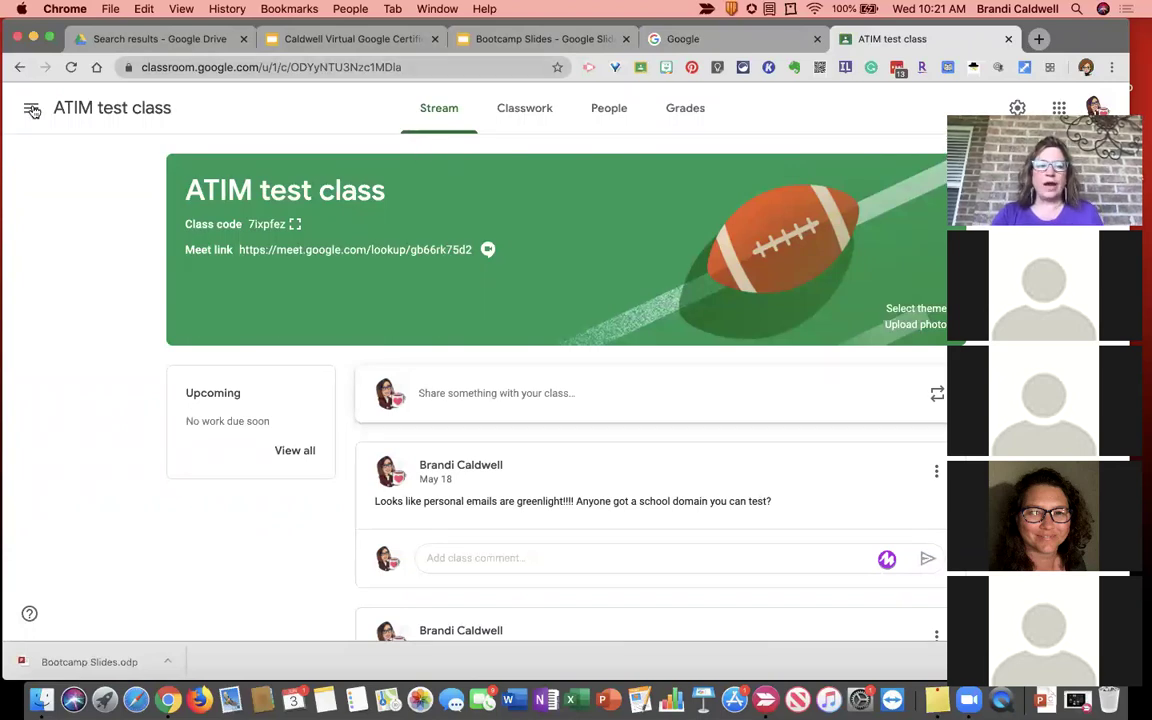
pyautogui.click(20, 68)
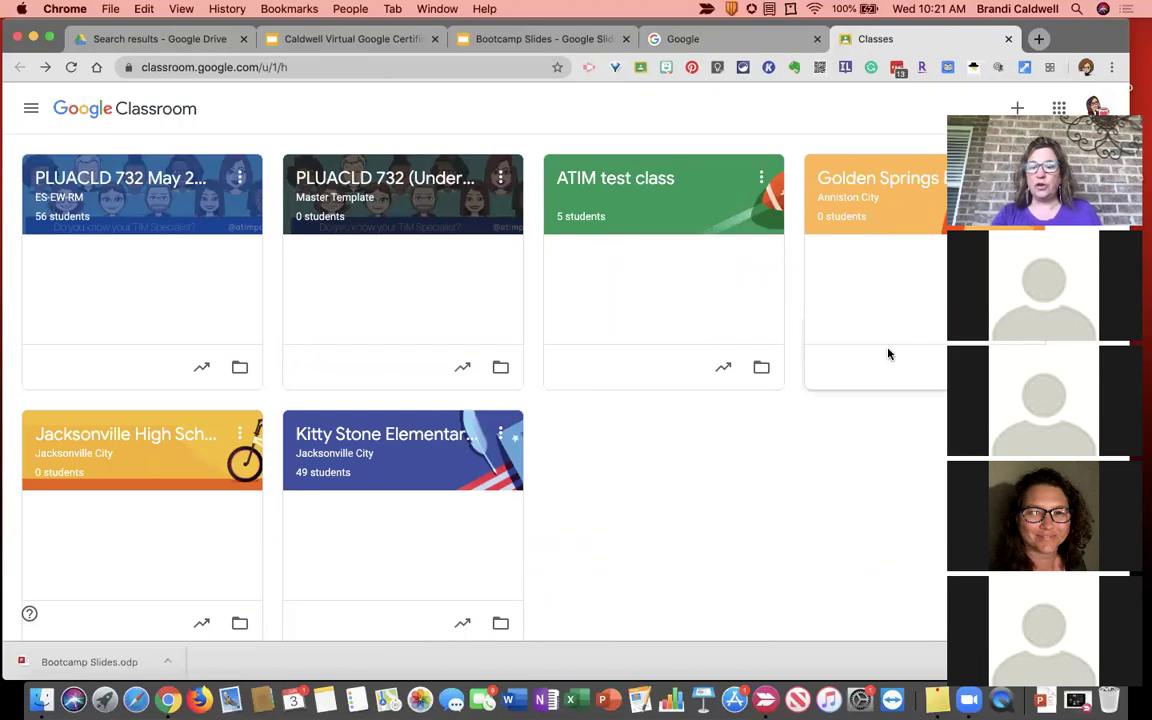
pyautogui.click(1017, 109)
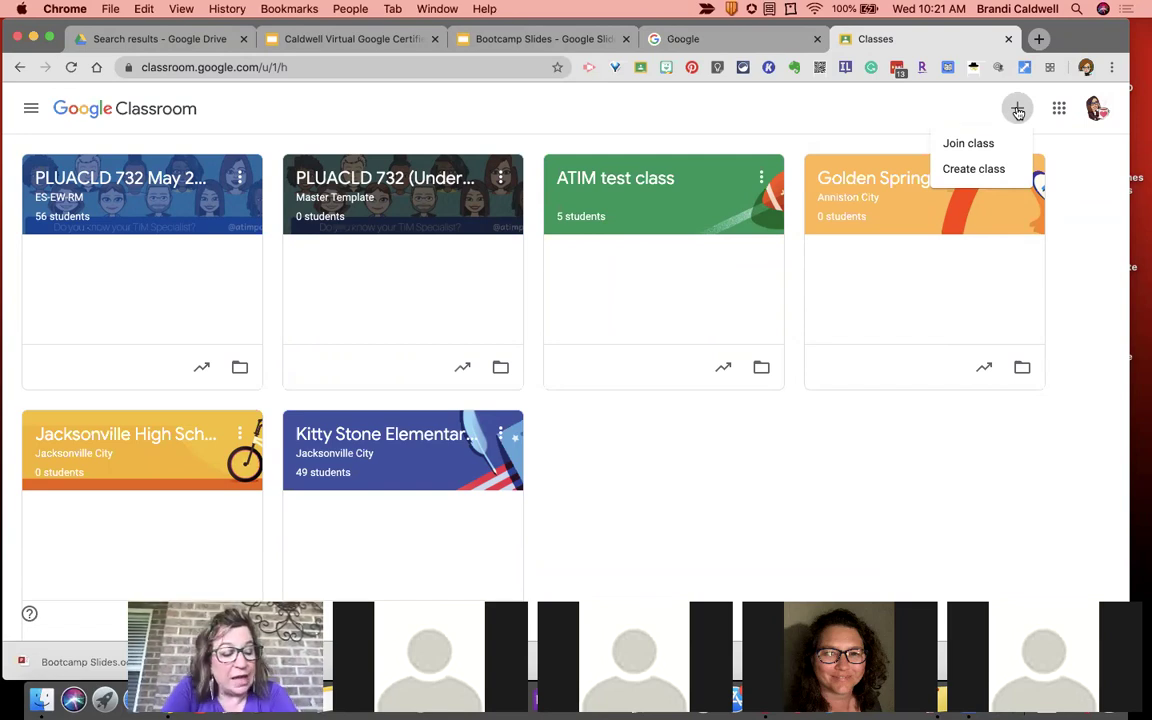
pyautogui.click(985, 170)
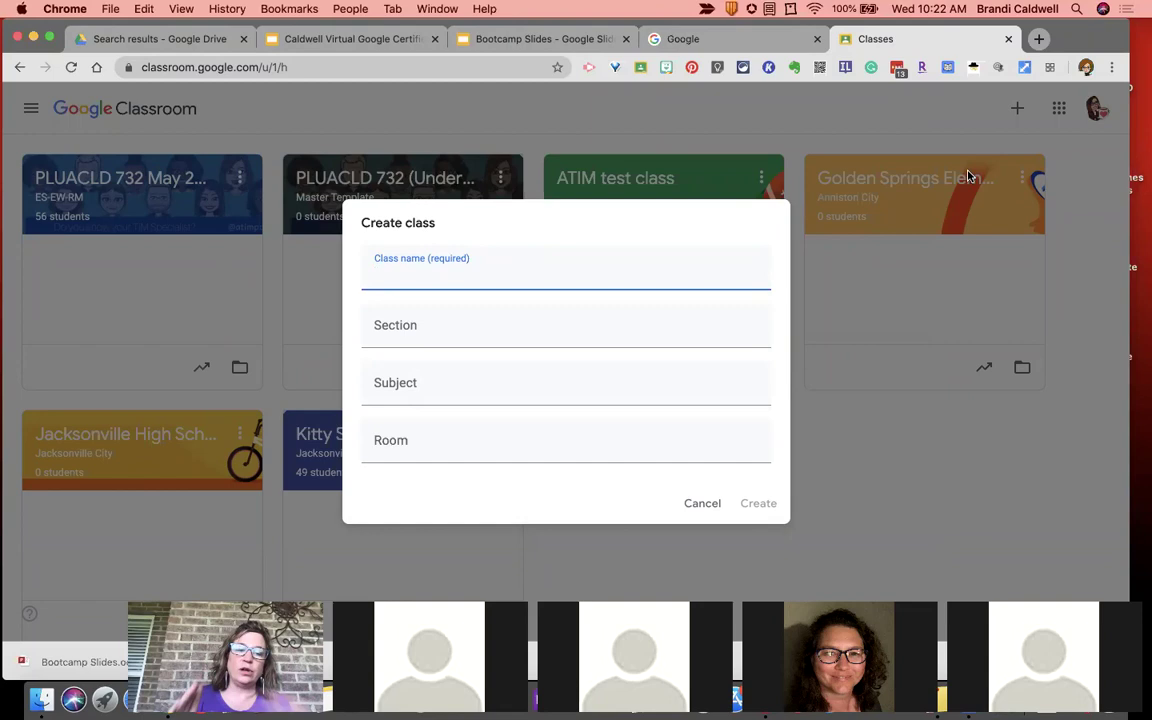
pyautogui.click(706, 500)
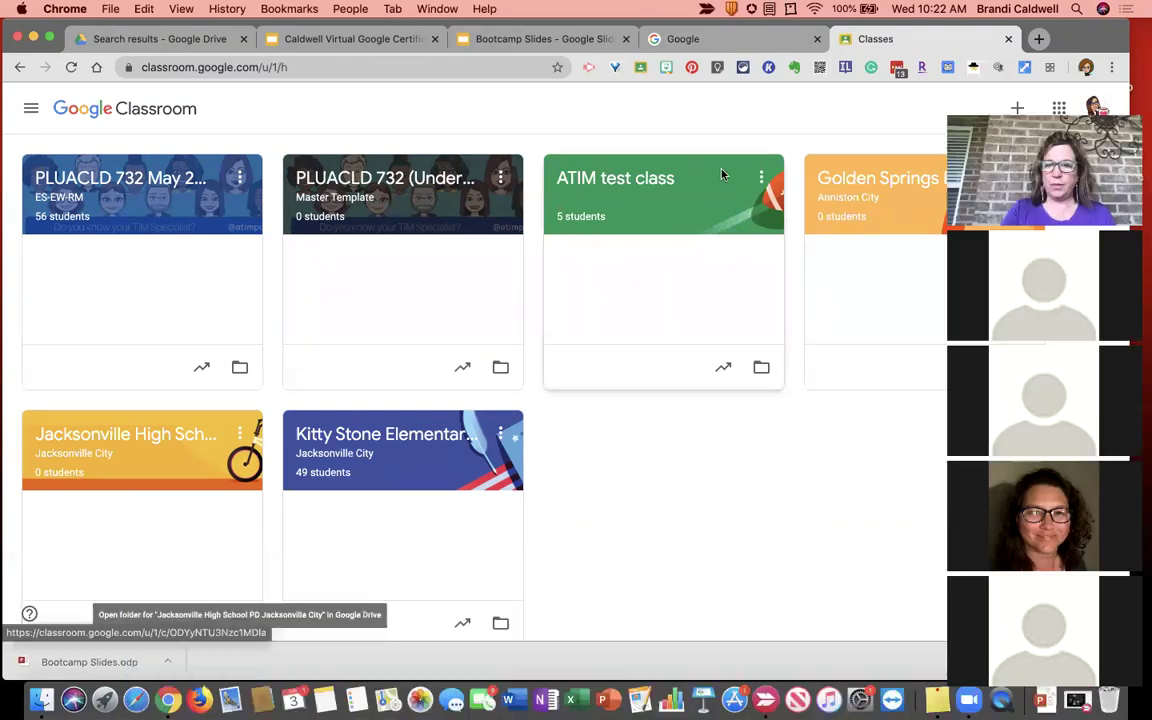
# - Open the ATIM test class and display its class code enlarged and in full screen before returning to the stream
pyautogui.click(630, 180)
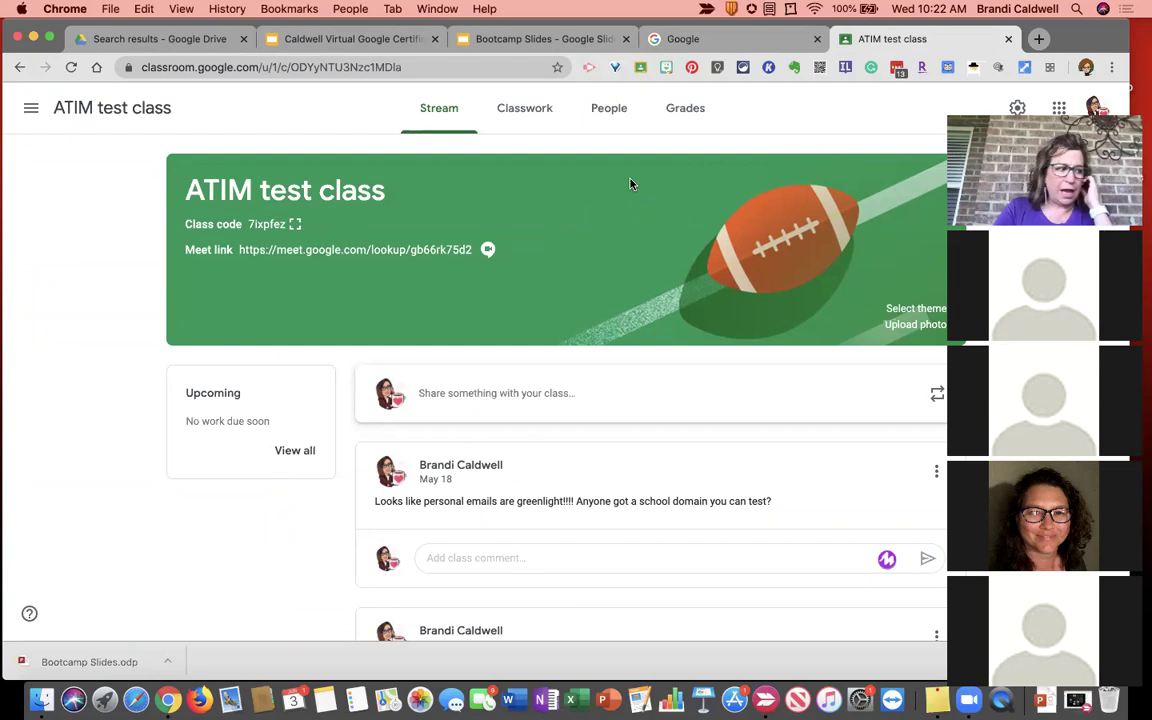
pyautogui.click(295, 226)
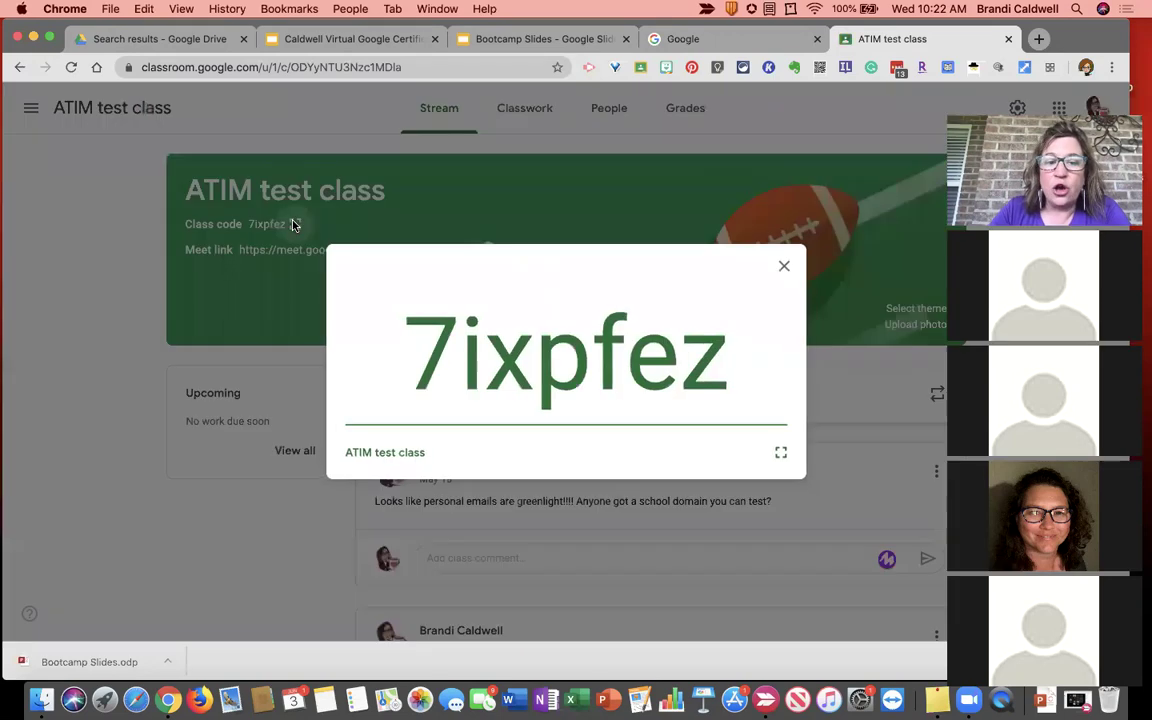
pyautogui.click(784, 454)
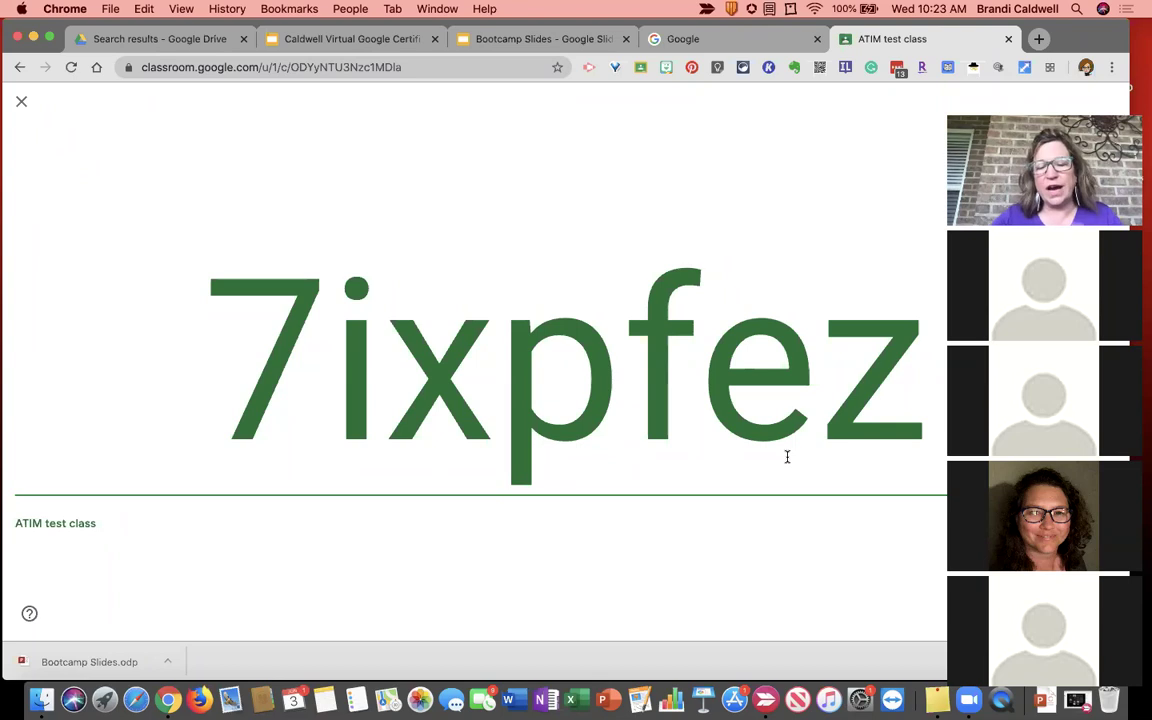
pyautogui.click(21, 102)
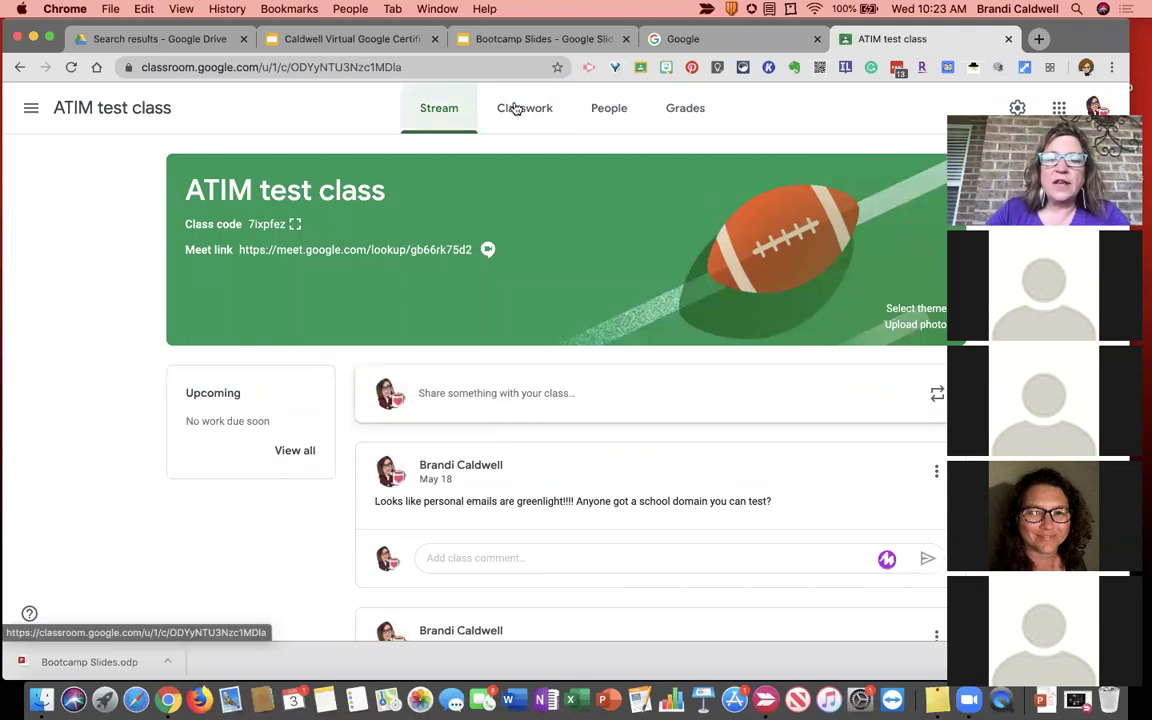
# - View the class's teachers and students and the Invite students form, leaving it without sending an invitation
pyautogui.click(612, 108)
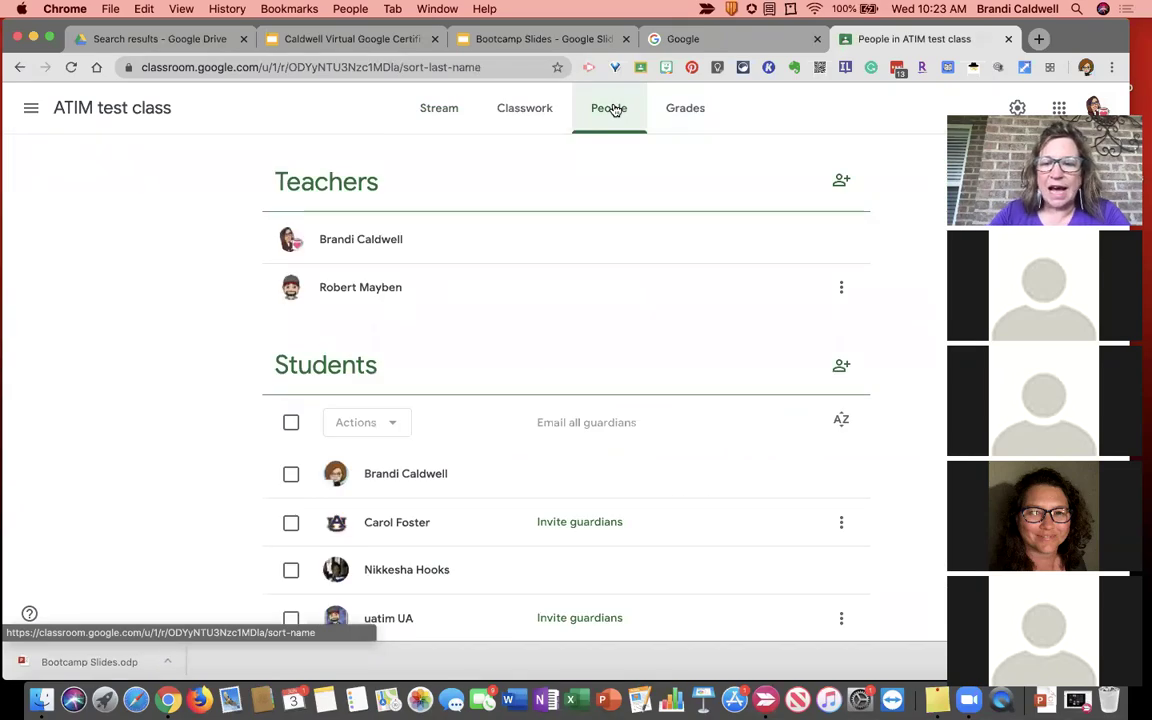
pyautogui.click(843, 368)
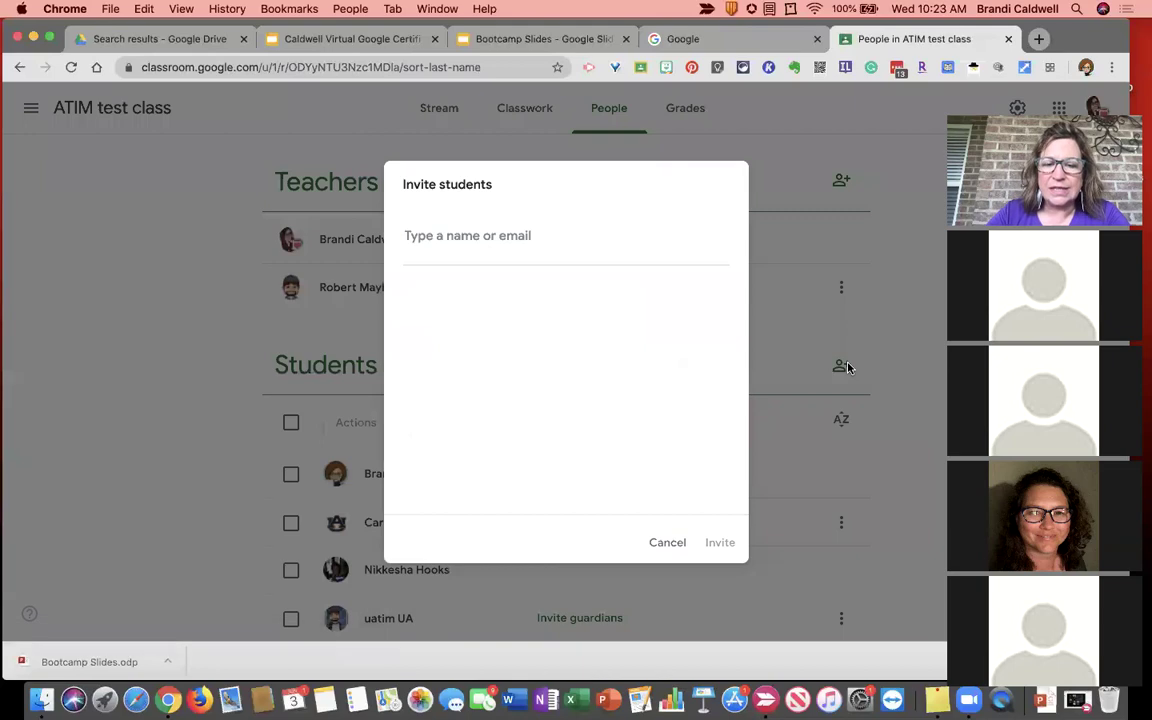
pyautogui.click(662, 544)
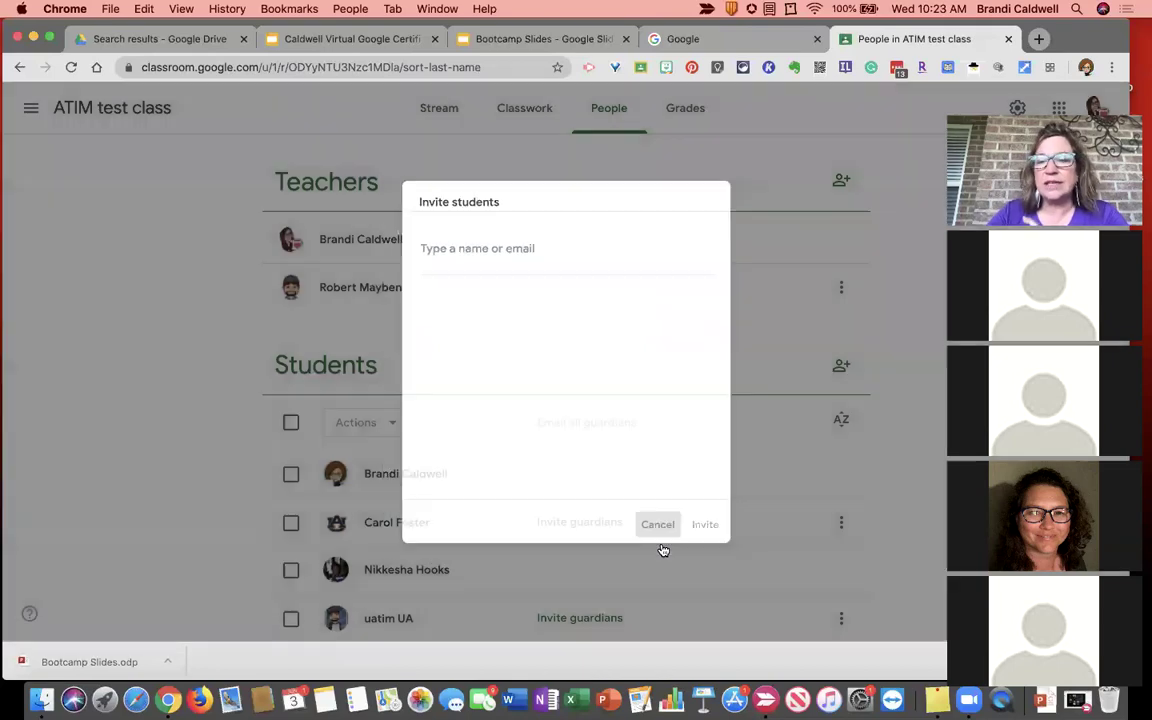
# - Start a new announcement in the class stream and view which classes it can be shared with
pyautogui.click(438, 109)
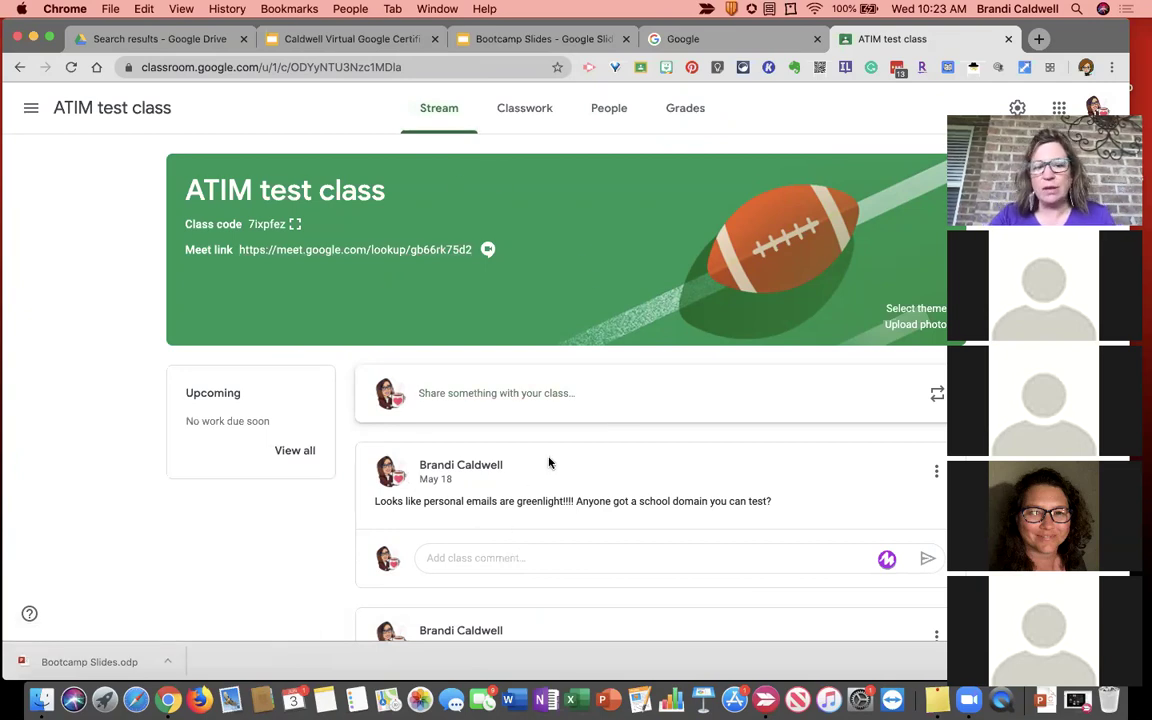
pyautogui.scroll(-3, 548, 462)
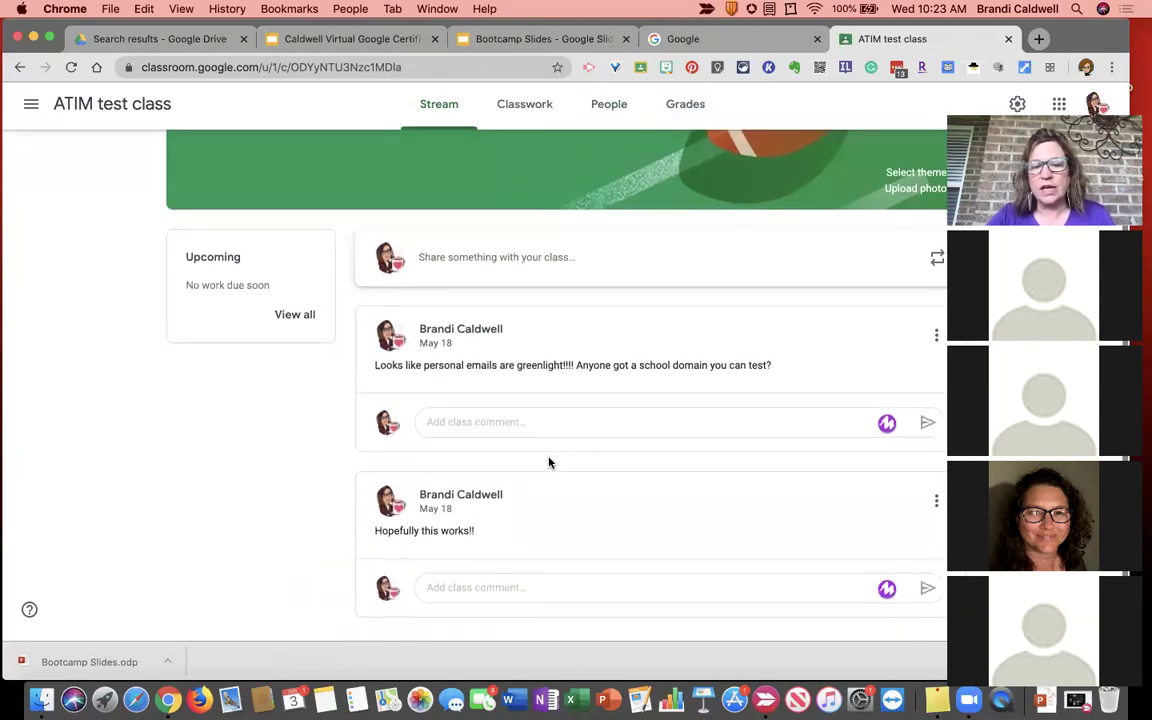
pyautogui.click(522, 268)
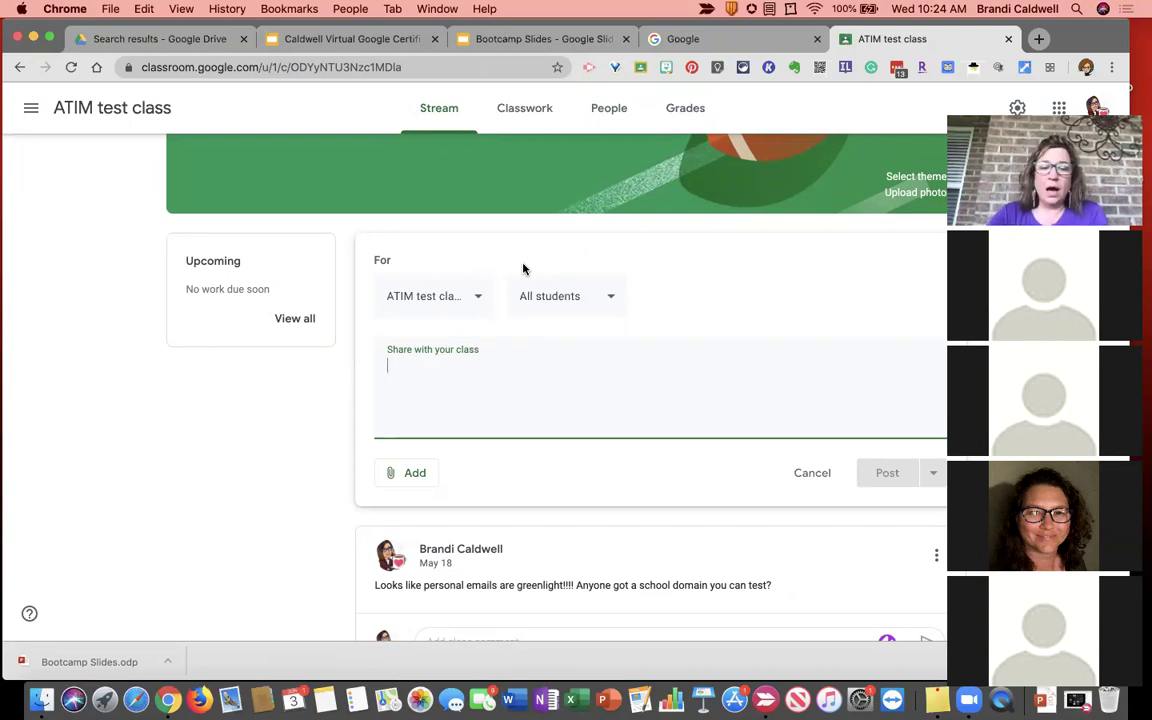
pyautogui.click(480, 298)
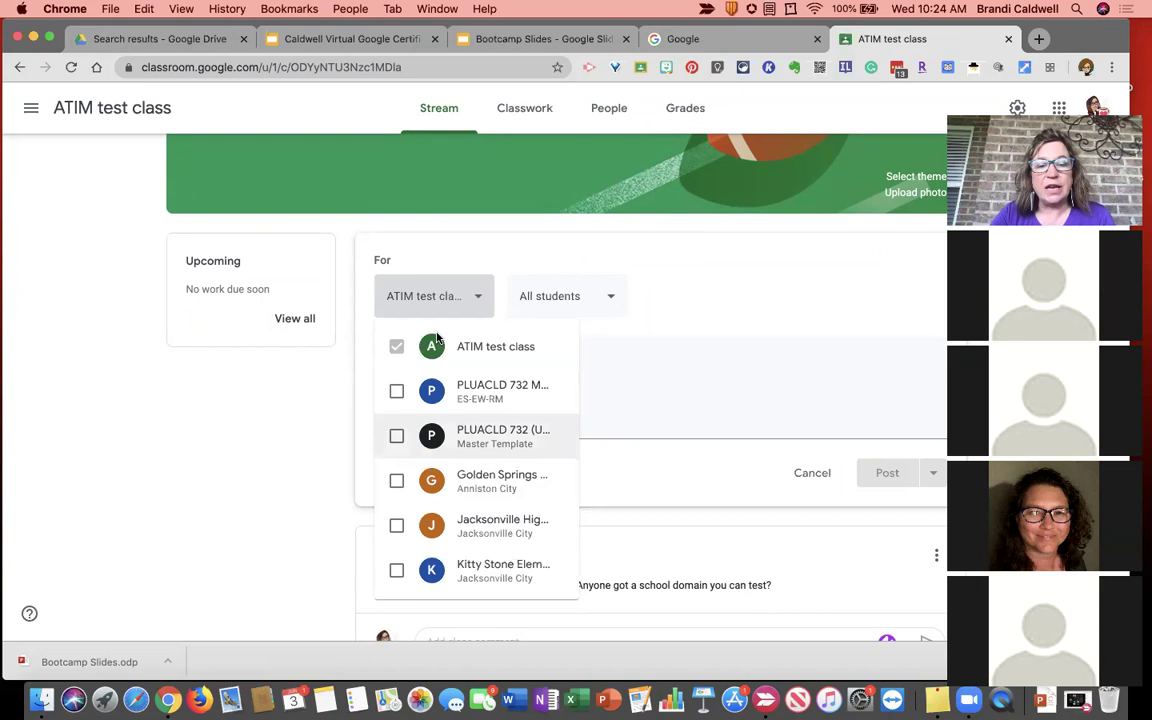
pyautogui.click(476, 300)
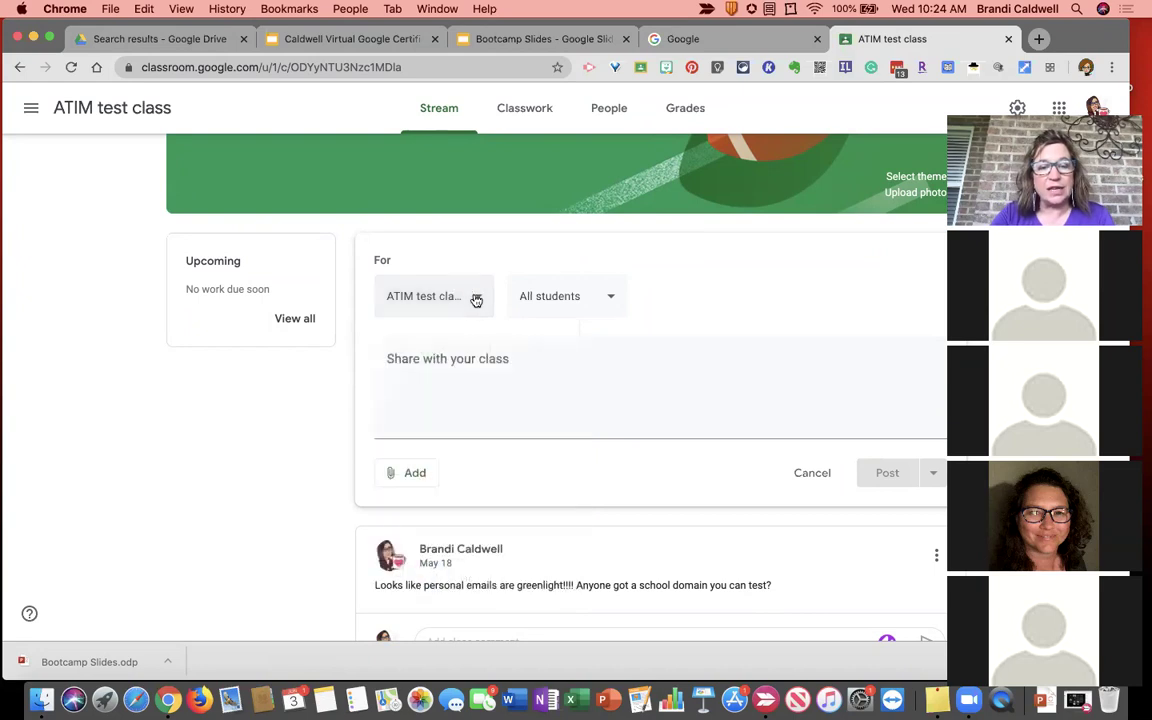
# - View the student recipients list, keep all students, and post the announcement "Welcome to the class" to the ATIM test class
pyautogui.click(610, 300)
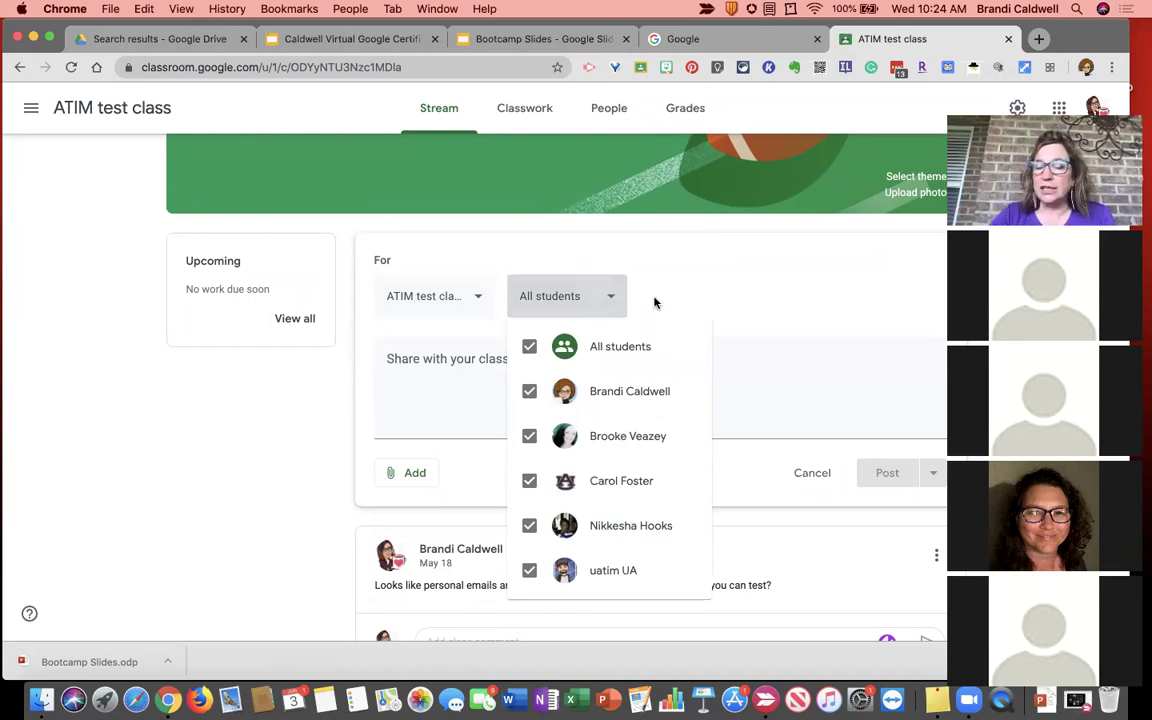
pyautogui.click(655, 303)
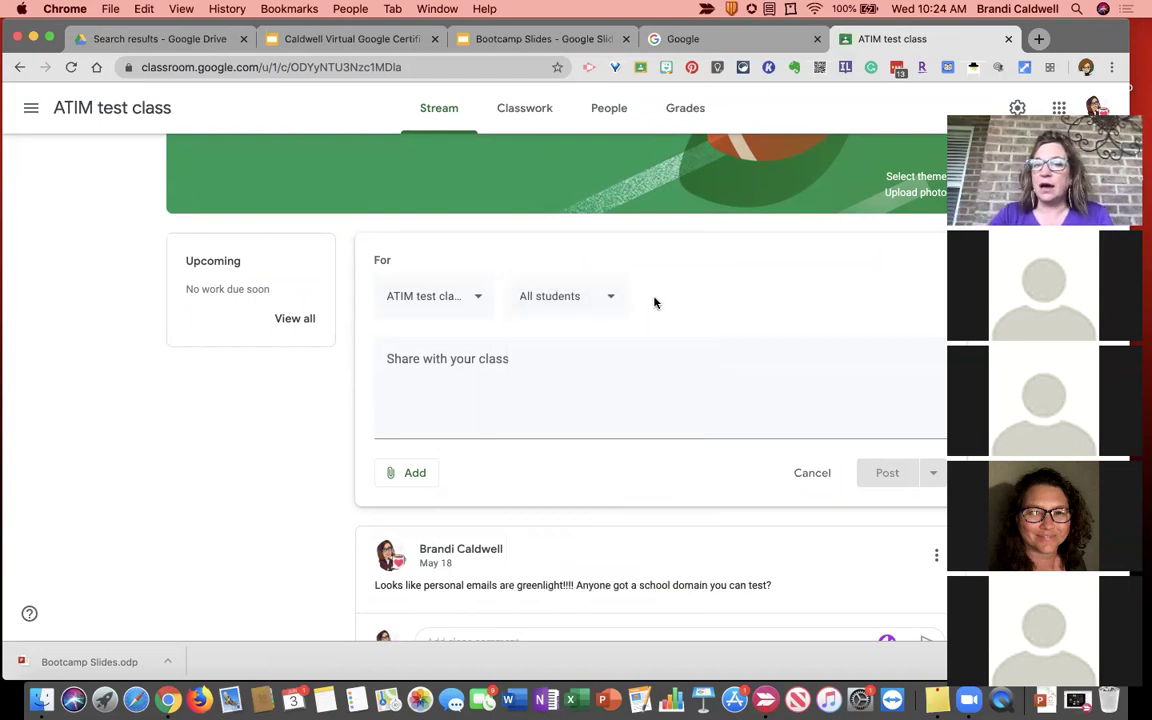
pyautogui.click(518, 388)
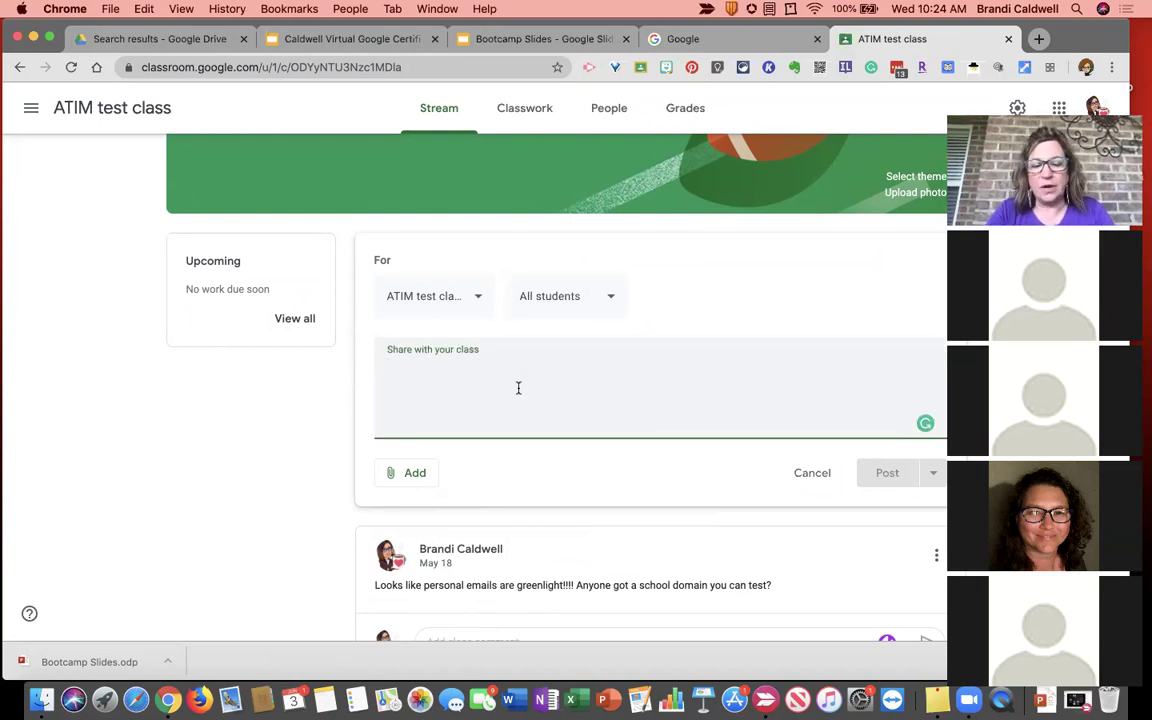
pyautogui.write('Welcome to the class')
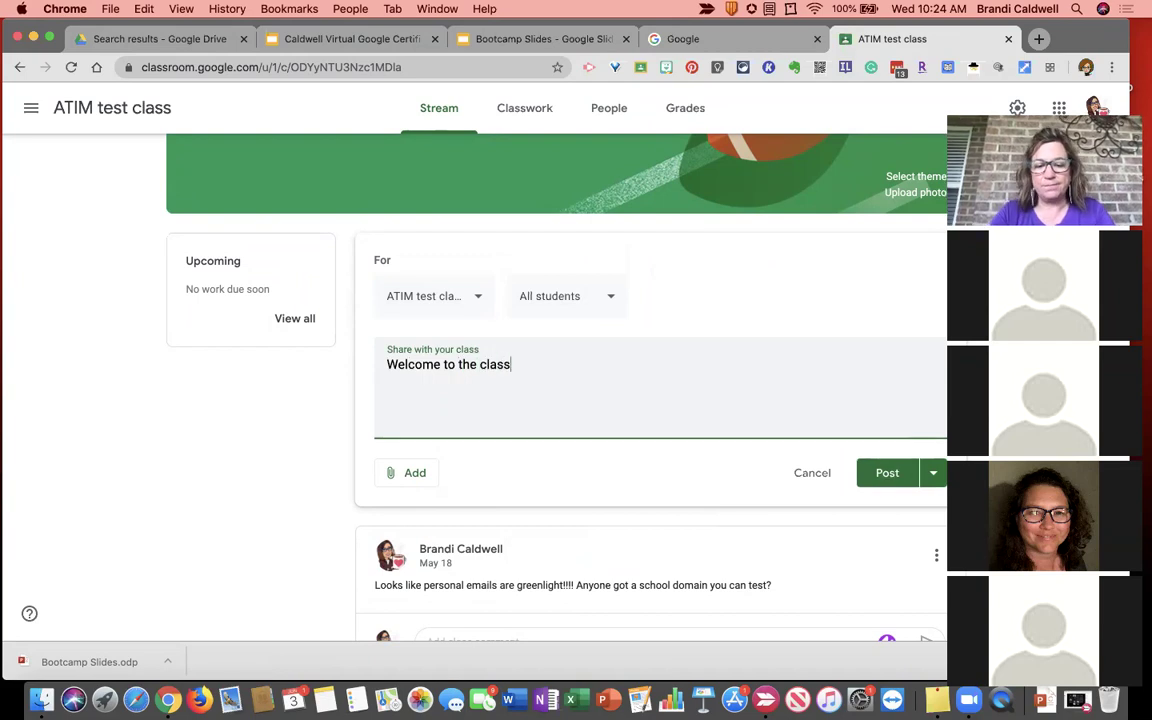
pyautogui.click(870, 472)
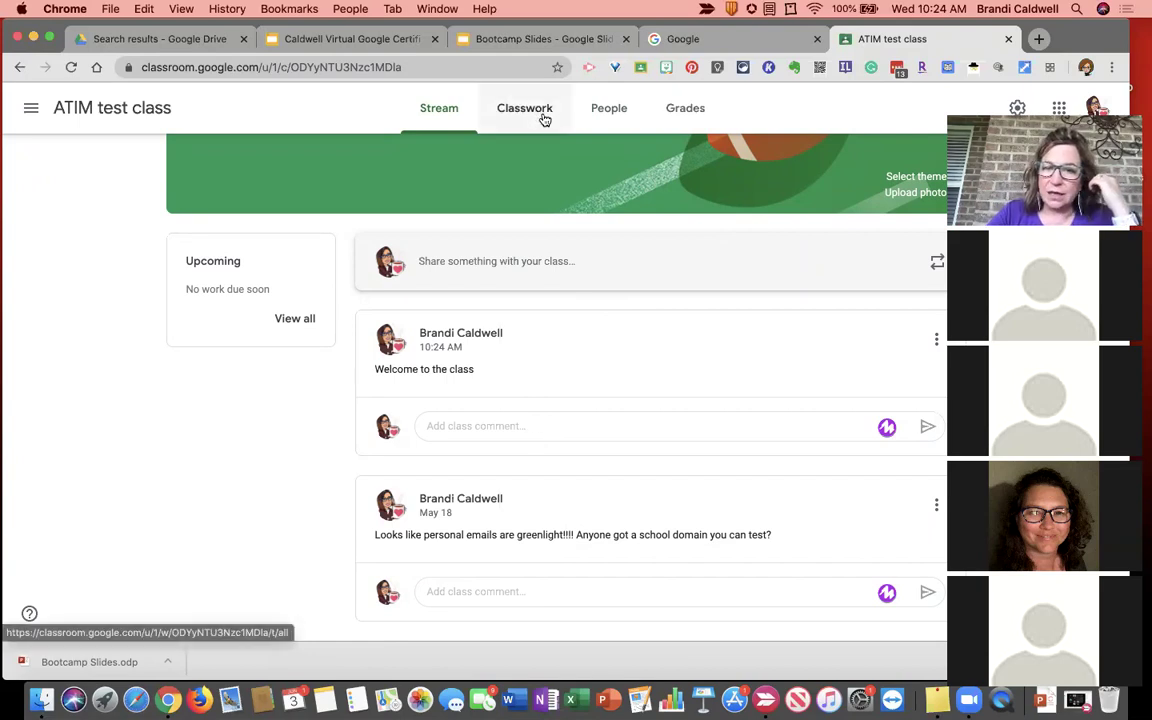
# - Change the class theme to the orange coffee-table image from the General gallery
pyautogui.scroll(3, 545, 235)
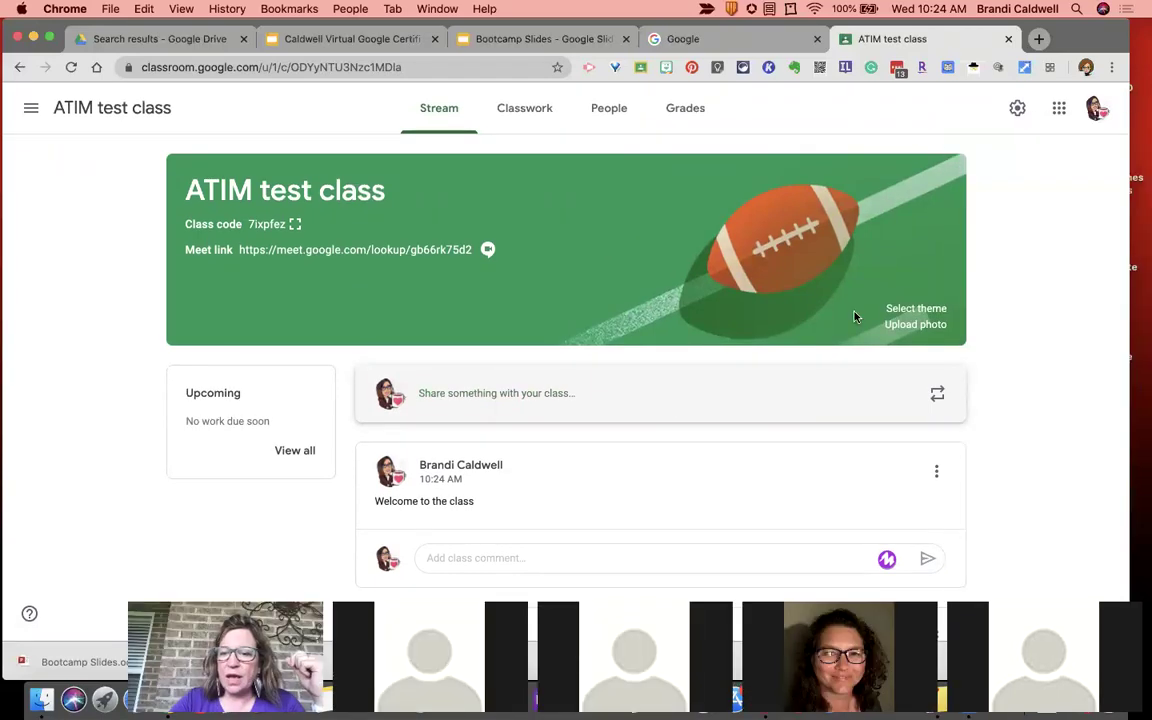
pyautogui.click(918, 311)
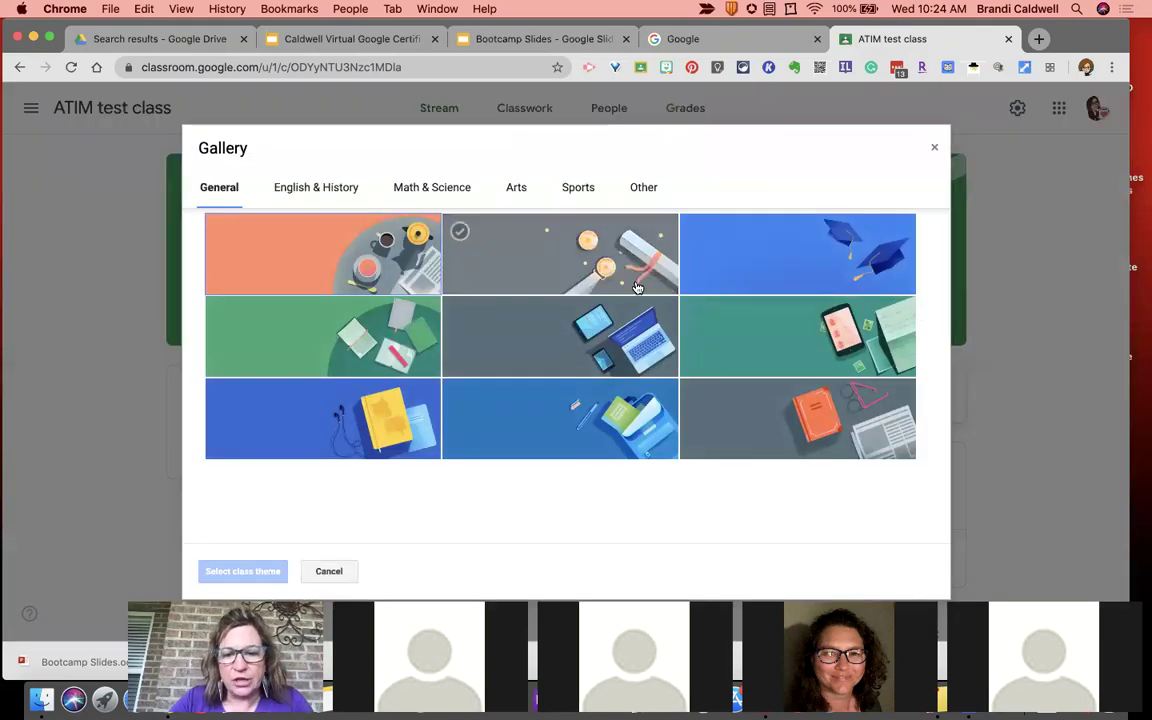
pyautogui.click(425, 262)
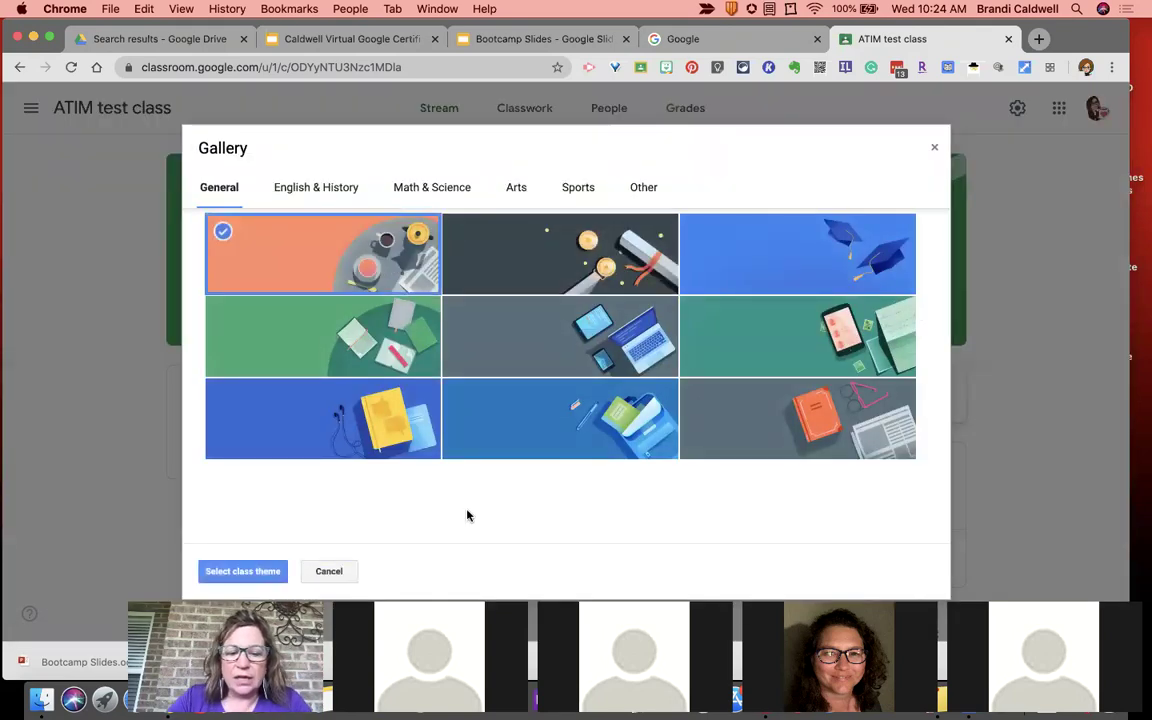
pyautogui.click(243, 571)
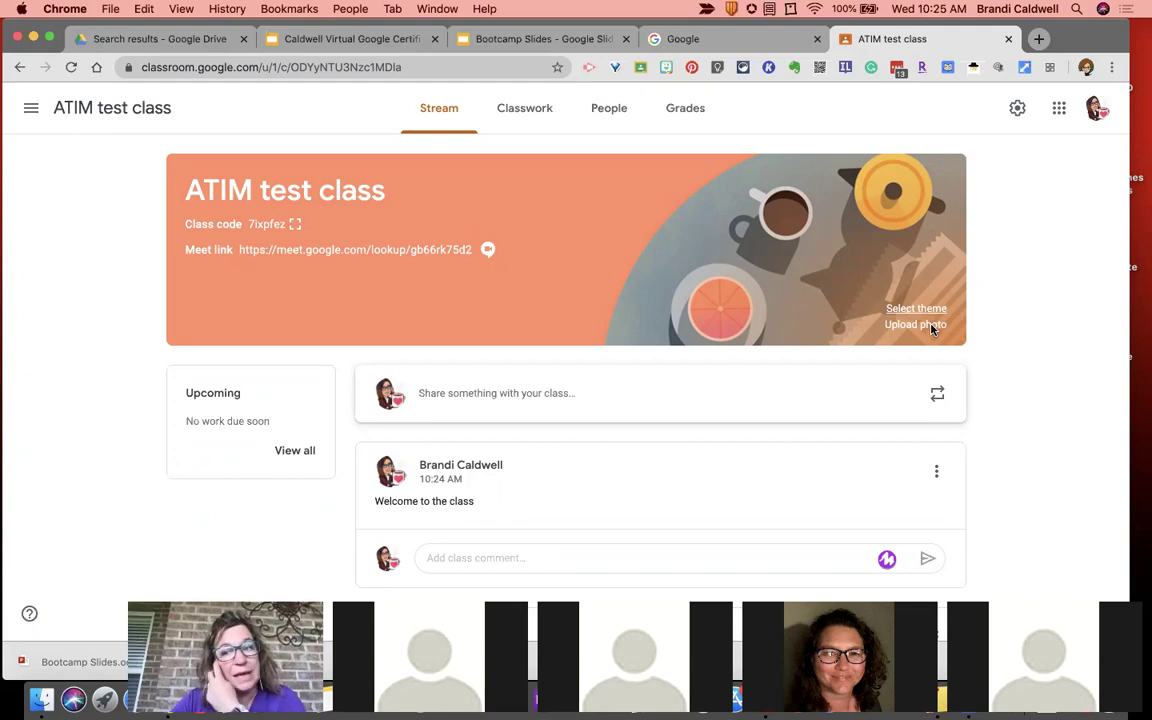
# - Open the class settings and view the options for student posting on the stream and for classwork notifications, without changing them
pyautogui.click(1019, 111)
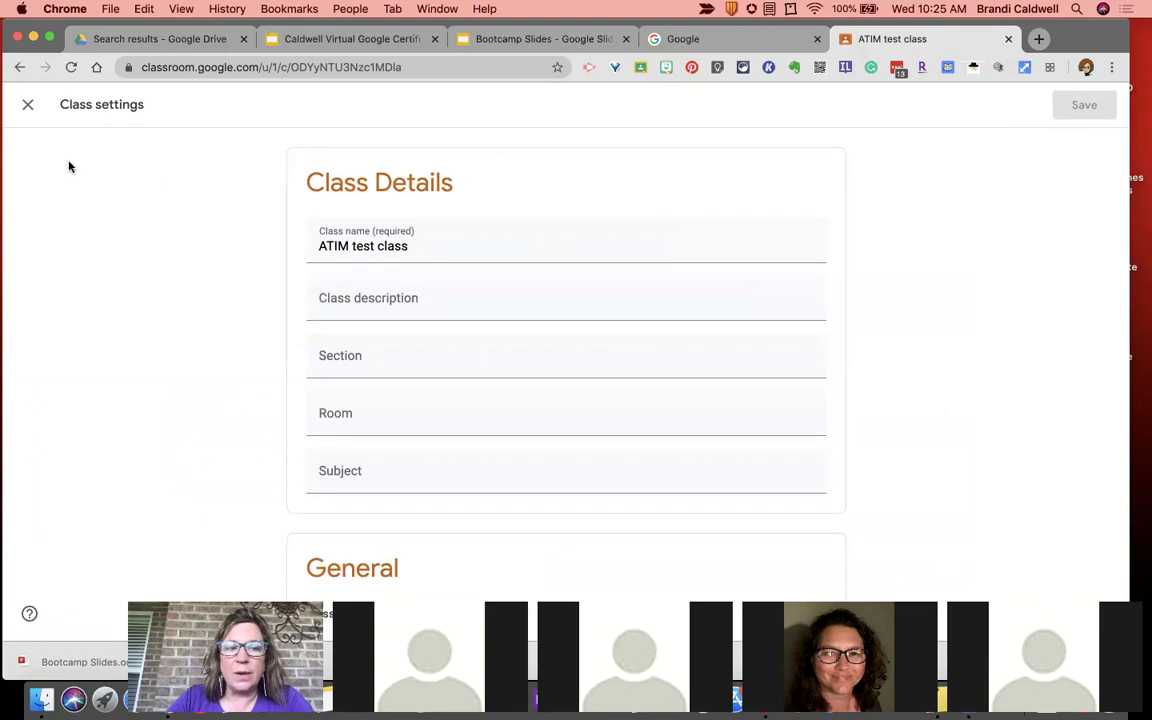
pyautogui.click(28, 104)
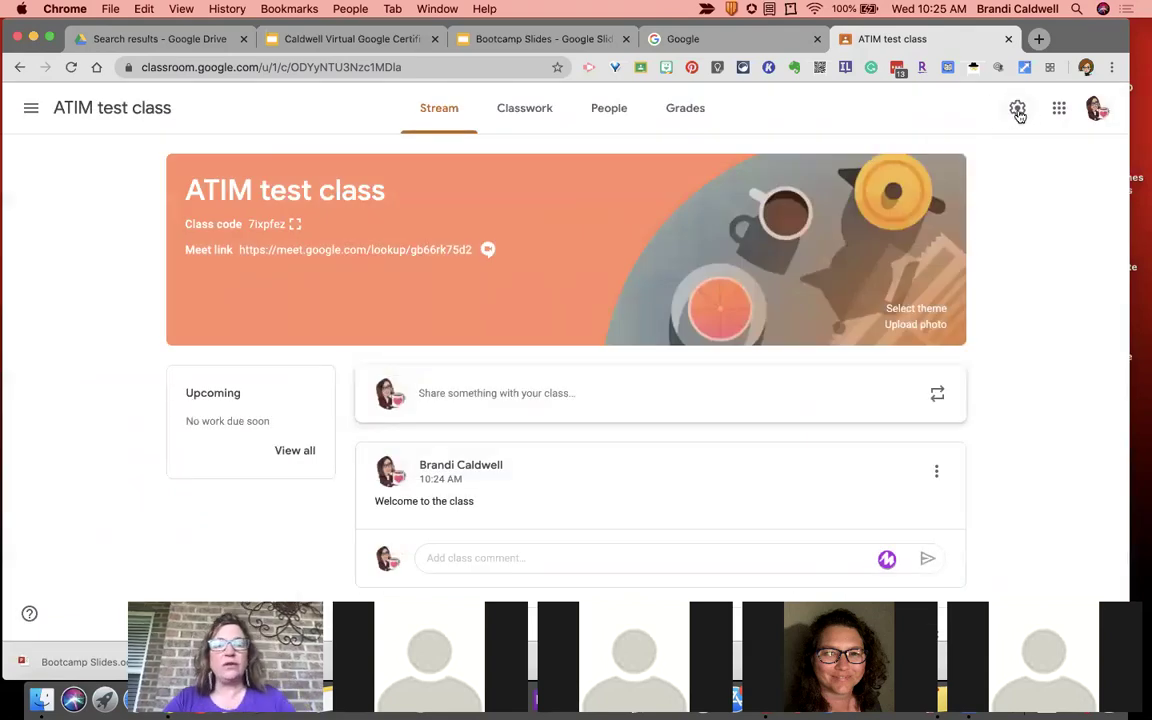
pyautogui.click(1017, 109)
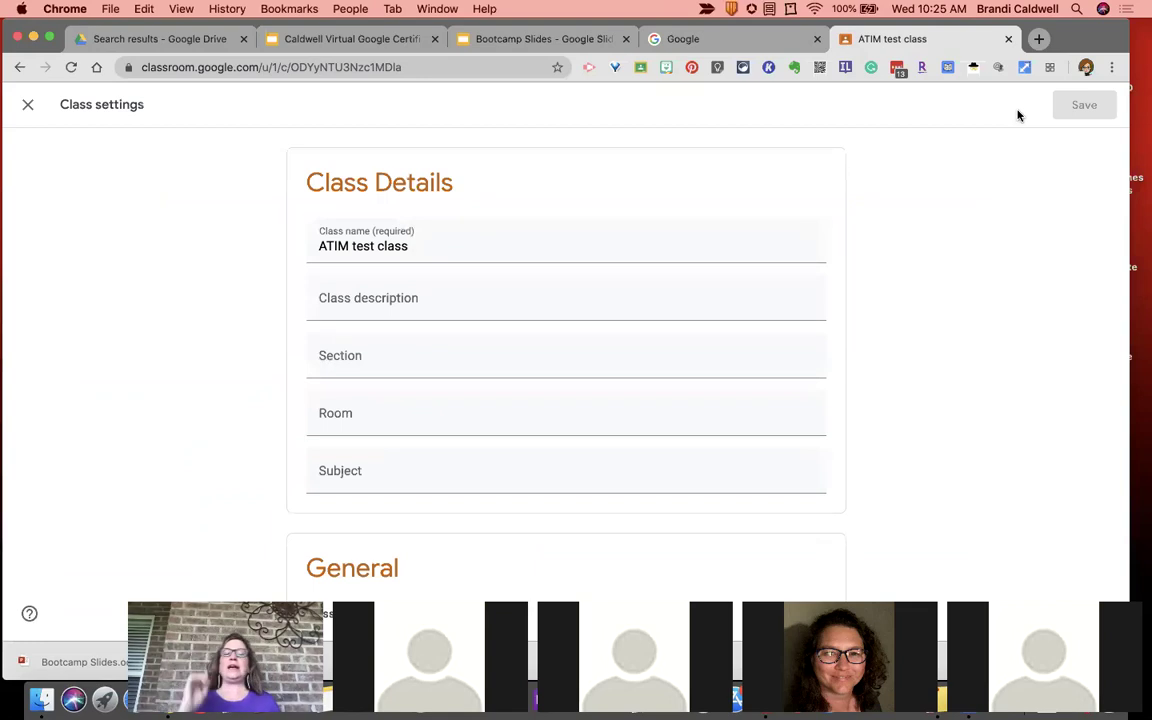
pyautogui.scroll(-8, 586, 430)
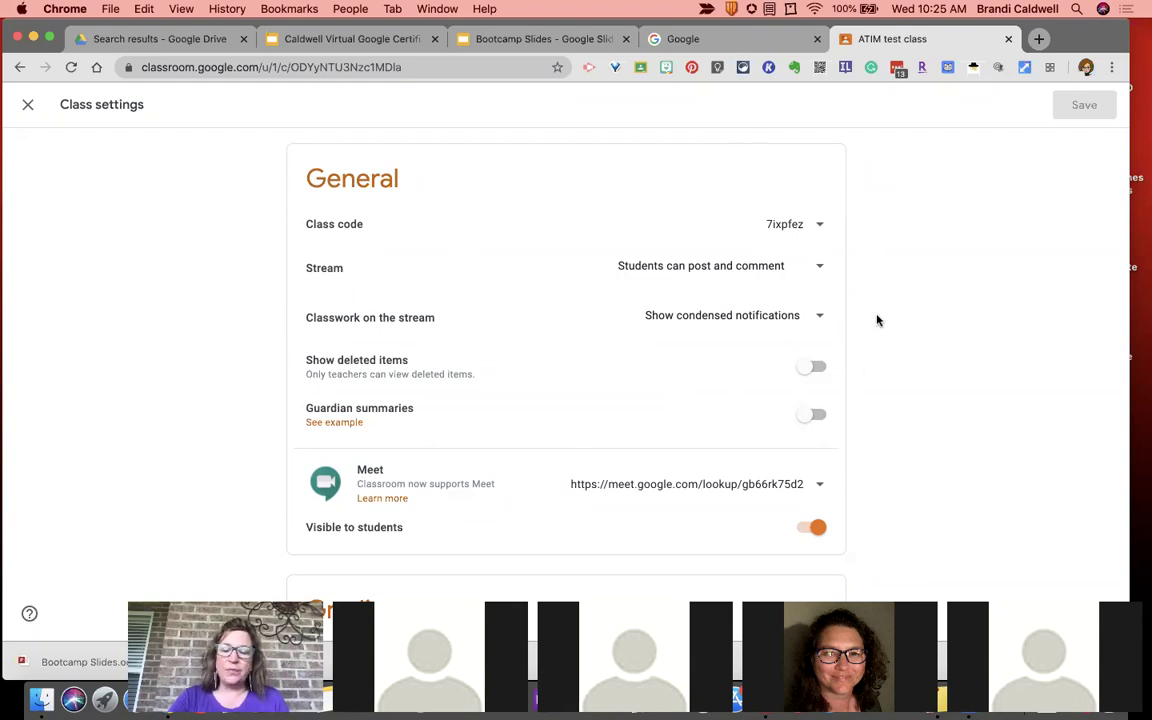
pyautogui.click(824, 273)
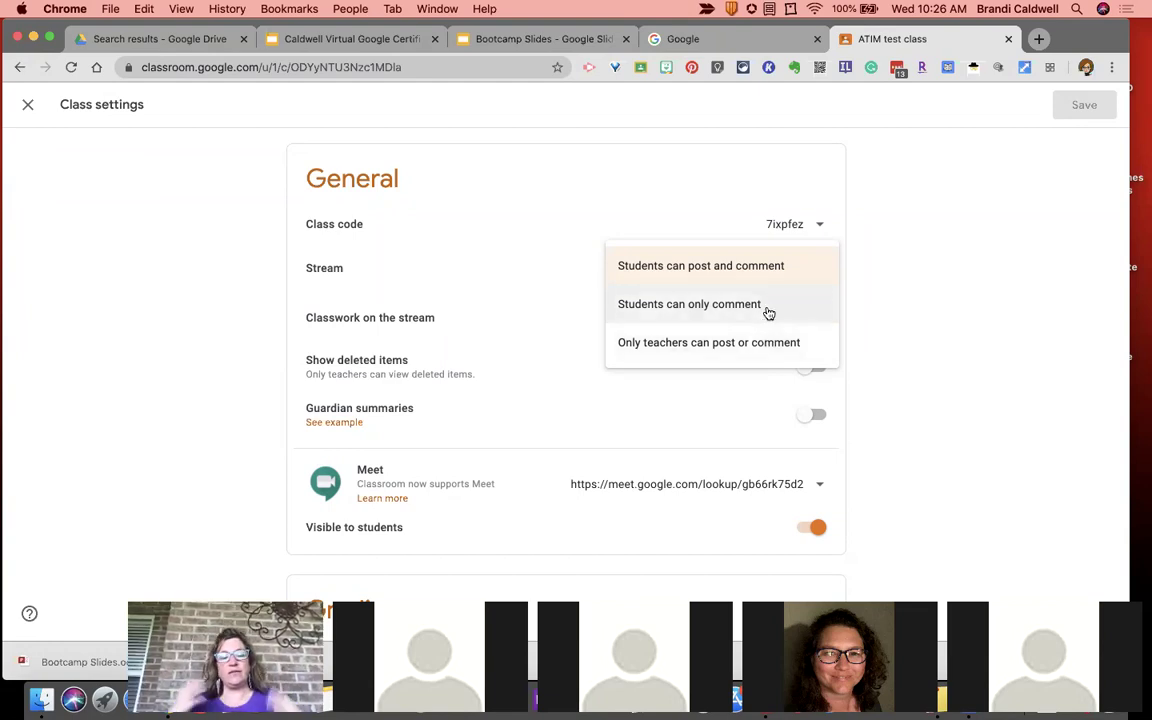
pyautogui.click(917, 234)
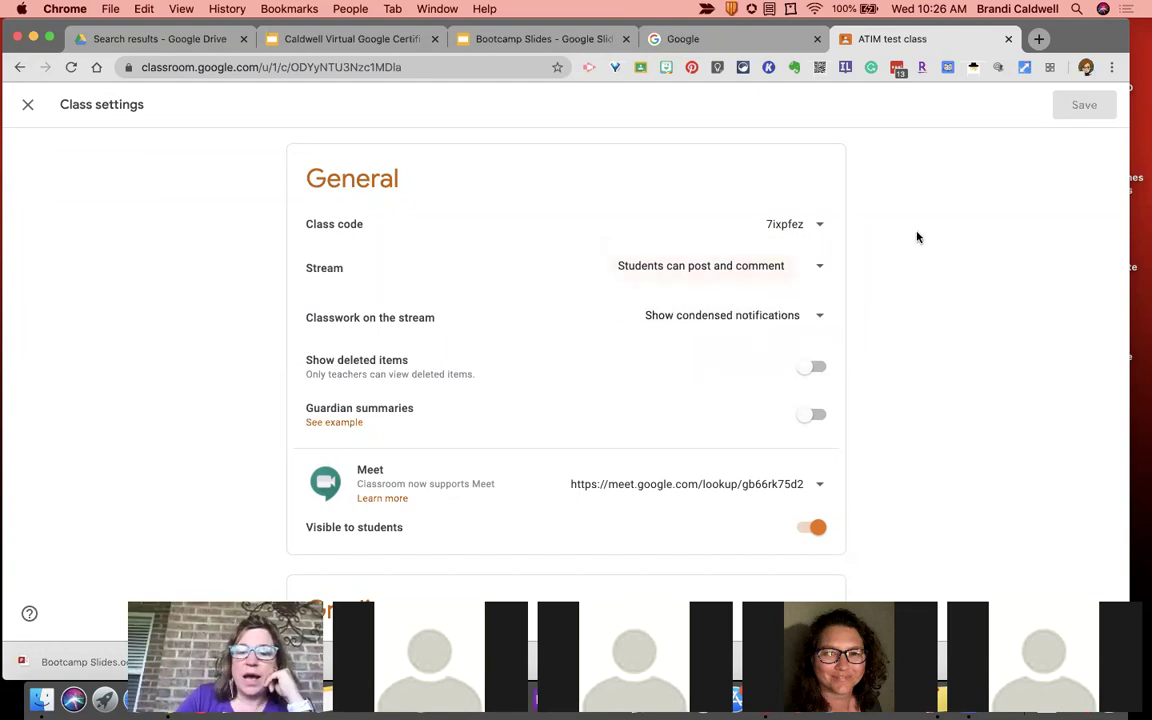
pyautogui.click(817, 319)
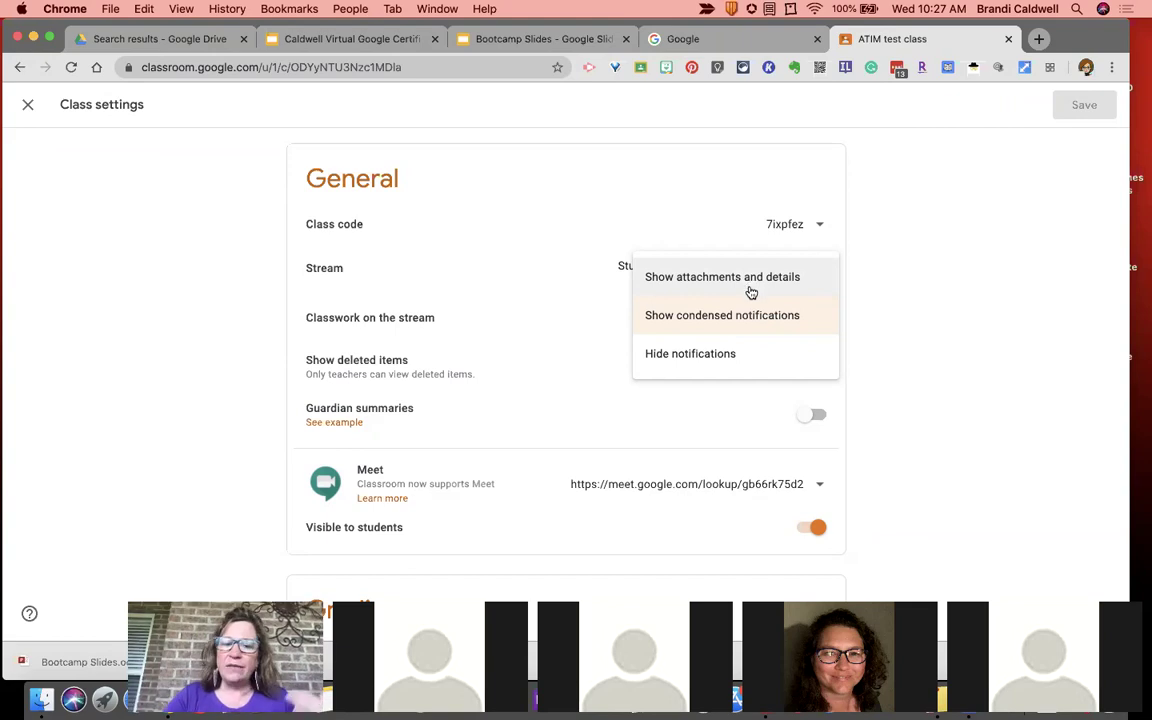
pyautogui.click(873, 333)
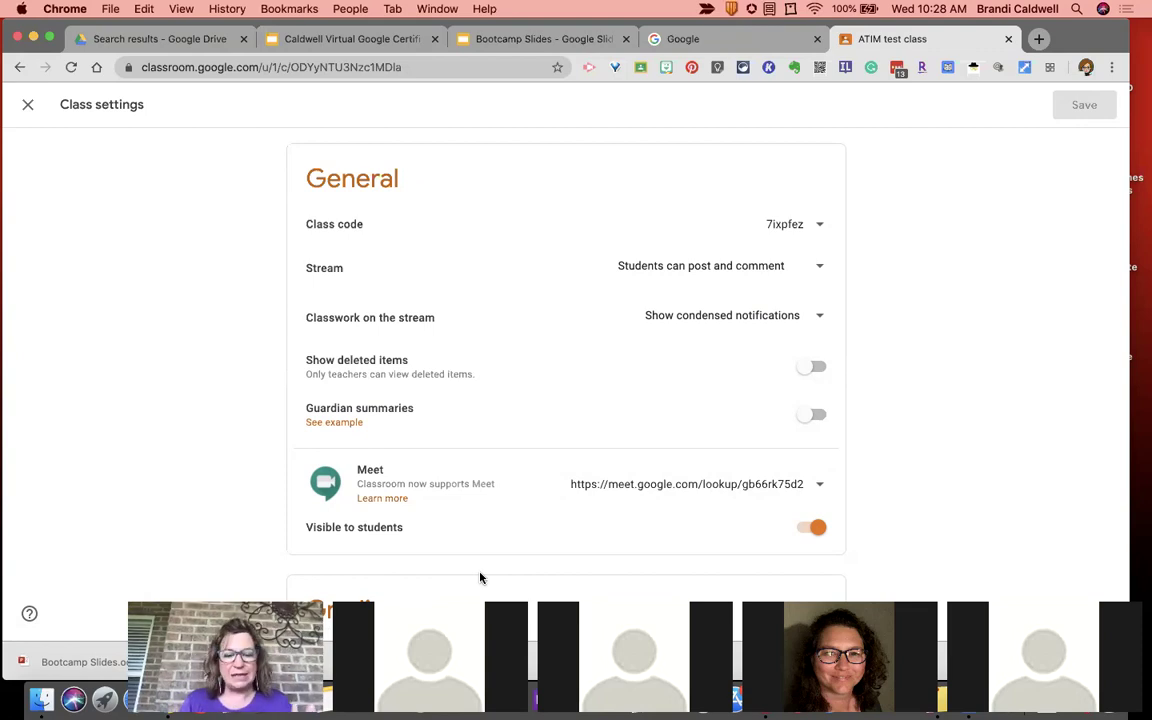
# - Open the help article on Meet in Classroom, read through its video meeting tips and instructions, and close it
pyautogui.click(393, 505)
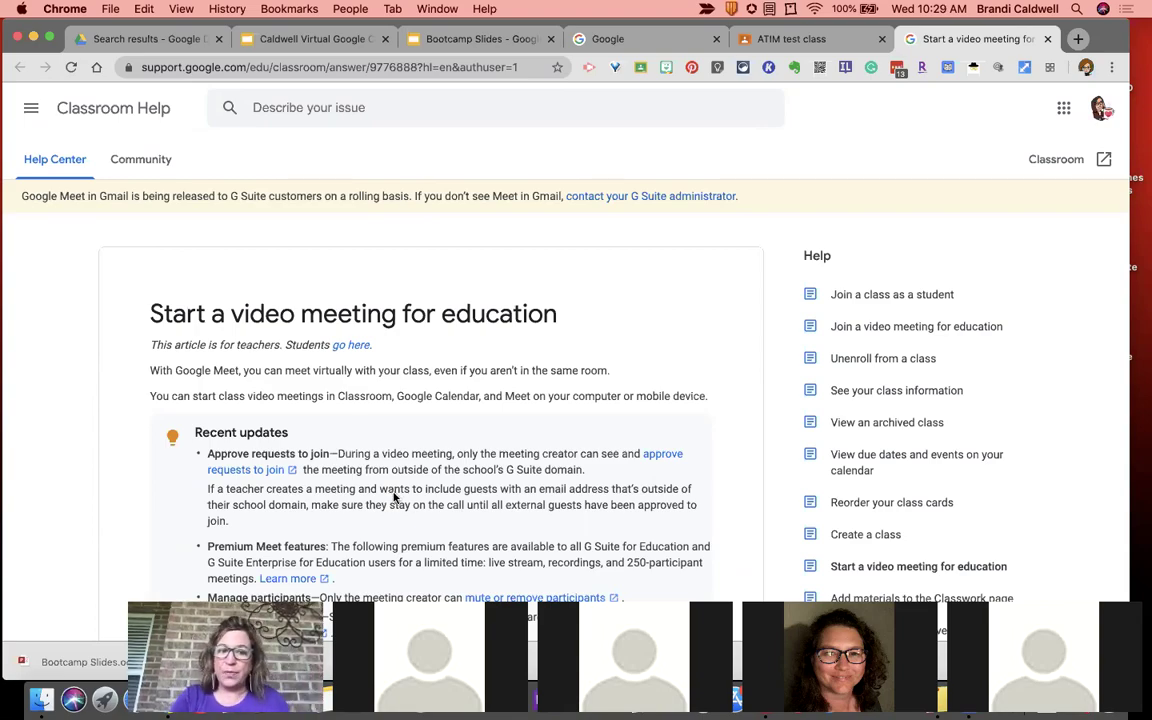
pyautogui.scroll(-3, 363, 387)
pyautogui.scroll(-9, 363, 387)
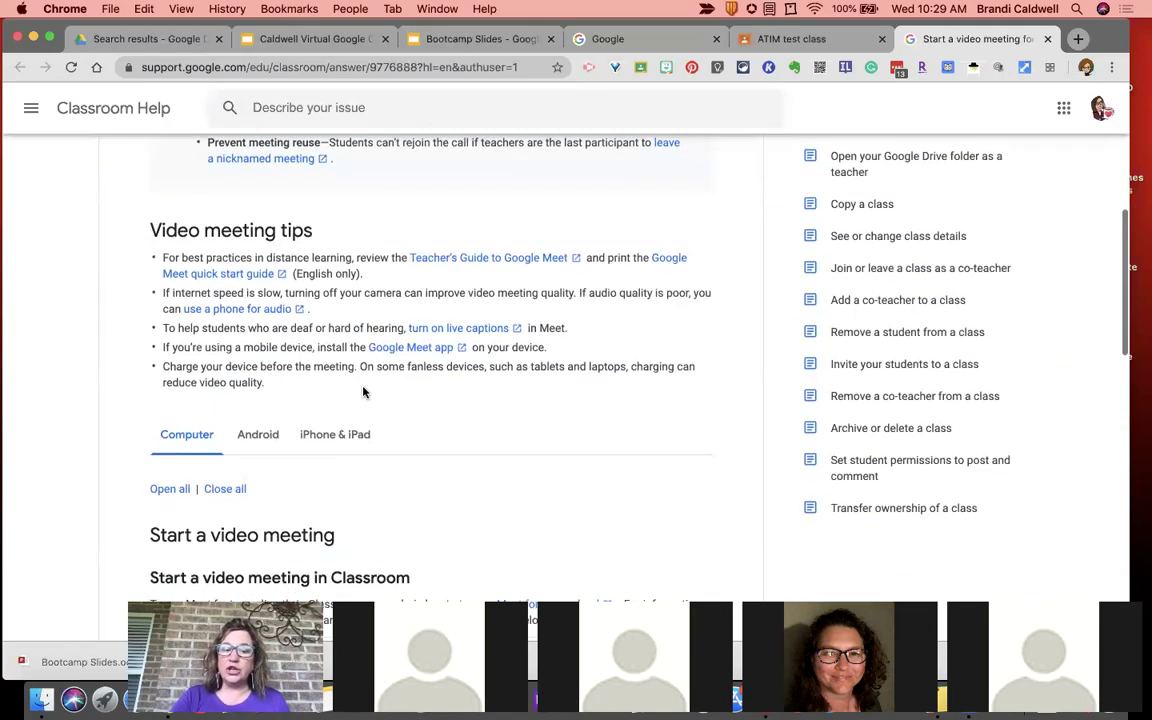
pyautogui.scroll(-5, 363, 392)
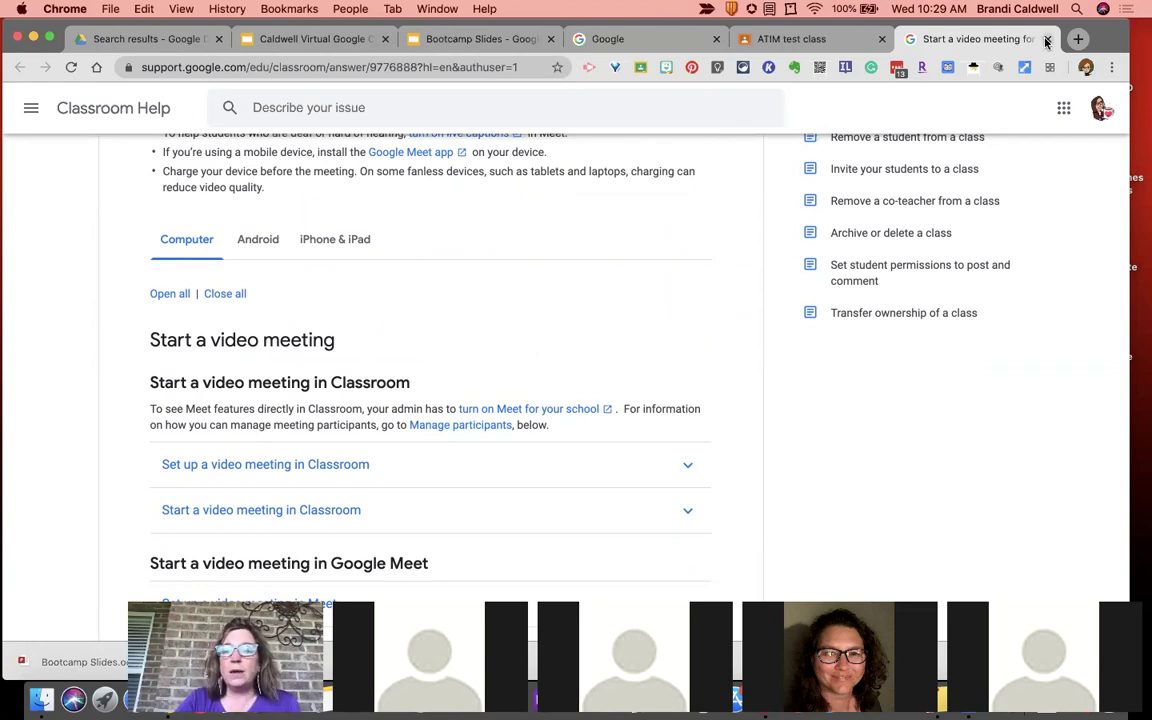
pyautogui.press('super+w')
# - Examine the overall grade calculation options and review the rest of the class settings, leaving them without saving
pyautogui.scroll(-5, 885, 364)
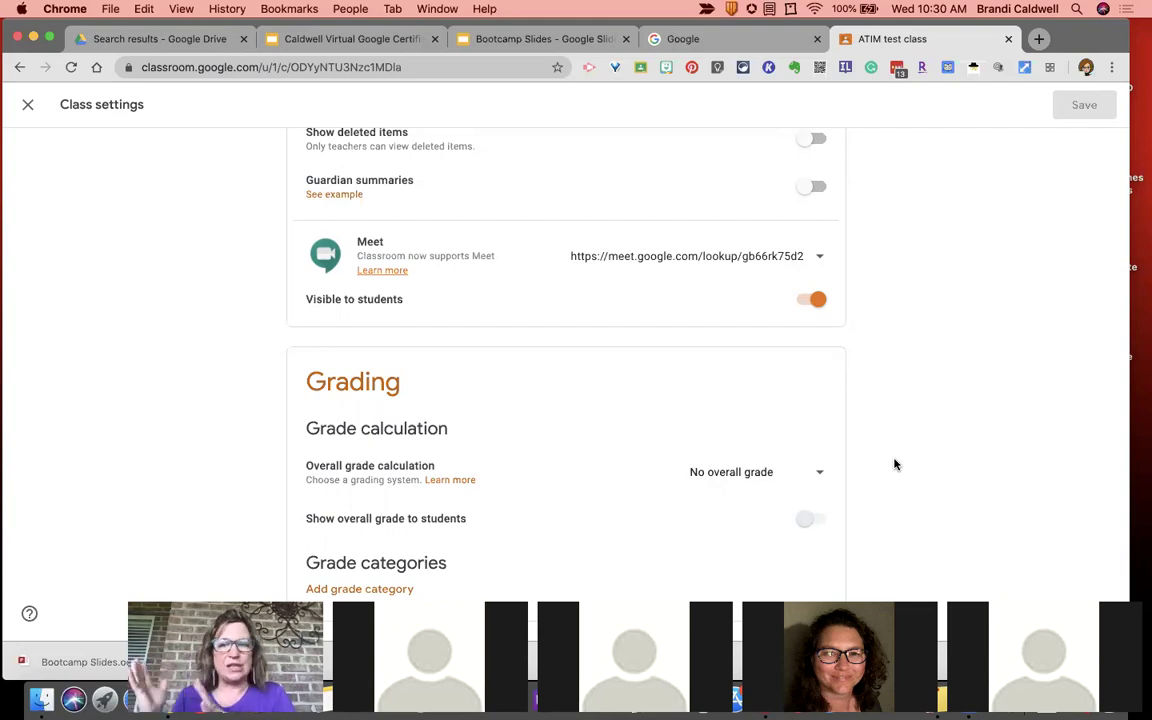
pyautogui.click(817, 475)
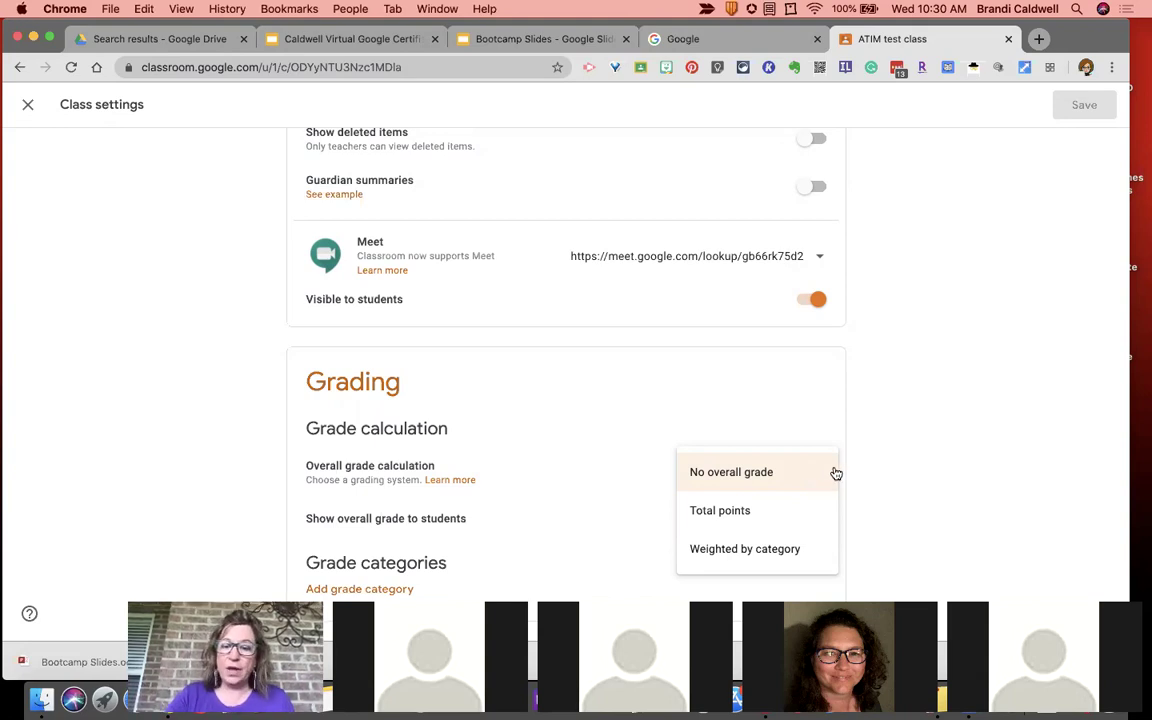
pyautogui.click(832, 472)
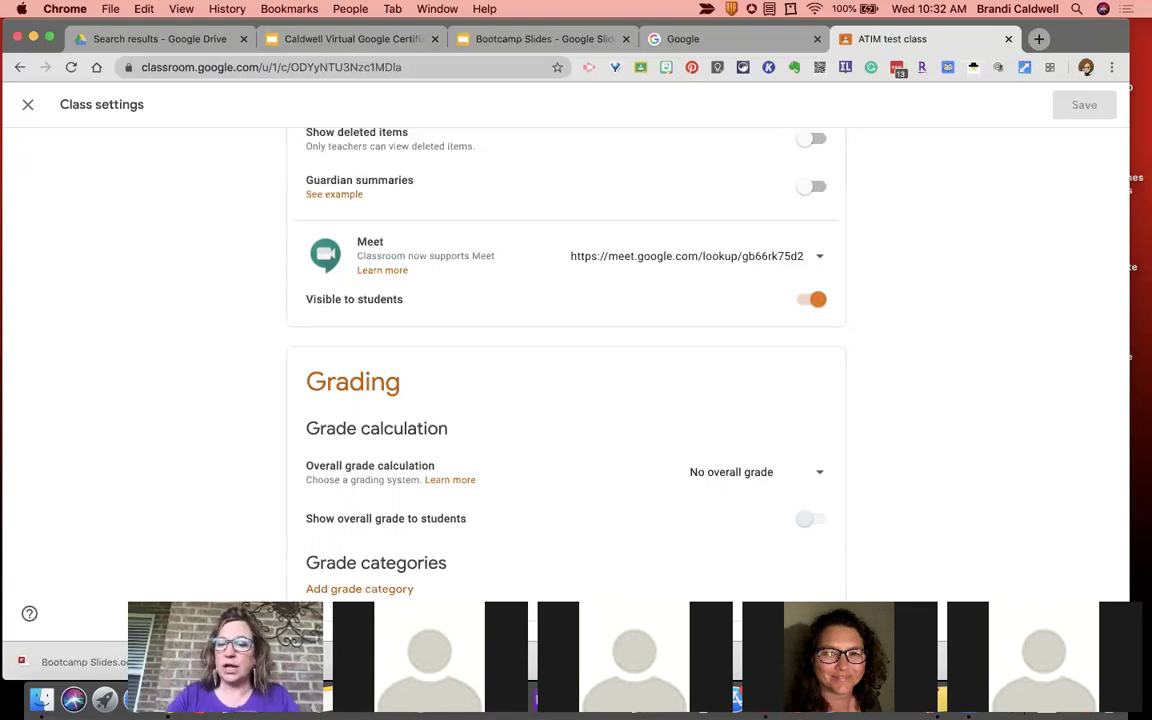
pyautogui.scroll(10, 1044, 324)
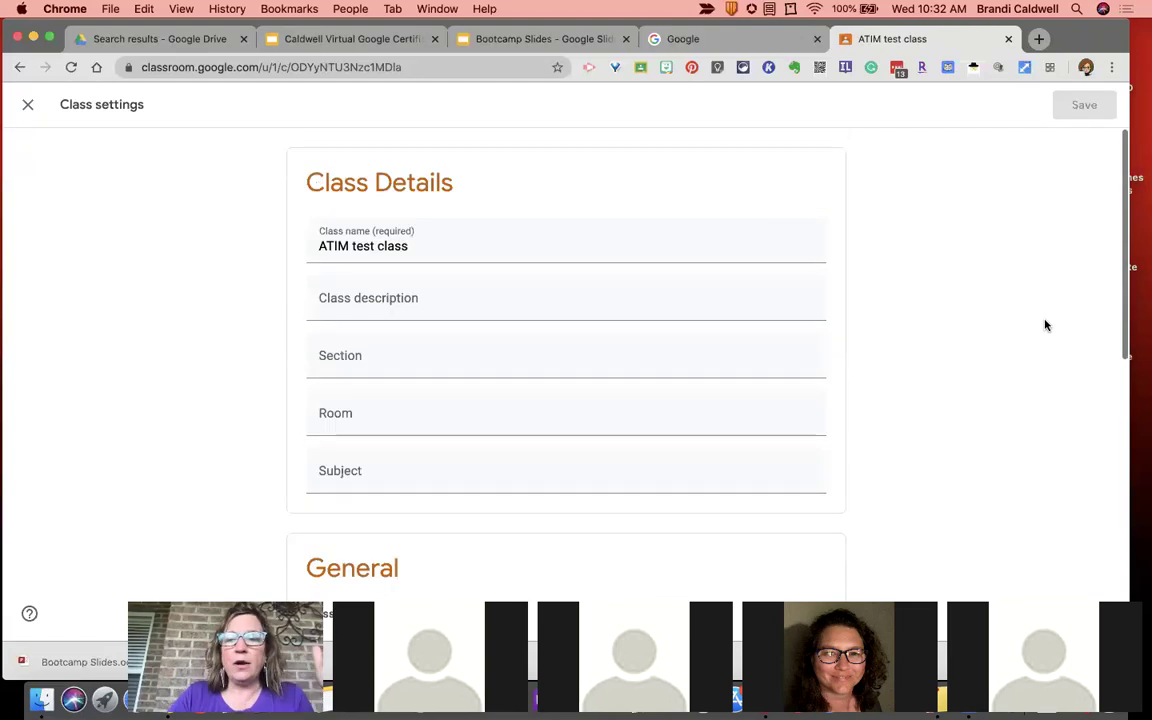
pyautogui.scroll(-6, 1049, 249)
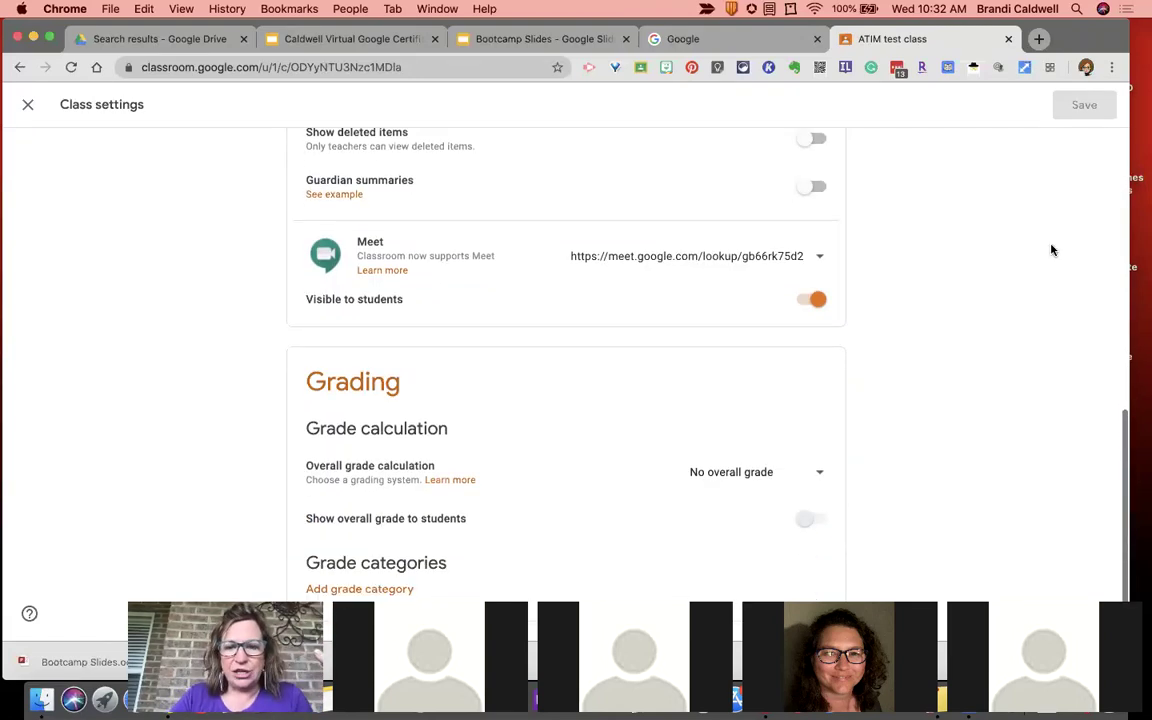
pyautogui.scroll(2, 1049, 249)
pyautogui.scroll(2, 1051, 250)
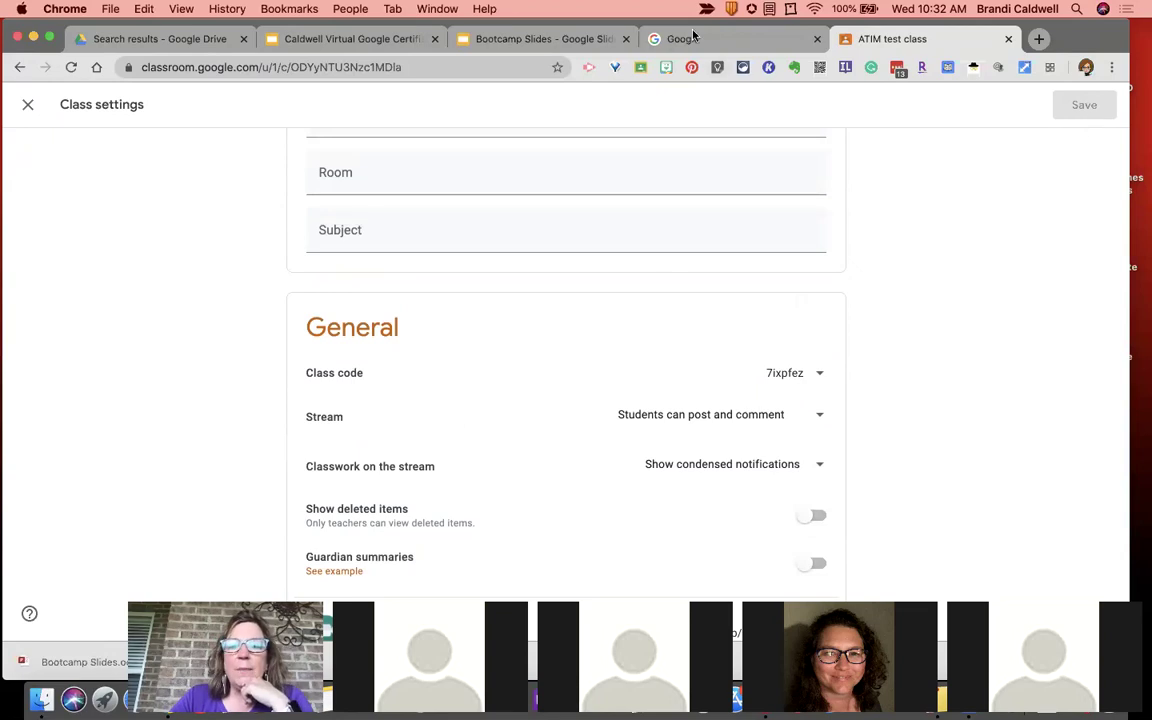
pyautogui.click(28, 104)
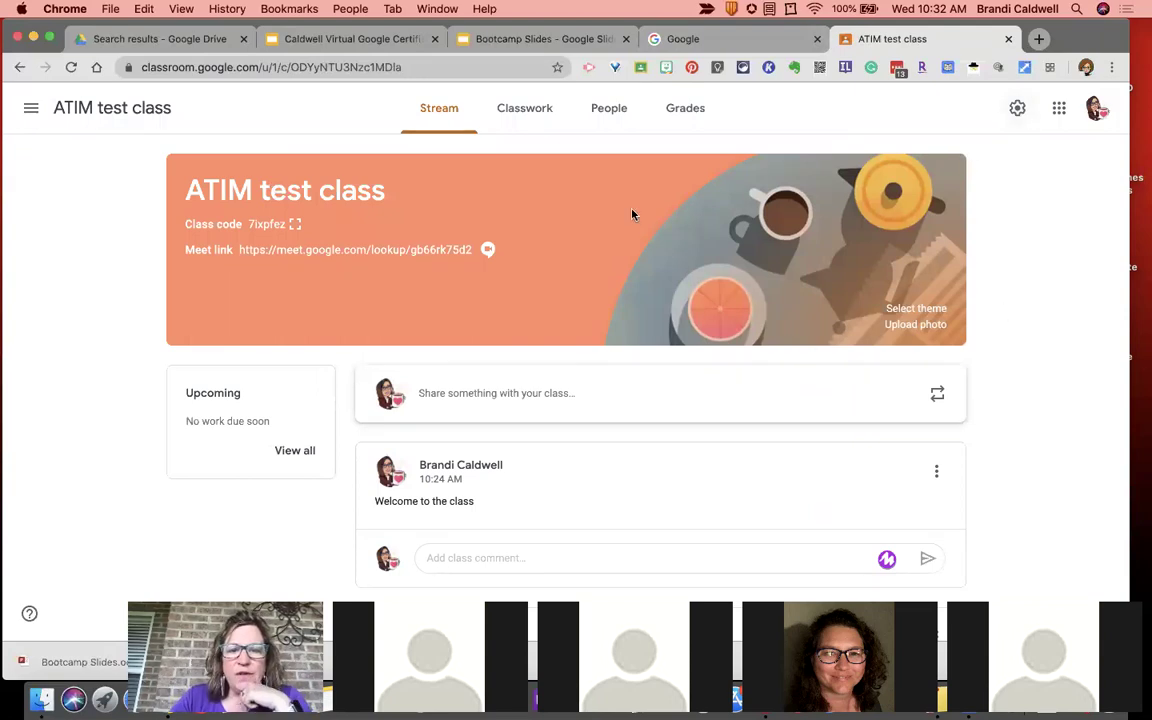
# - Create a new assignment in the class's Classwork, dismiss the materials tip, and title the assignment "Map Skills"
pyautogui.click(527, 126)
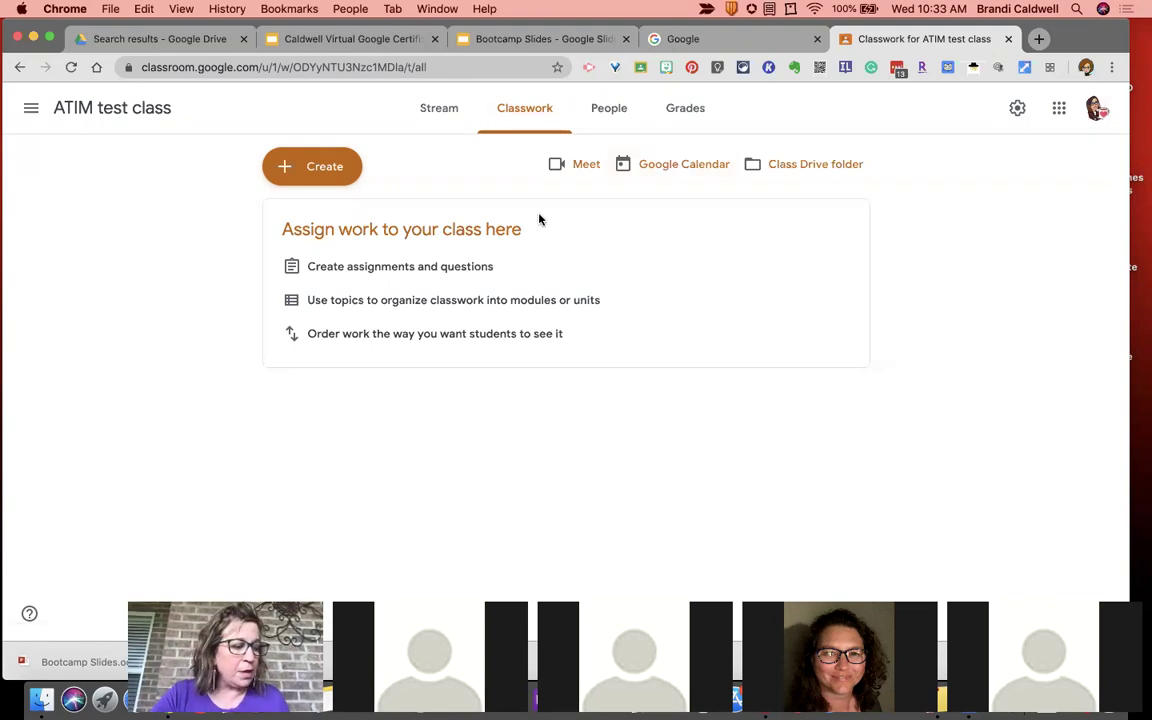
pyautogui.click(325, 164)
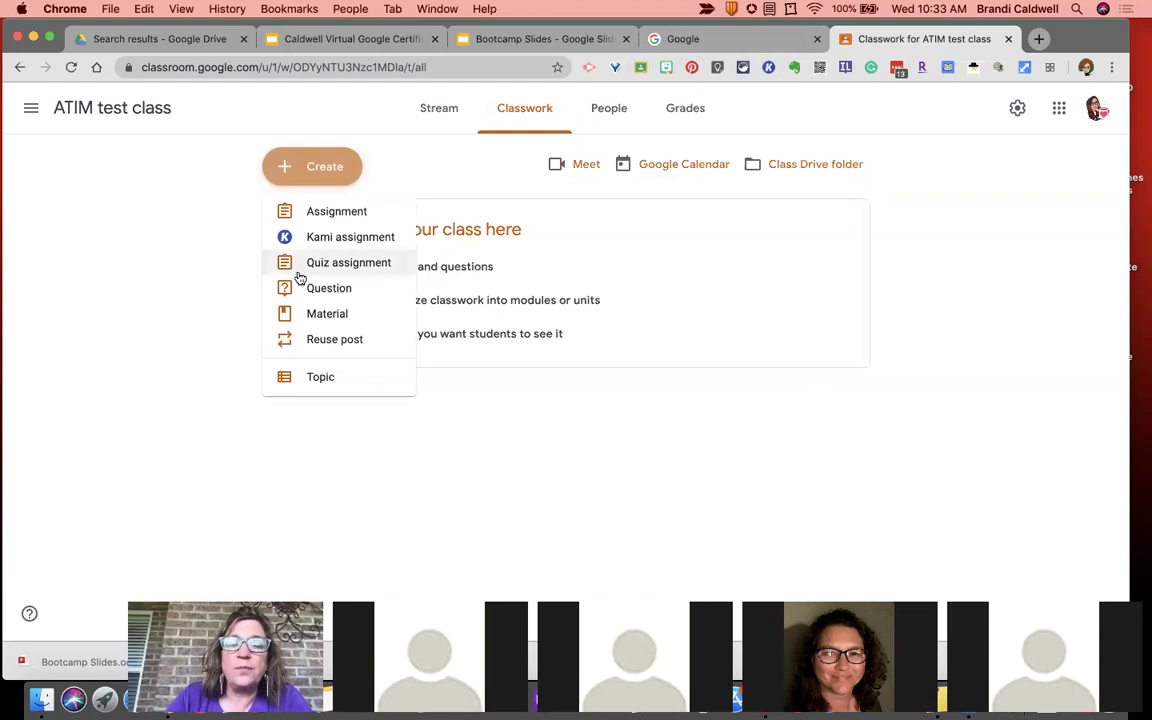
pyautogui.click(345, 214)
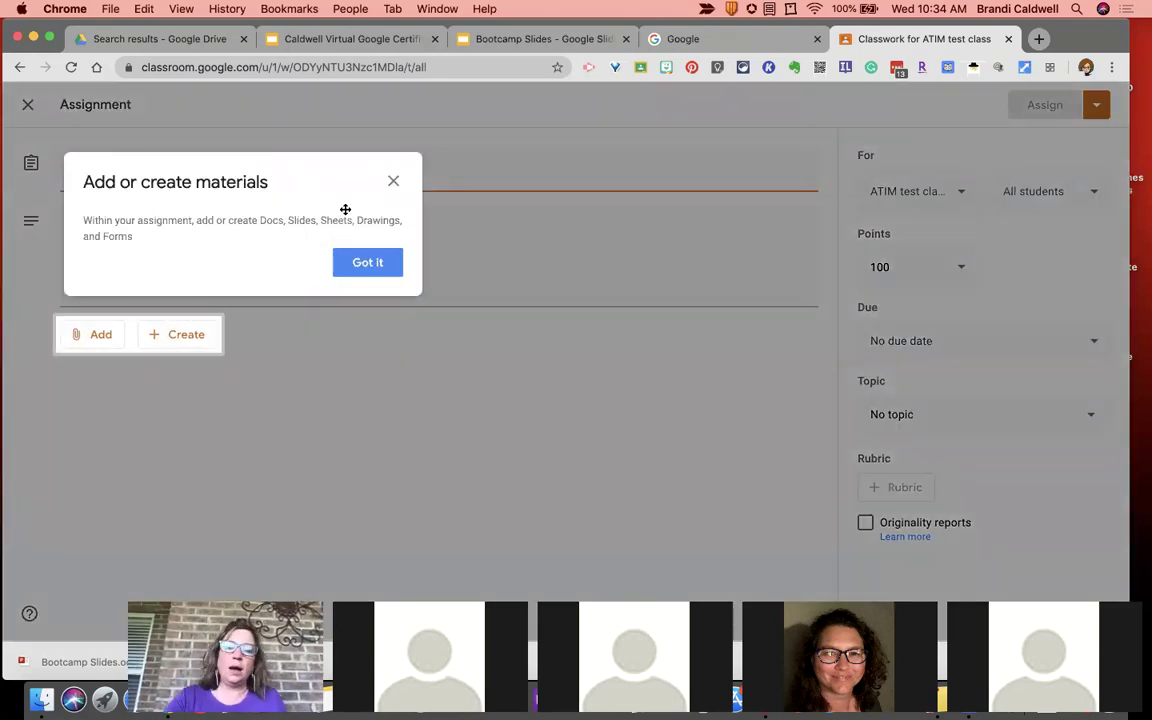
pyautogui.click(393, 184)
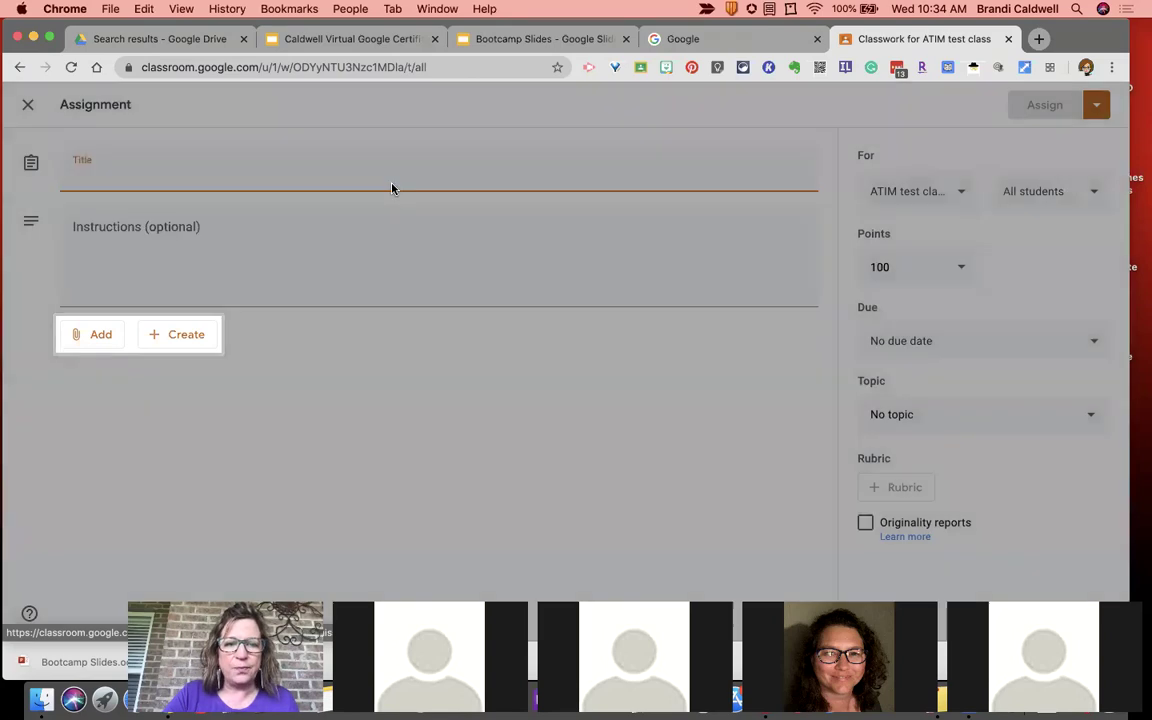
pyautogui.write('Map Skills')
pyautogui.click(171, 228)
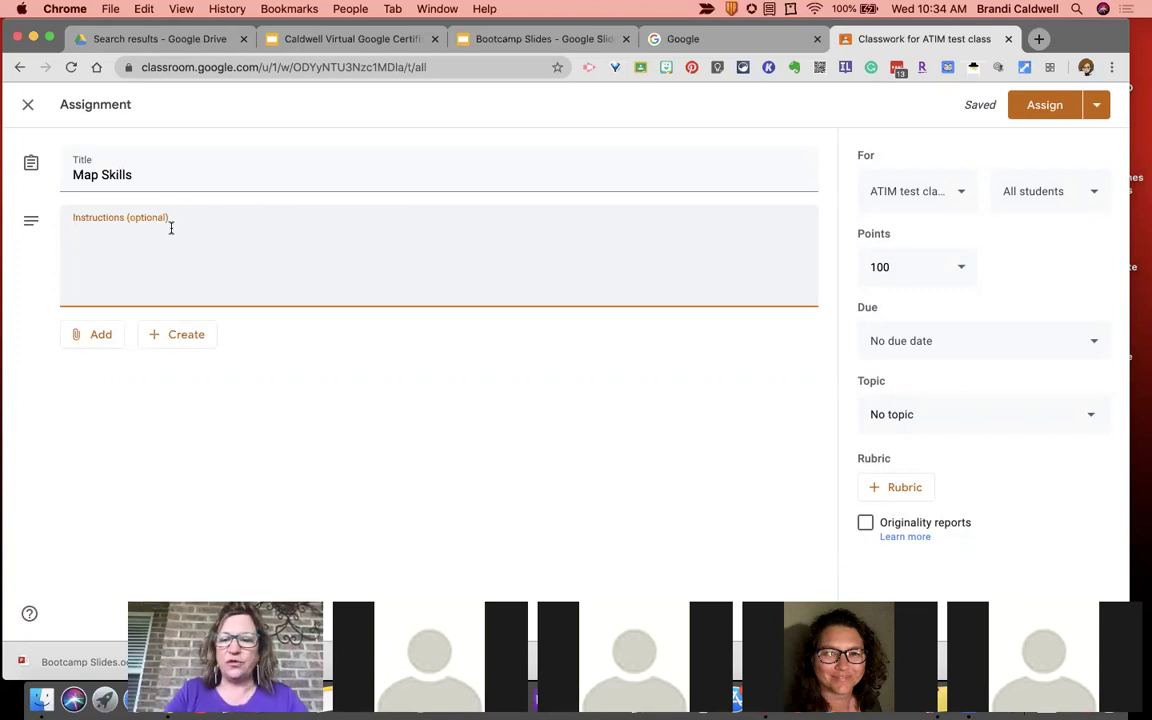
# - View which classes and which students the Map Skills assignment can be given to
pyautogui.click(958, 195)
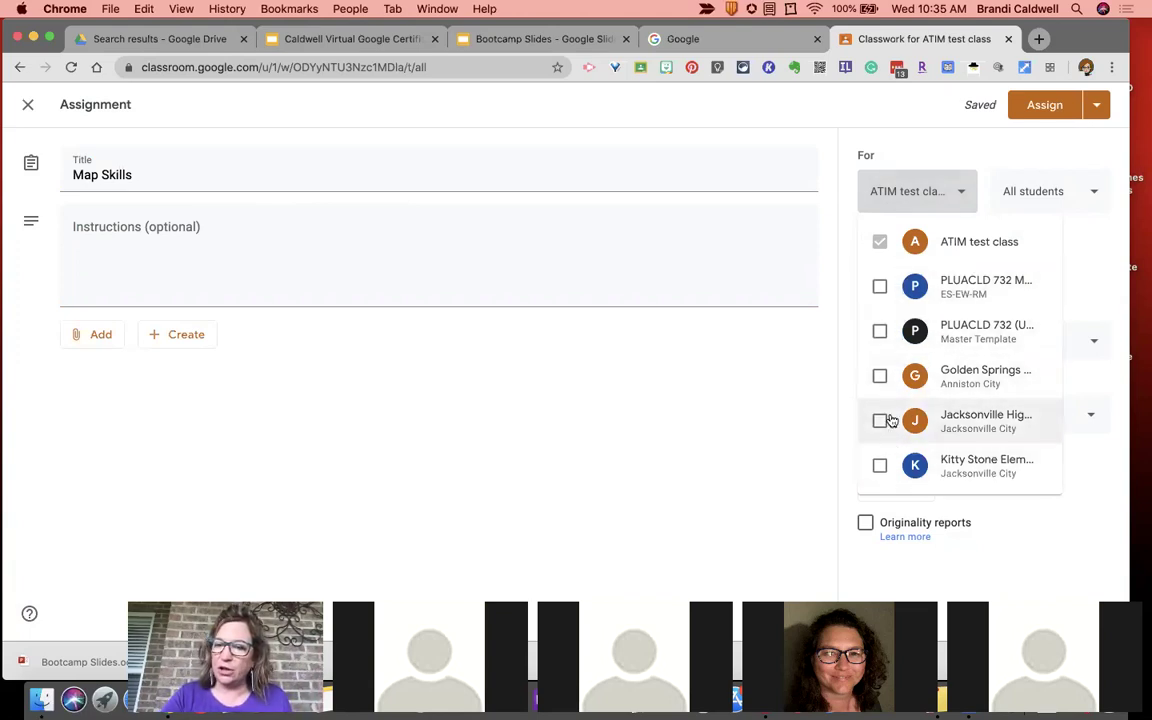
pyautogui.click(1090, 195)
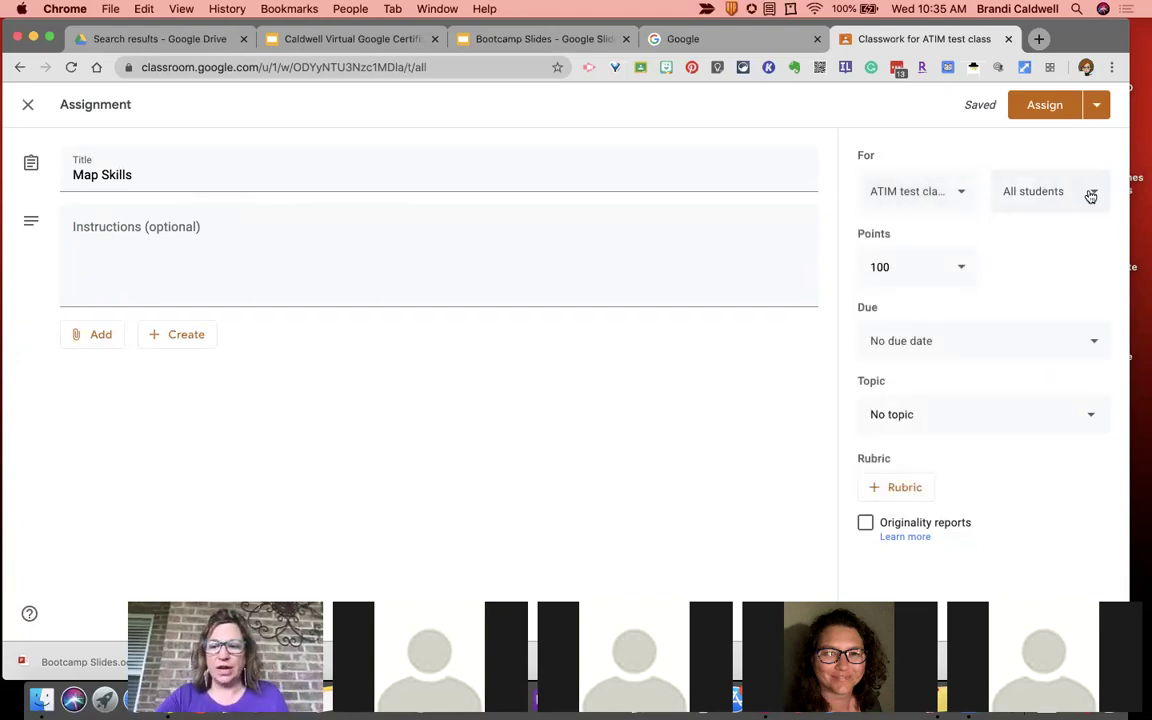
pyautogui.click(1090, 195)
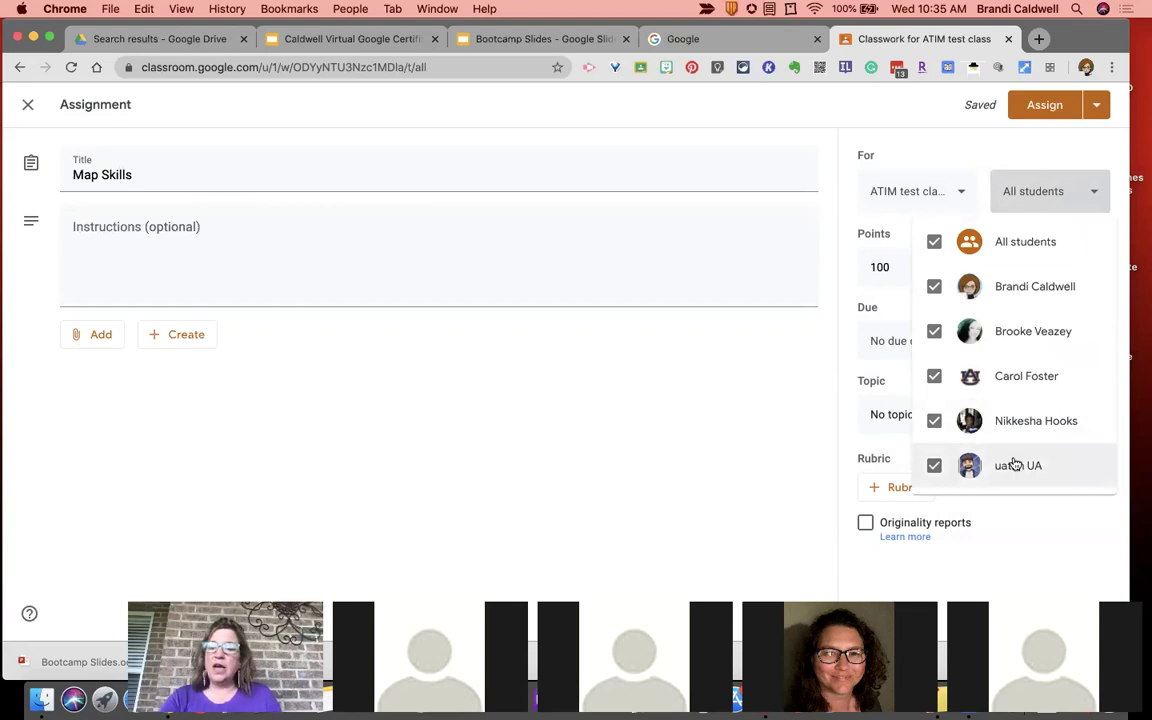
# - Limit the Map Skills assignment to only the first listed student by deselecting the other four
pyautogui.click(930, 333)
pyautogui.click(934, 377)
pyautogui.click(934, 421)
pyautogui.click(934, 466)
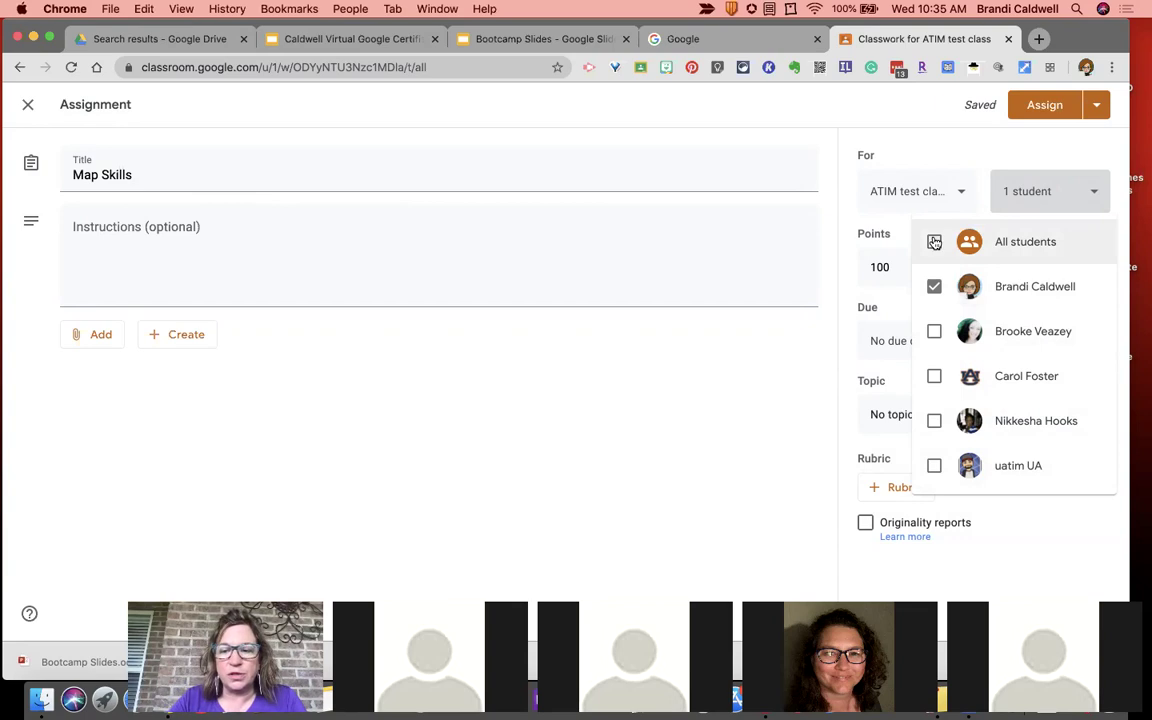
pyautogui.click(1038, 151)
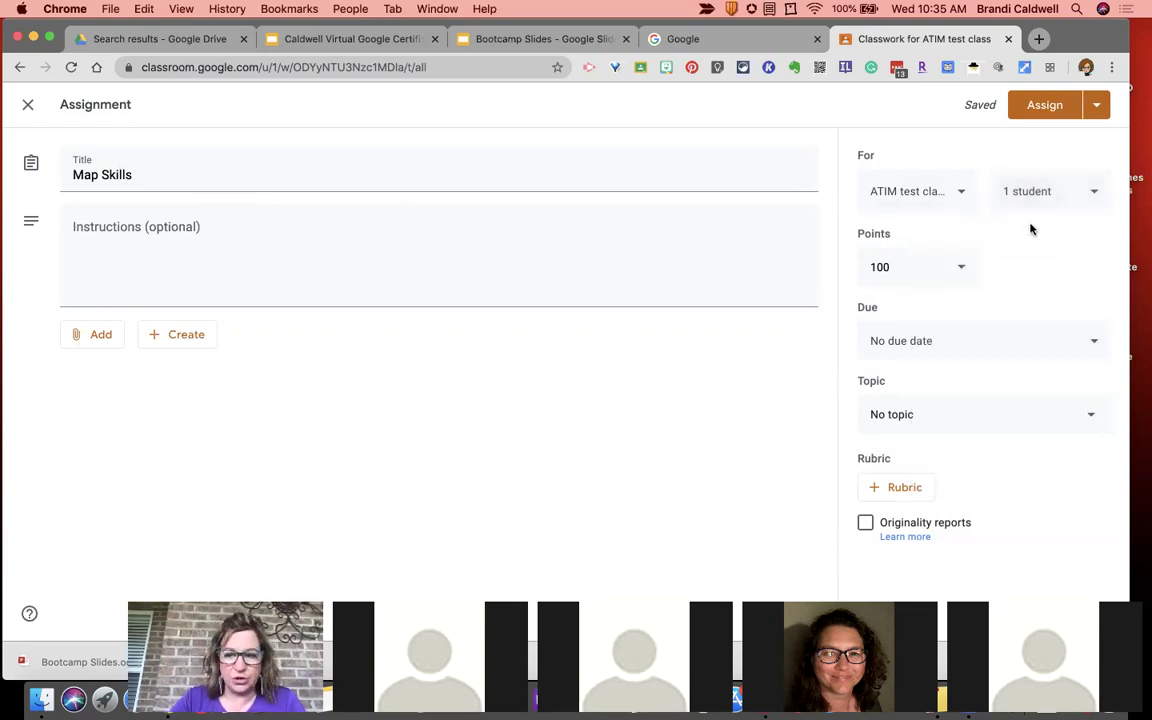
# - Set the assignment's points to 25
pyautogui.click(962, 270)
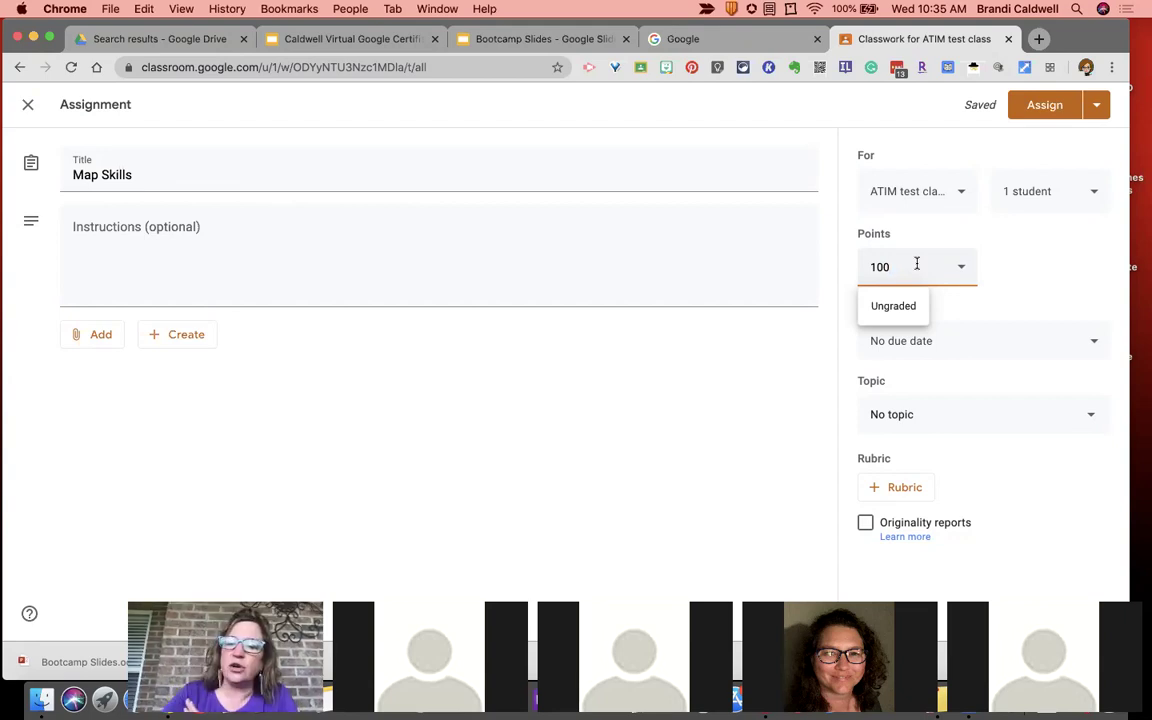
pyautogui.press('BackSpace')
pyautogui.press('BackSpace')
pyautogui.press('BackSpace')
pyautogui.write('25')
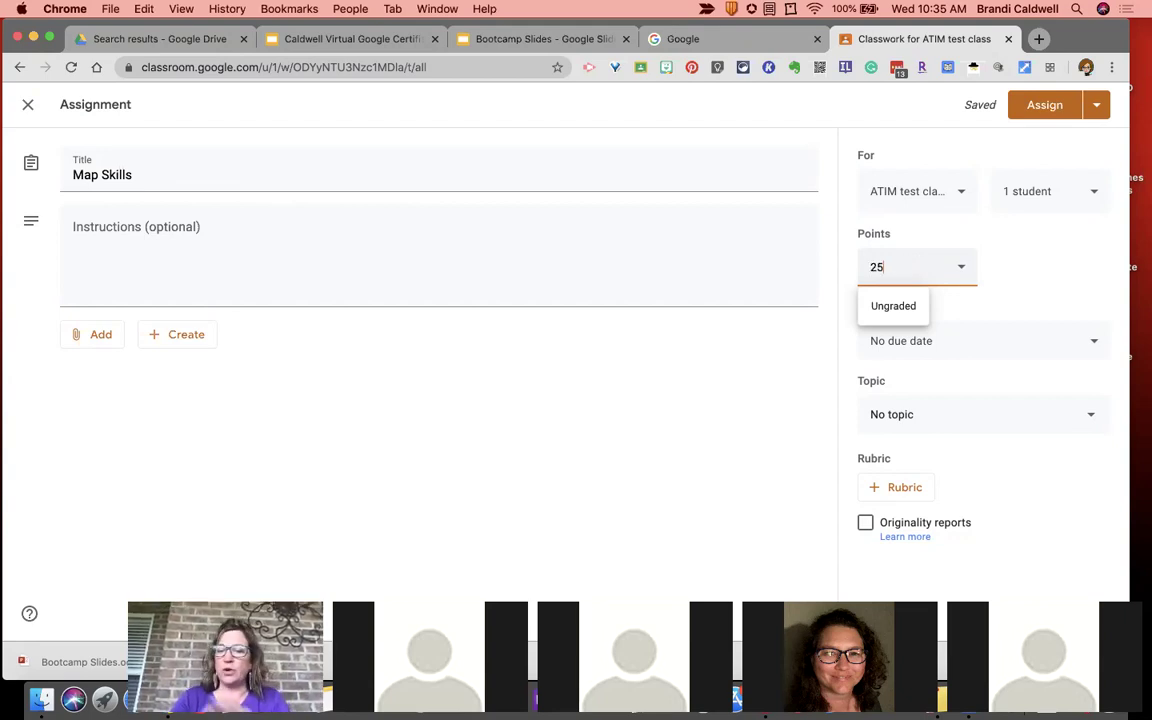
pyautogui.click(965, 312)
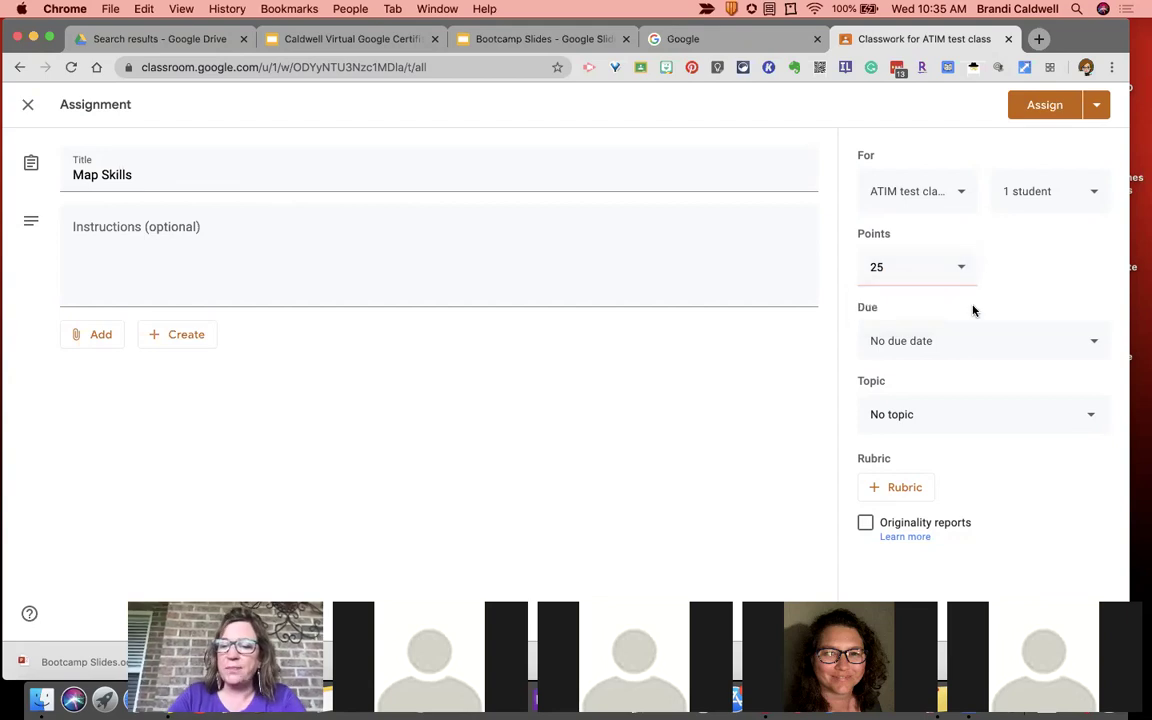
# - Set the assignment's due date to Jun 5, 2020 and the due time to 3:00pm
pyautogui.click(1028, 341)
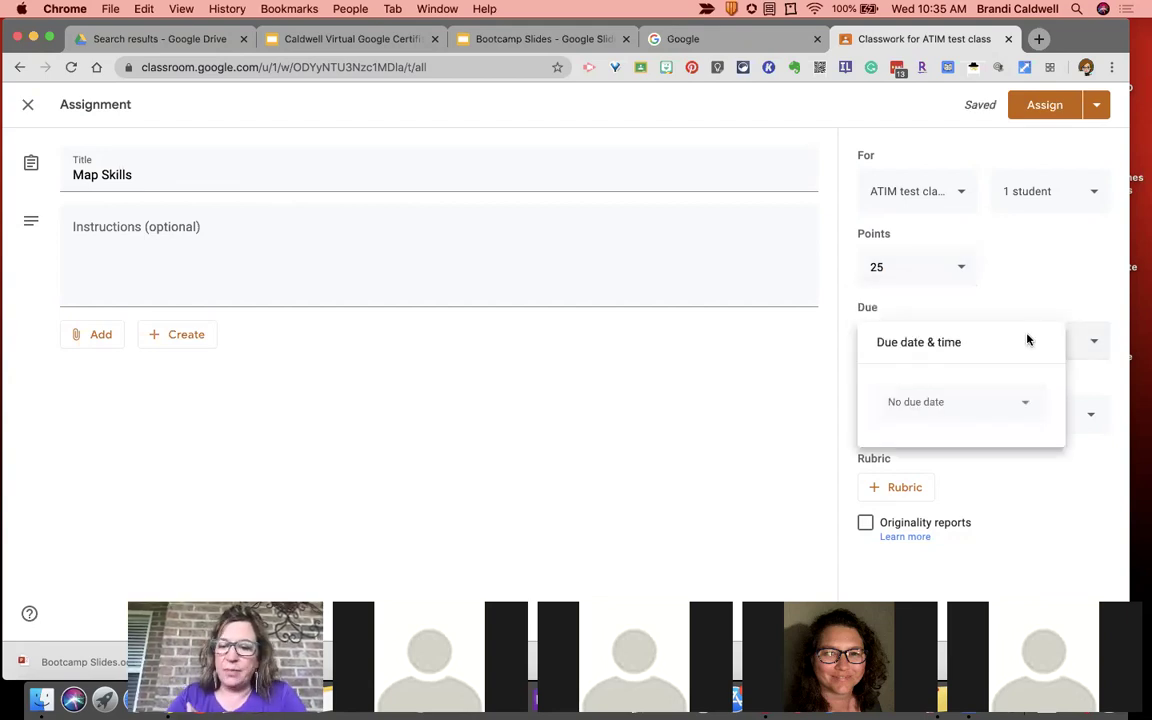
pyautogui.click(980, 402)
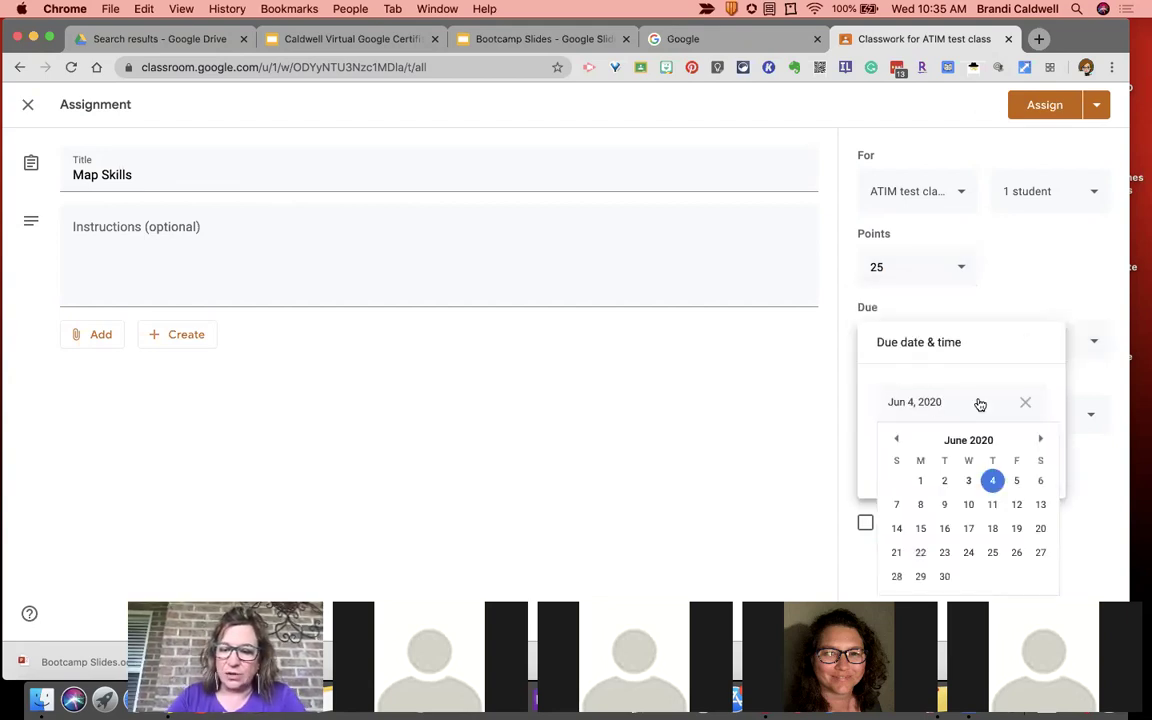
pyautogui.click(1016, 481)
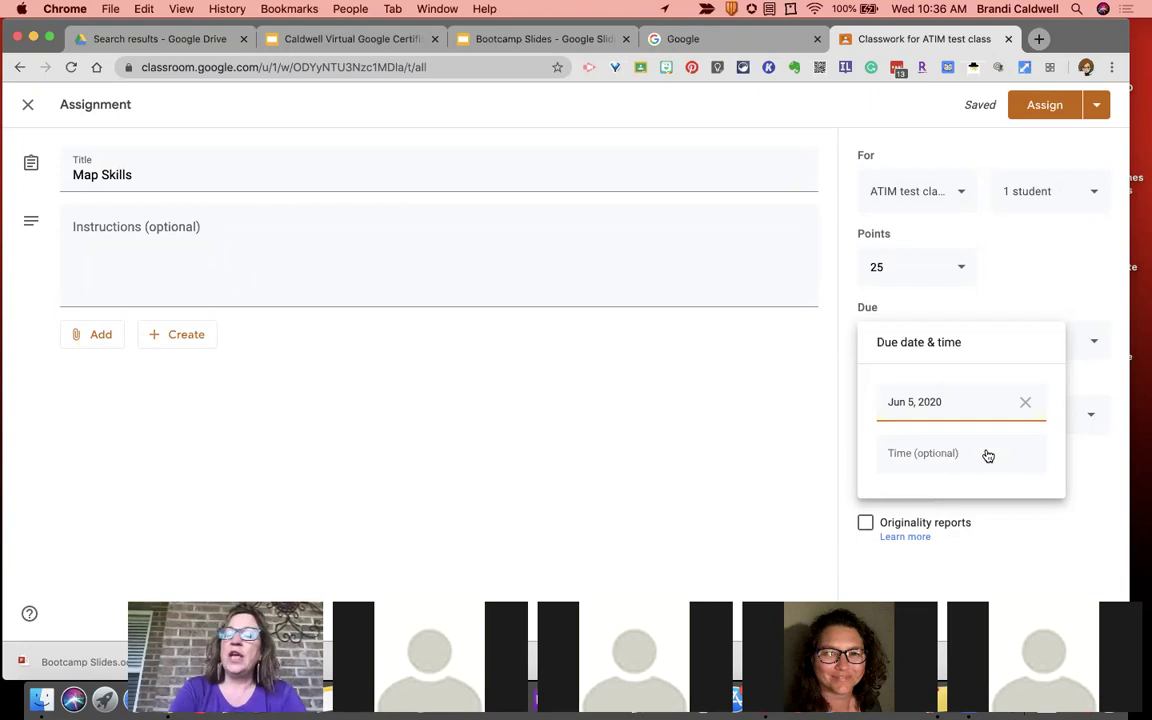
pyautogui.click(986, 453)
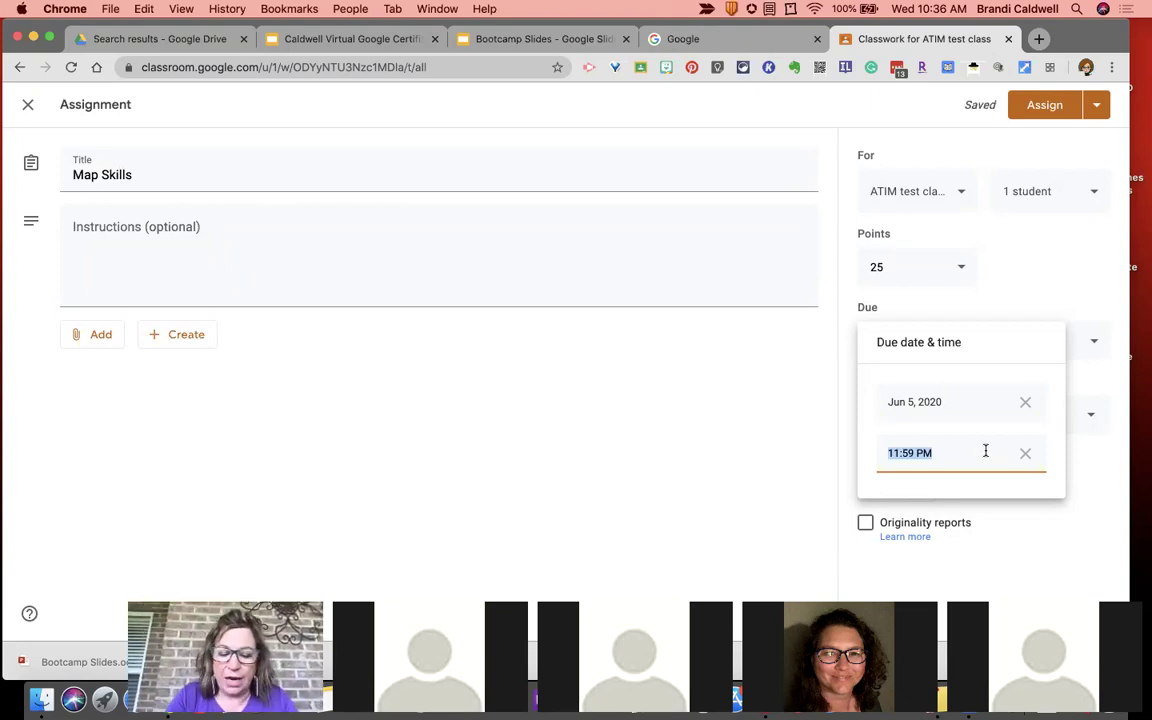
pyautogui.write('3')
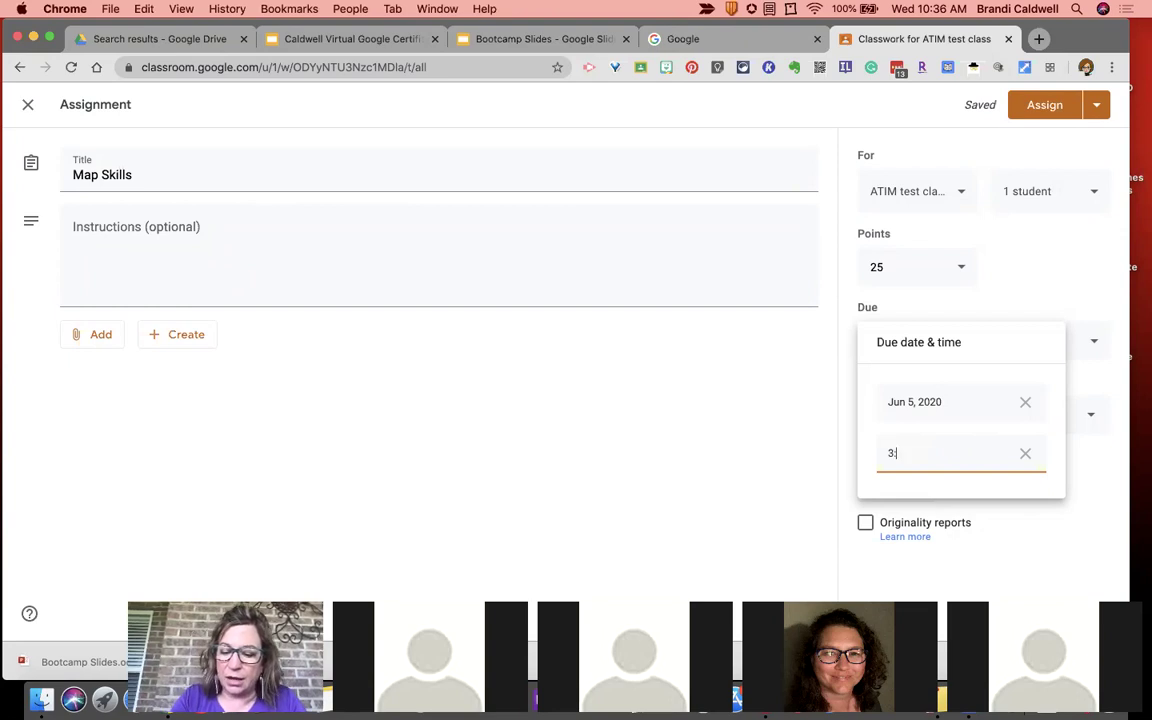
pyautogui.write(':00pm')
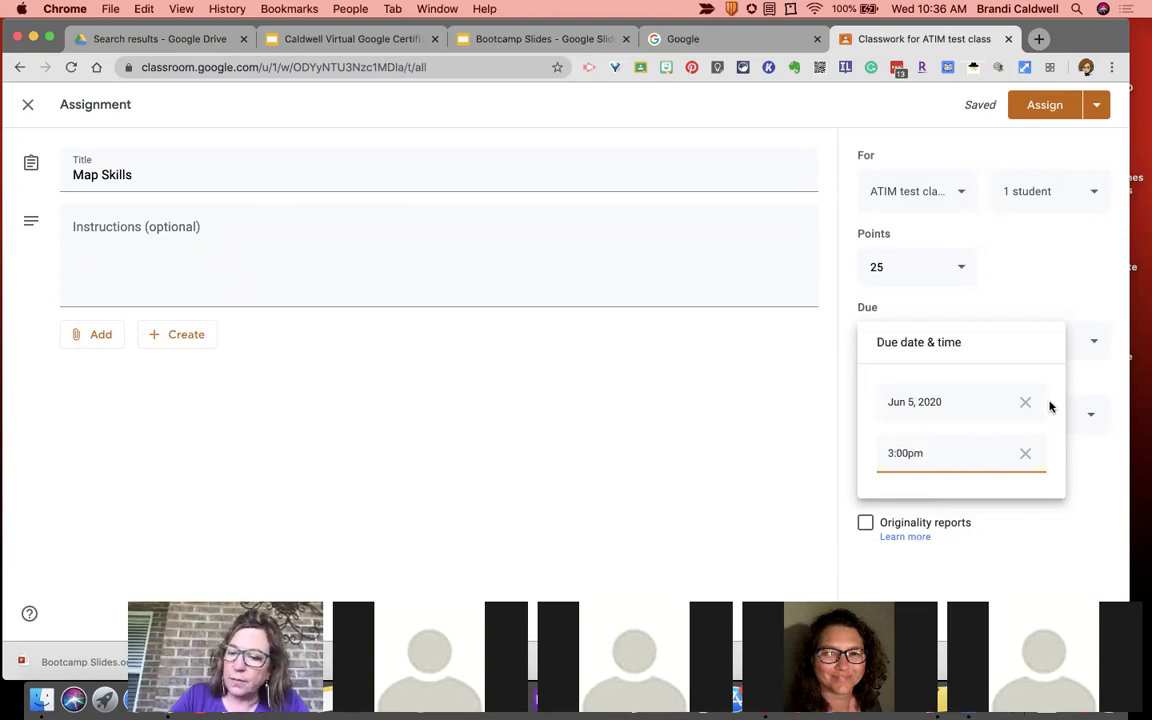
pyautogui.click(1066, 289)
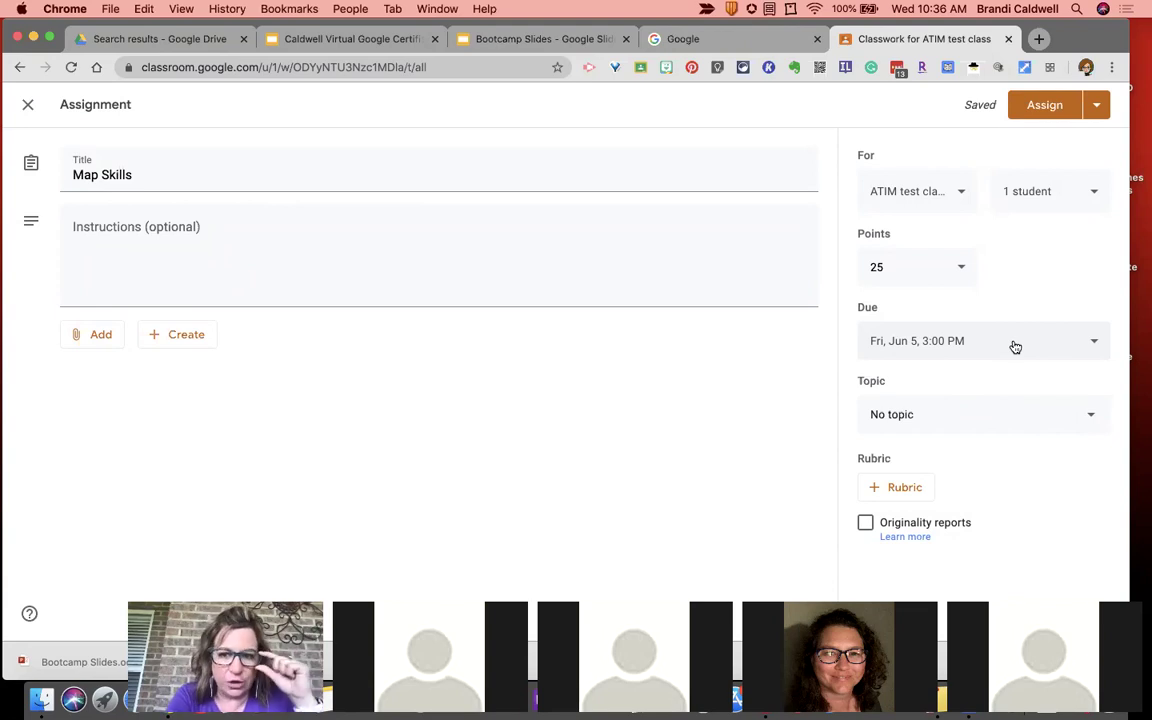
# - Create a new topic named "Daily Activities" for the assignment
pyautogui.click(1034, 419)
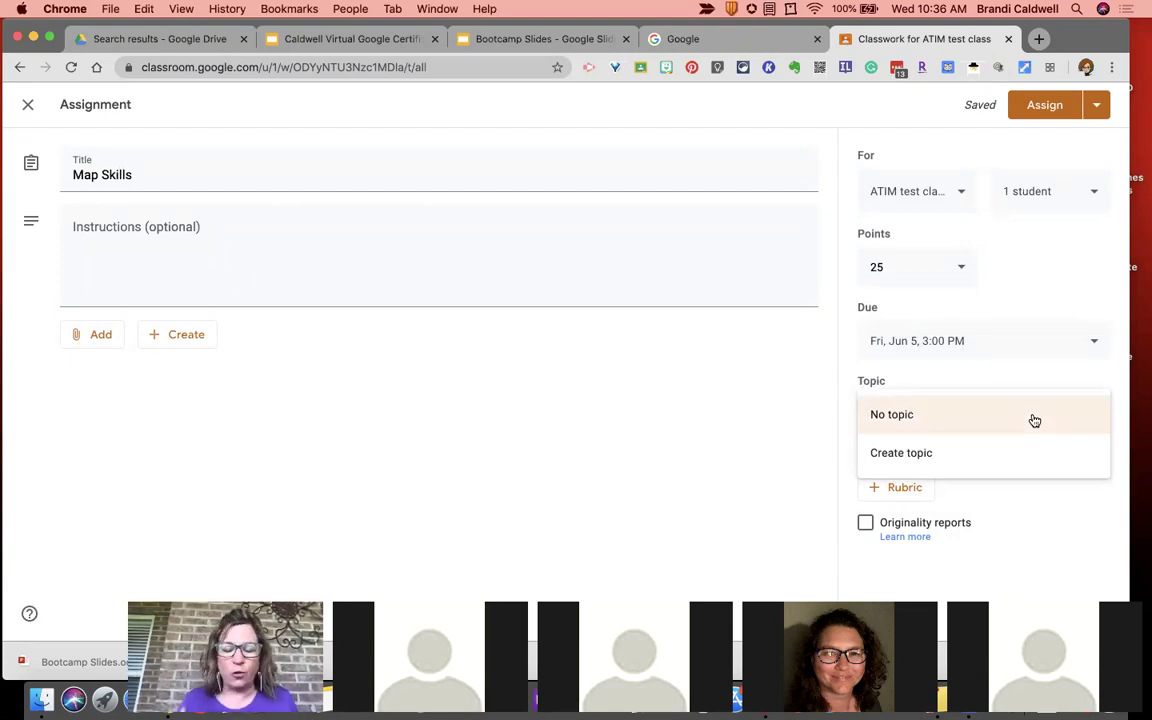
pyautogui.click(967, 451)
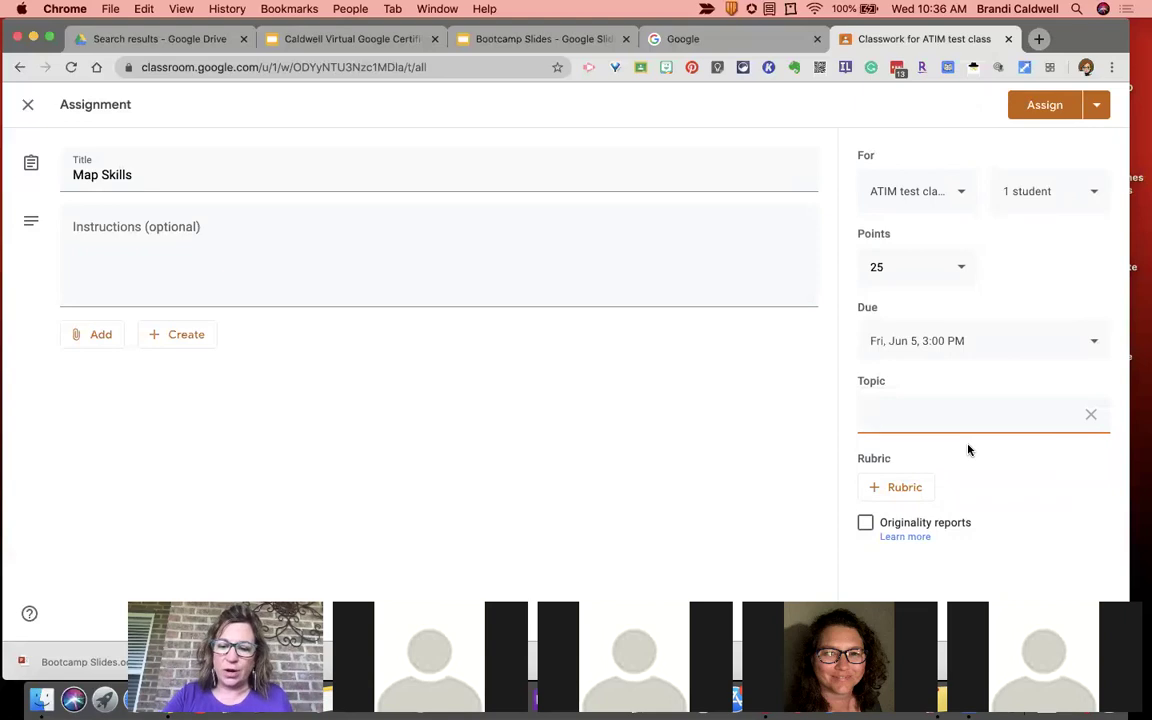
pyautogui.write('Daily Activities')
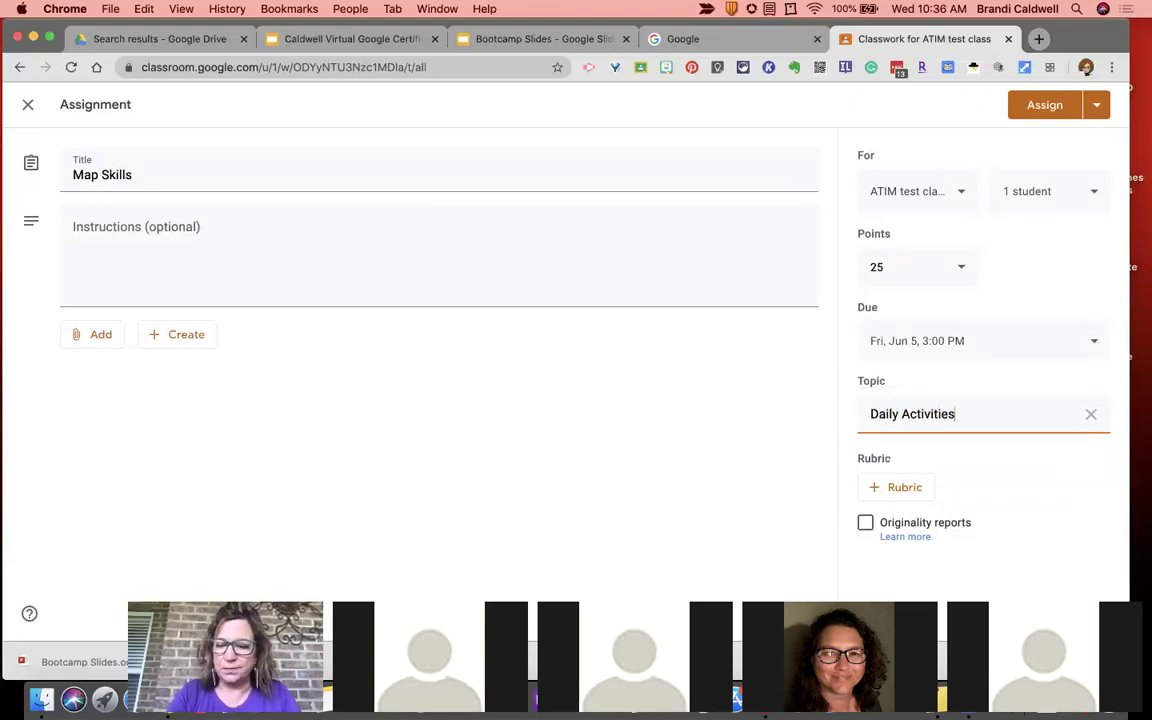
pyautogui.click(1077, 457)
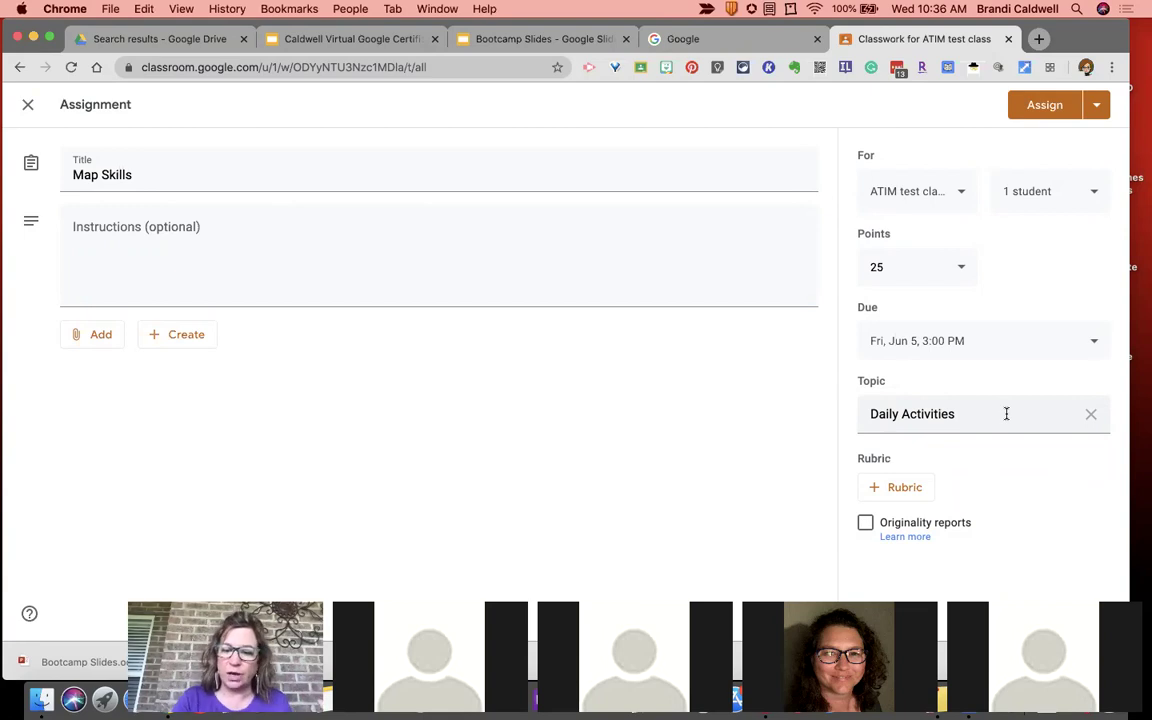
# - Create a rubric for the assignment with a criterion titled "Content" and described as "Must have legit content"
pyautogui.click(912, 490)
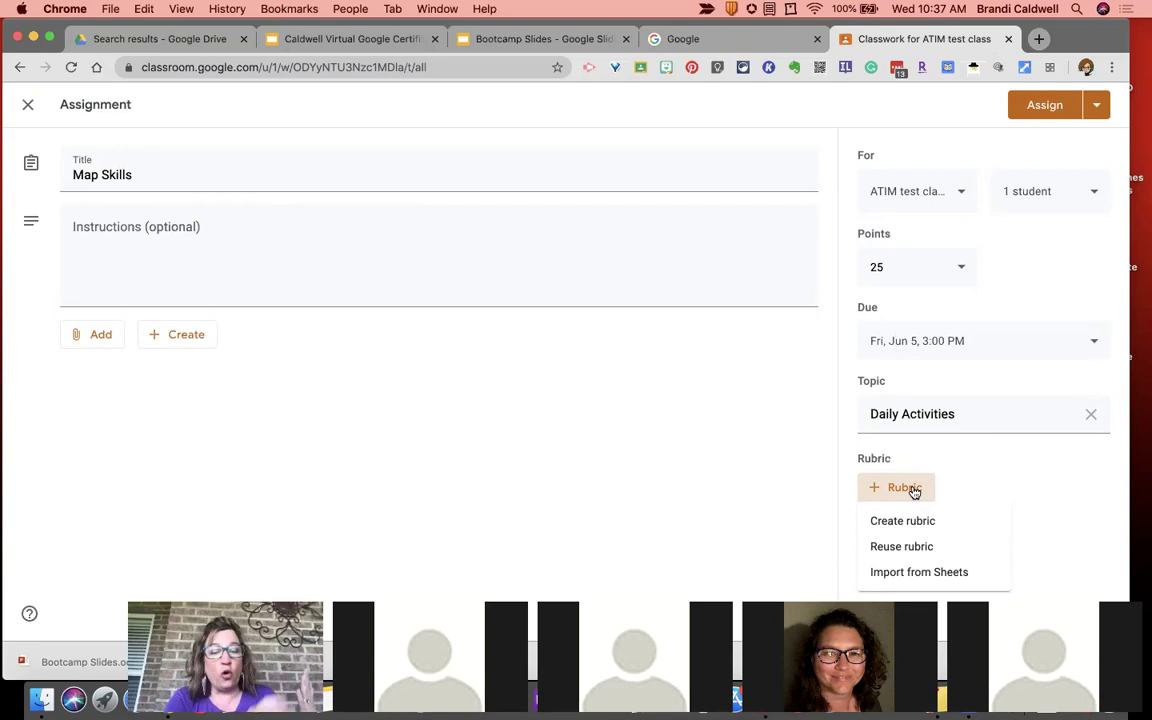
pyautogui.click(893, 520)
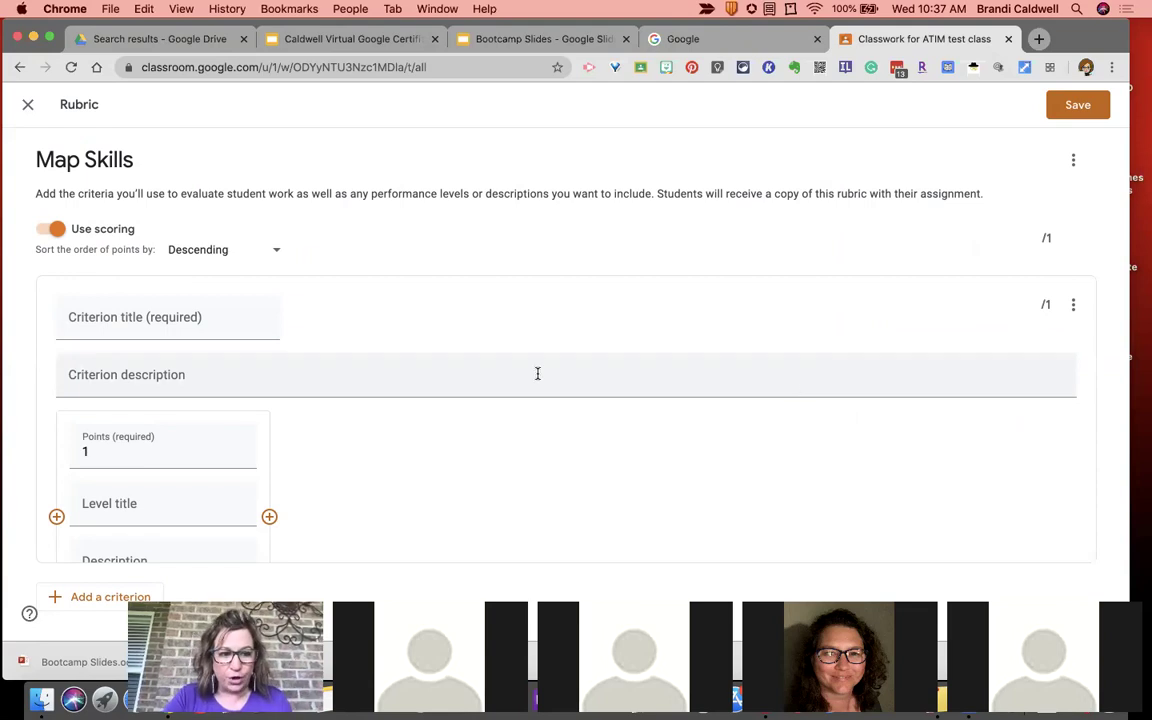
pyautogui.scroll(-2, 501, 334)
pyautogui.scroll(-1, 501, 334)
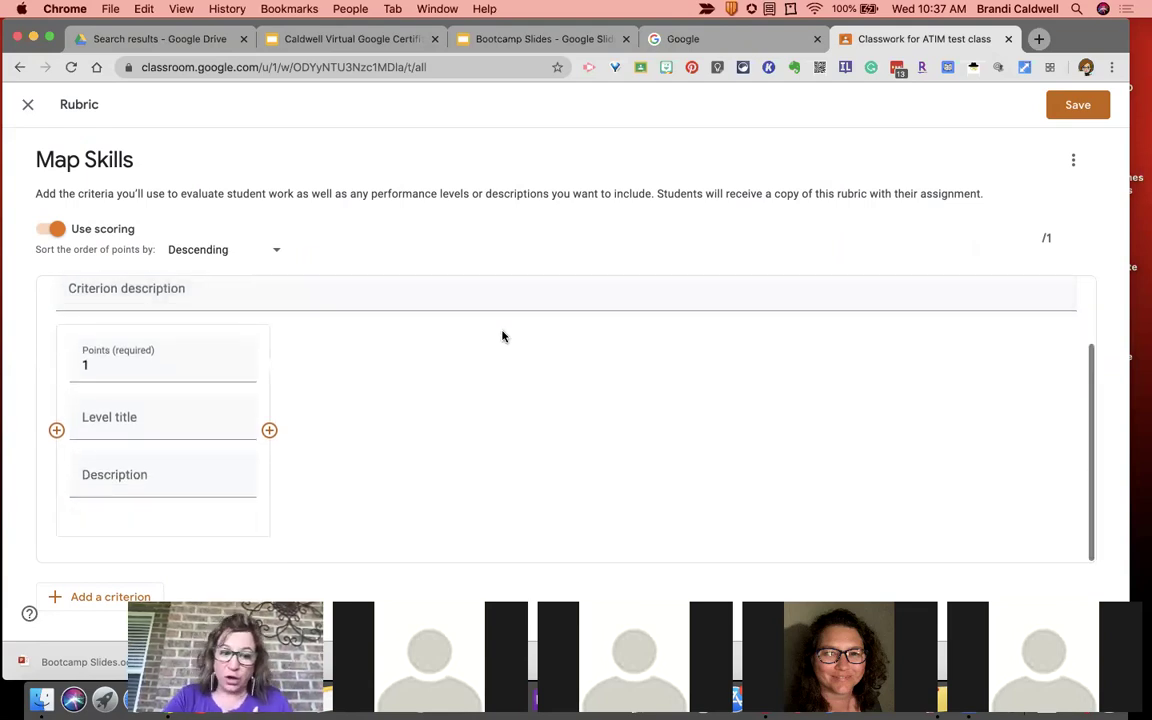
pyautogui.scroll(3, 501, 334)
pyautogui.click(218, 320)
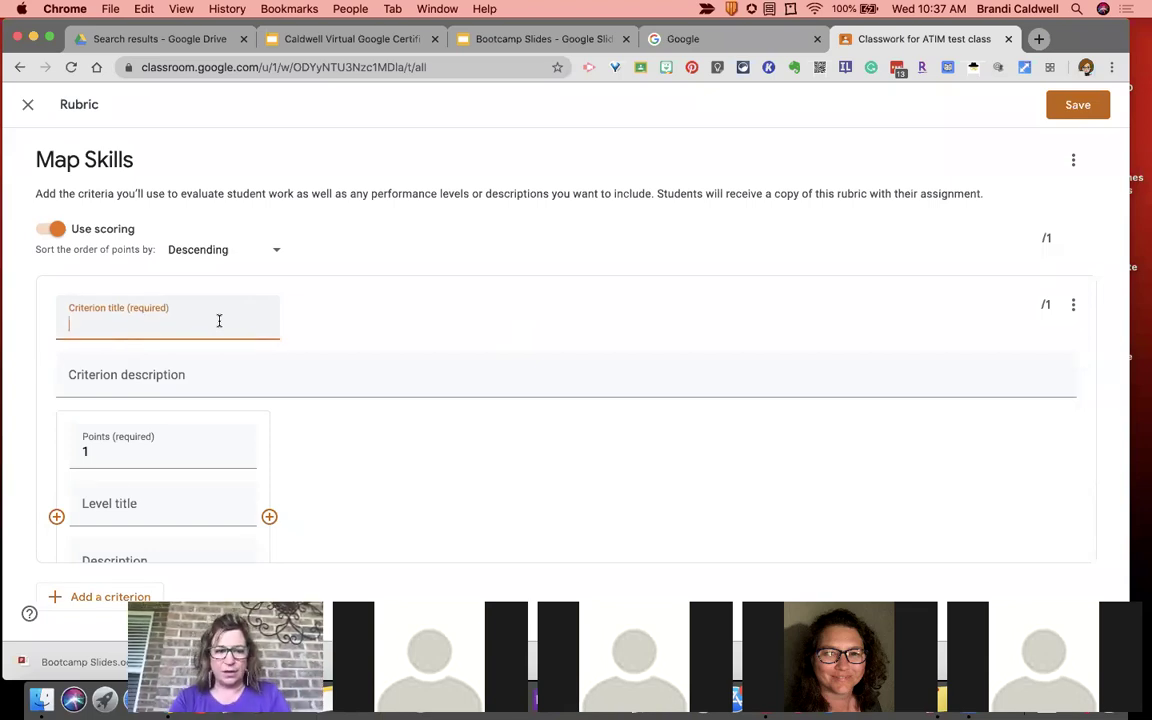
pyautogui.write('Content')
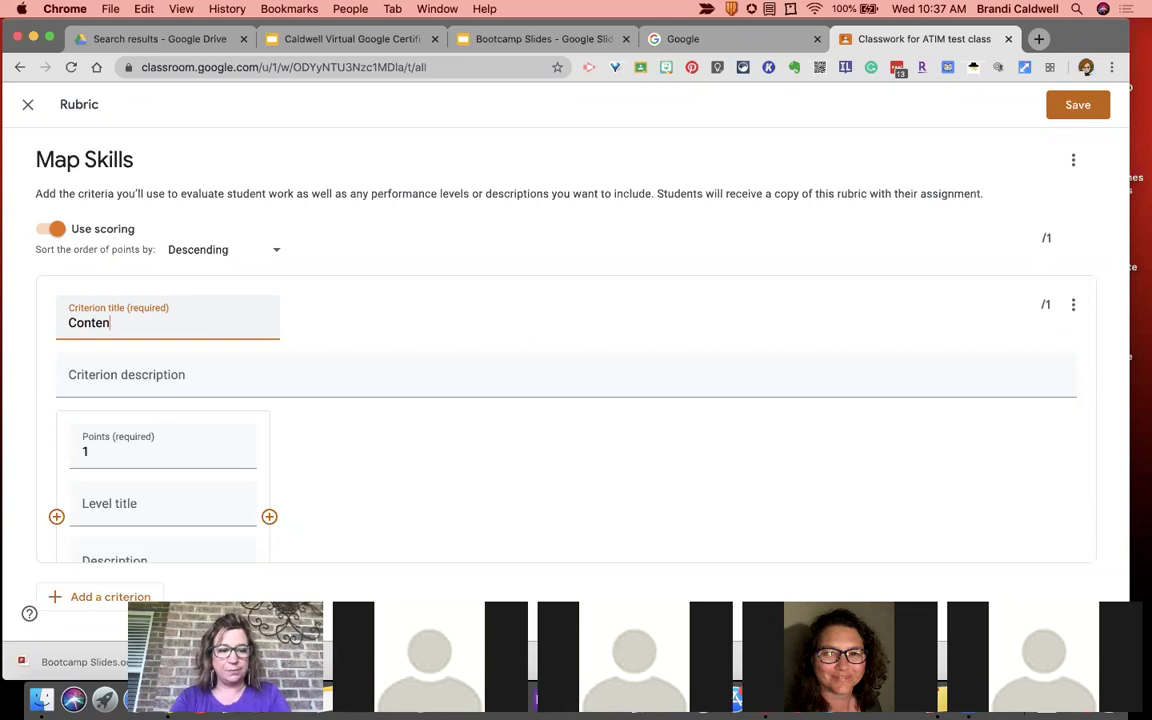
pyautogui.click(196, 372)
pyautogui.write('Must have')
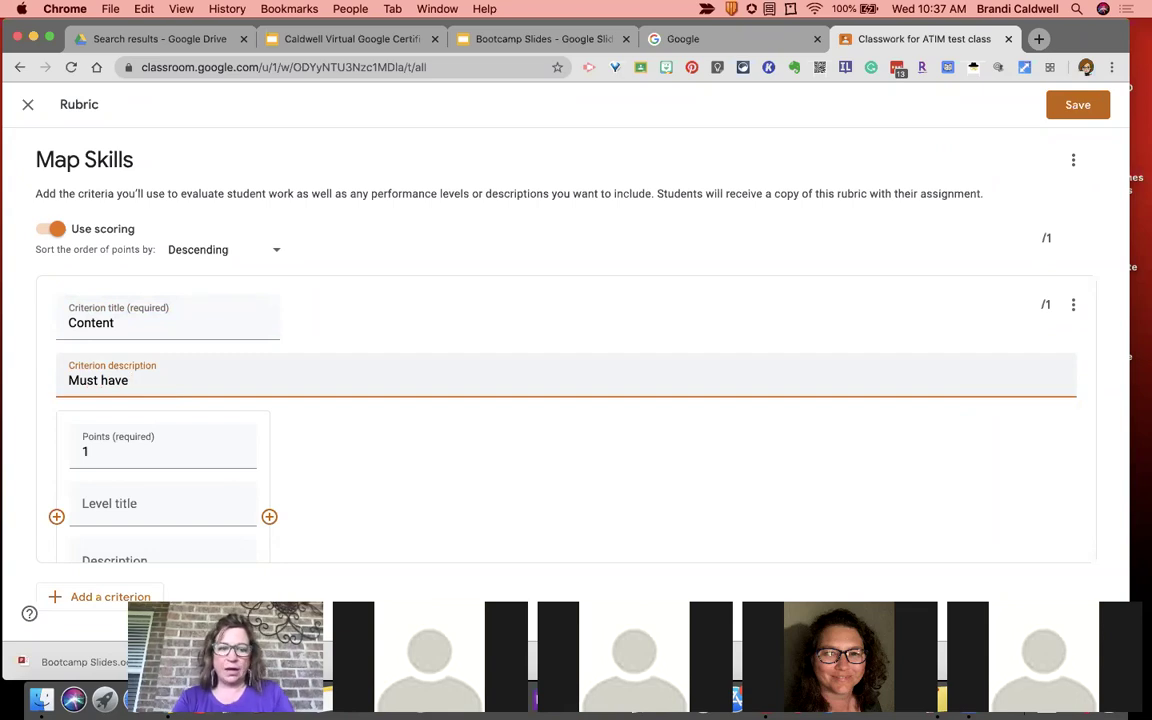
pyautogui.write(' legit content')
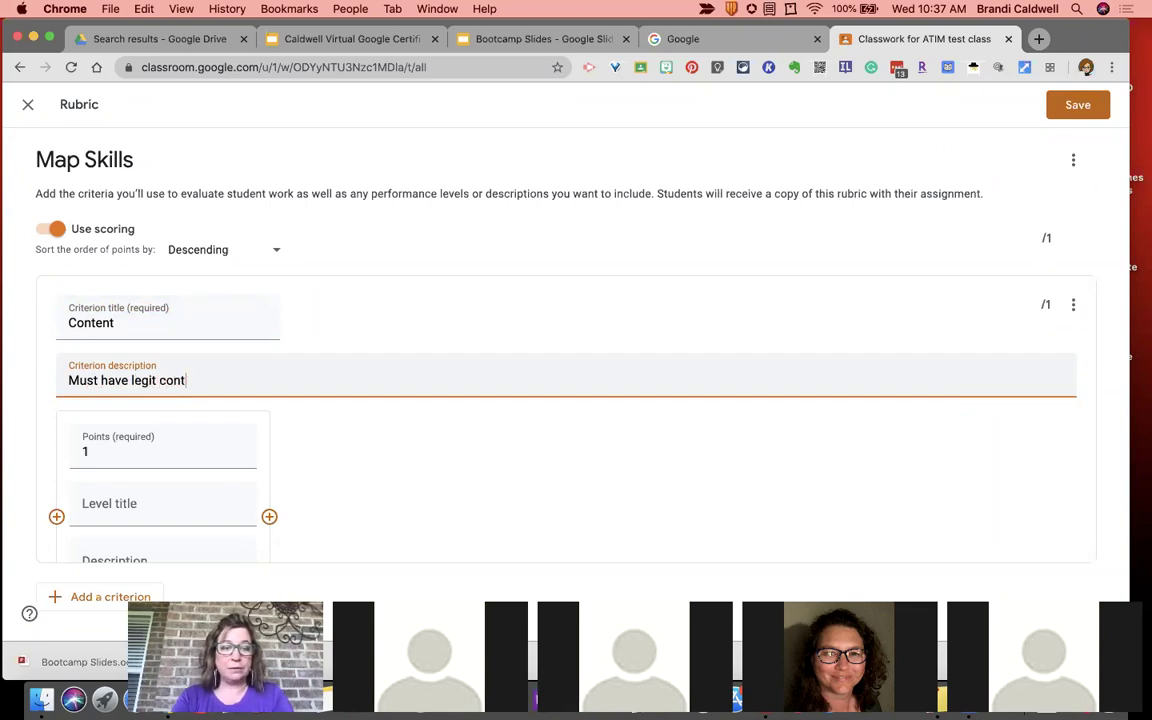
# - Set the criterion's first level to 5 points and title it "Advanced"
pyautogui.click(160, 430)
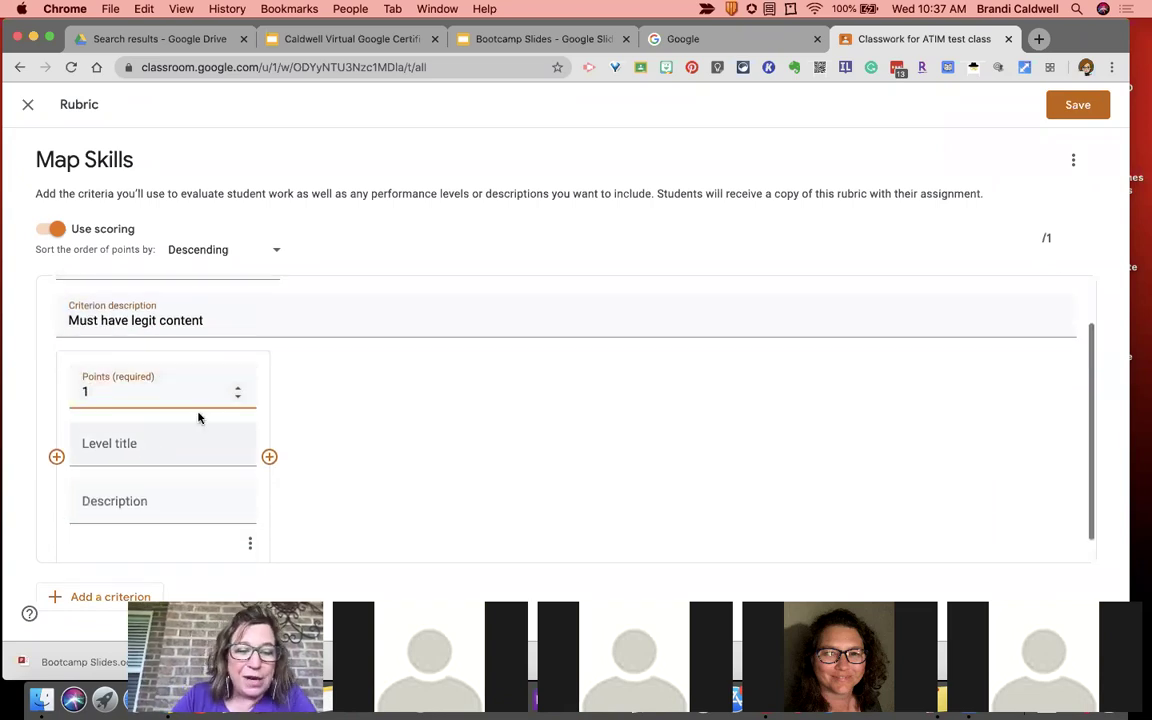
pyautogui.click(239, 396)
pyautogui.click(238, 391)
pyautogui.click(238, 391)
pyautogui.click(238, 391)
pyautogui.click(238, 391)
pyautogui.click(238, 391)
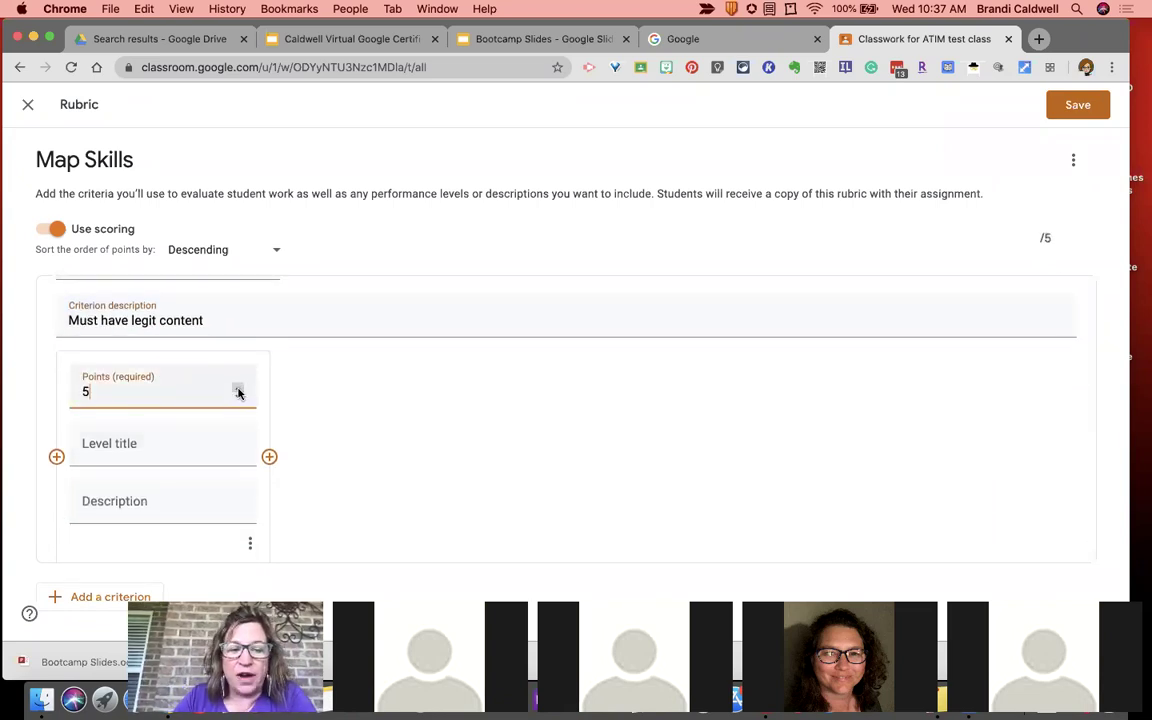
pyautogui.click(152, 442)
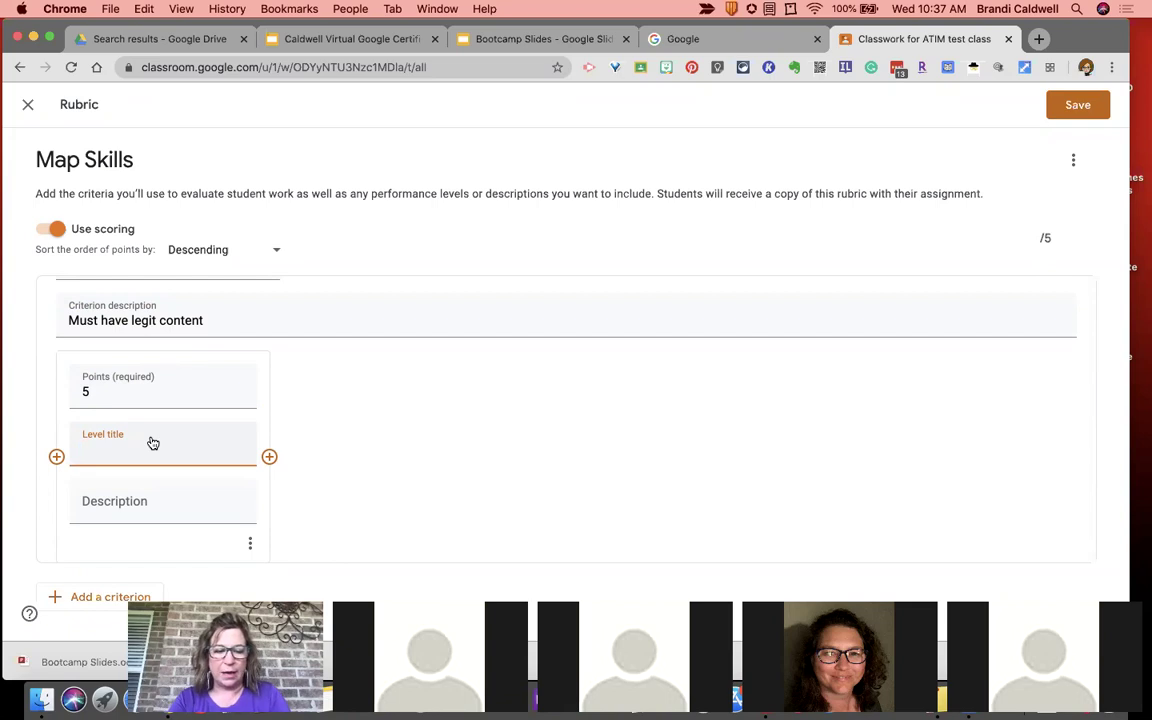
pyautogui.write('Adv')
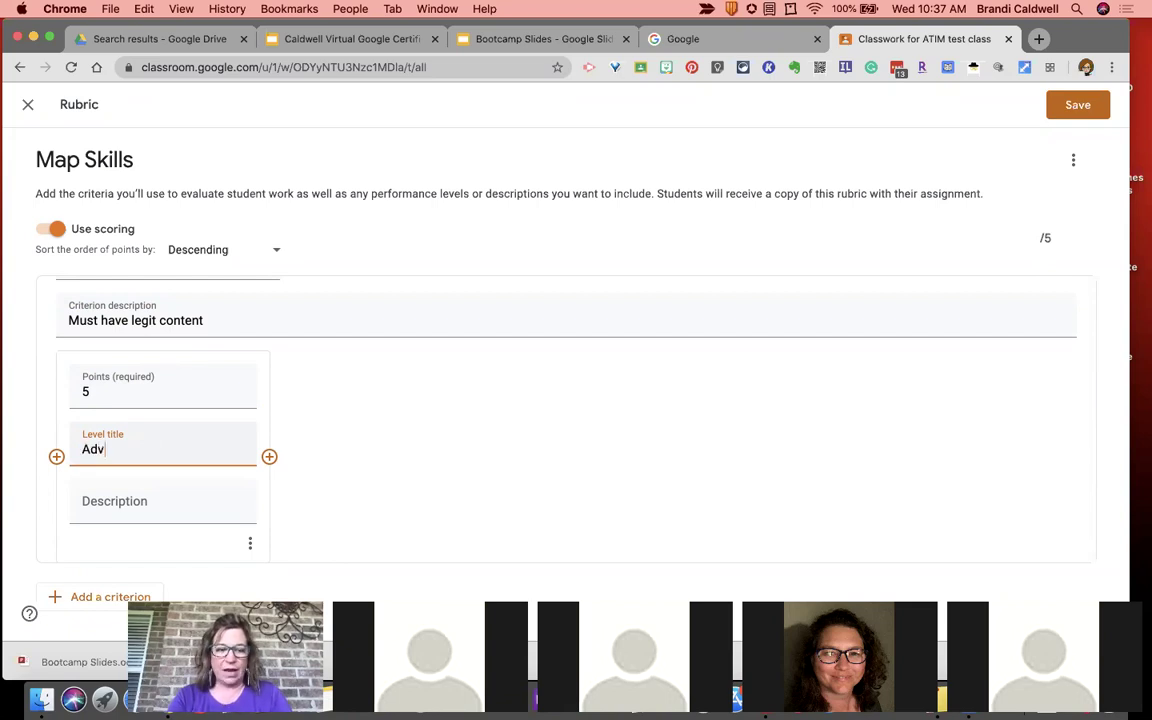
pyautogui.write('anced')
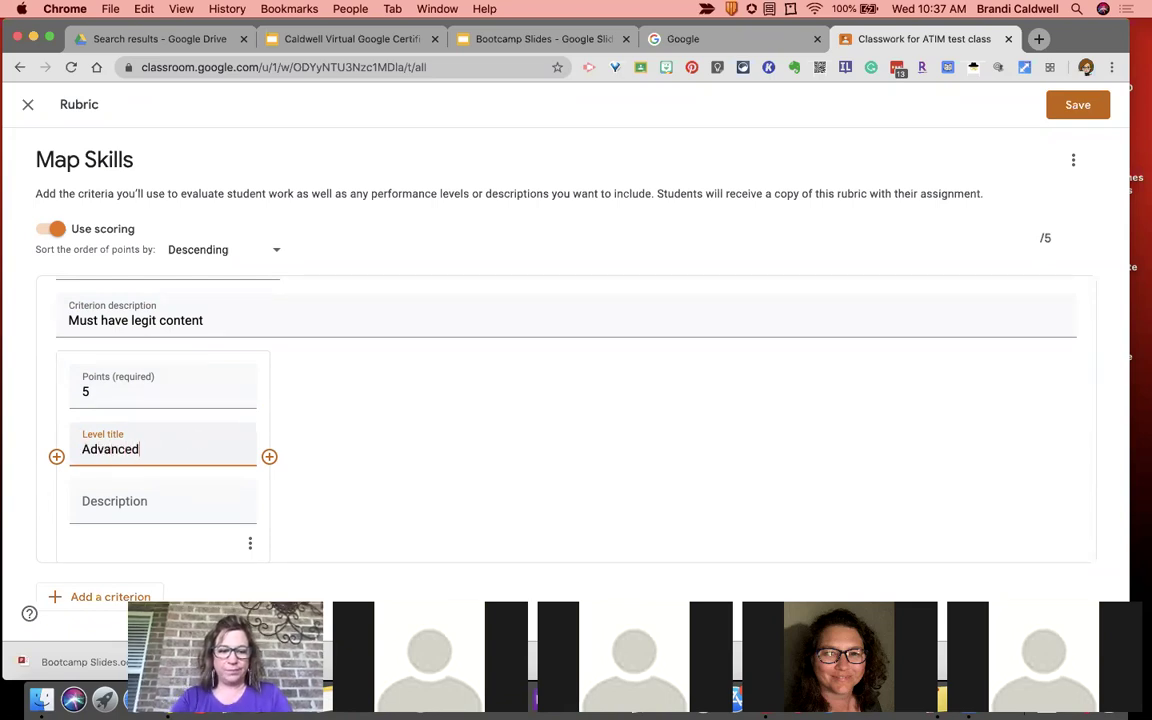
# - Add a second level to the Content criterion, worth 4 points and titled "Novice"
pyautogui.click(269, 456)
pyautogui.write('4')
pyautogui.click(382, 450)
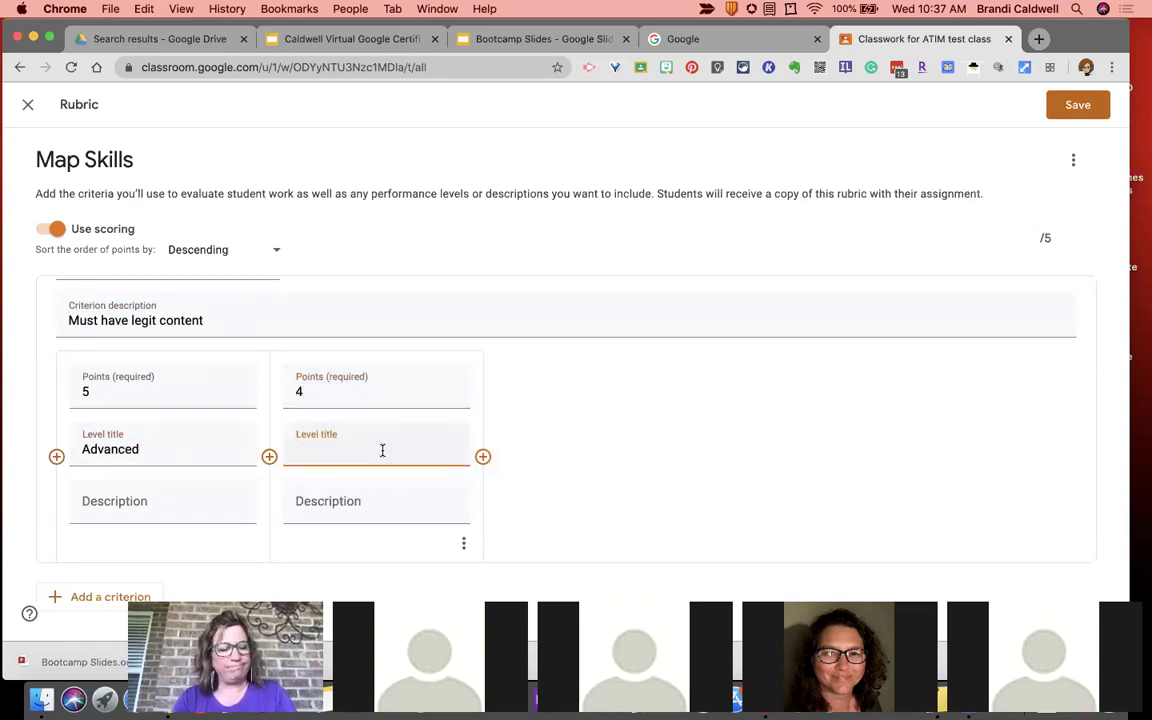
pyautogui.write('Novice')
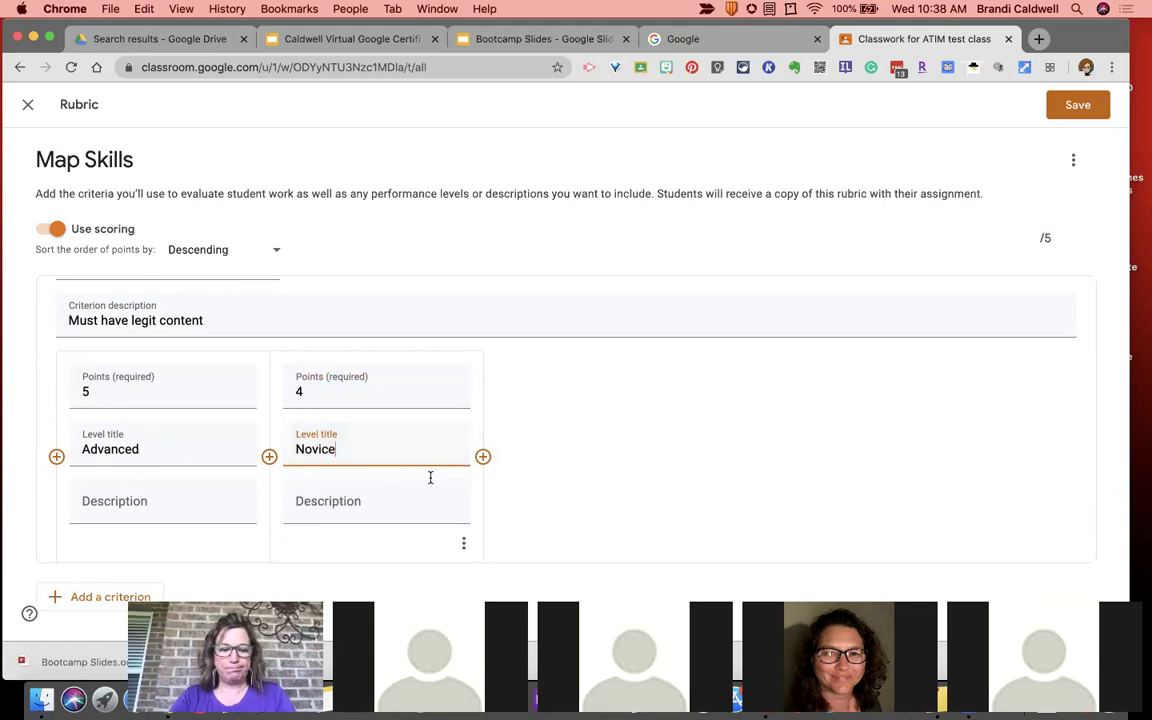
# - Add a third level worth 3 points titled "Beginner" and save the rubric
pyautogui.click(483, 457)
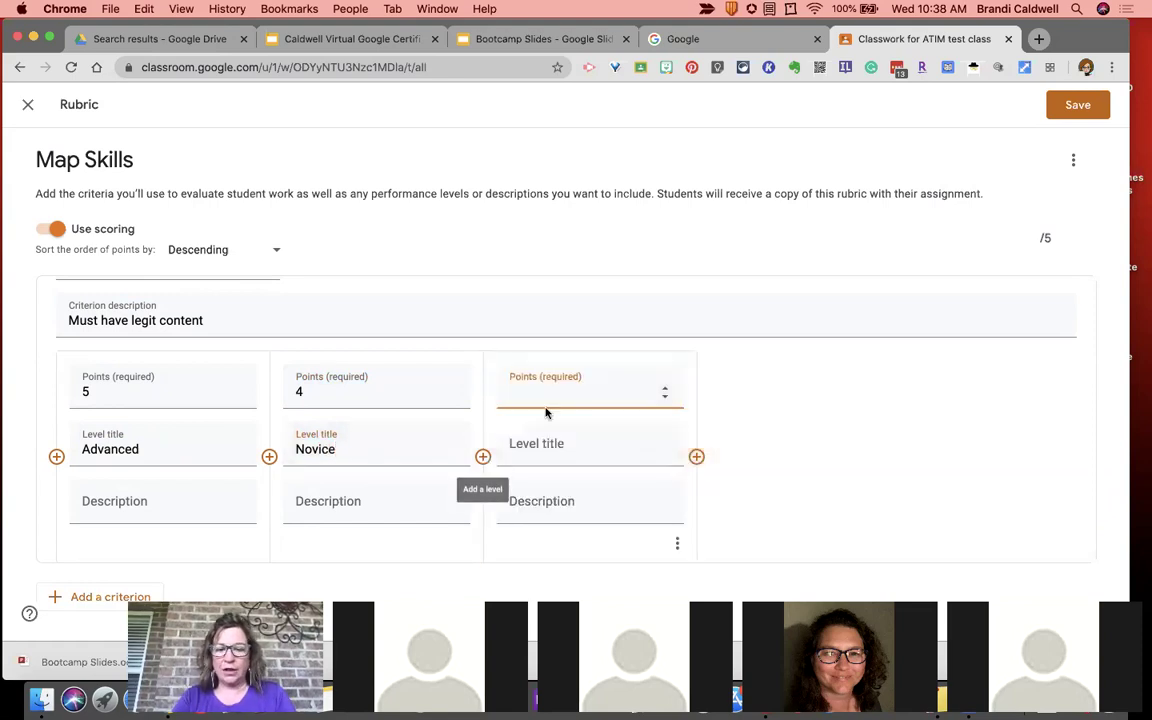
pyautogui.write('3')
pyautogui.click(530, 440)
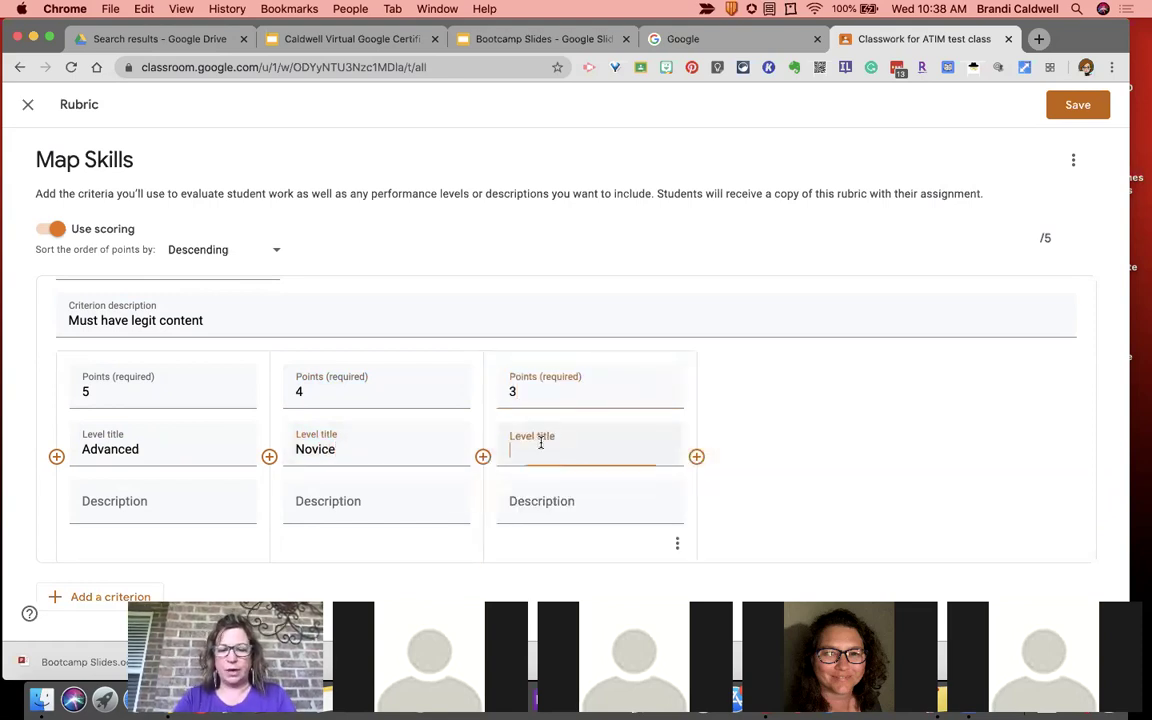
pyautogui.write('Beginner')
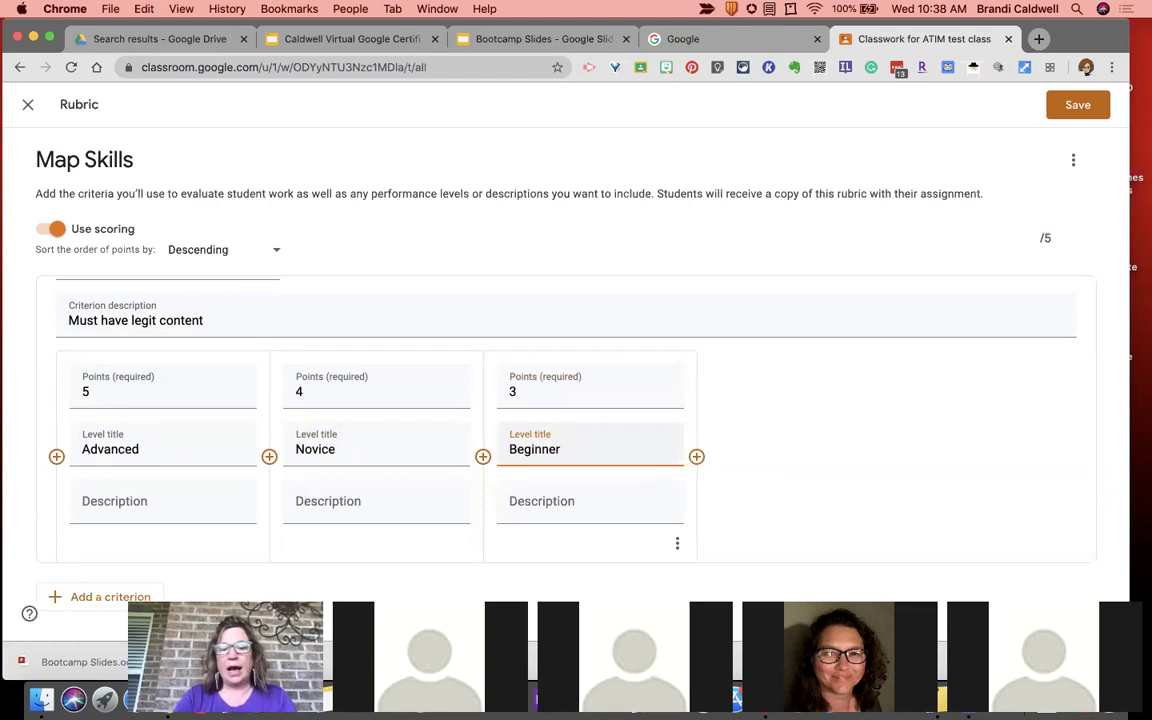
pyautogui.scroll(-1, 747, 399)
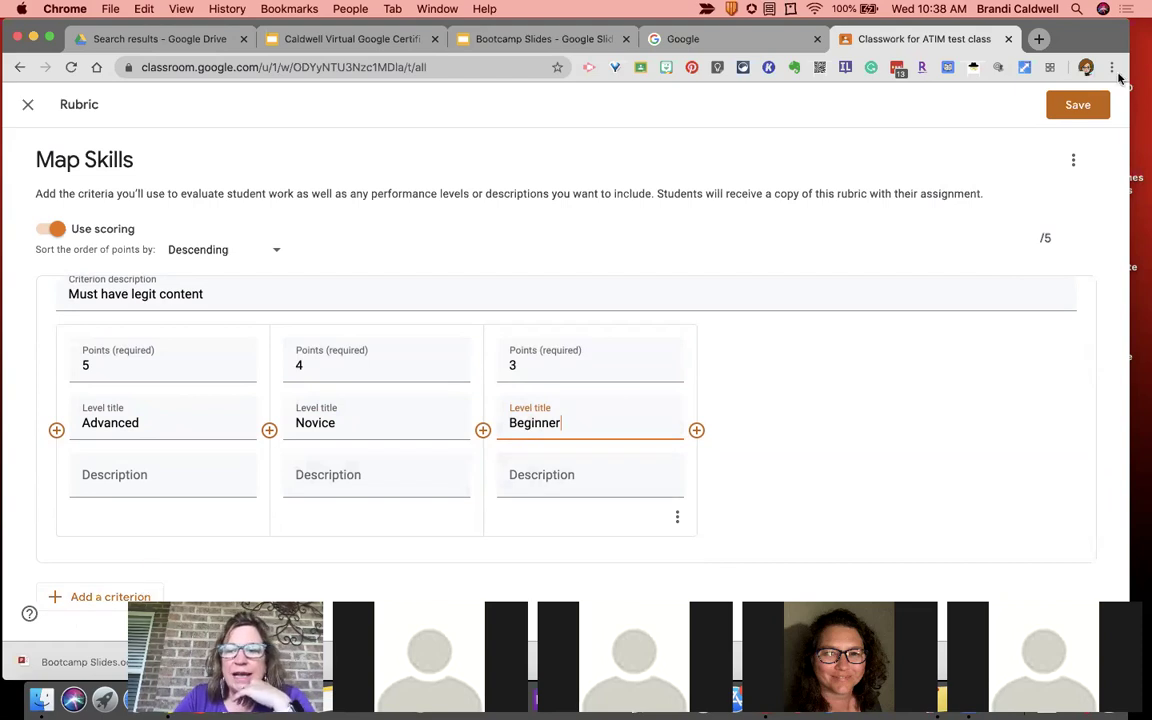
pyautogui.click(1078, 106)
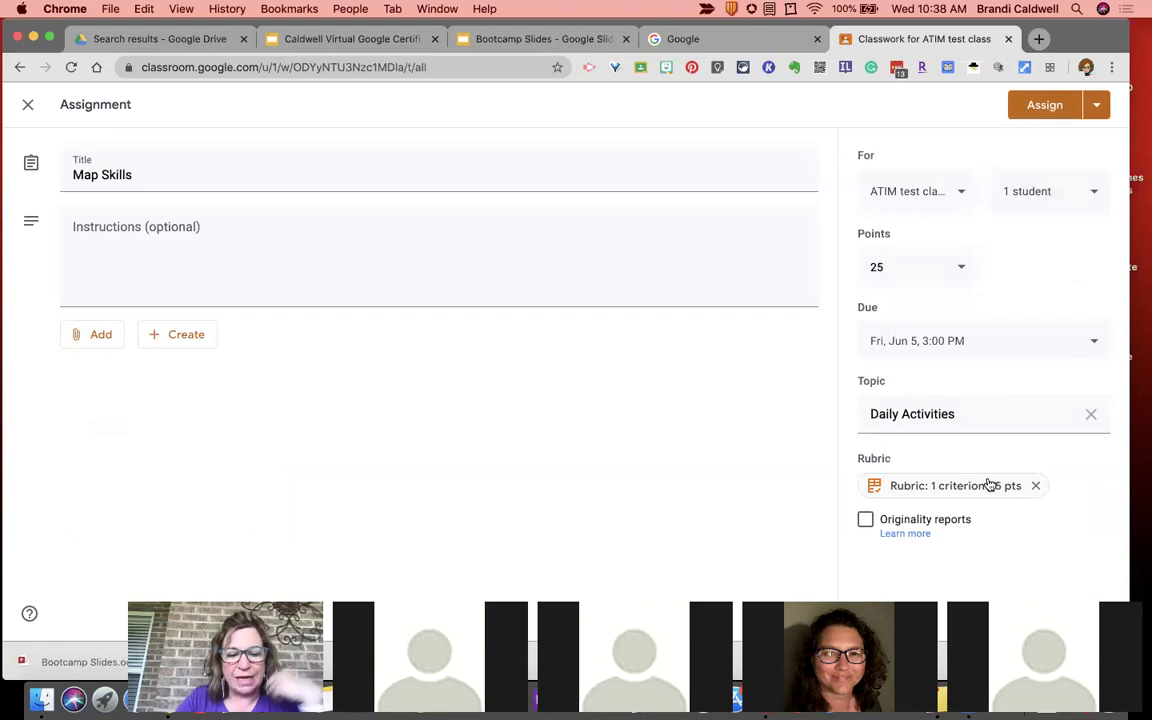
# - Read the help article on turning on originality reports, including its options and FAQ headings, and return to the assignment
pyautogui.click(905, 534)
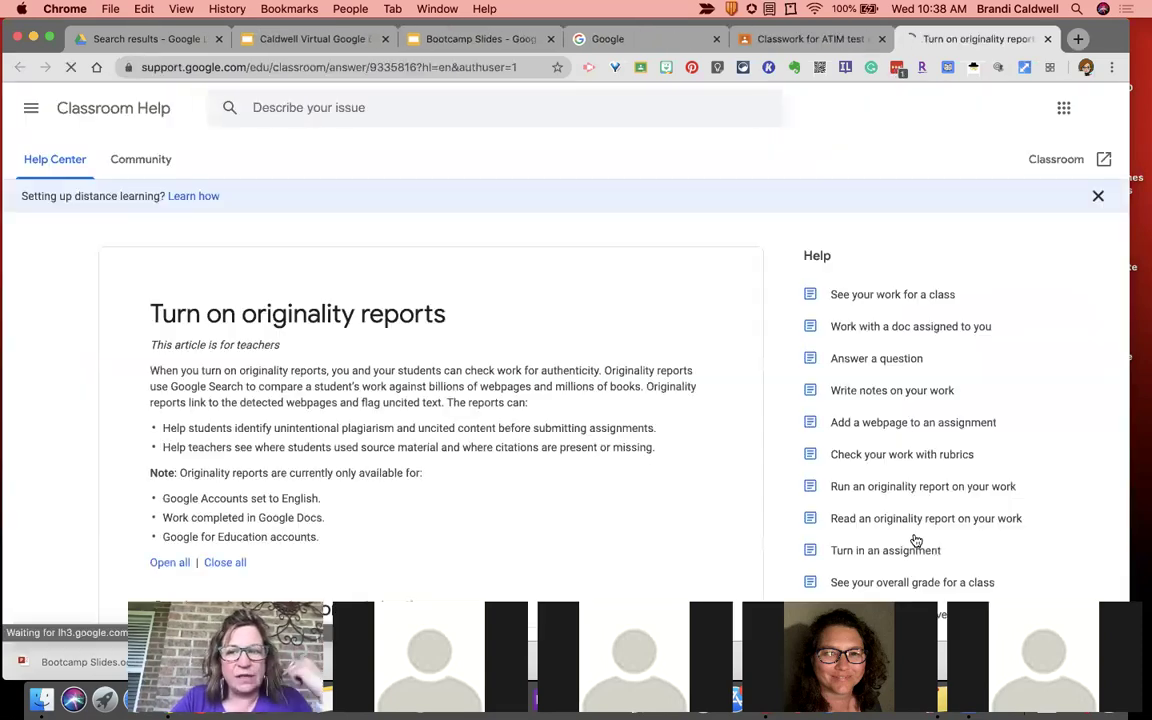
pyautogui.scroll(-1, 484, 514)
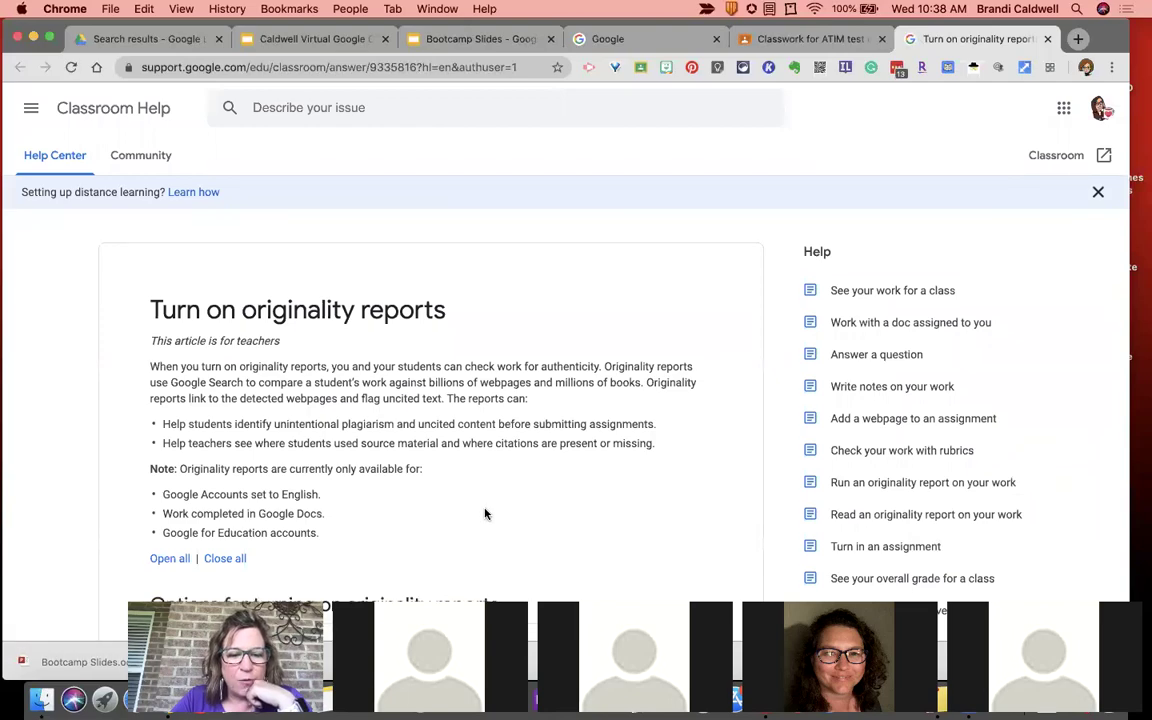
pyautogui.scroll(-2, 484, 514)
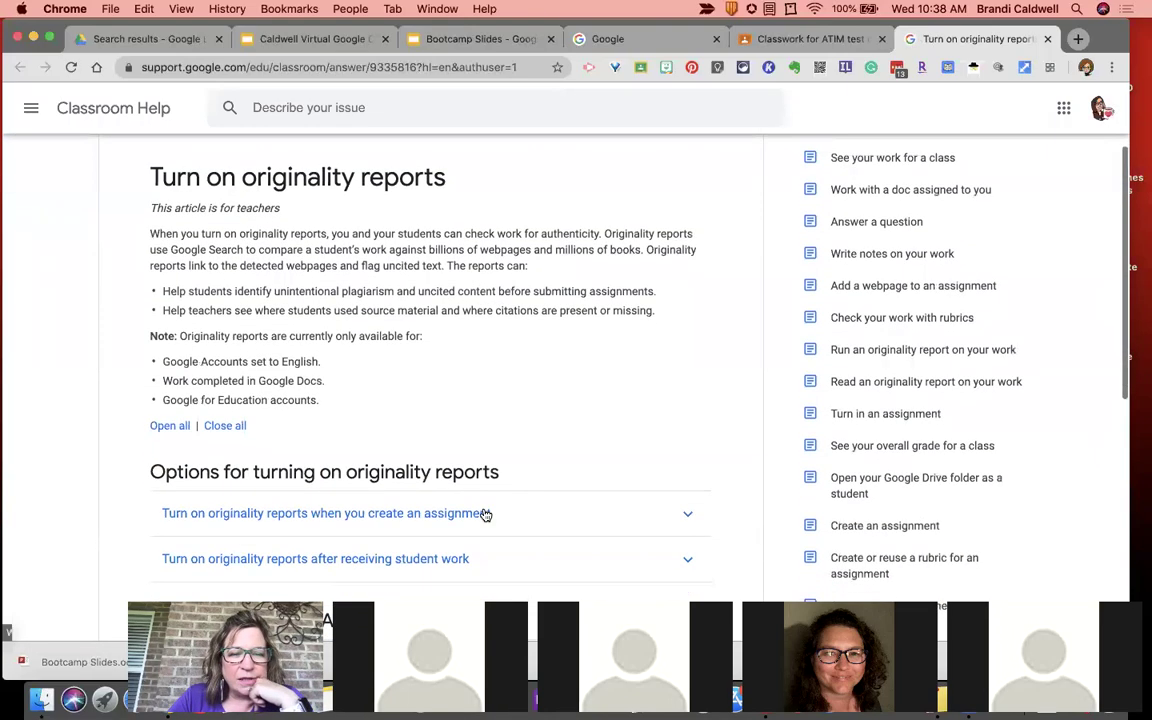
pyautogui.scroll(-1, 484, 514)
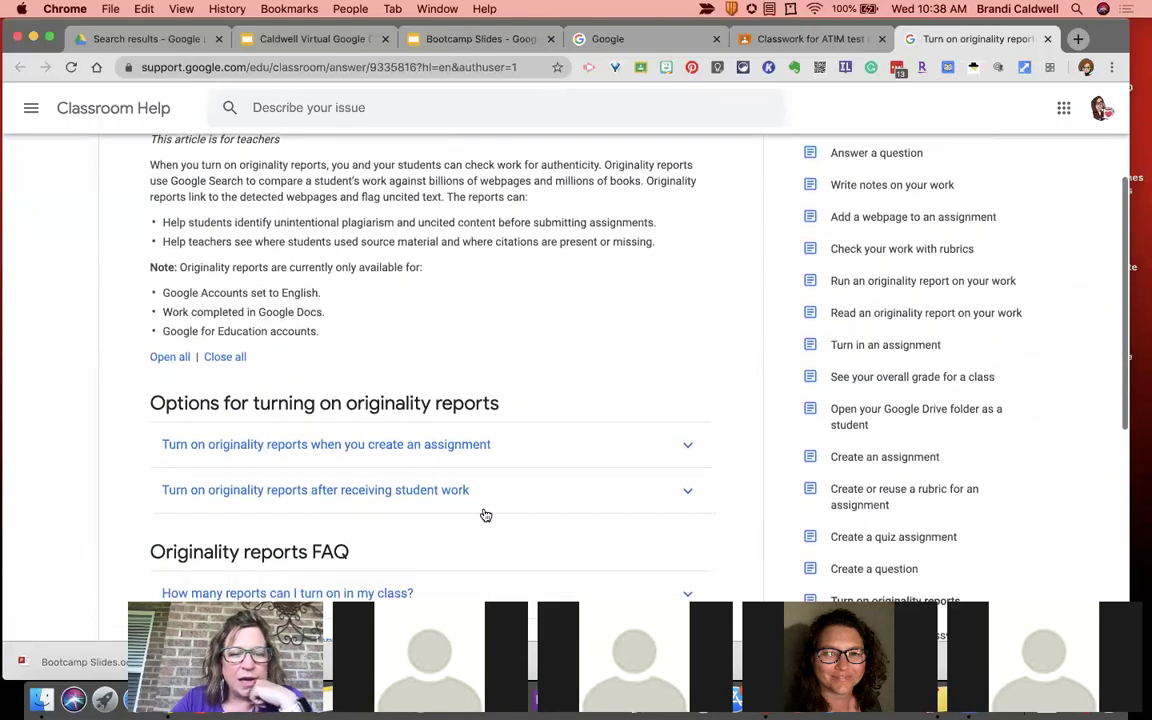
pyautogui.scroll(2, 484, 514)
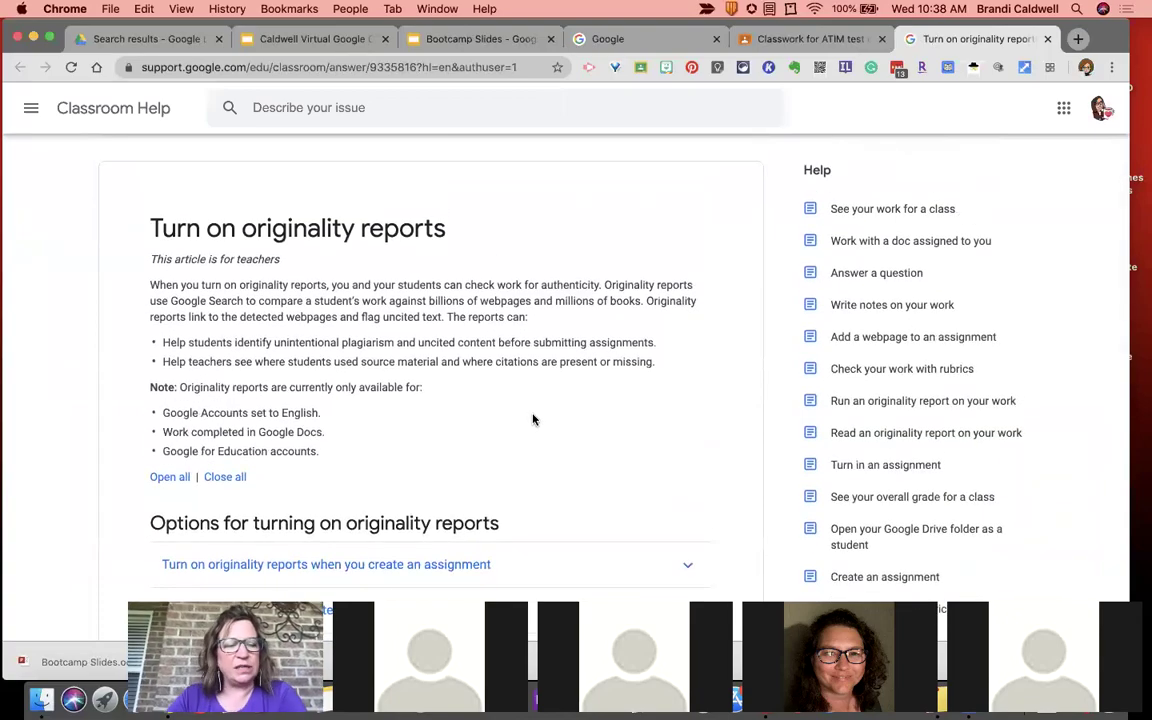
pyautogui.scroll(-5, 533, 420)
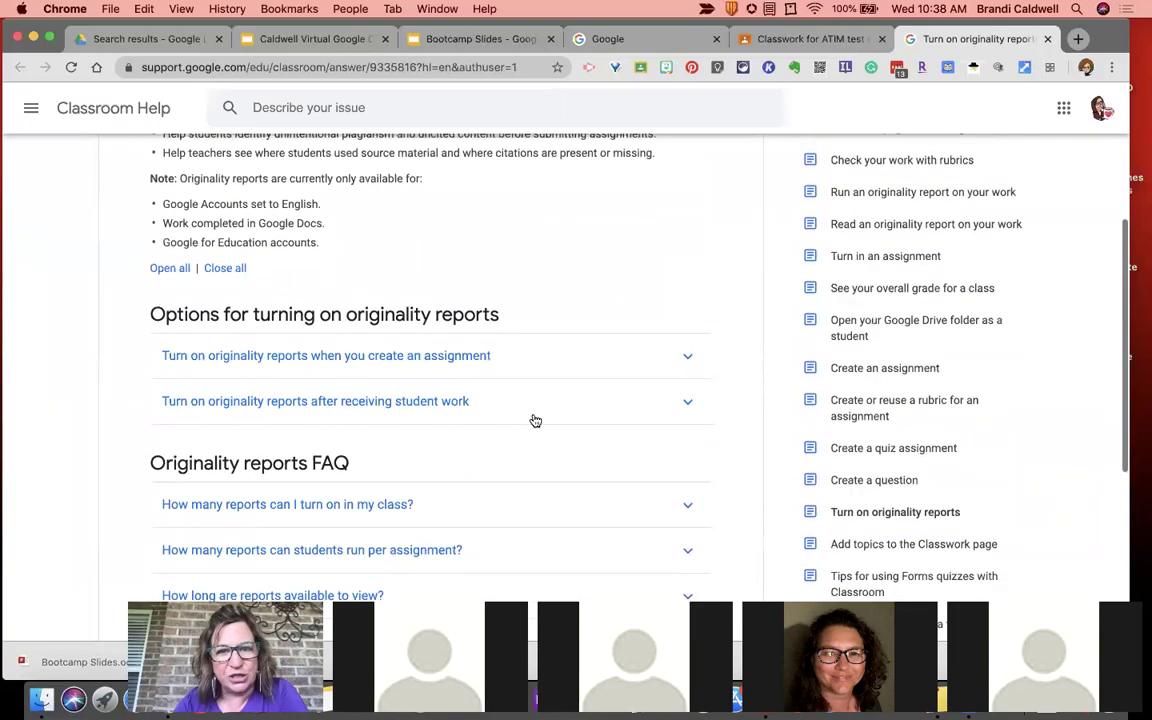
pyautogui.scroll(-7, 533, 420)
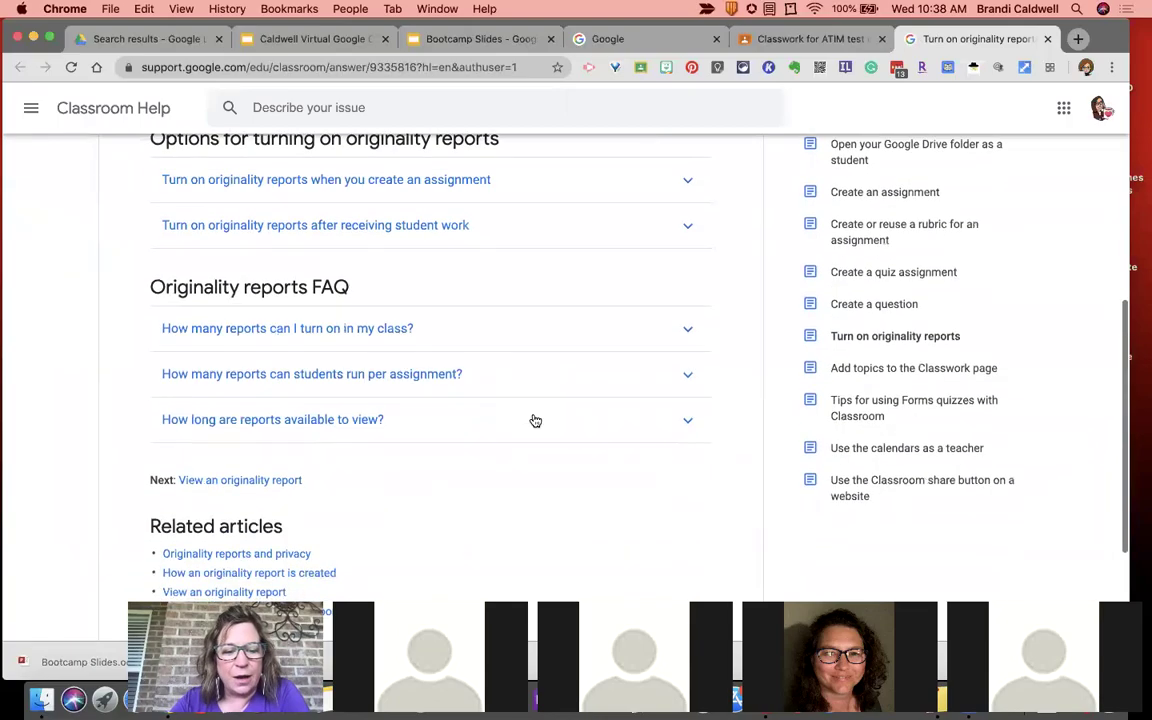
pyautogui.scroll(8, 532, 425)
pyautogui.scroll(5, 532, 432)
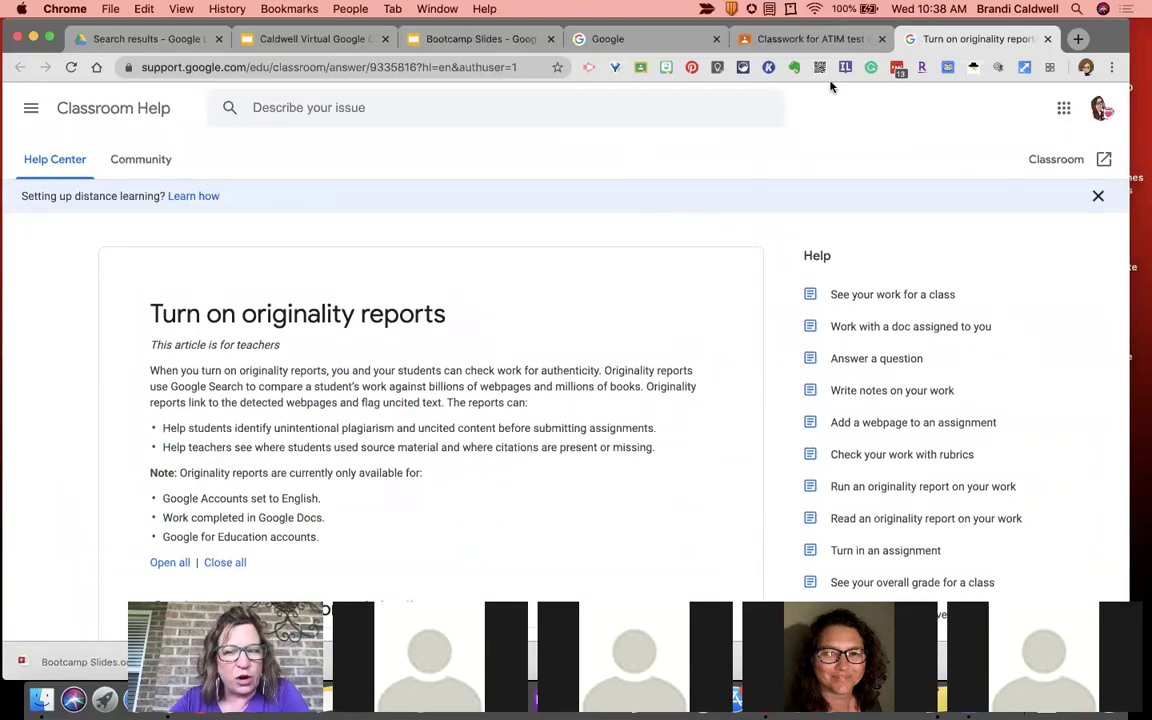
pyautogui.click(1048, 39)
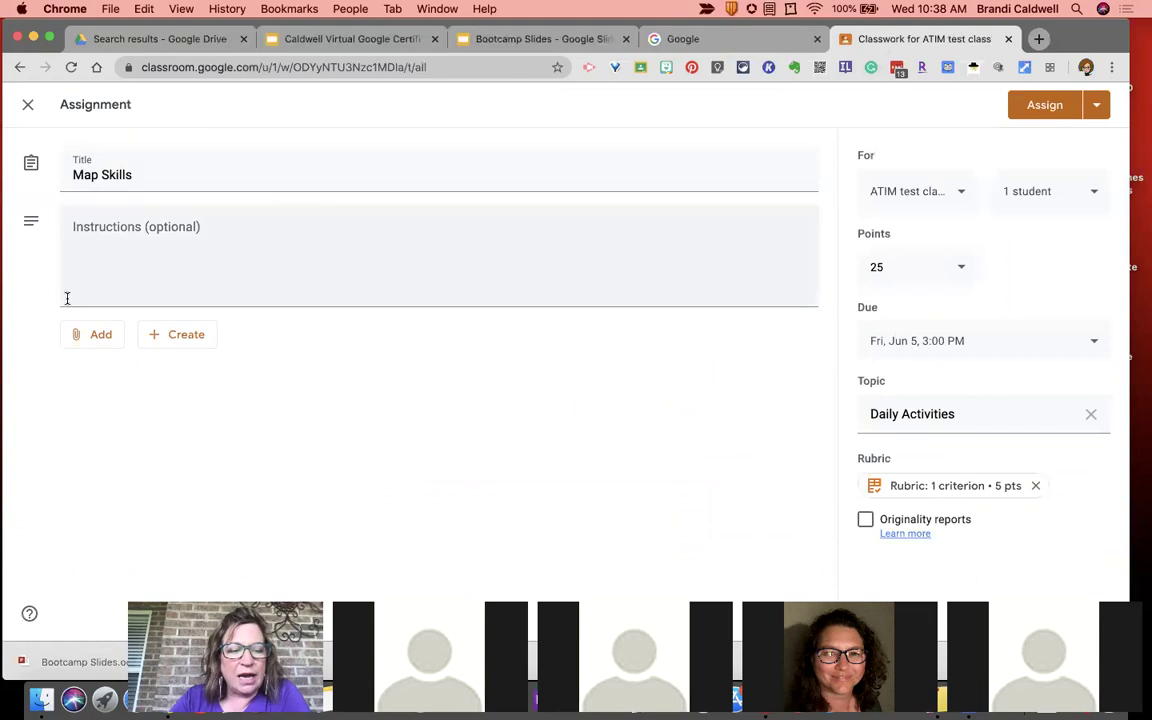
# - Attach the Google Slides Playground file from Google Drive to the assignment, keeping its access as "Students can view file"
pyautogui.click(96, 344)
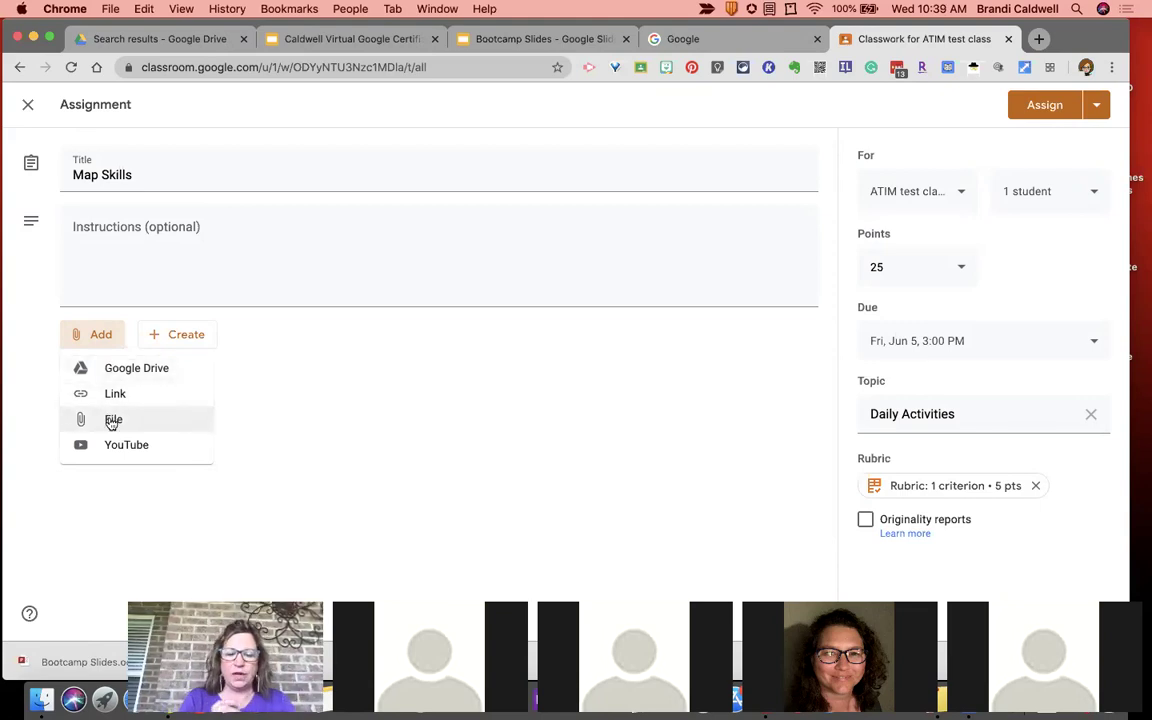
pyautogui.click(135, 370)
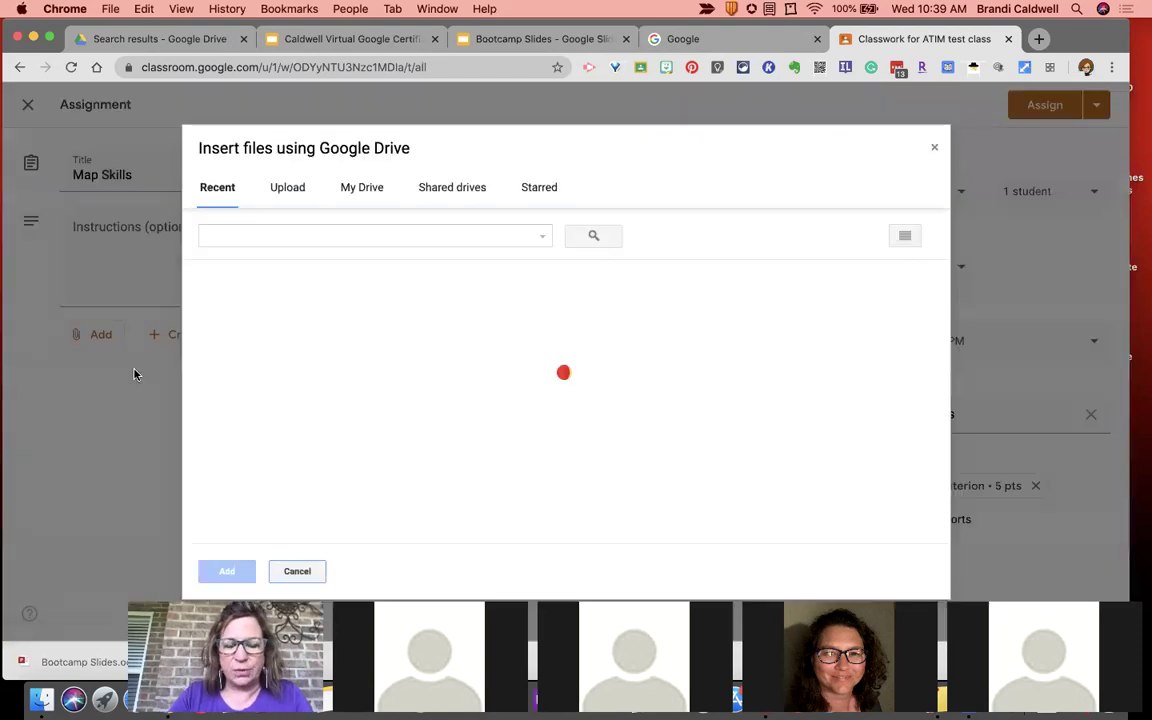
pyautogui.scroll(-1, 433, 330)
pyautogui.scroll(-7, 433, 330)
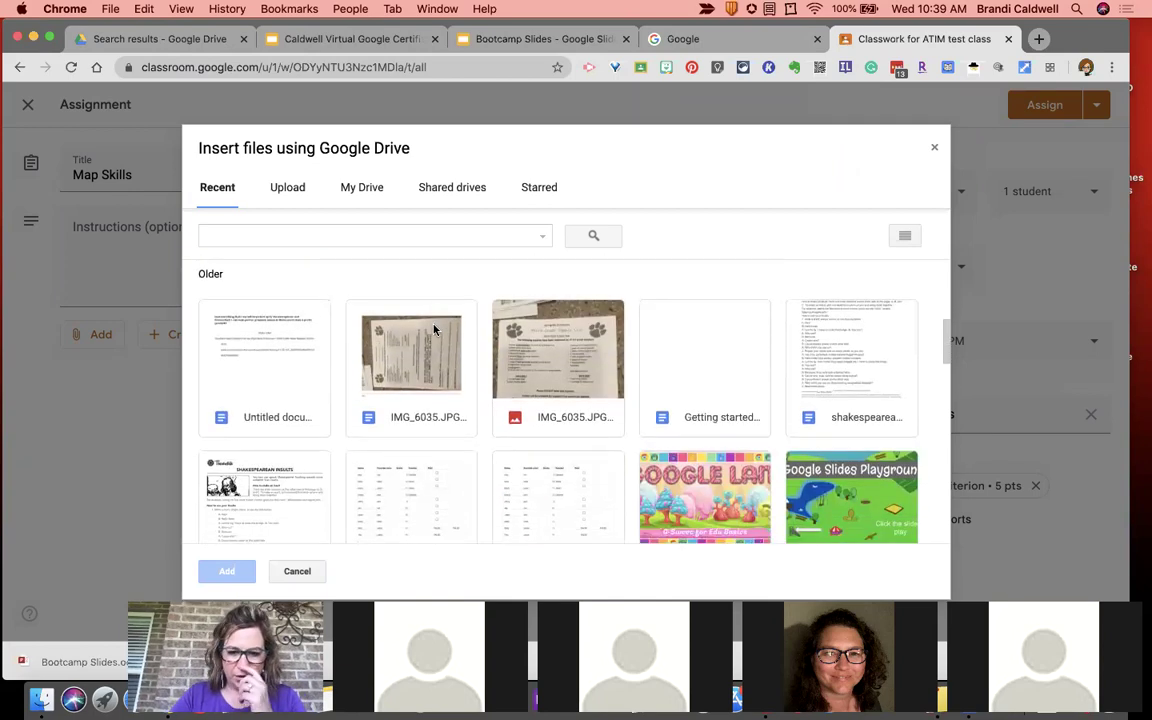
pyautogui.scroll(-2, 433, 330)
pyautogui.doubleClick(860, 405)
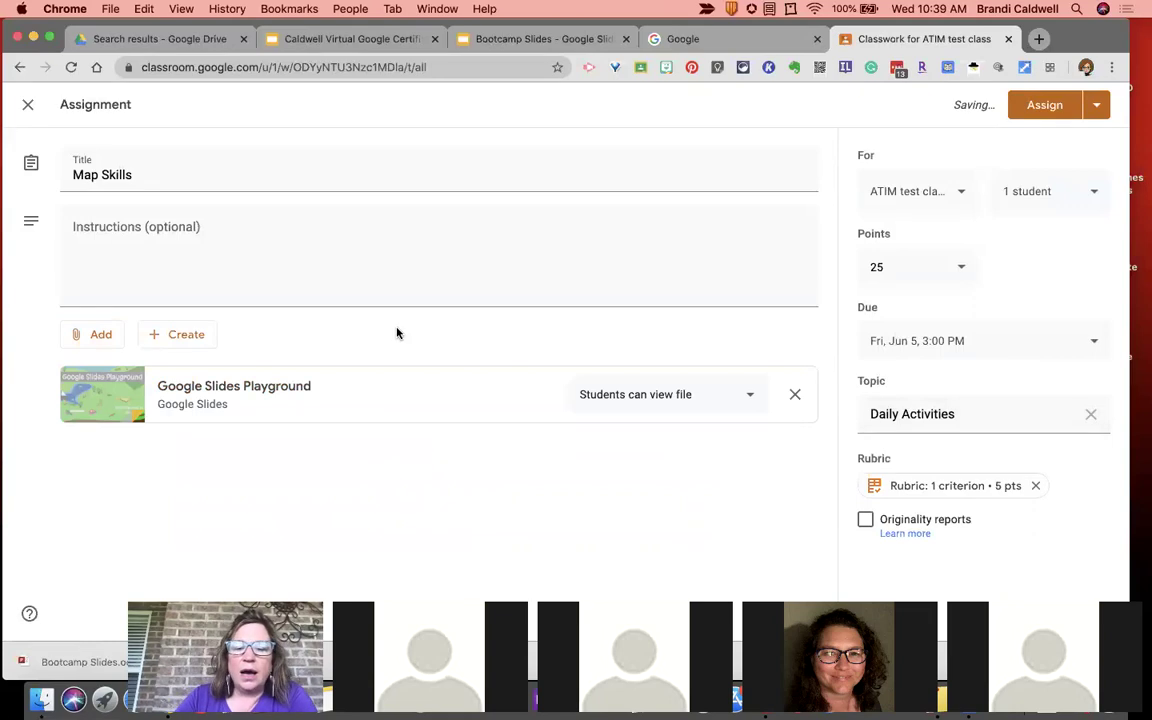
pyautogui.click(750, 395)
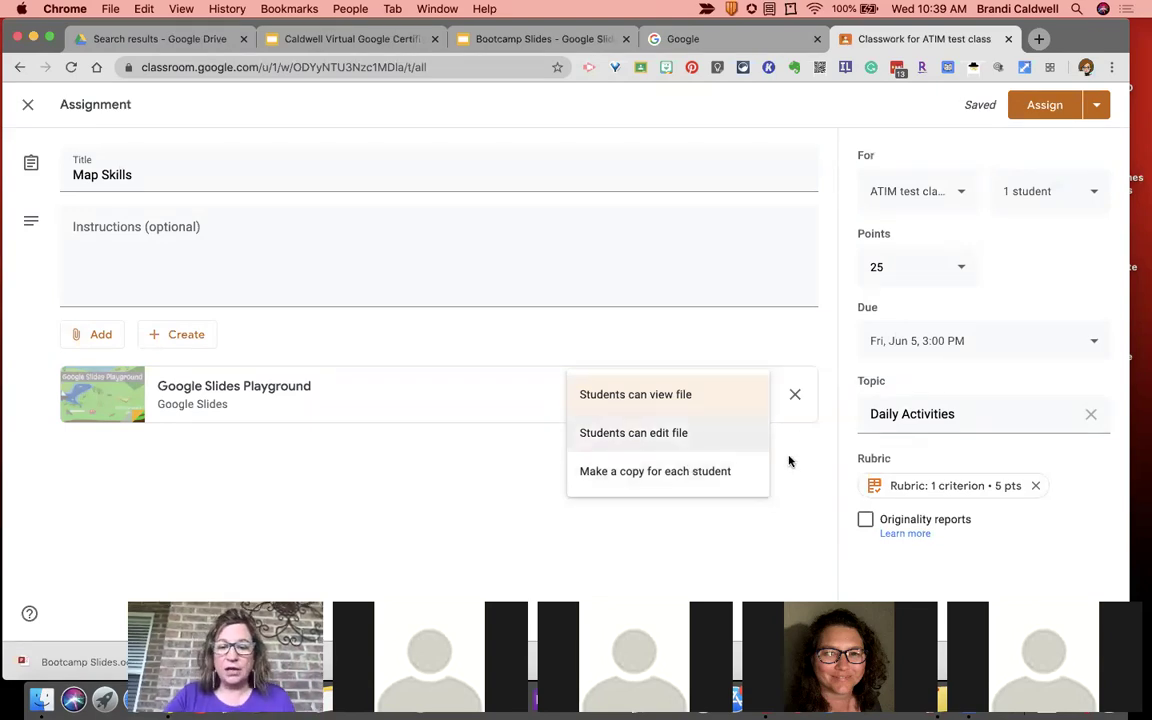
pyautogui.click(745, 408)
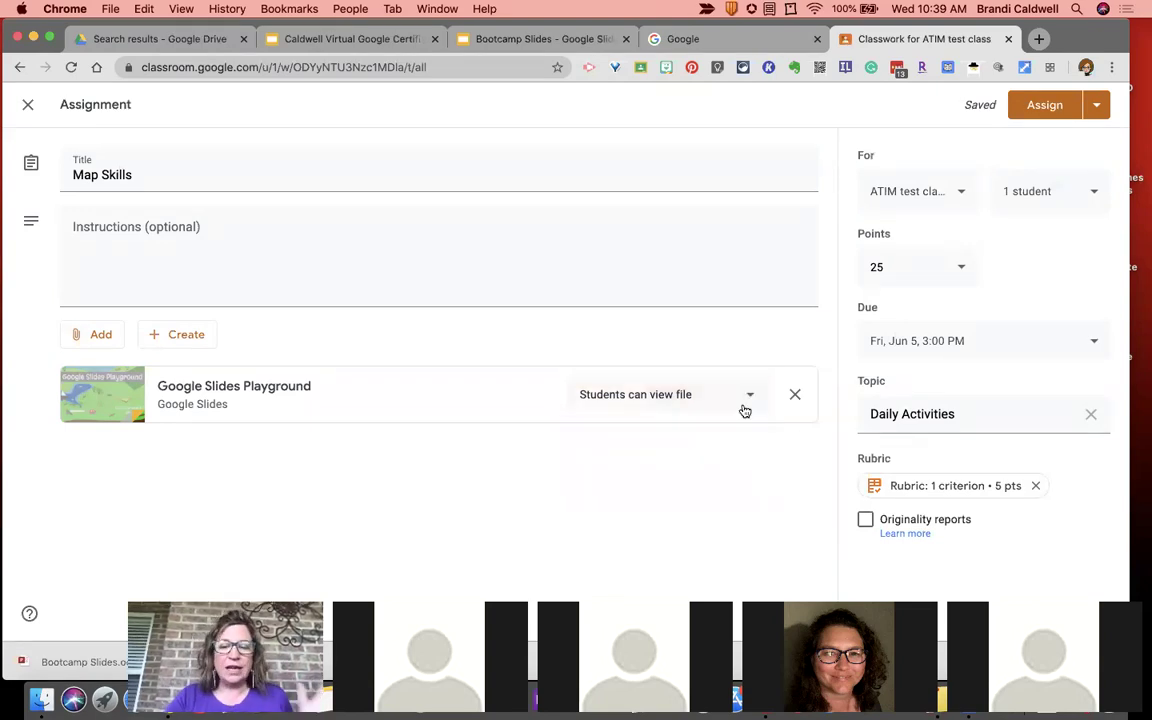
# - Create a new Google Docs attachment for the assignment, name it "Map Skills Notes", and return to the assignment
pyautogui.click(196, 343)
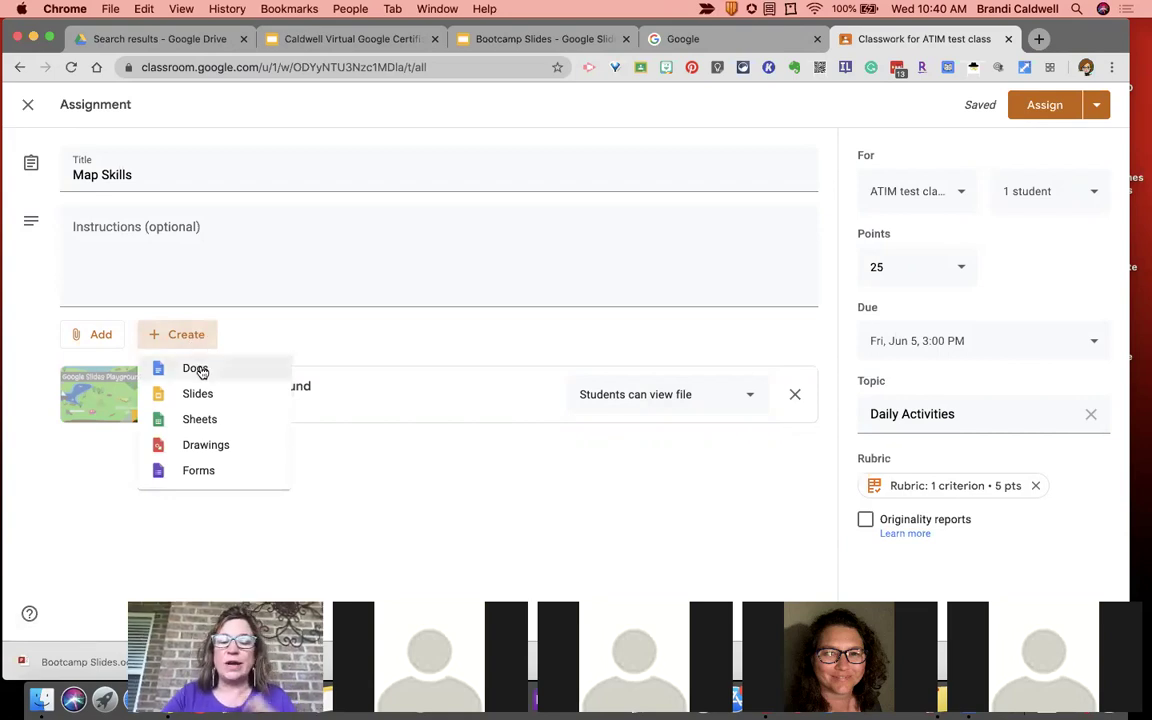
pyautogui.click(200, 370)
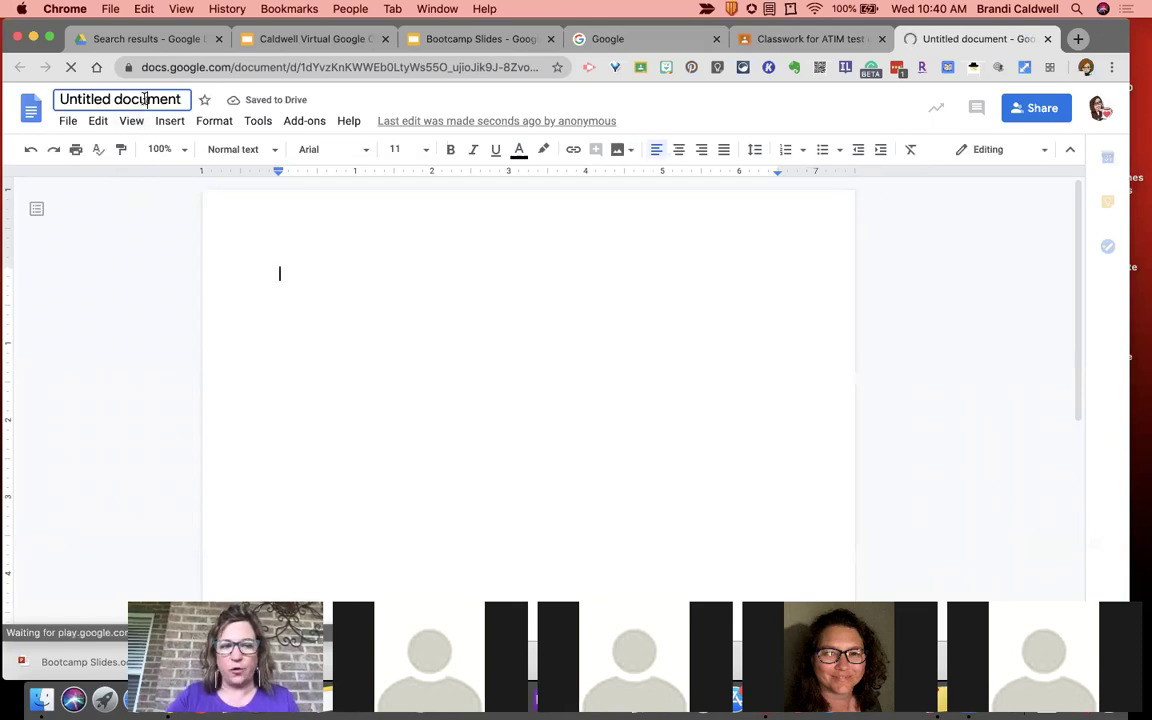
pyautogui.click(146, 99)
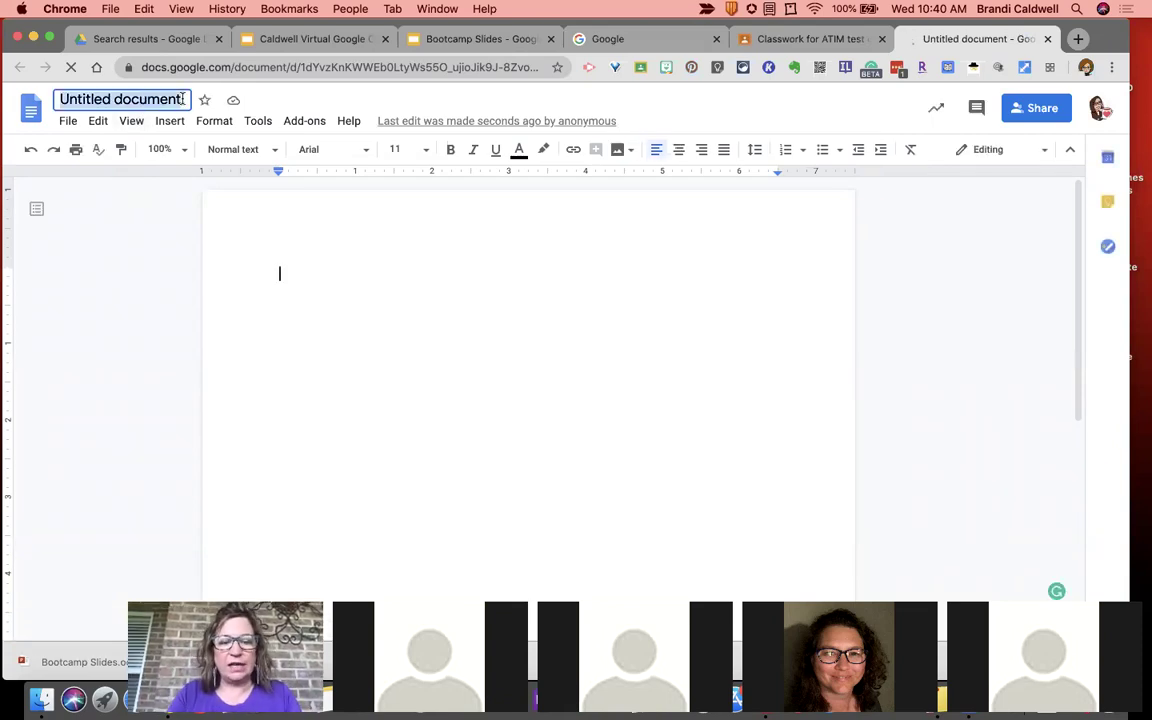
pyautogui.write('Map')
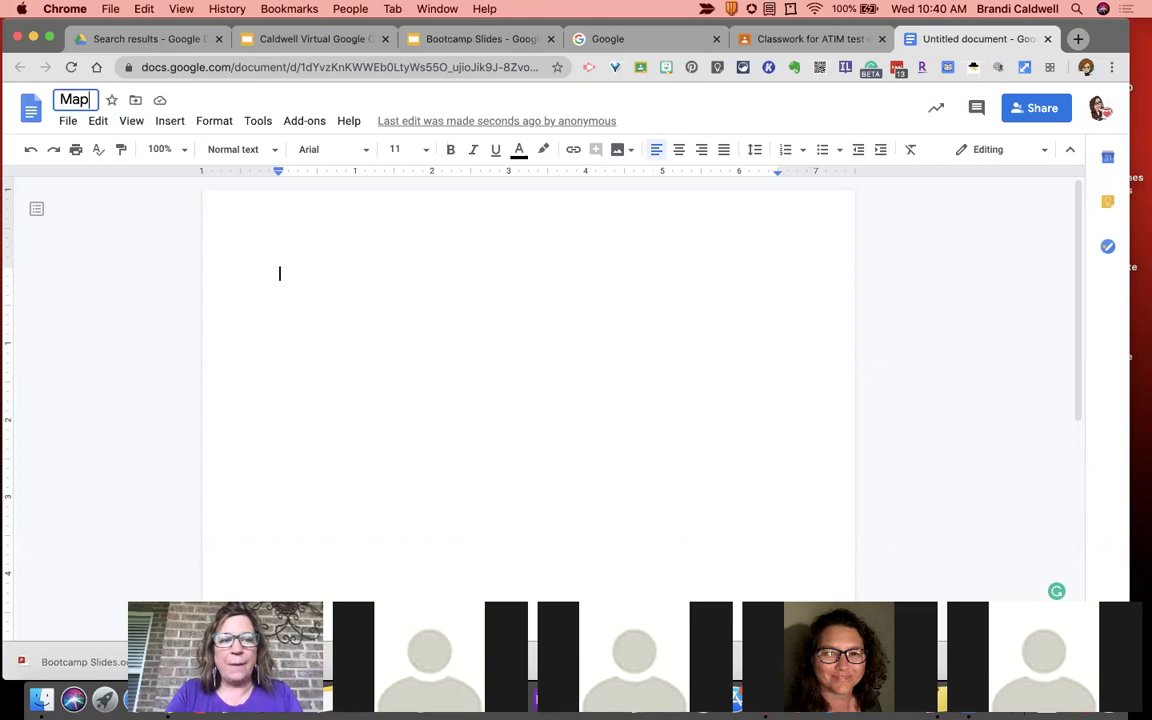
pyautogui.write(' Skills Notes')
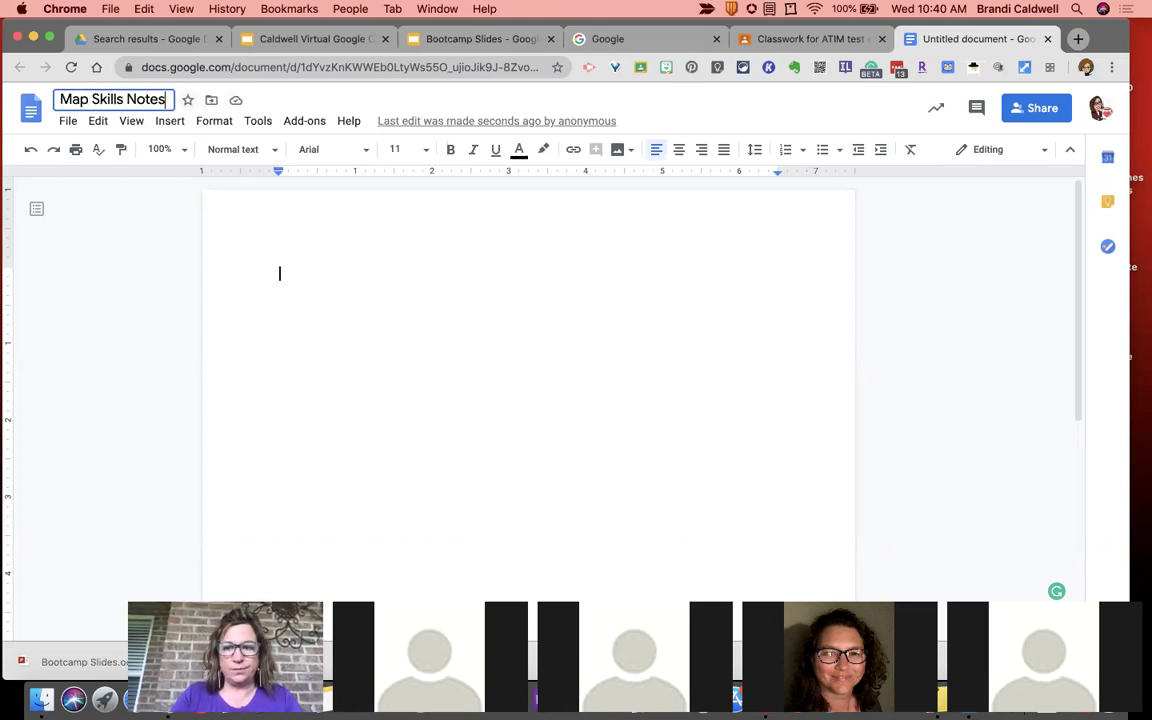
pyautogui.click(716, 228)
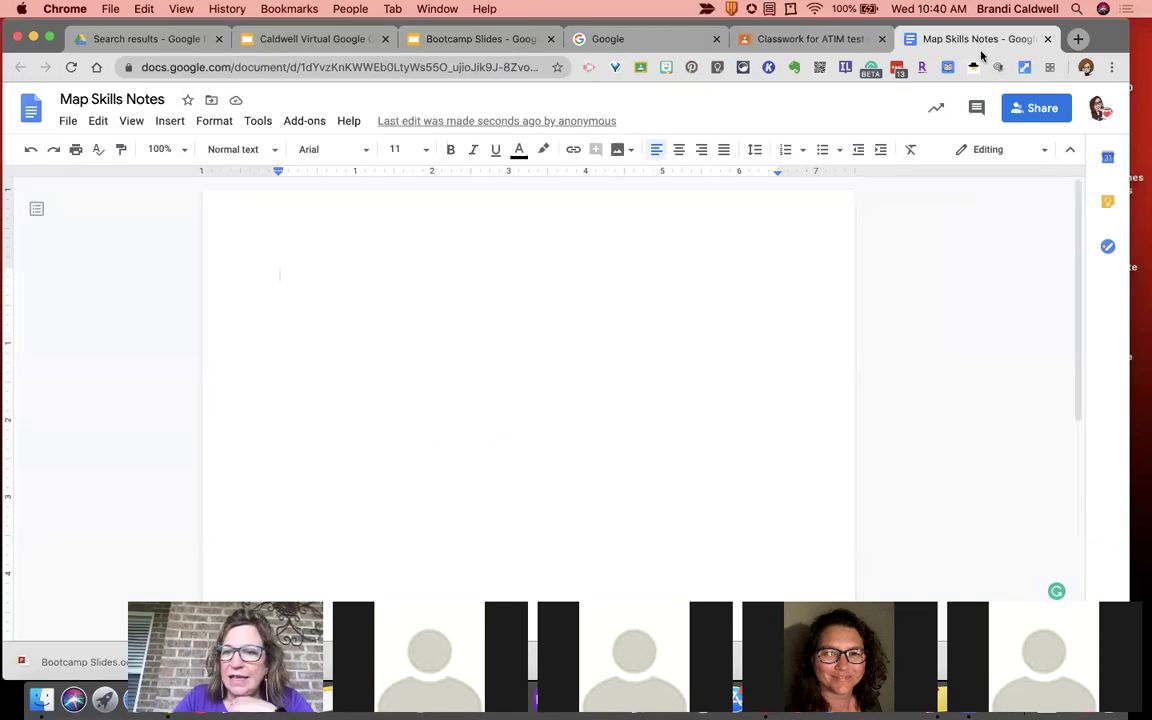
pyautogui.press('super+w')
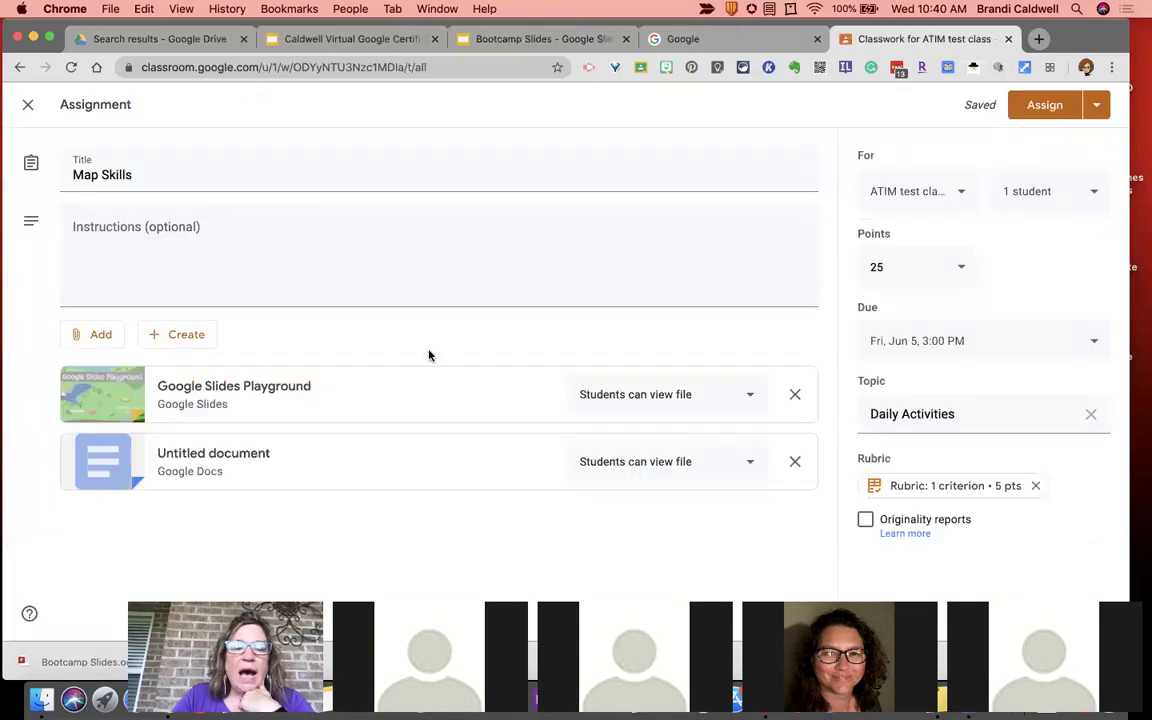
# - Check the attached notes document and set it to "Make a copy for each student"
pyautogui.click(269, 460)
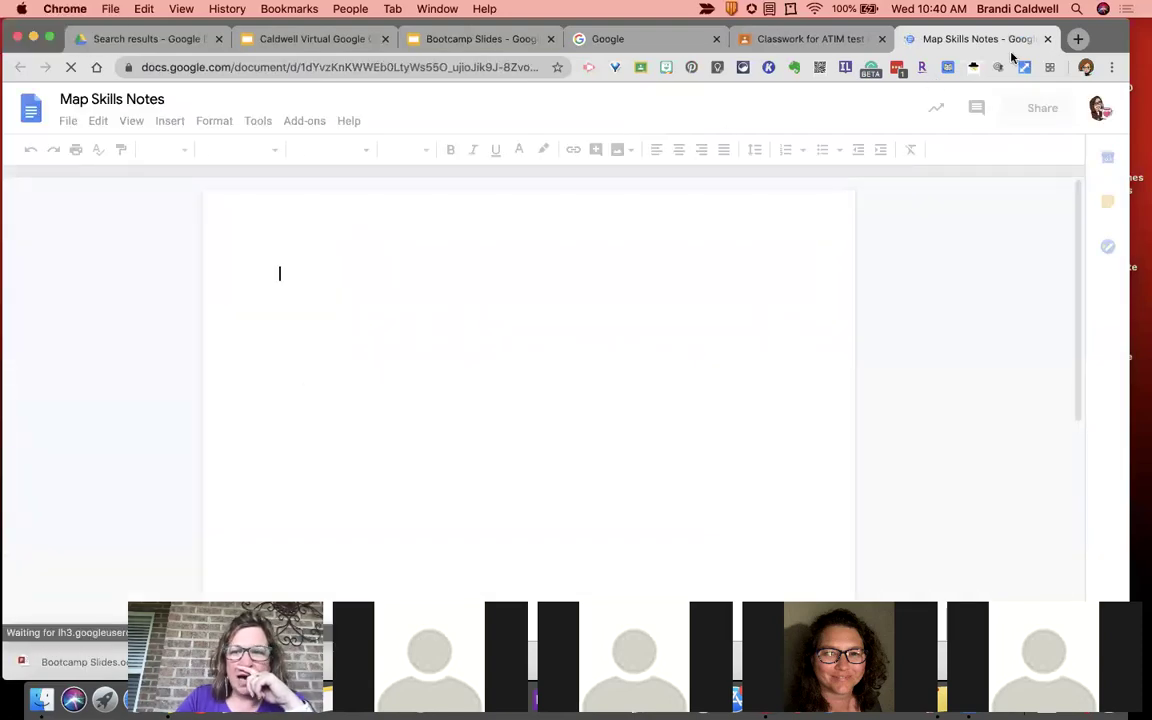
pyautogui.press('super+w')
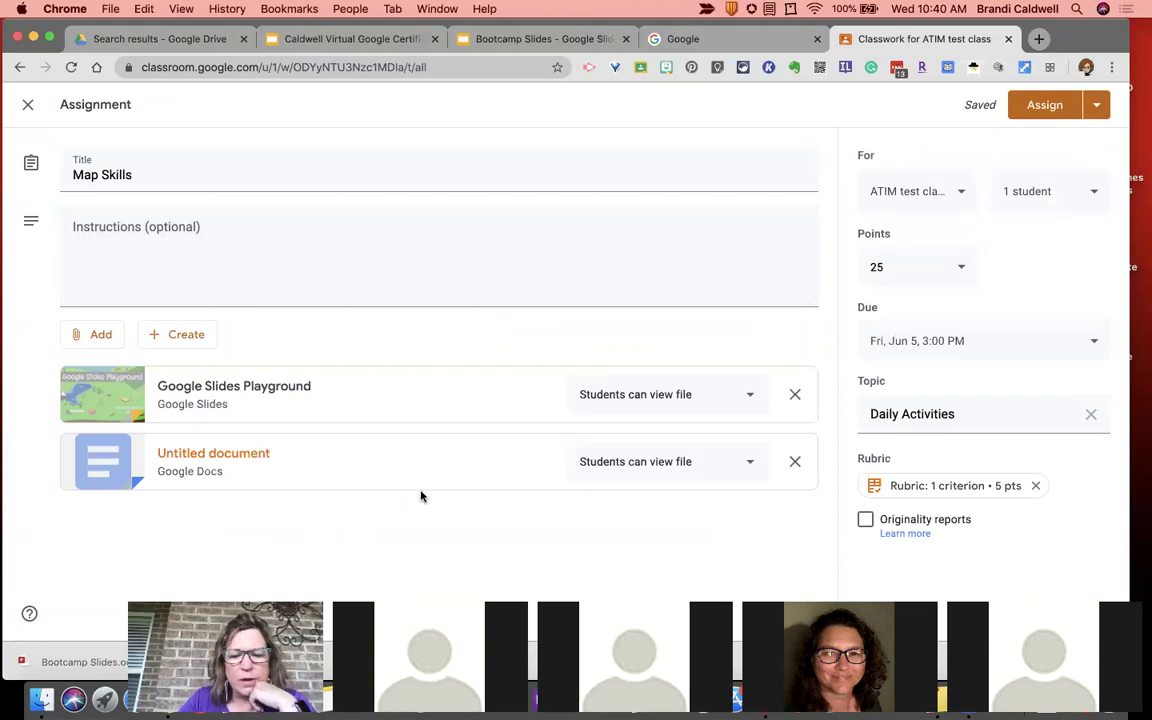
pyautogui.click(750, 466)
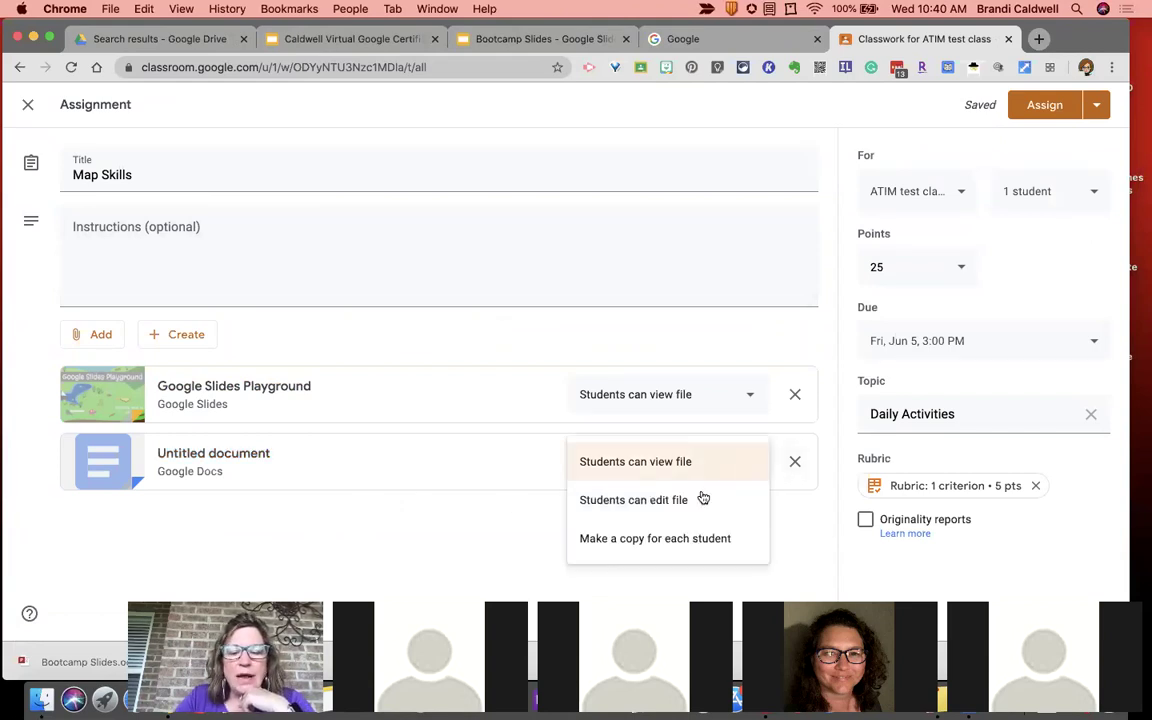
pyautogui.click(669, 541)
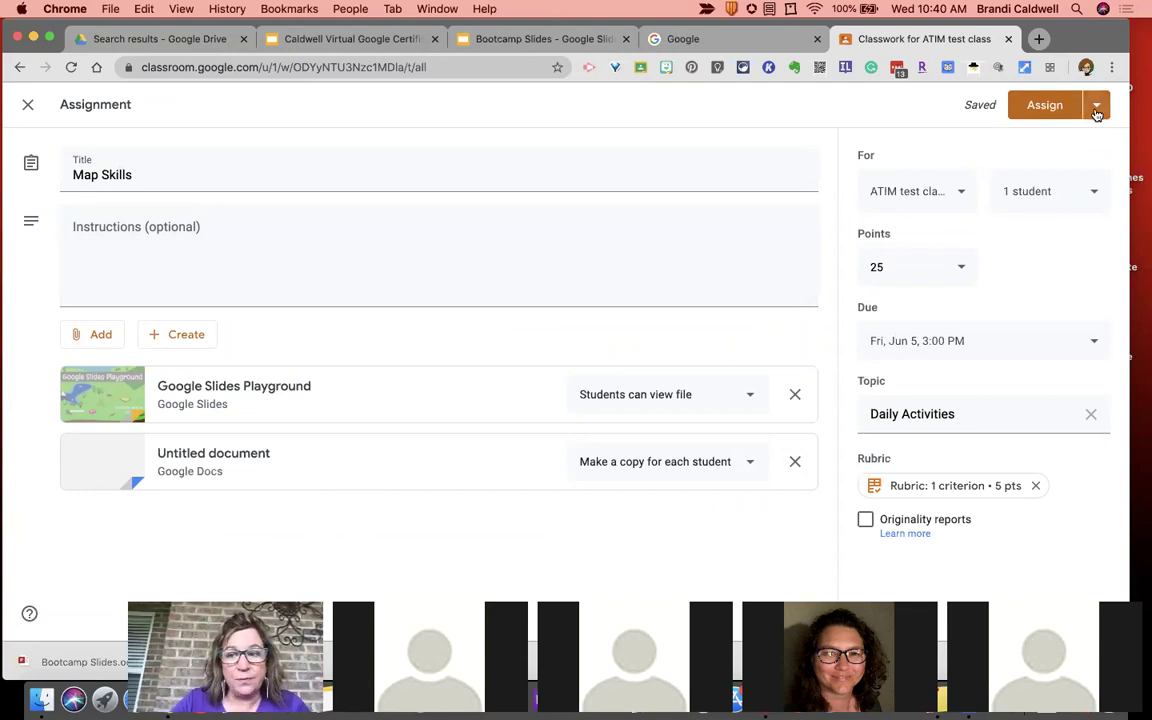
# - View the date and time options for scheduling the assignment without scheduling it
pyautogui.click(1096, 108)
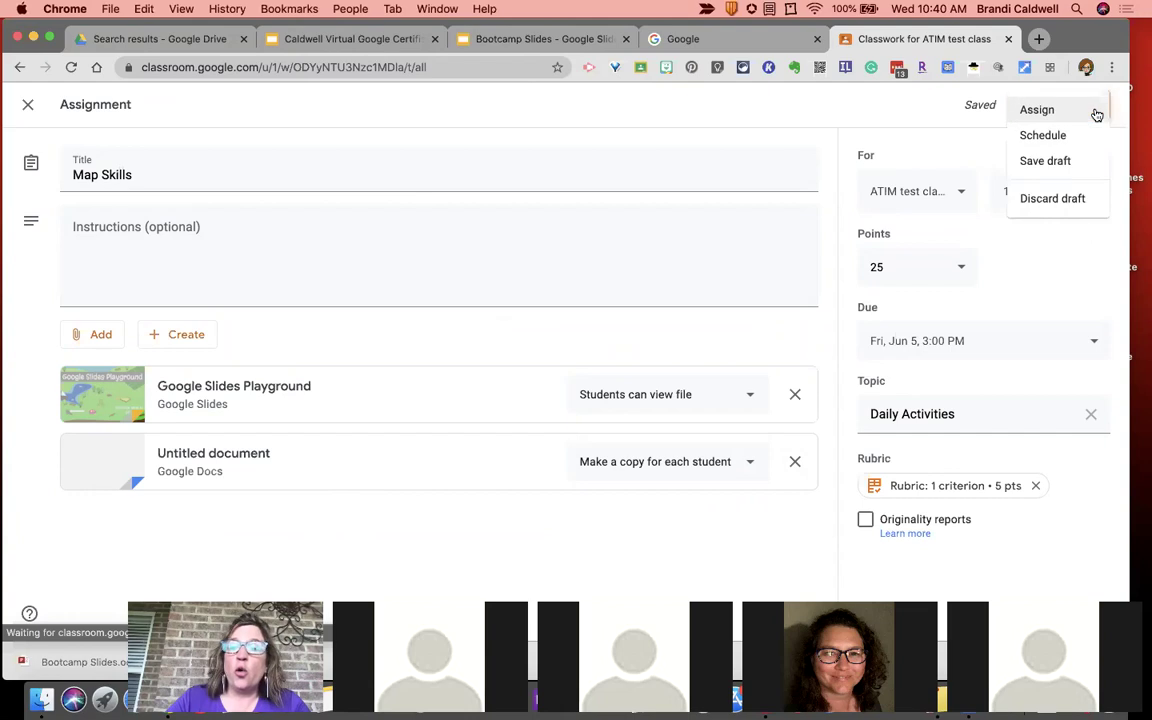
pyautogui.click(1054, 140)
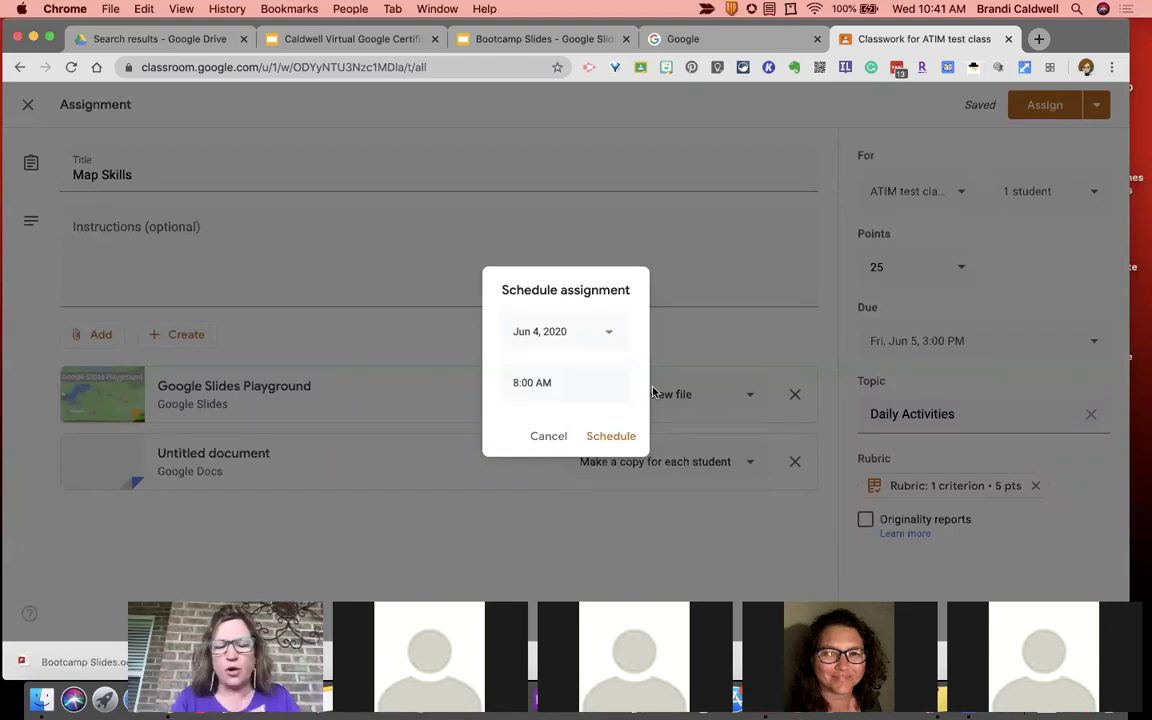
pyautogui.click(556, 435)
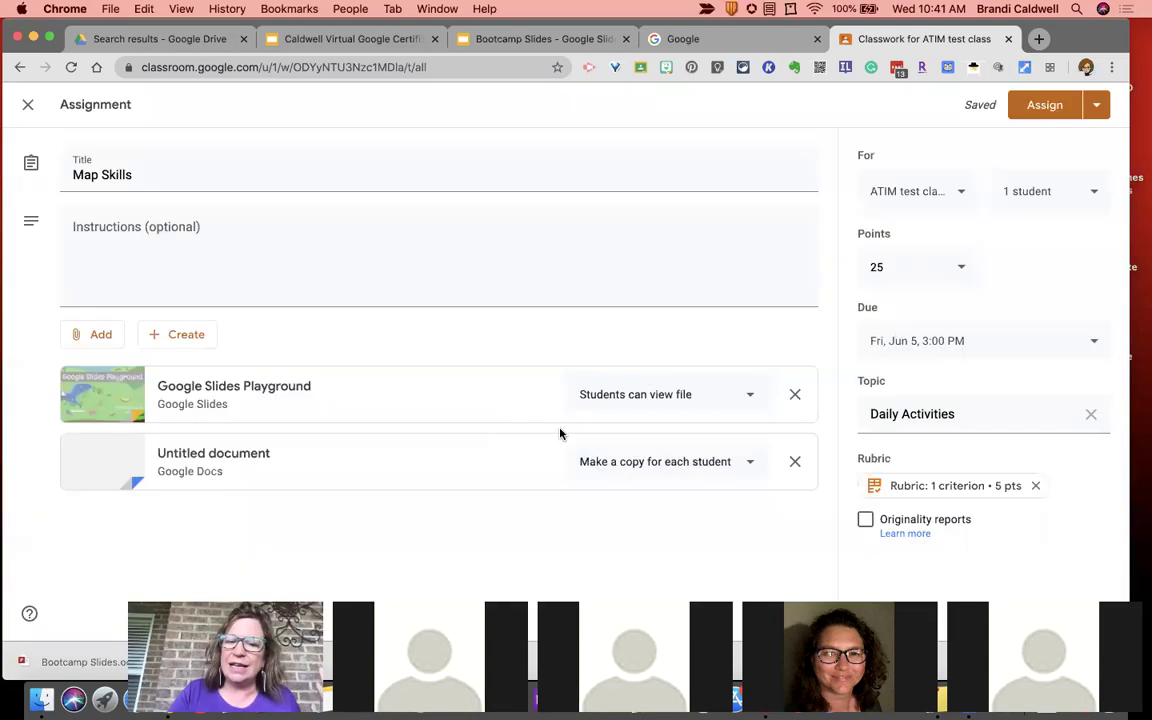
# - Assign Map Skills immediately and expand its details under the Daily Activities topic
pyautogui.click(1050, 116)
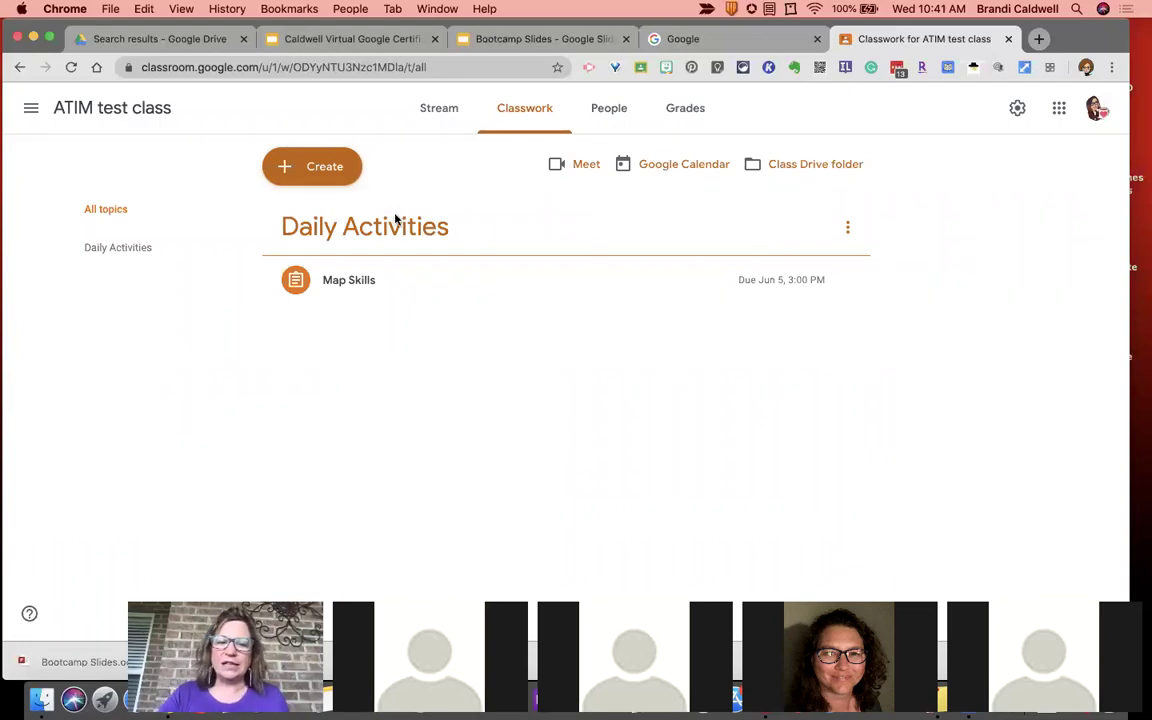
pyautogui.click(358, 282)
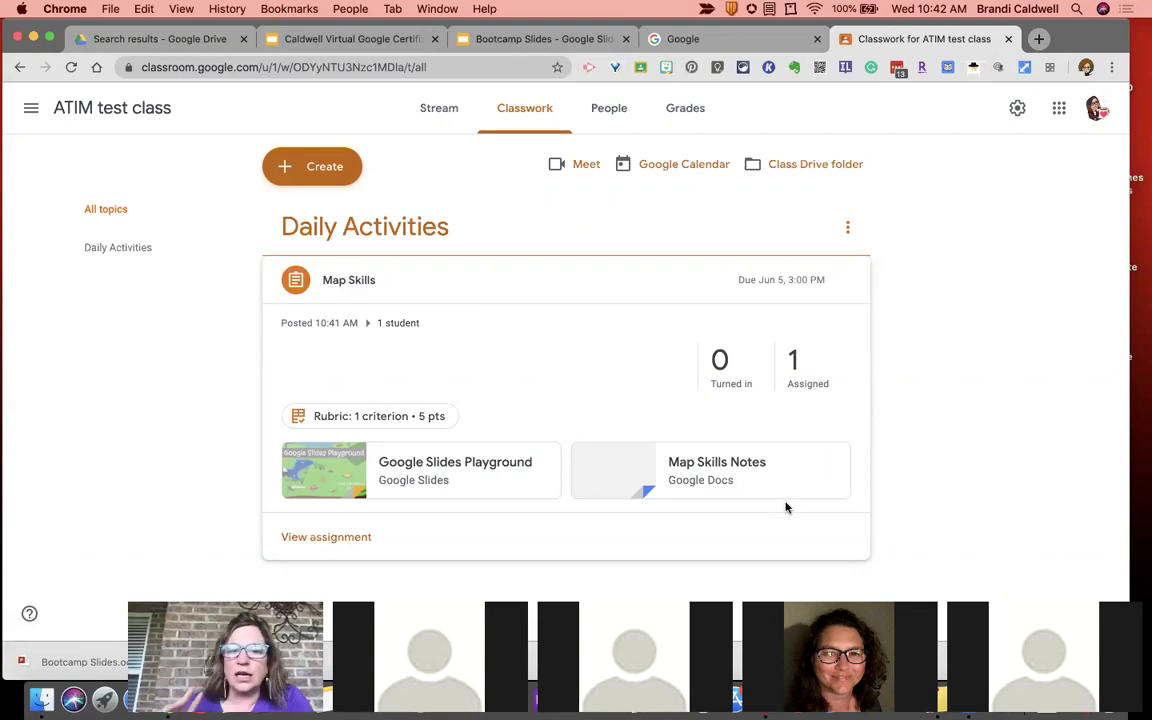
# - Review the Map Skills student work page and the student's document in the grading view, and return to the classwork list
pyautogui.click(334, 539)
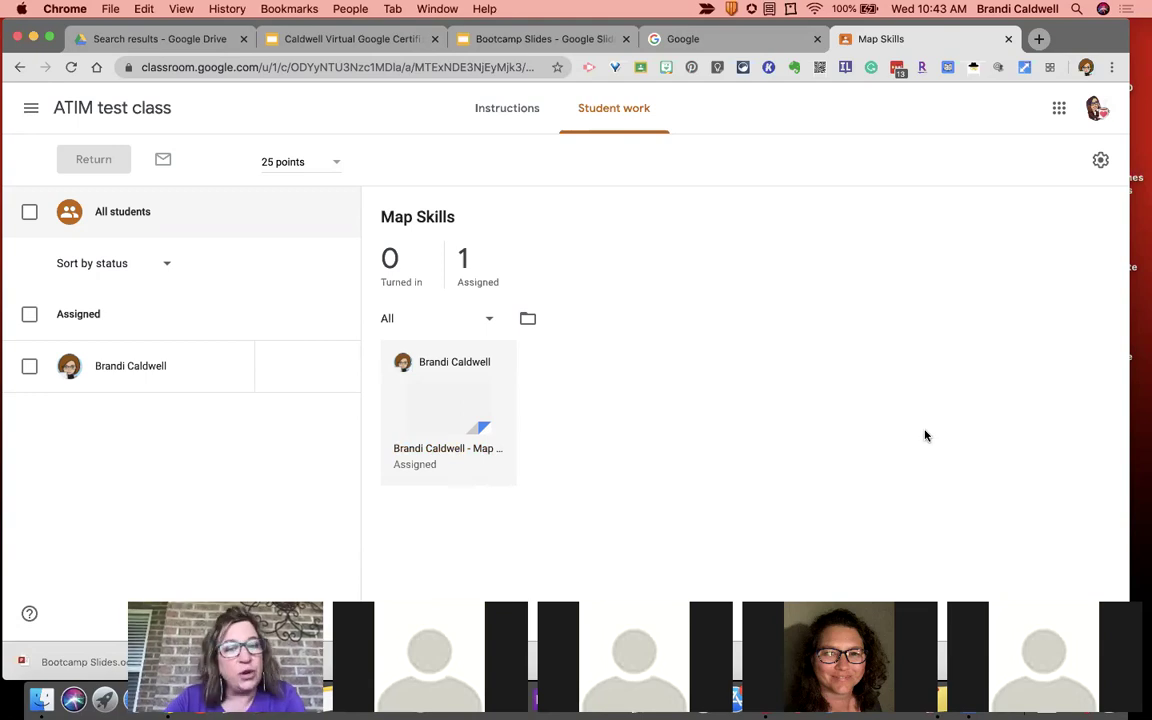
pyautogui.click(474, 394)
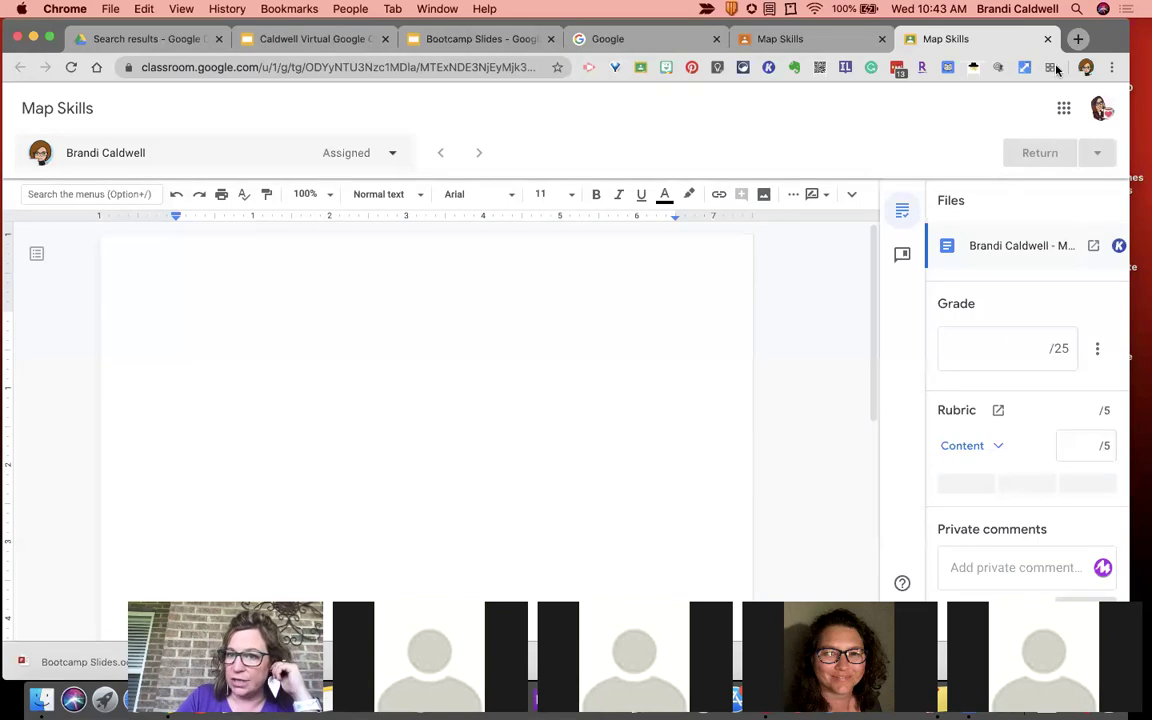
pyautogui.press('super+w')
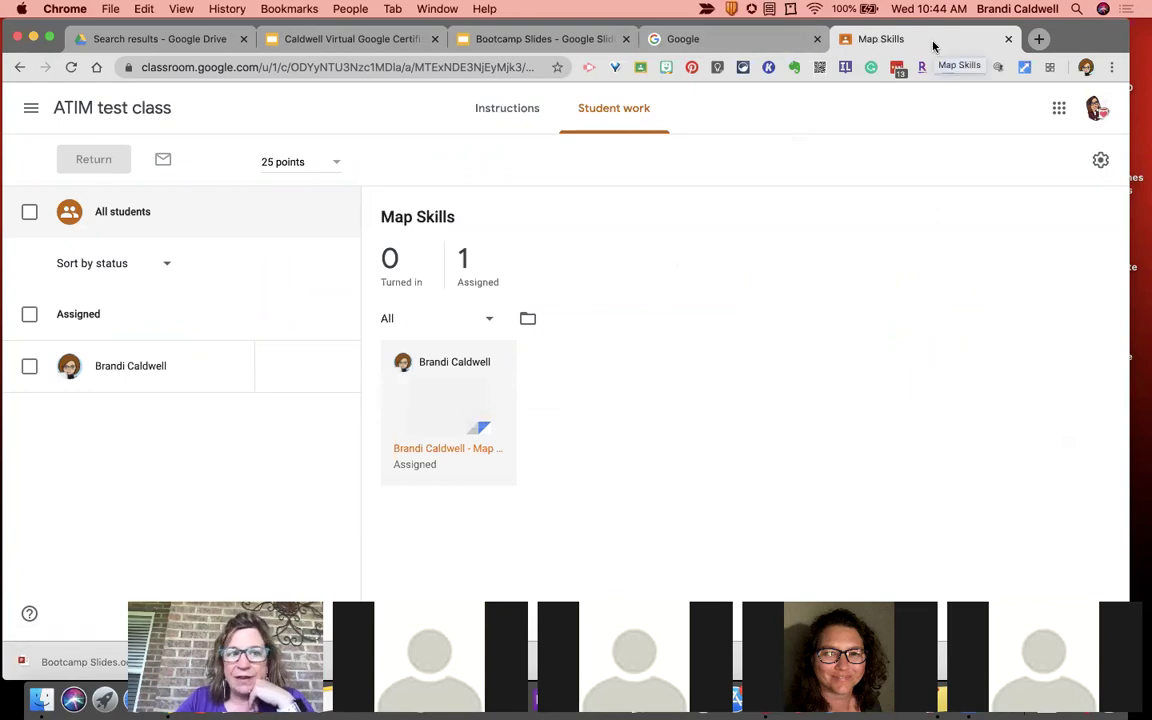
pyautogui.click(18, 70)
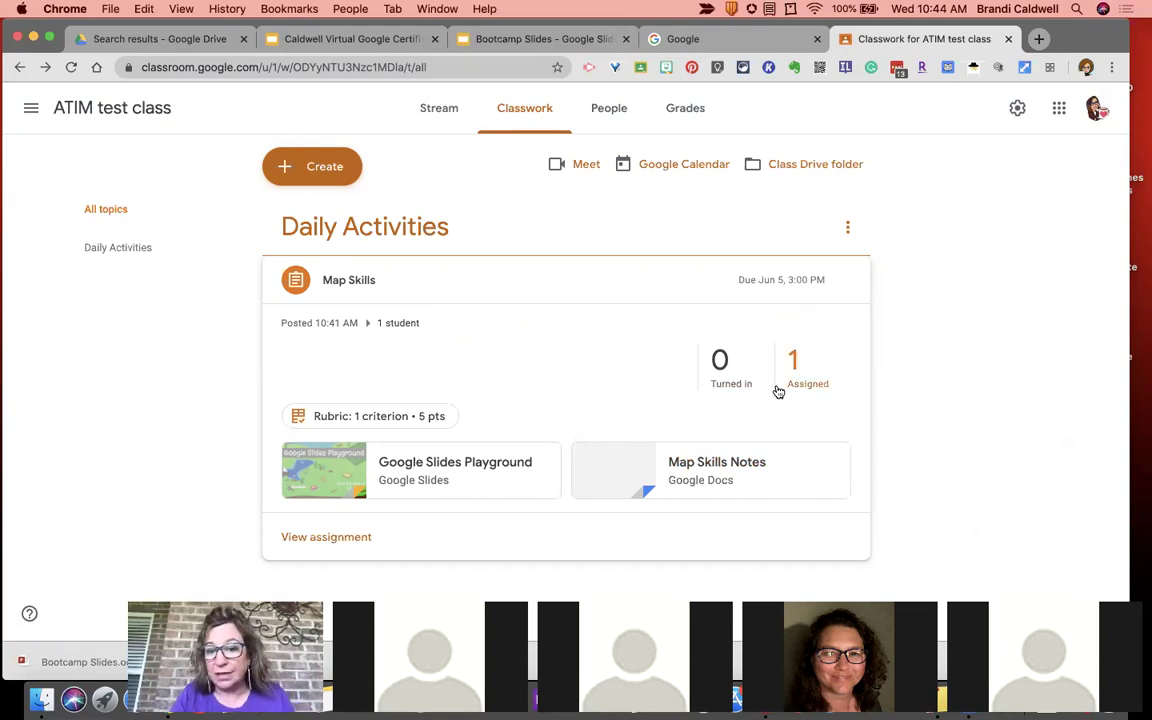
# - Open the Map Skills student work, select the only listed student, and enter a grade of 25 out of 25
pyautogui.click(725, 368)
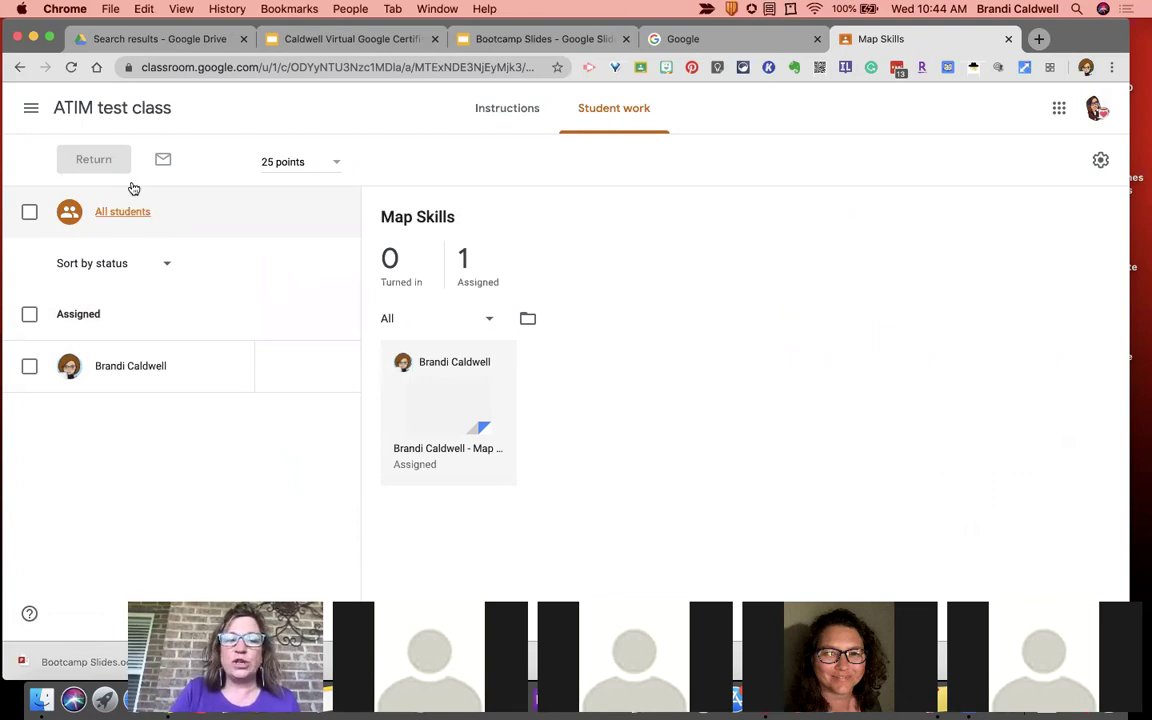
pyautogui.click(29, 367)
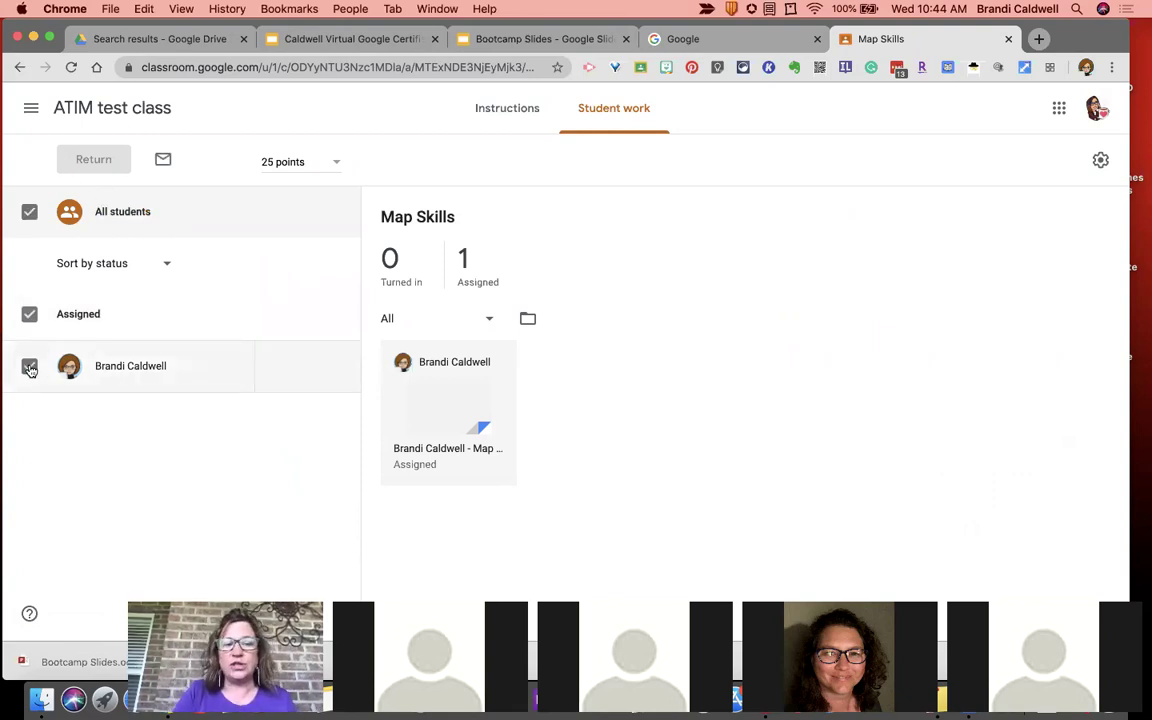
pyautogui.click(278, 367)
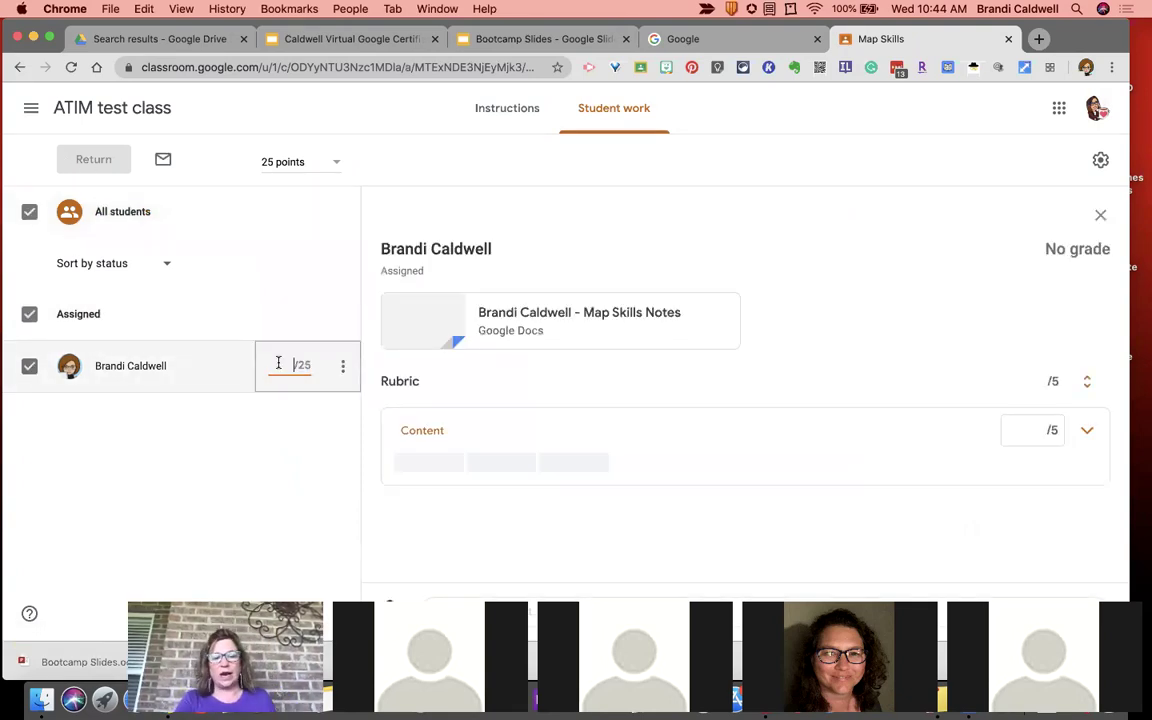
pyautogui.write('25')
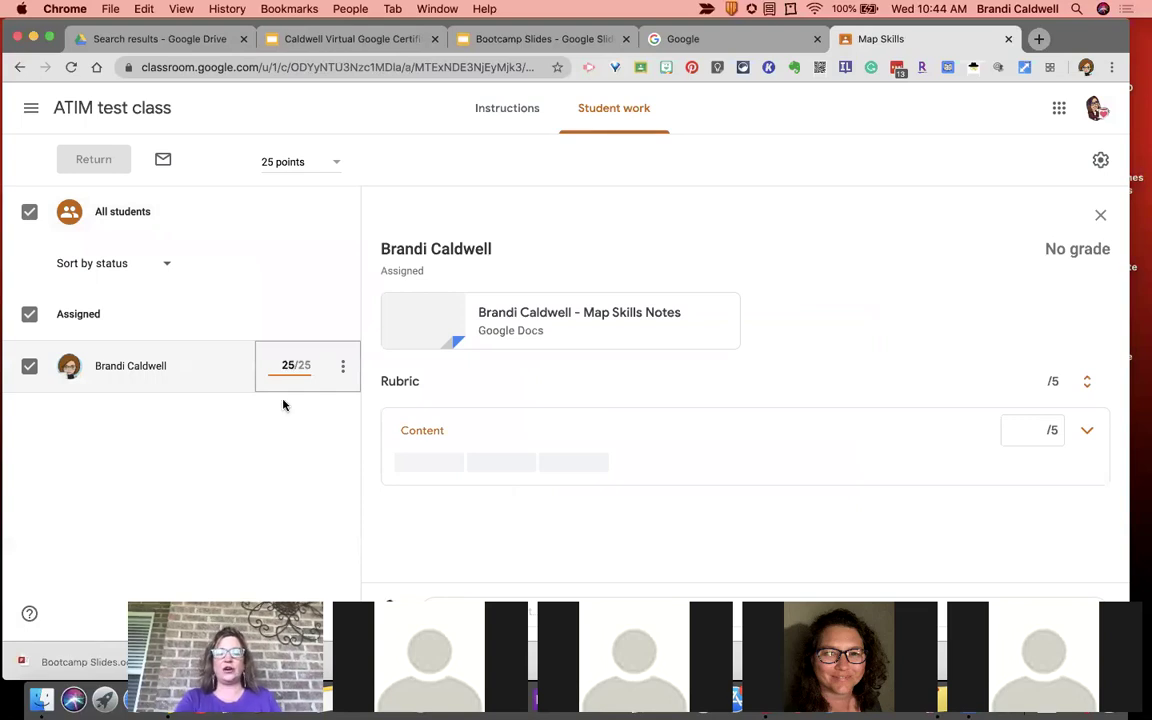
pyautogui.click(283, 404)
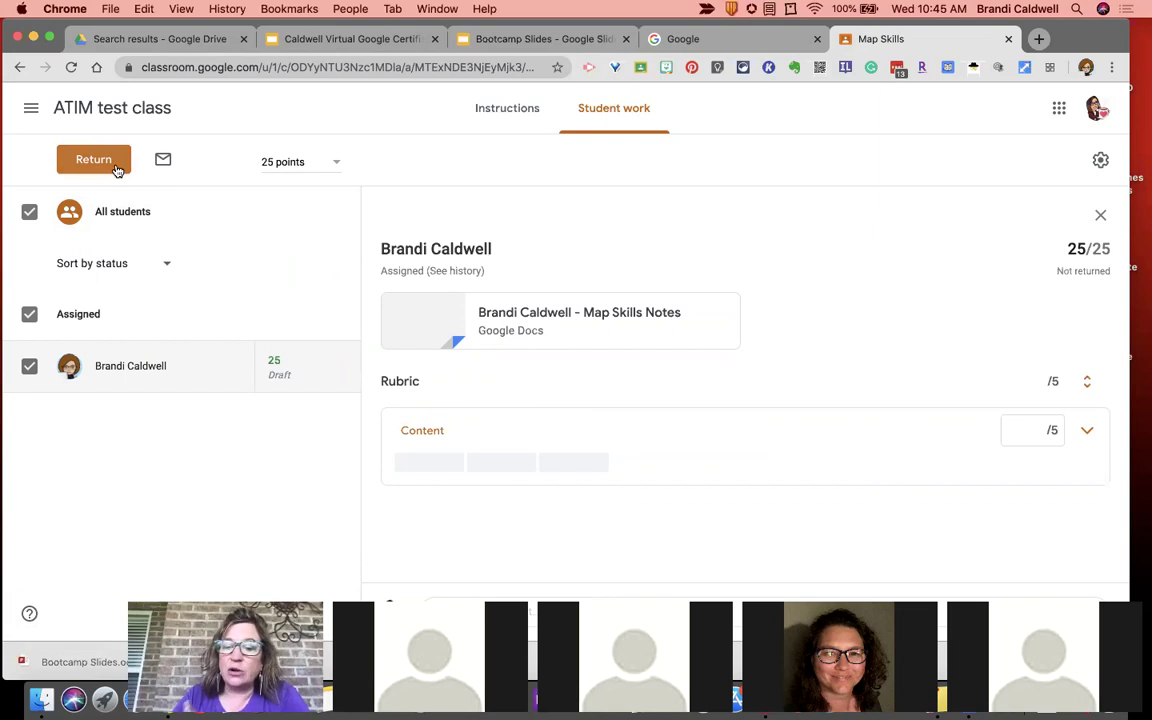
# - Expand the student's rubric, score the Content criterion as Advanced (5 pts), and return to the classwork list
pyautogui.click(1087, 381)
pyautogui.scroll(-1, 930, 468)
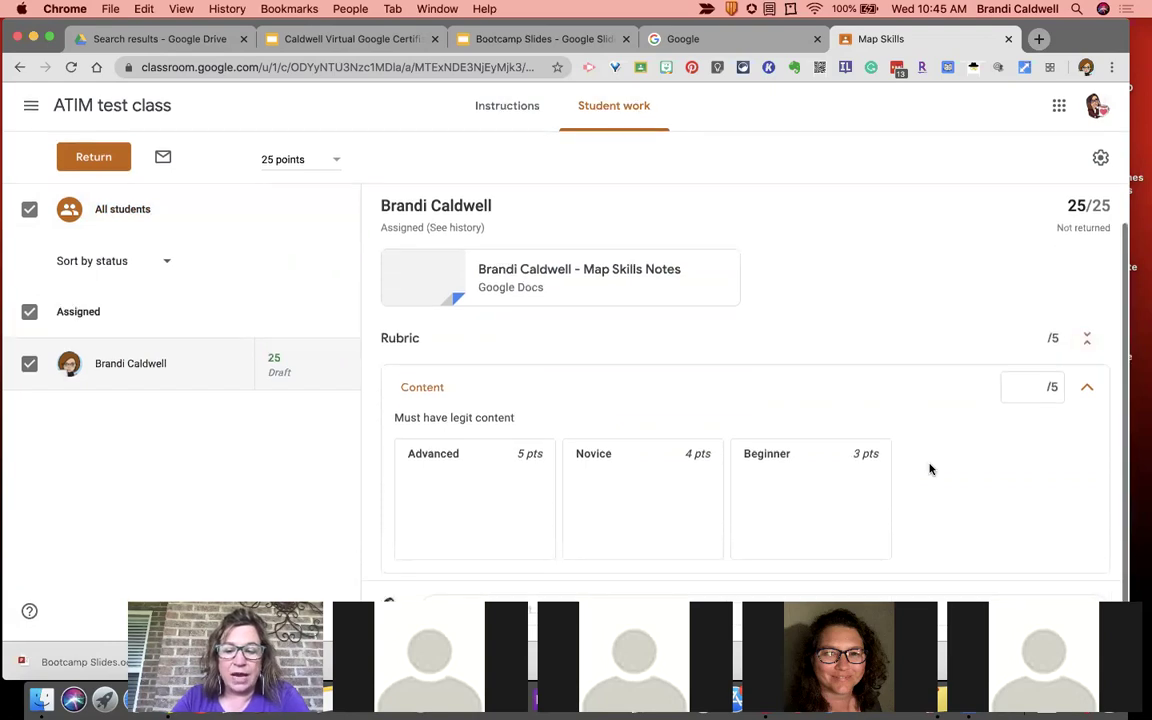
pyautogui.click(810, 497)
pyautogui.click(665, 527)
pyautogui.click(495, 542)
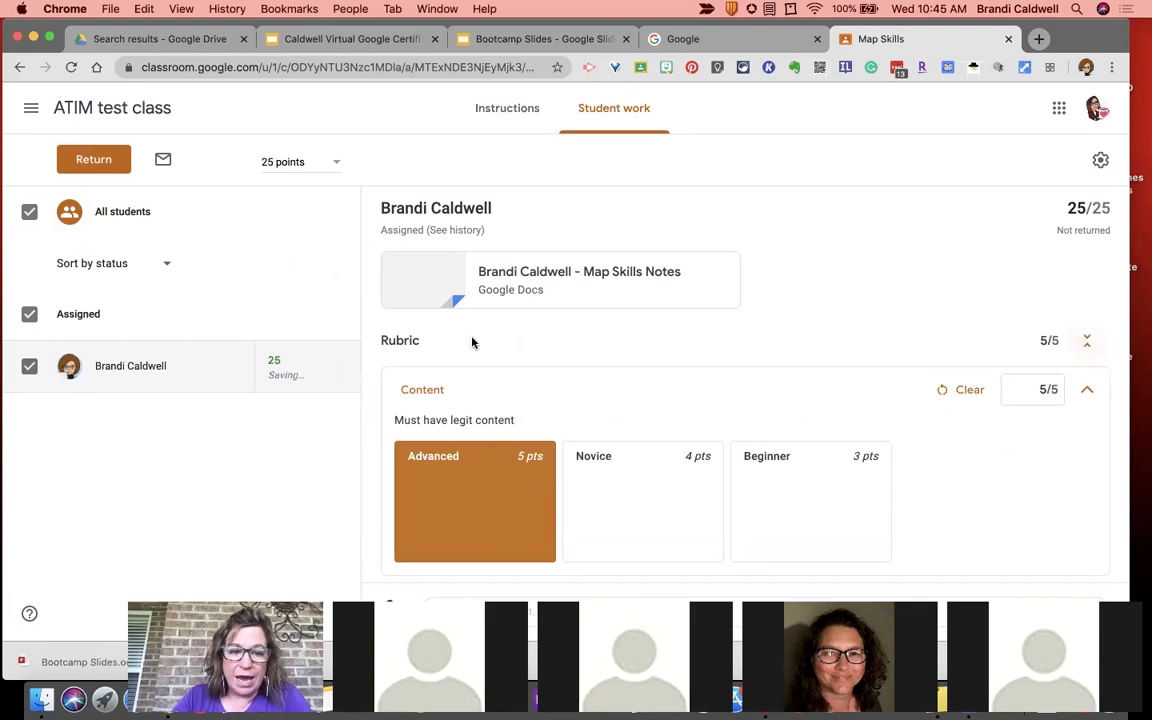
pyautogui.scroll(-1, 432, 350)
pyautogui.scroll(2, 433, 350)
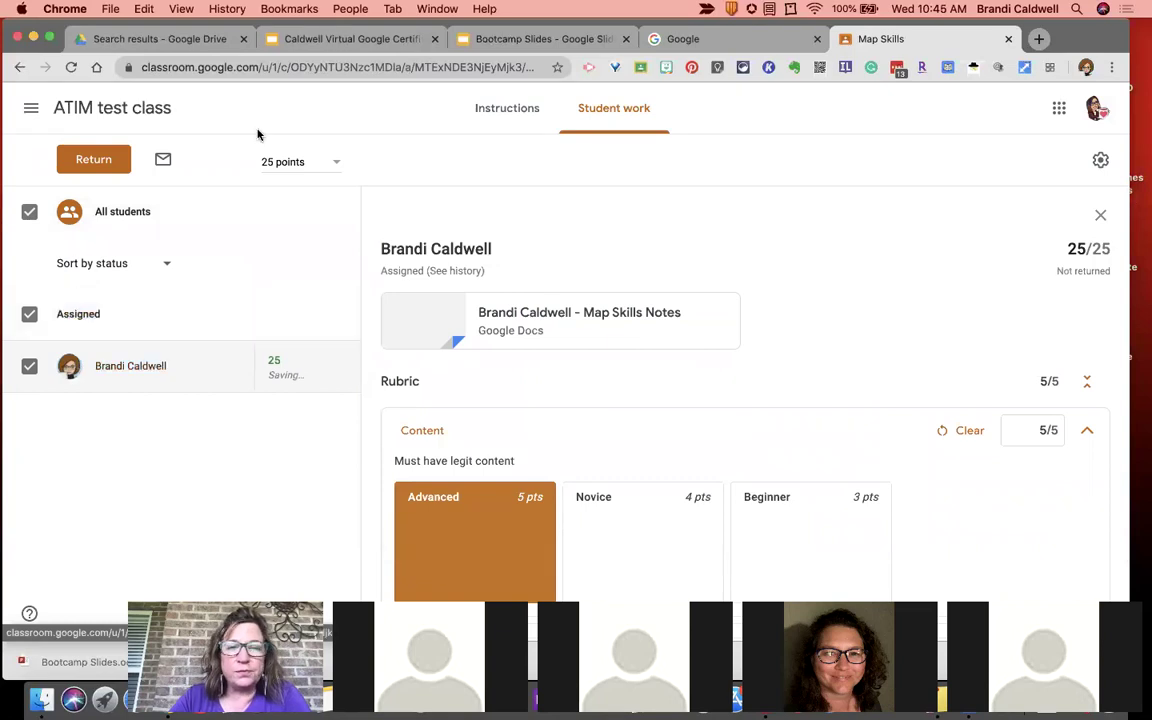
pyautogui.click(19, 67)
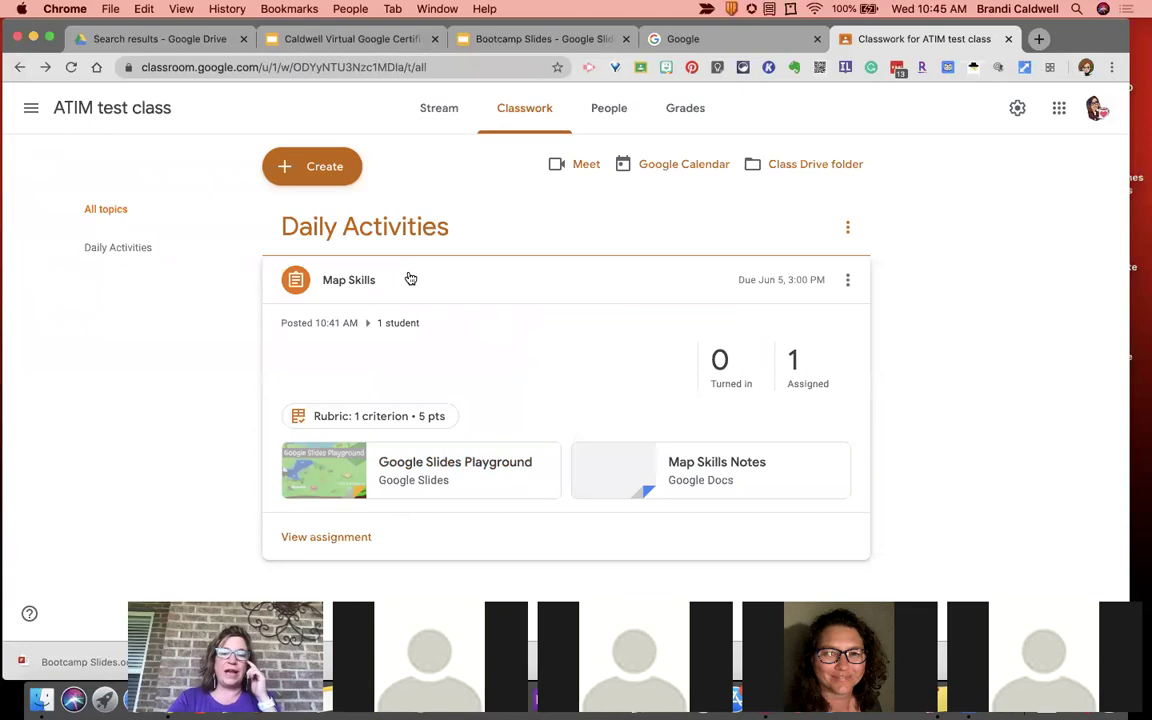
# - Start a new quiz assignment and dismiss the rubric introduction
pyautogui.click(324, 163)
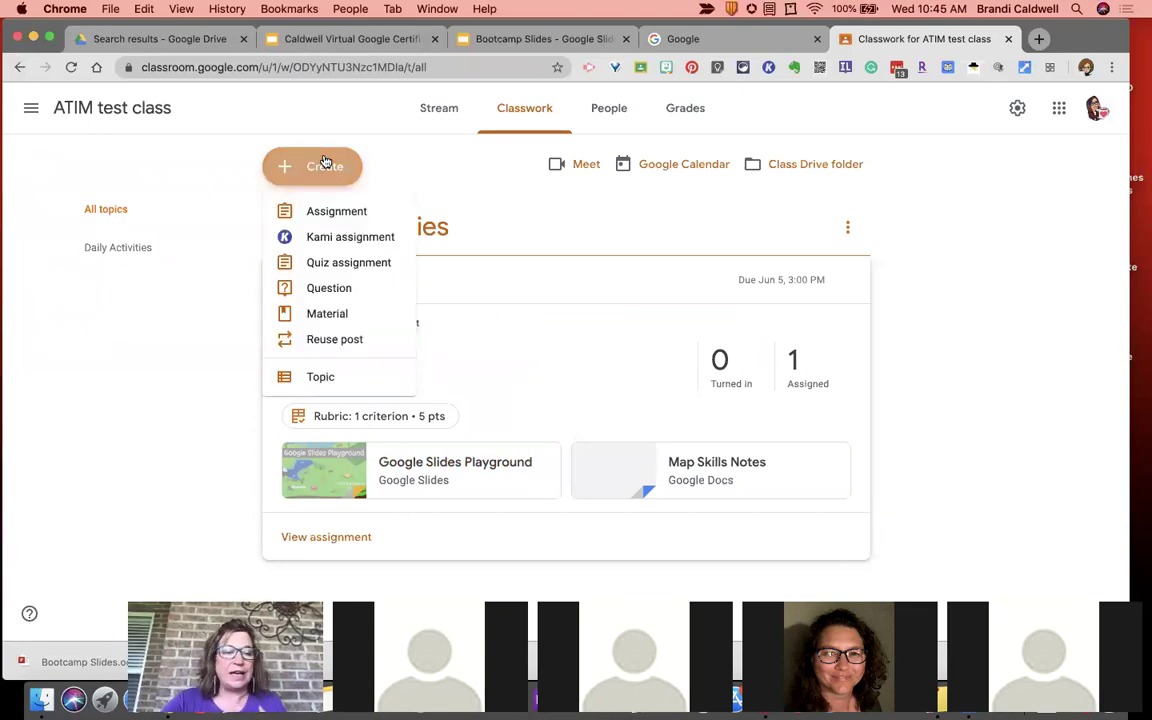
pyautogui.click(335, 266)
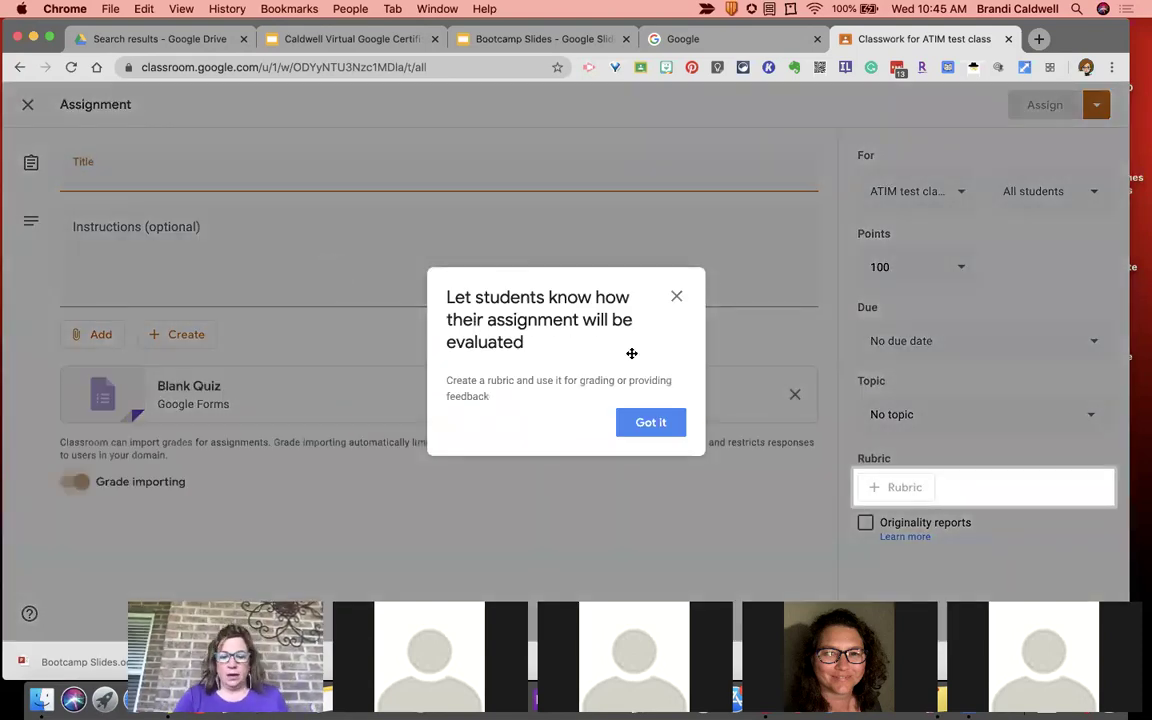
pyautogui.click(661, 430)
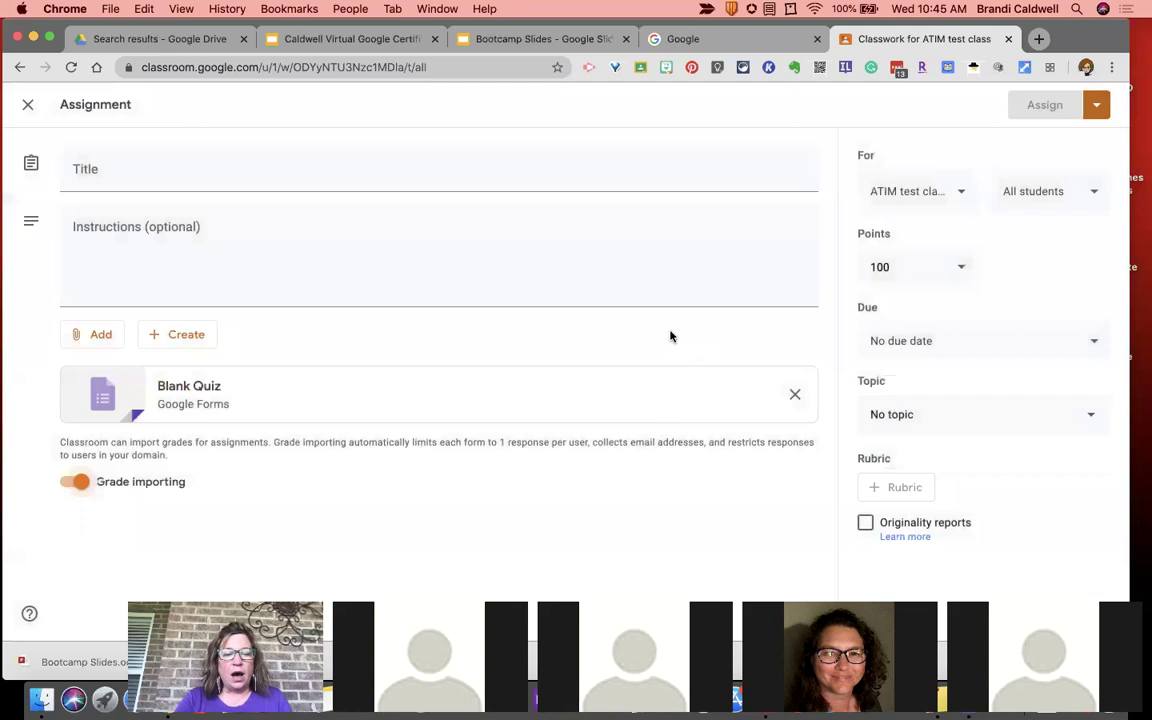
# - View the attached Blank Quiz form in its editor, dismissing the tour offer, and return to the assignment
pyautogui.click(222, 387)
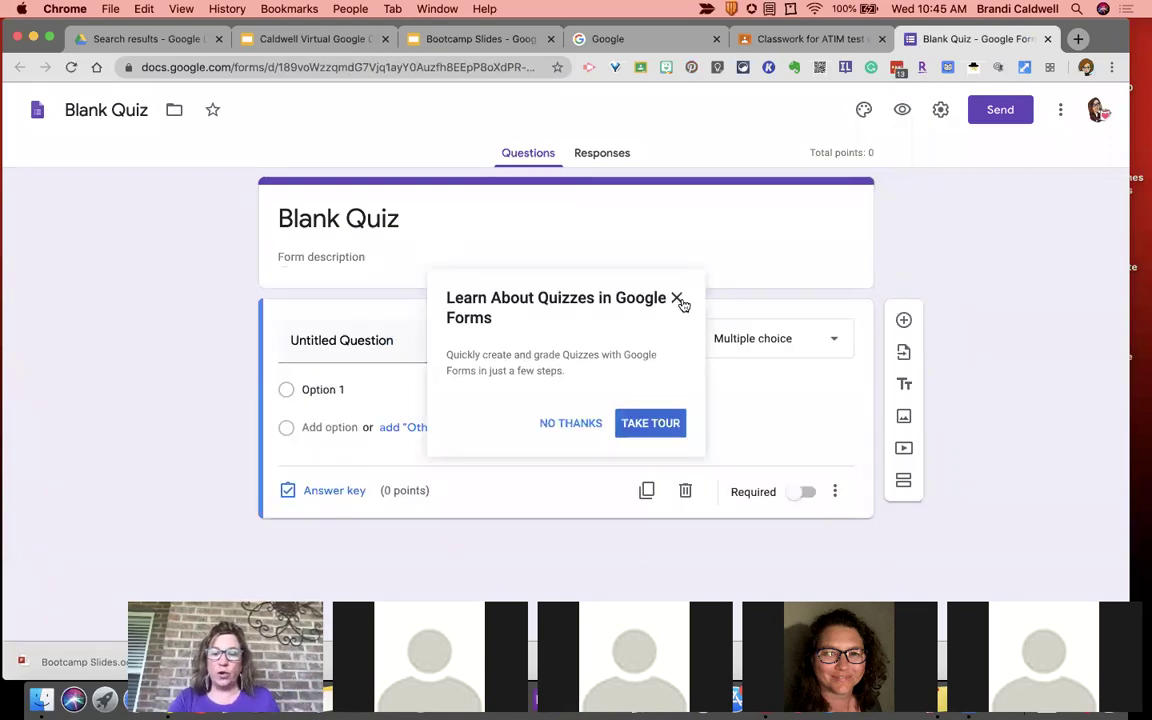
pyautogui.click(678, 298)
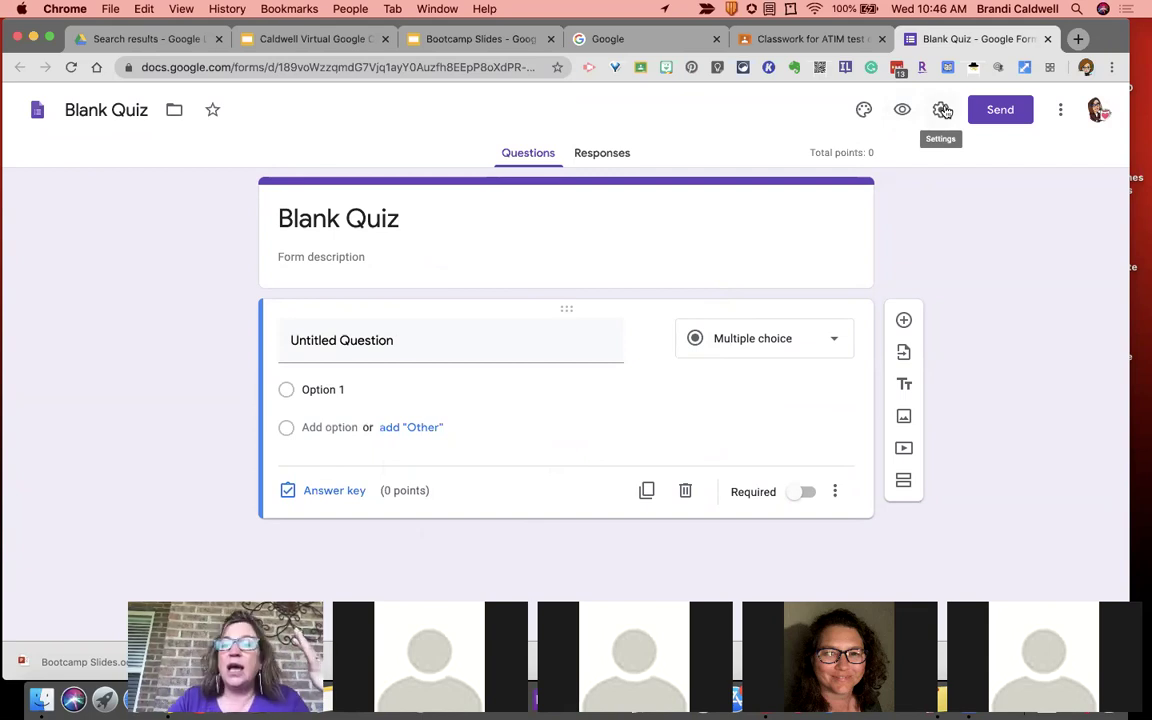
pyautogui.click(1047, 39)
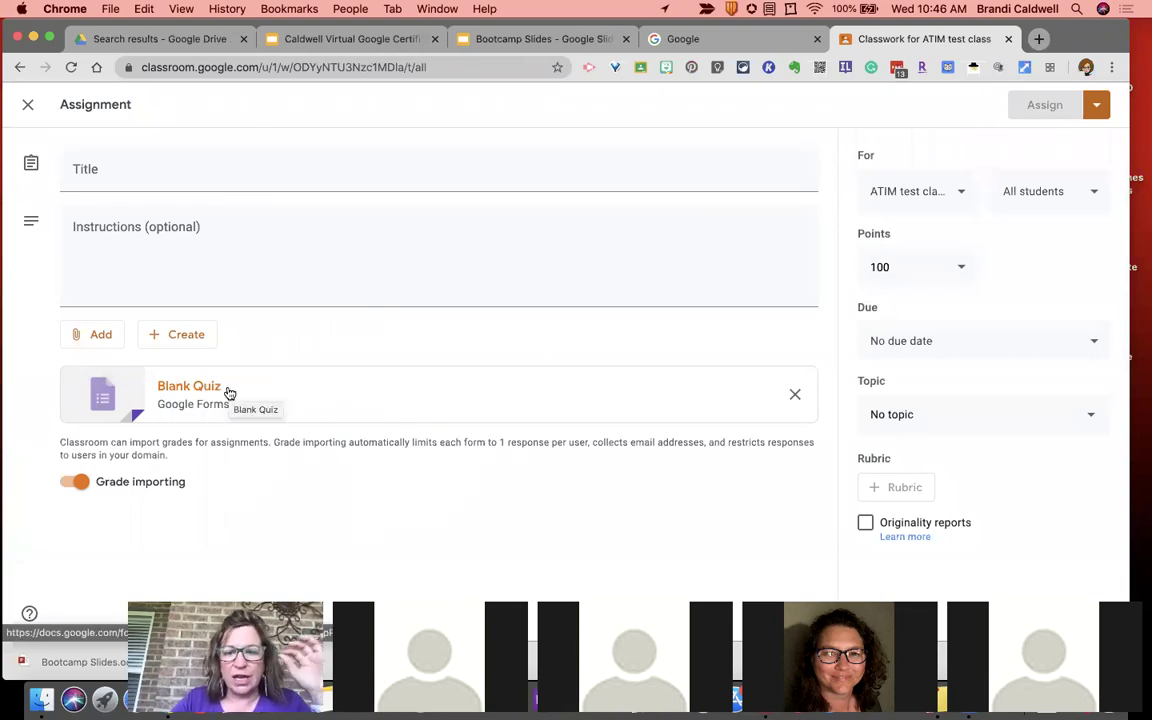
# - Title the assignment "Quiz" and limit it to the first listed student, keeping the points at 100
pyautogui.click(160, 167)
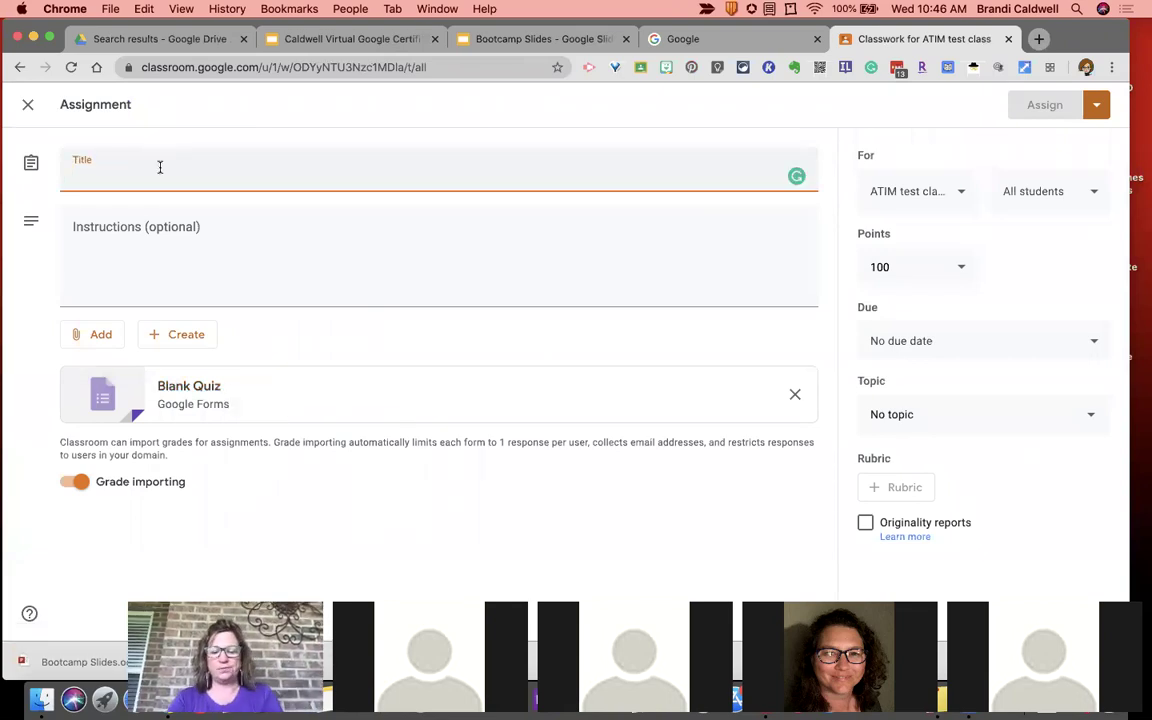
pyautogui.write('Quiz')
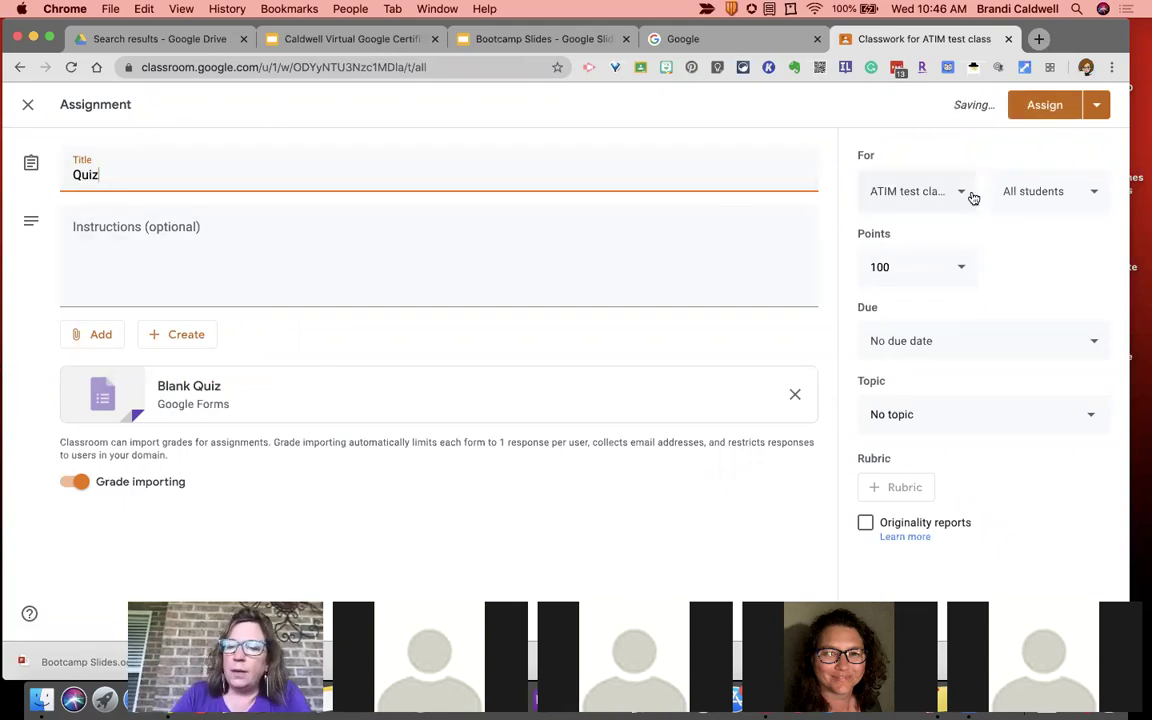
pyautogui.click(1060, 191)
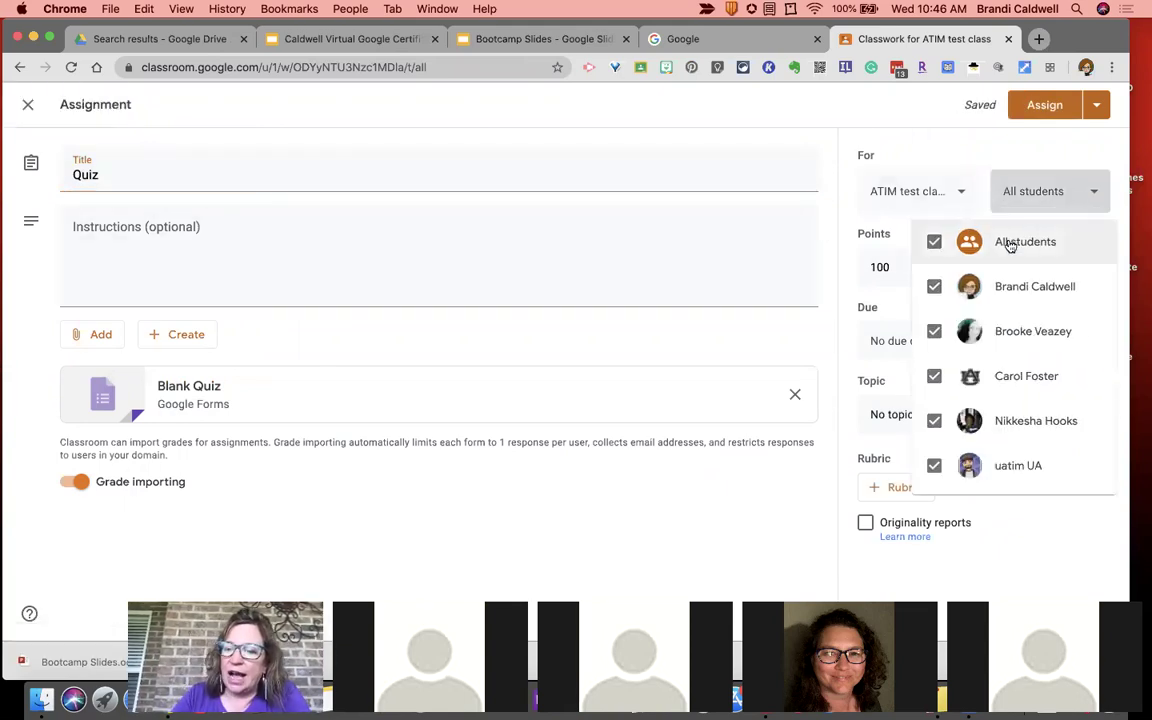
pyautogui.click(933, 244)
pyautogui.click(933, 286)
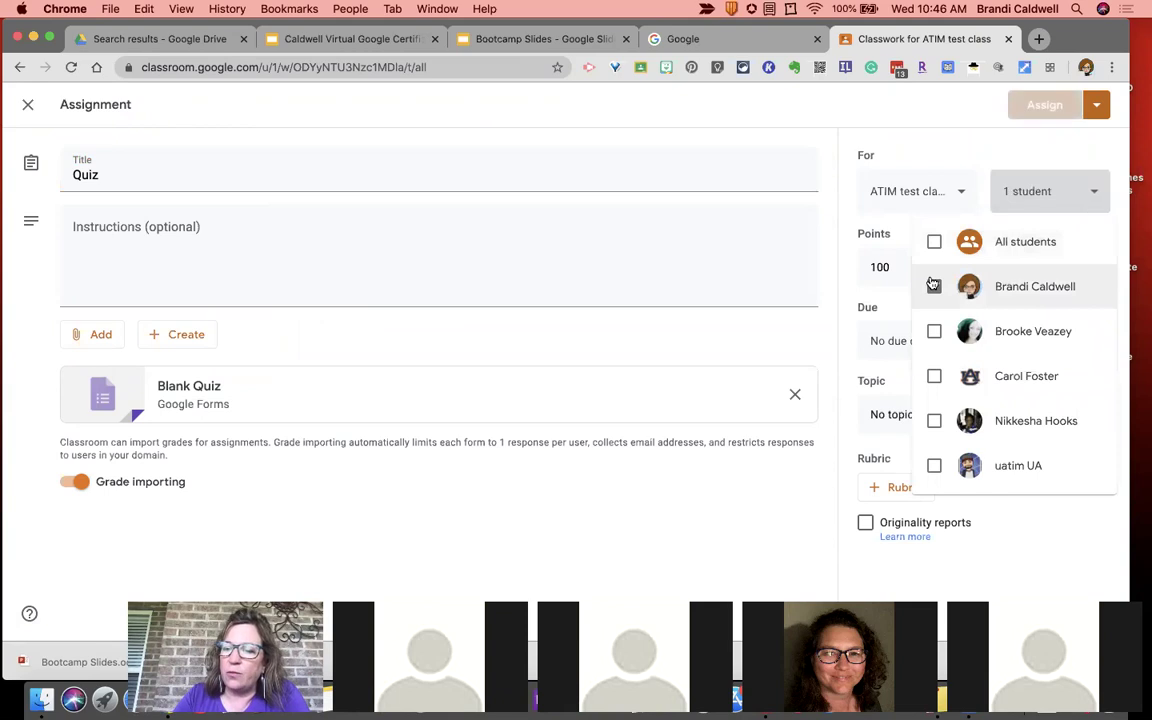
pyautogui.click(972, 159)
pyautogui.click(955, 268)
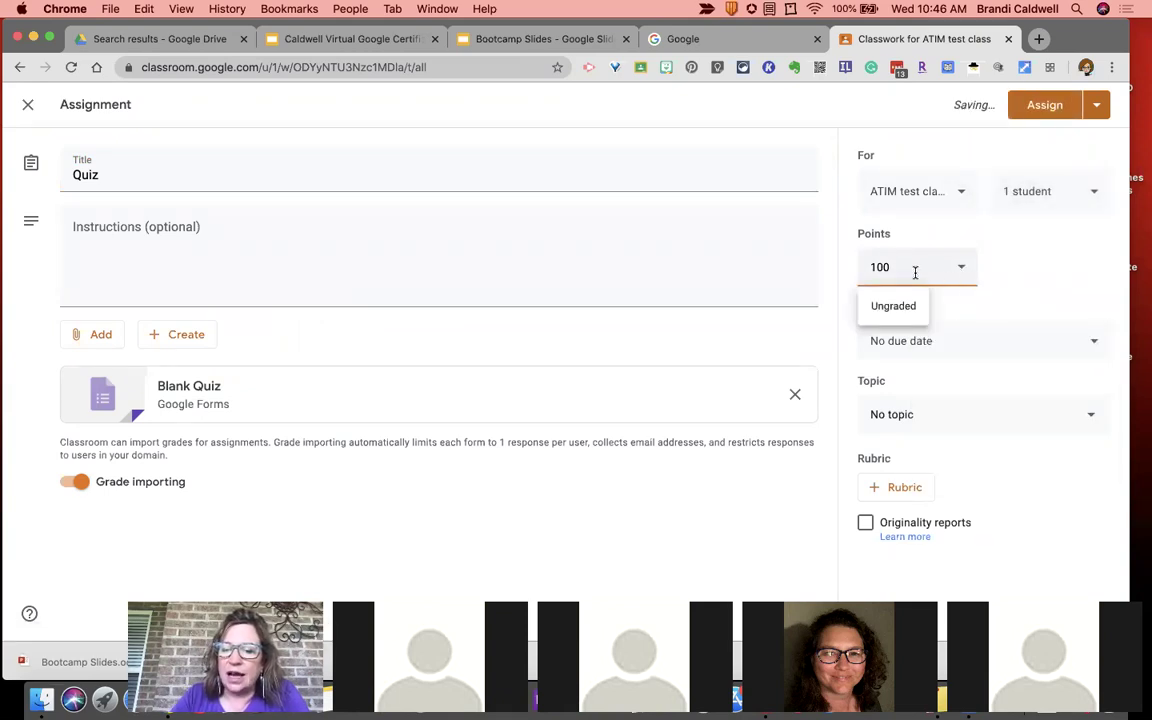
pyautogui.click(1022, 267)
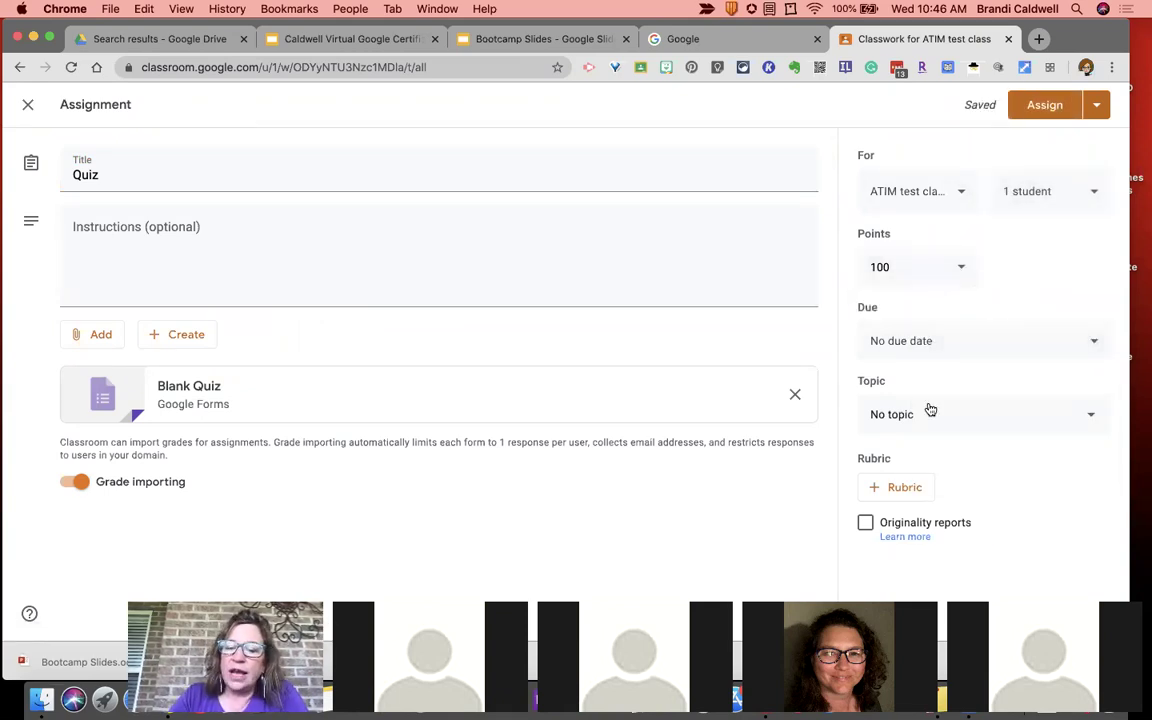
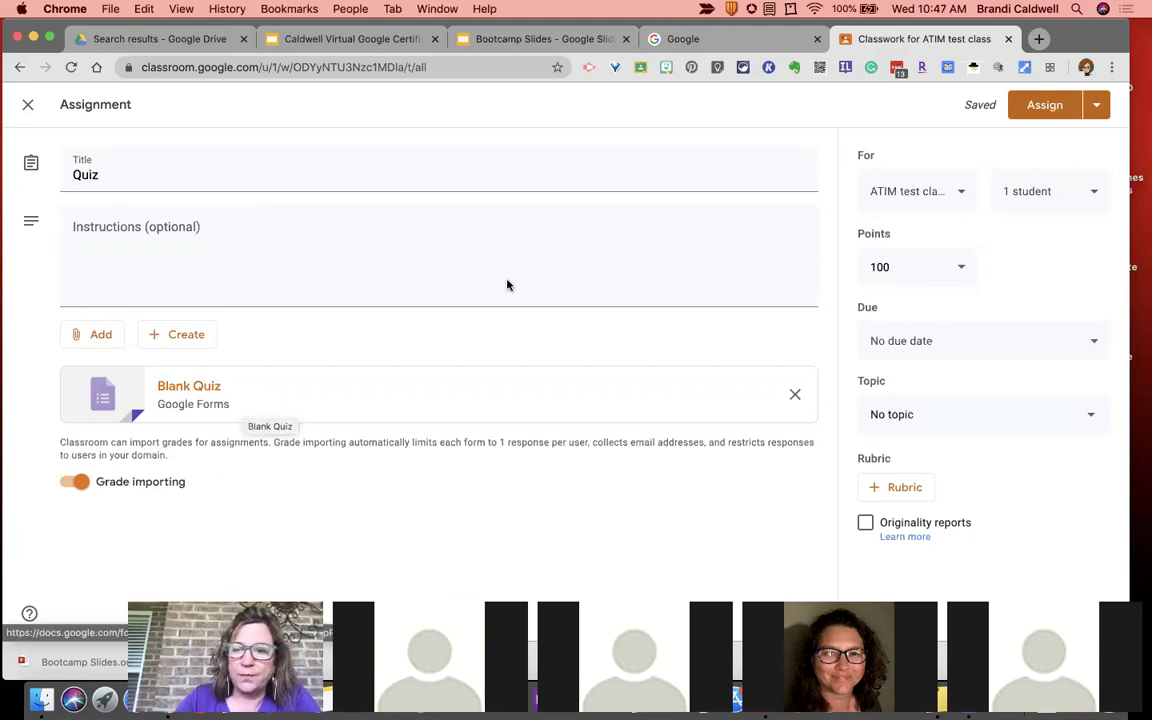
# - Save the Quiz assignment as a draft and collapse the Map Skills details in the classwork list
pyautogui.click(1098, 108)
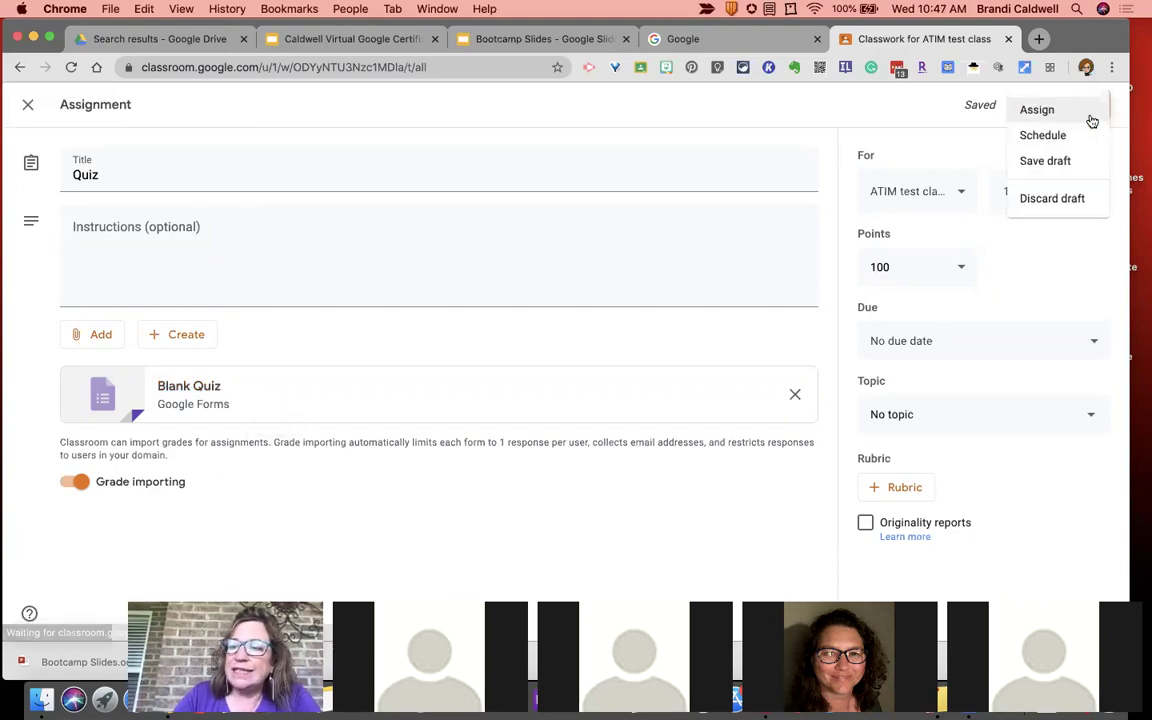
pyautogui.click(1045, 161)
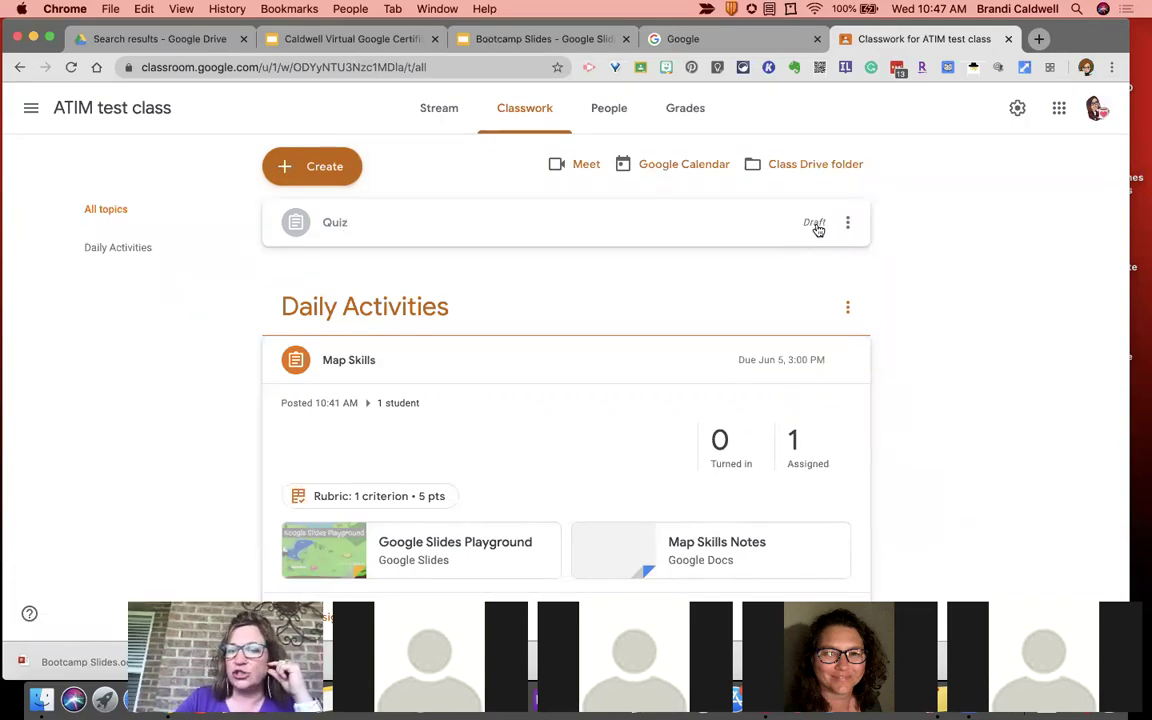
pyautogui.click(848, 223)
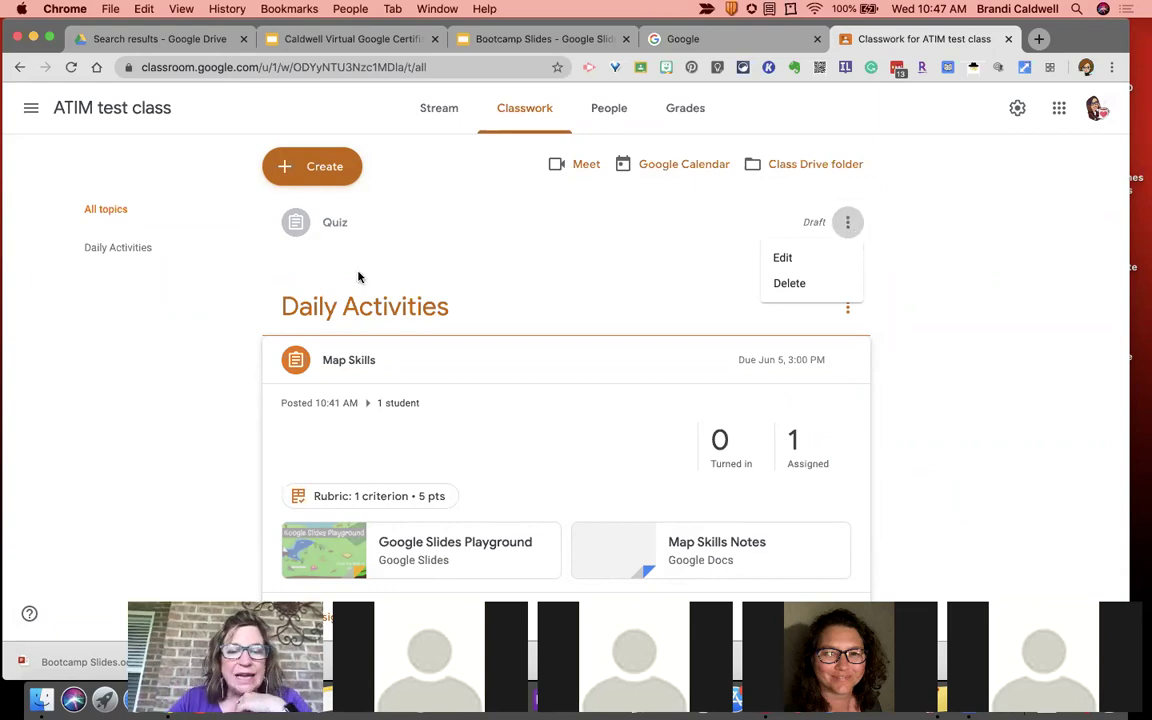
pyautogui.click(395, 372)
pyautogui.click(393, 372)
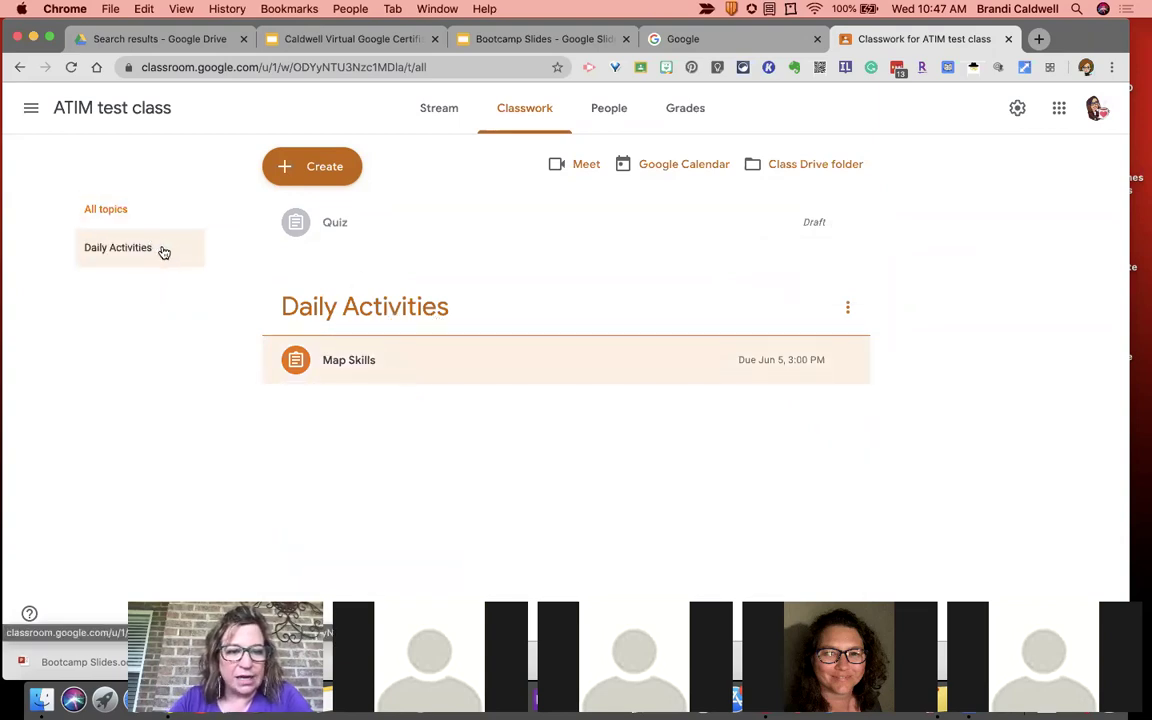
# - Reopen the Quiz draft for editing, dismiss the originality reports notice, and assign it immediately
pyautogui.click(386, 222)
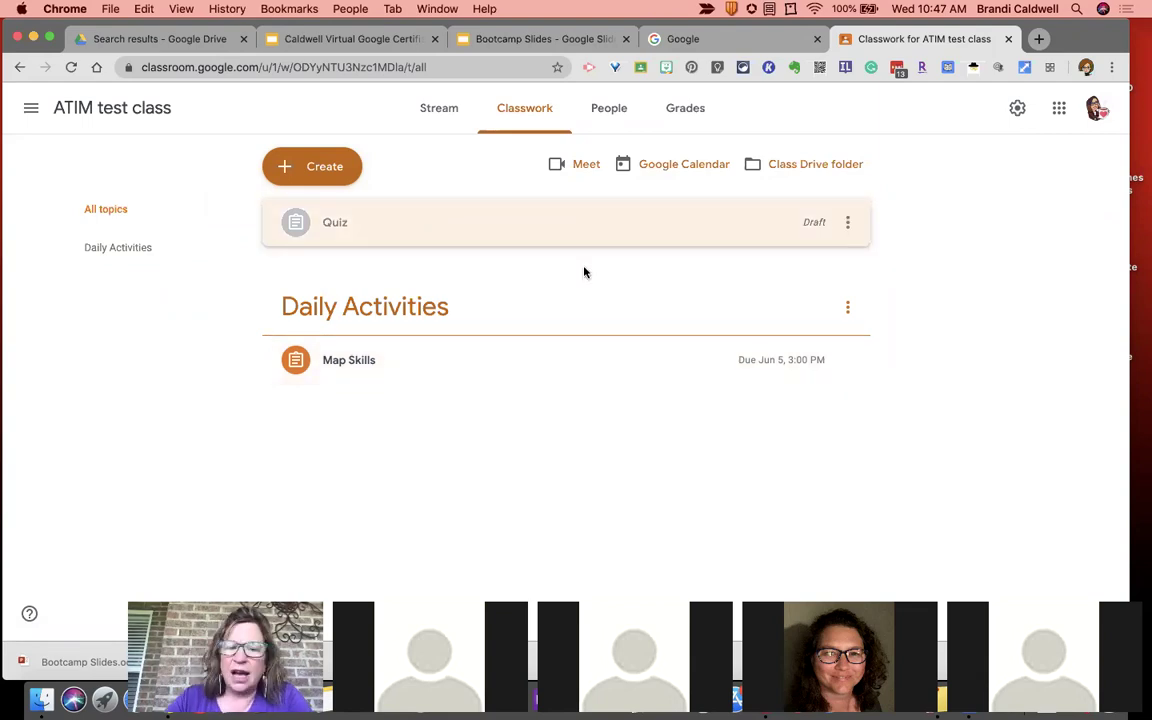
pyautogui.click(848, 222)
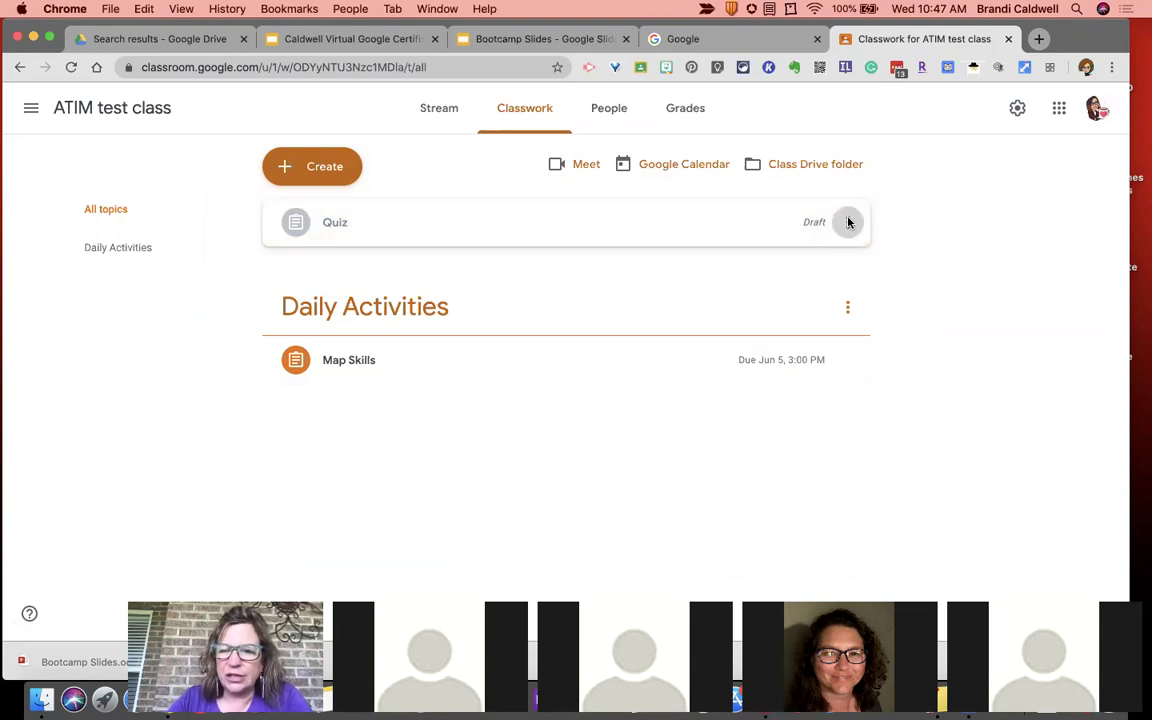
pyautogui.click(788, 257)
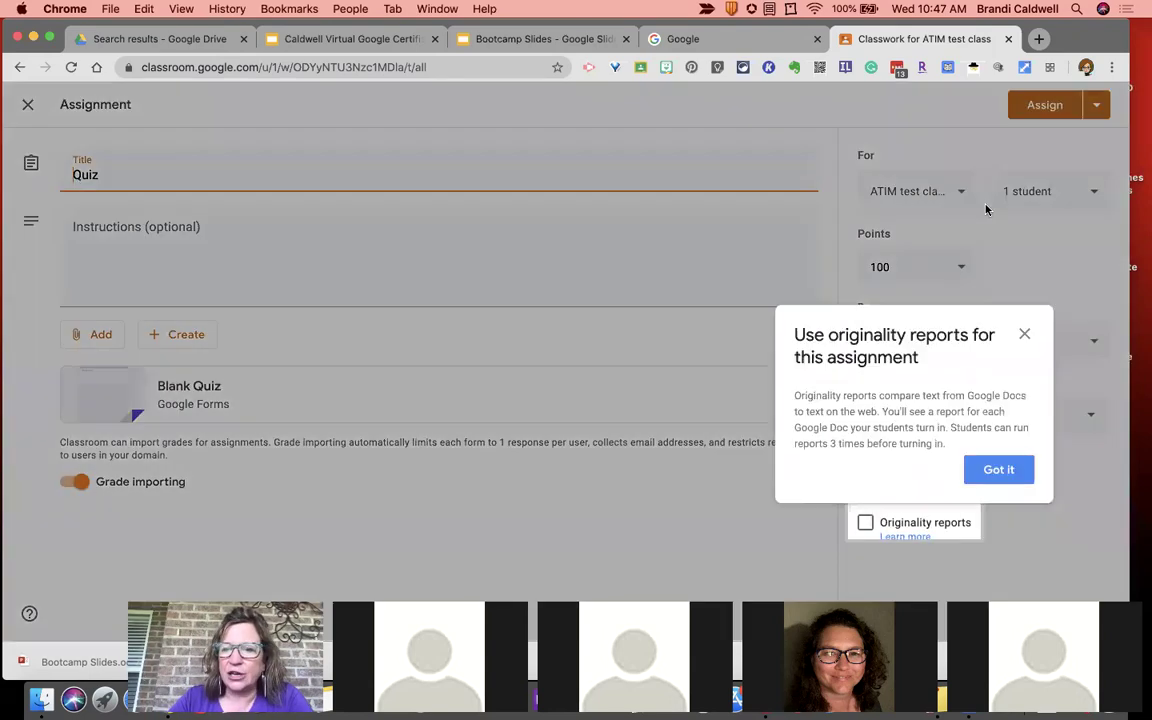
pyautogui.click(1025, 334)
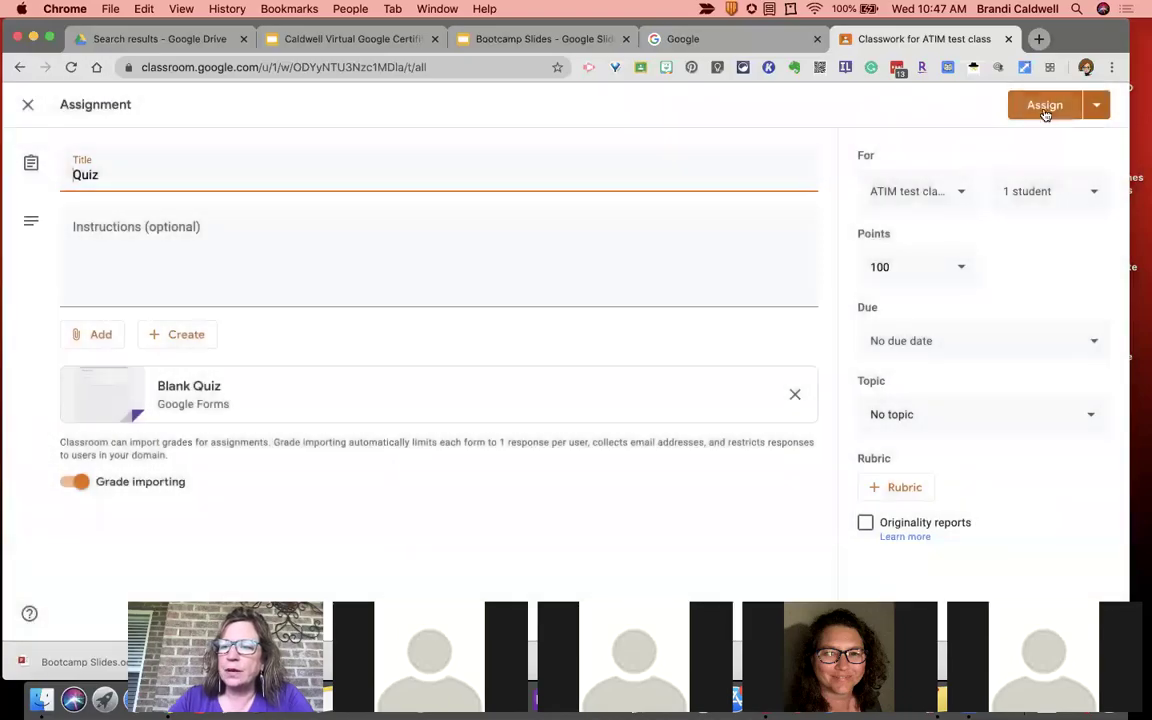
pyautogui.click(1044, 107)
pyautogui.click(664, 405)
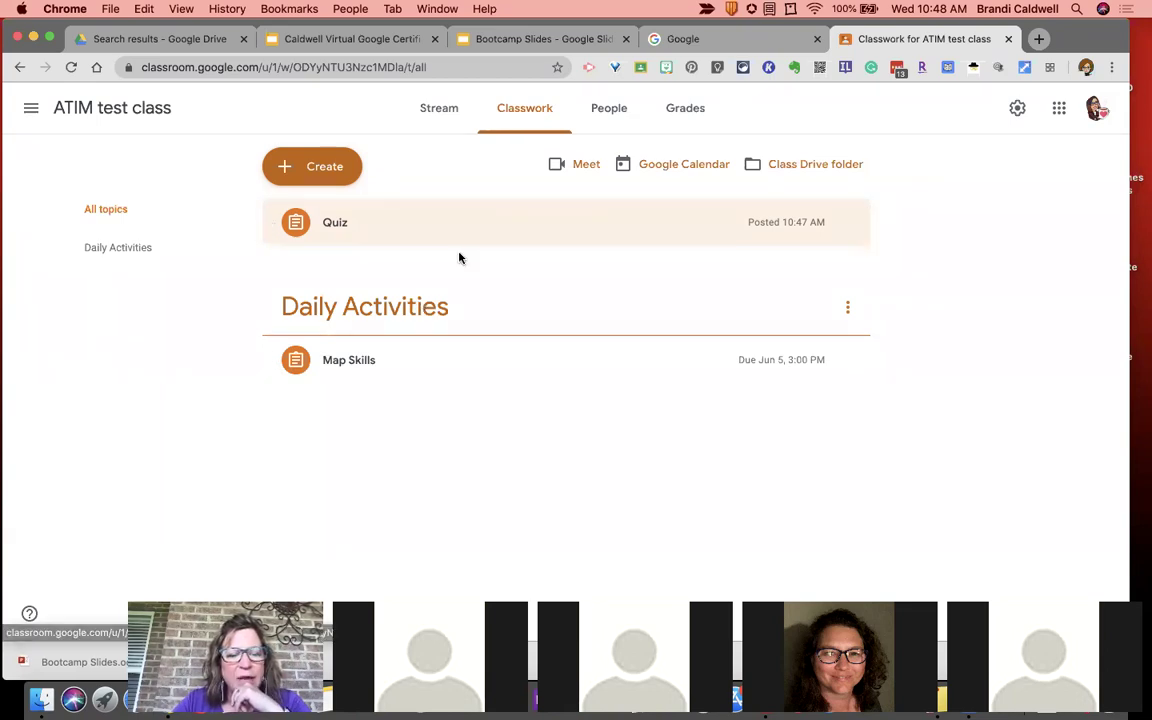
# - Edit the posted Quiz assignment to place it under the Daily Activities topic and save the change
pyautogui.click(850, 222)
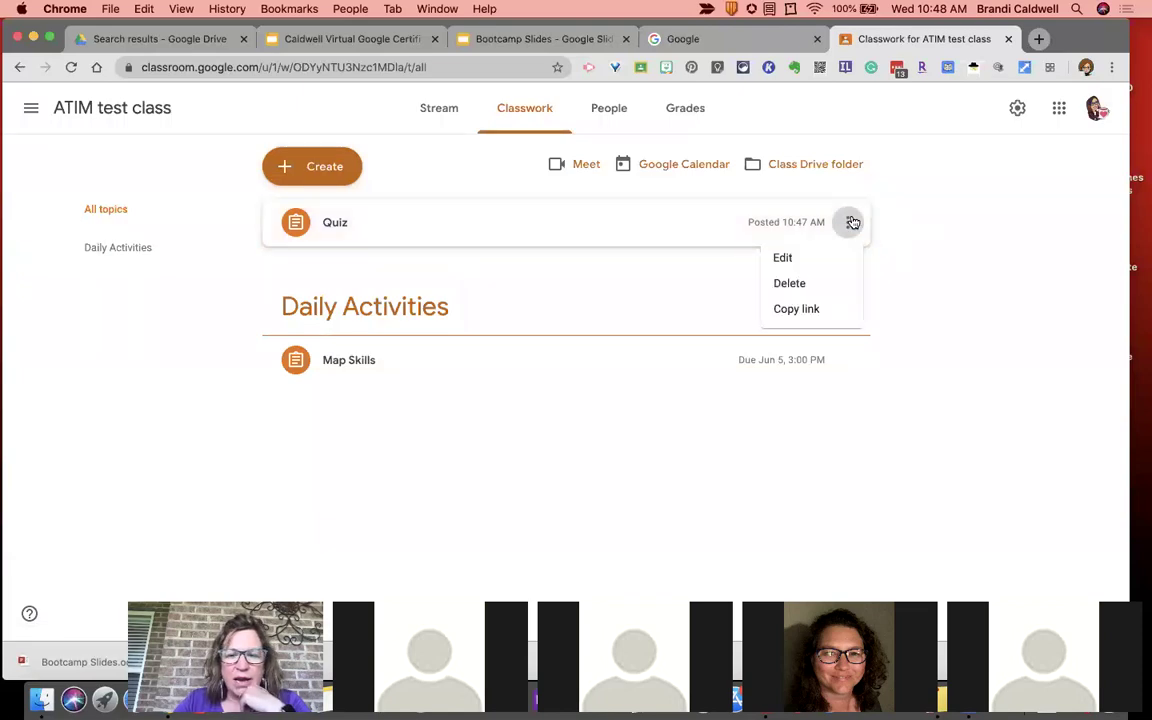
pyautogui.click(820, 259)
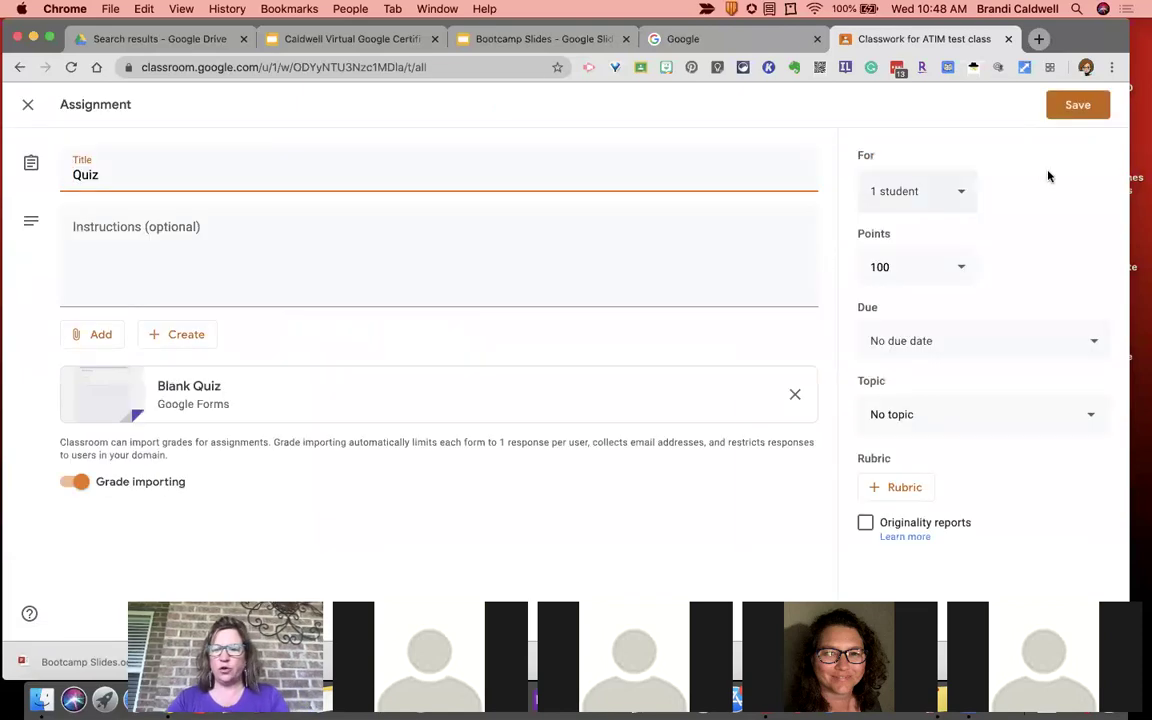
pyautogui.click(965, 424)
pyautogui.click(915, 506)
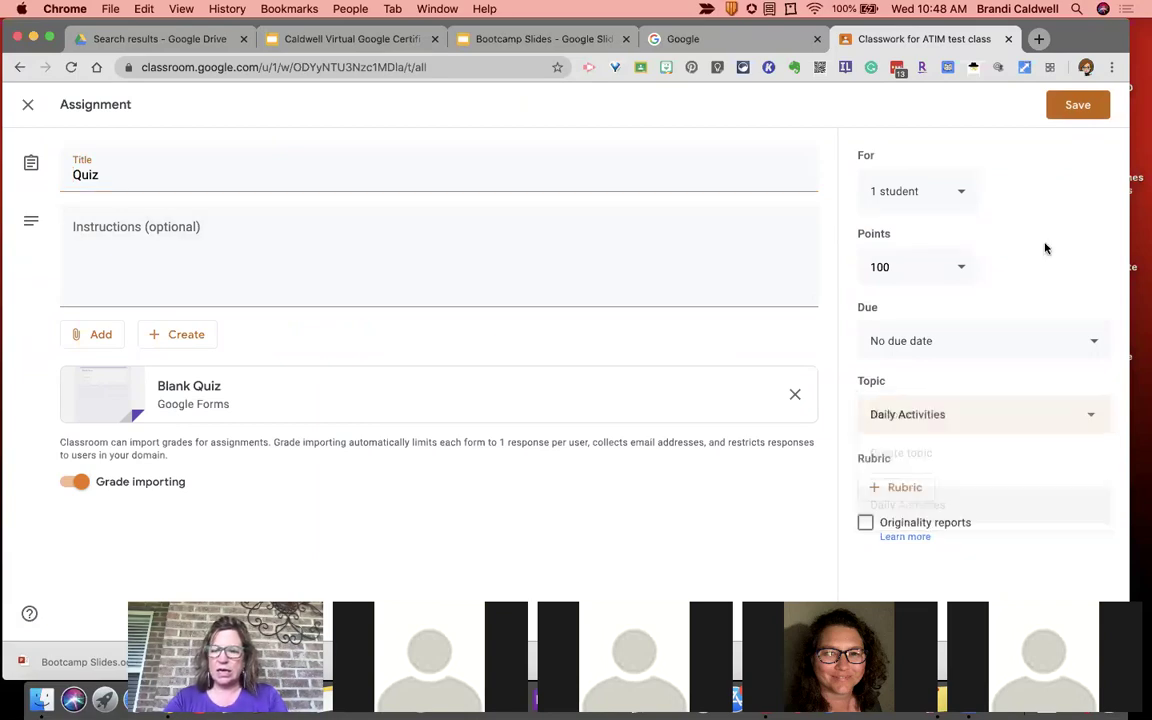
pyautogui.click(1090, 102)
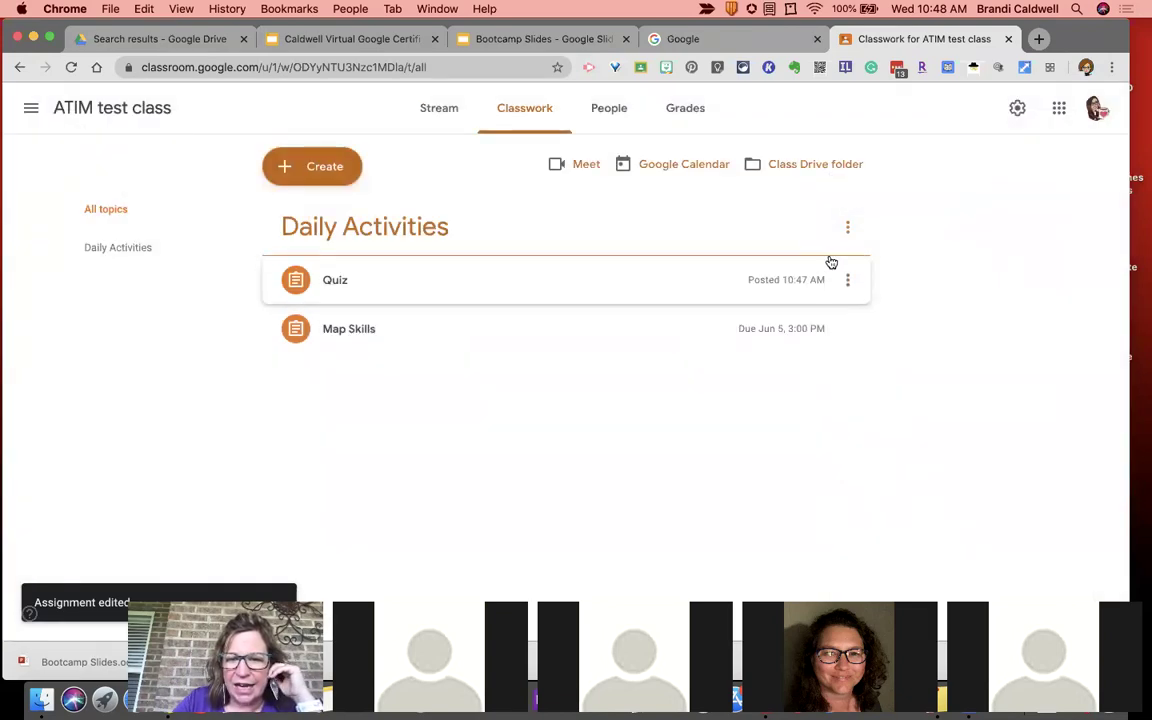
# - Move Quiz below Map Skills in the Daily Activities topic, and move it back above Map Skills
pyautogui.moveTo(572, 292); pyautogui.dragTo(549, 351)
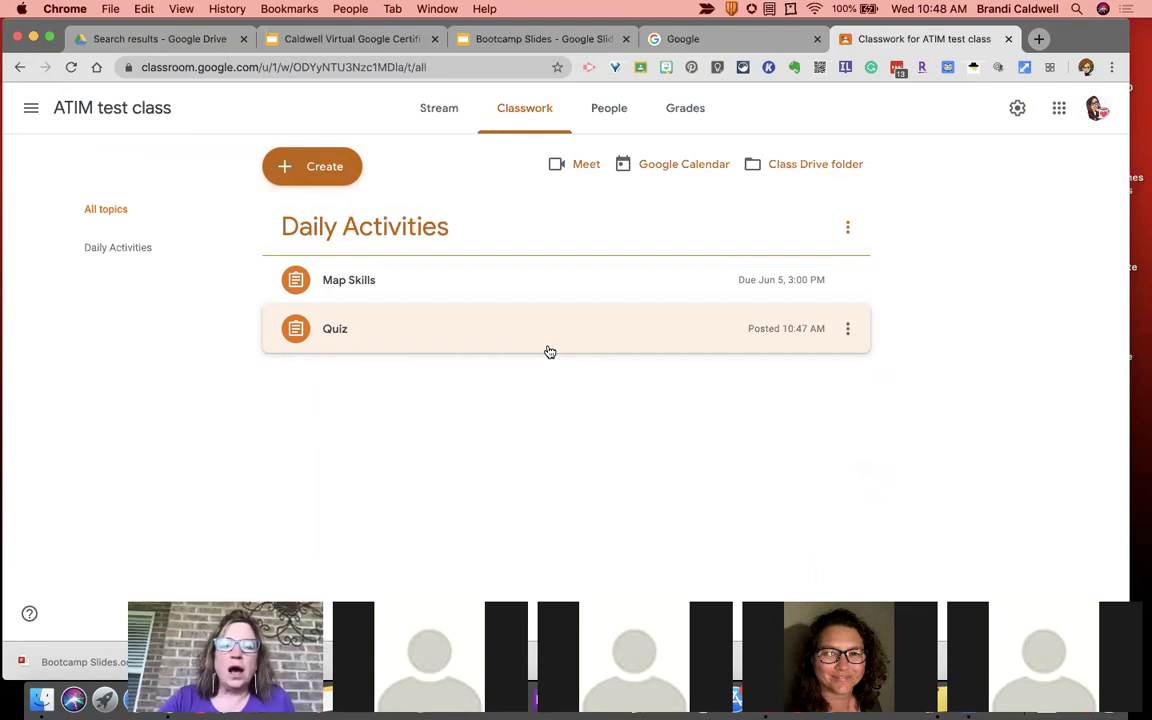
pyautogui.moveTo(545, 314); pyautogui.dragTo(541, 281)
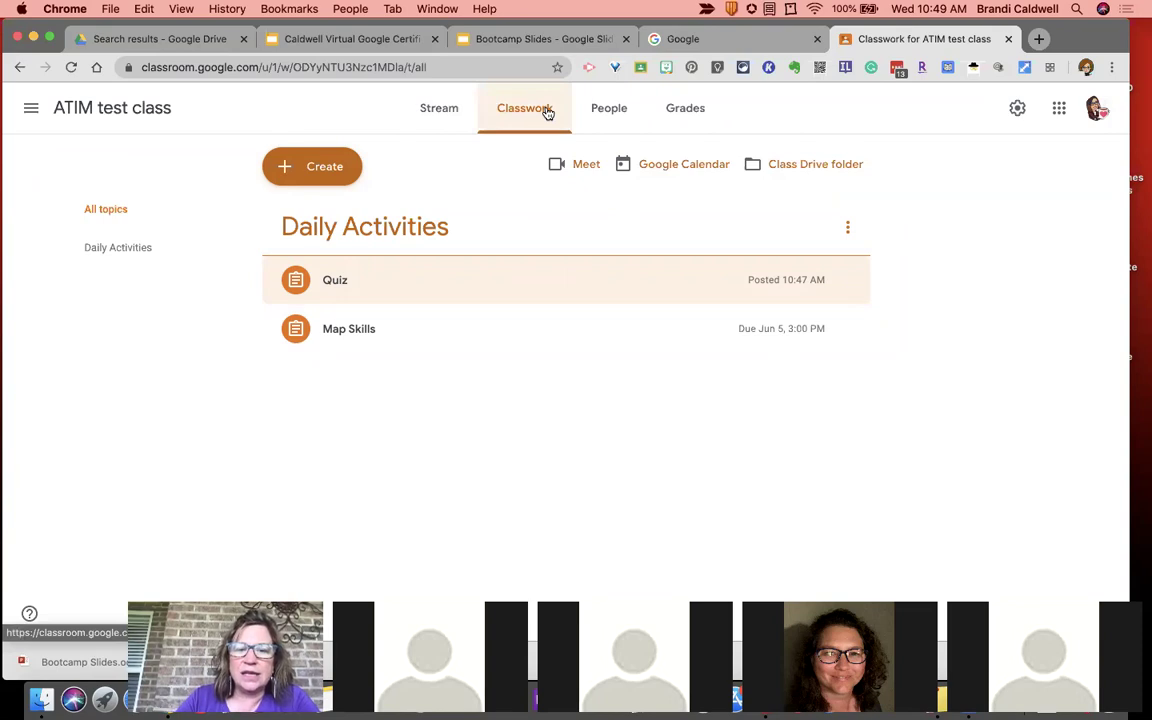
# - Create a new question asking "What is your favorite candy?" with Short answer as its response type
pyautogui.click(300, 166)
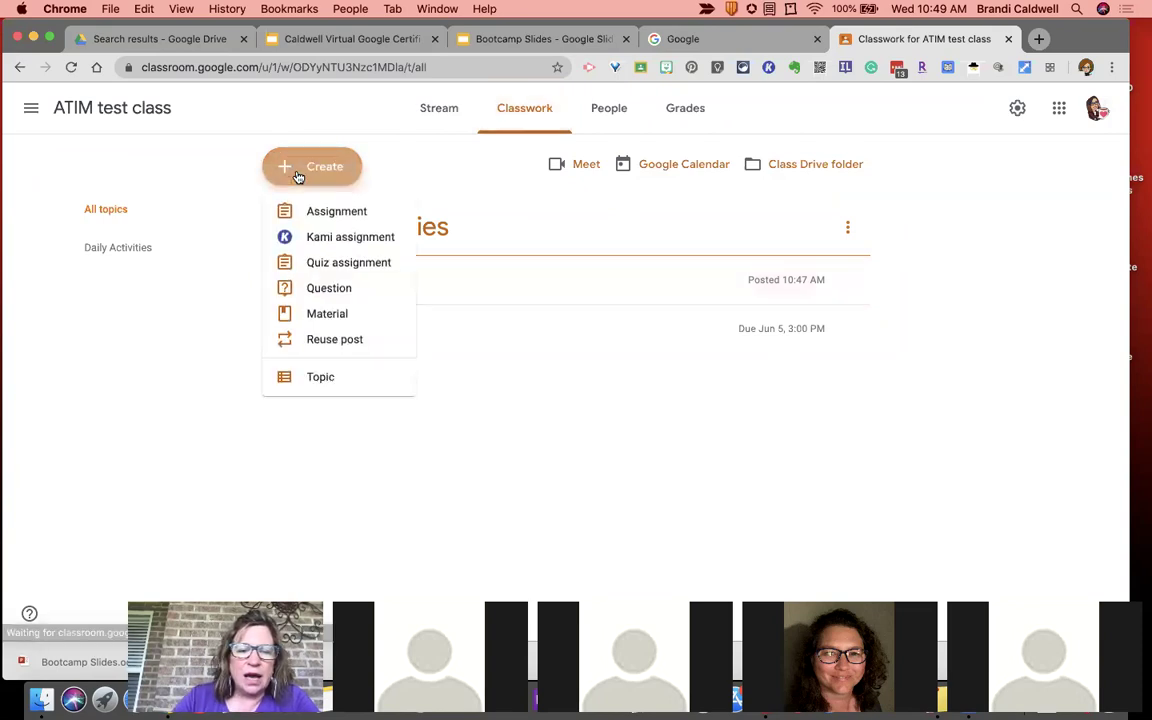
pyautogui.click(338, 292)
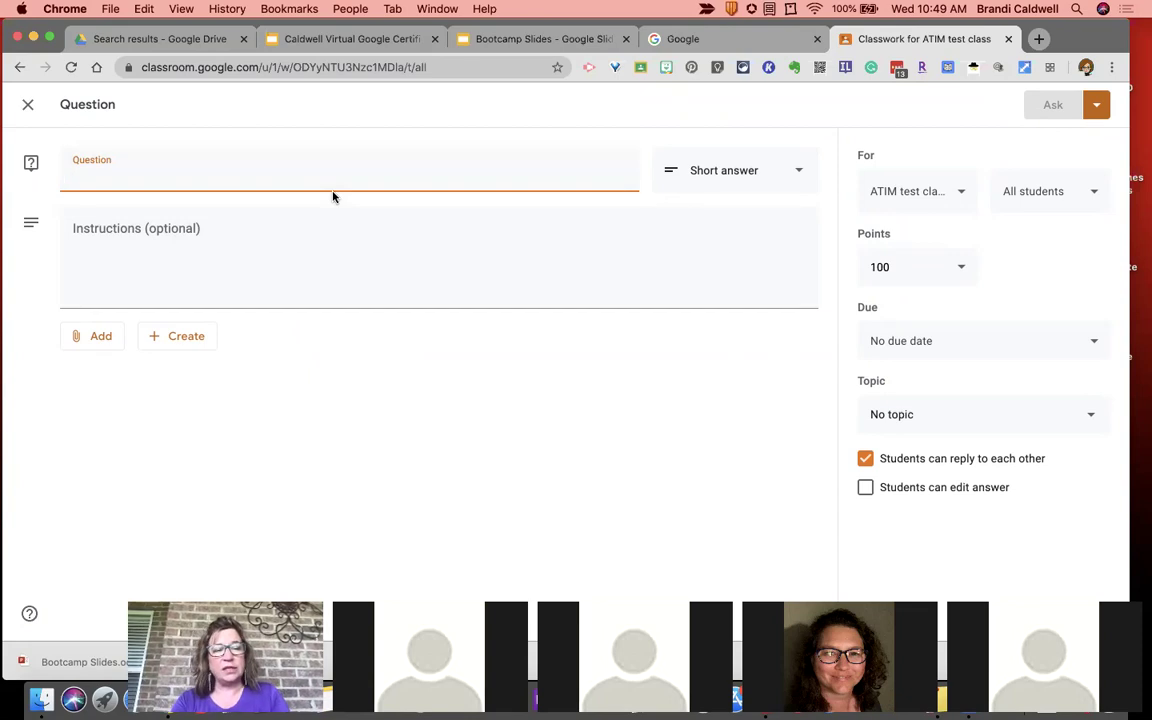
pyautogui.write('What is you')
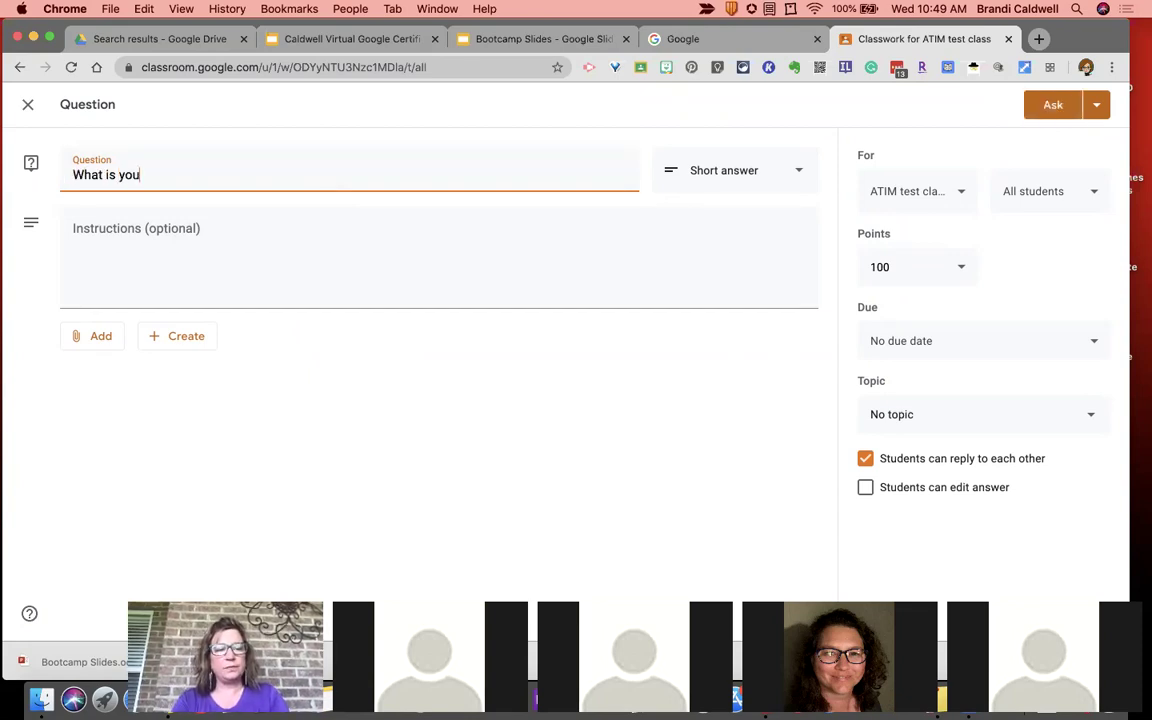
pyautogui.write('r favorite candy?')
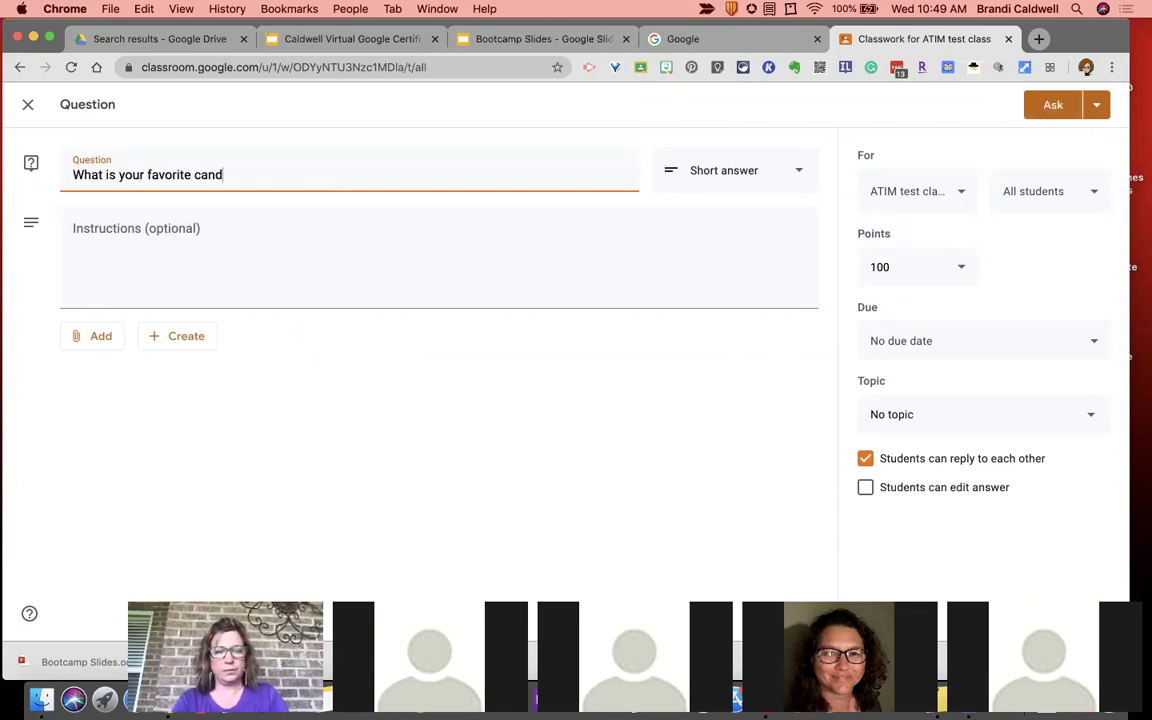
pyautogui.click(785, 180)
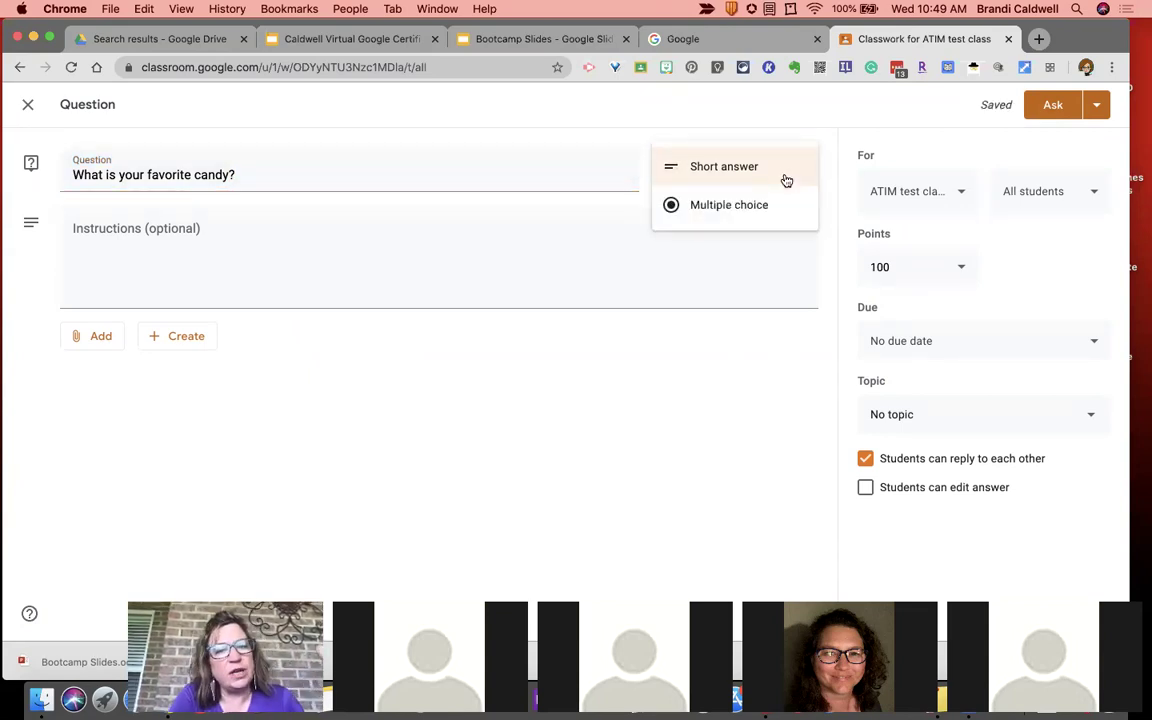
pyautogui.click(767, 174)
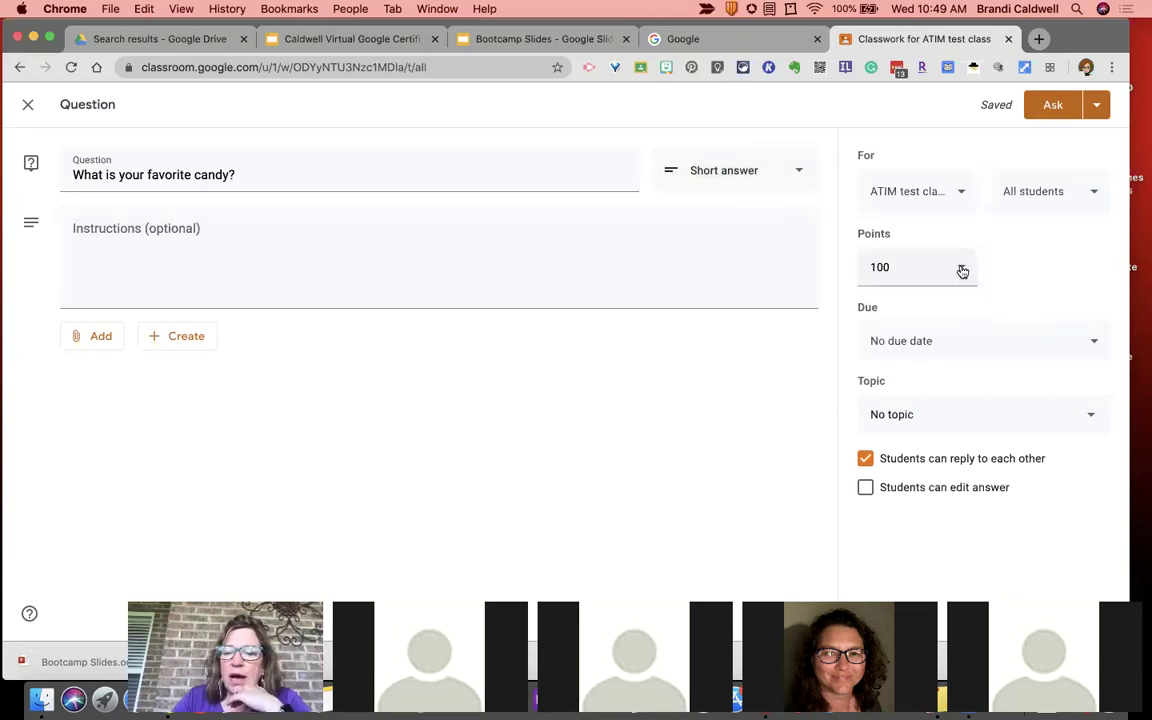
# - Limit the question to the first listed student and set its points to Ungraded
pyautogui.click(1039, 205)
pyautogui.click(934, 242)
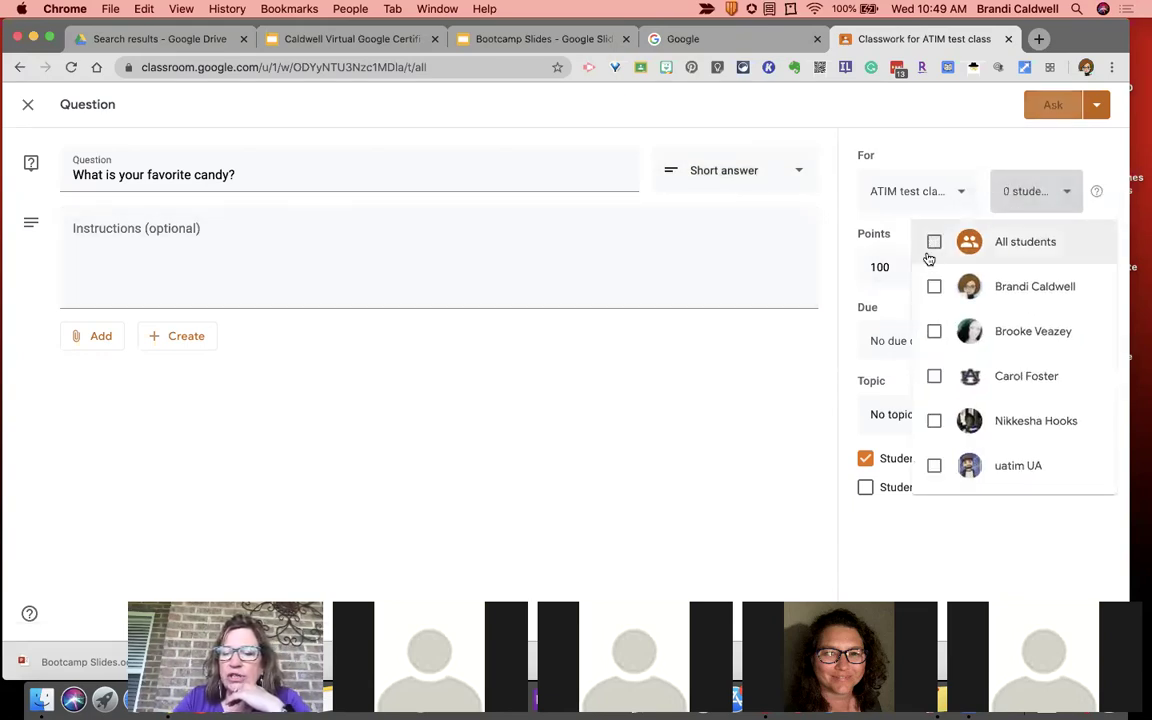
pyautogui.click(934, 286)
pyautogui.click(893, 234)
pyautogui.click(961, 267)
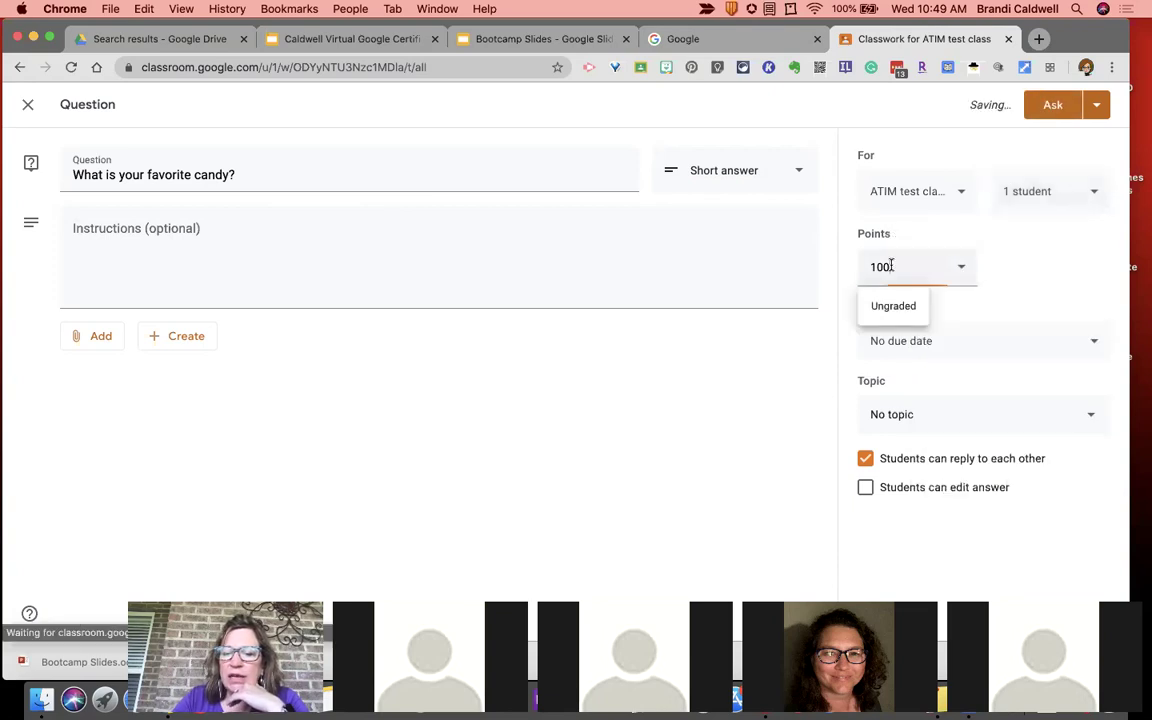
pyautogui.click(880, 306)
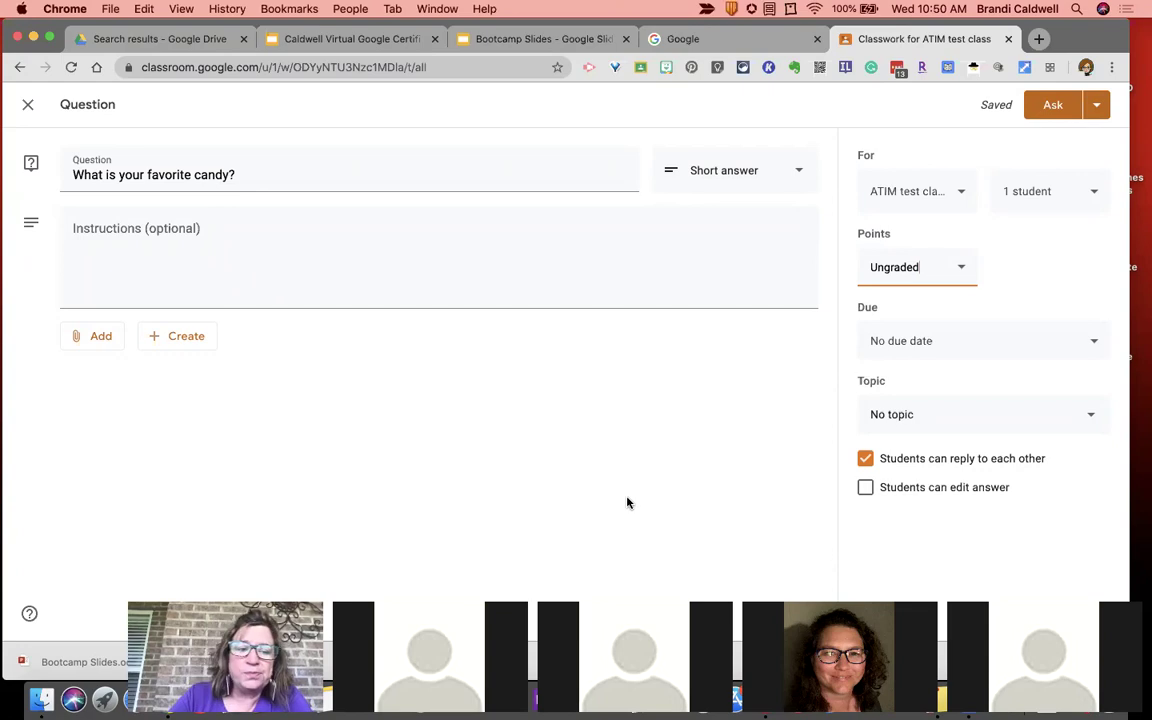
# - Search YouTube for "candy in america" and attach the video "Candy Store Has 160 Drawers Of Bulk Candy" to the question
pyautogui.click(100, 337)
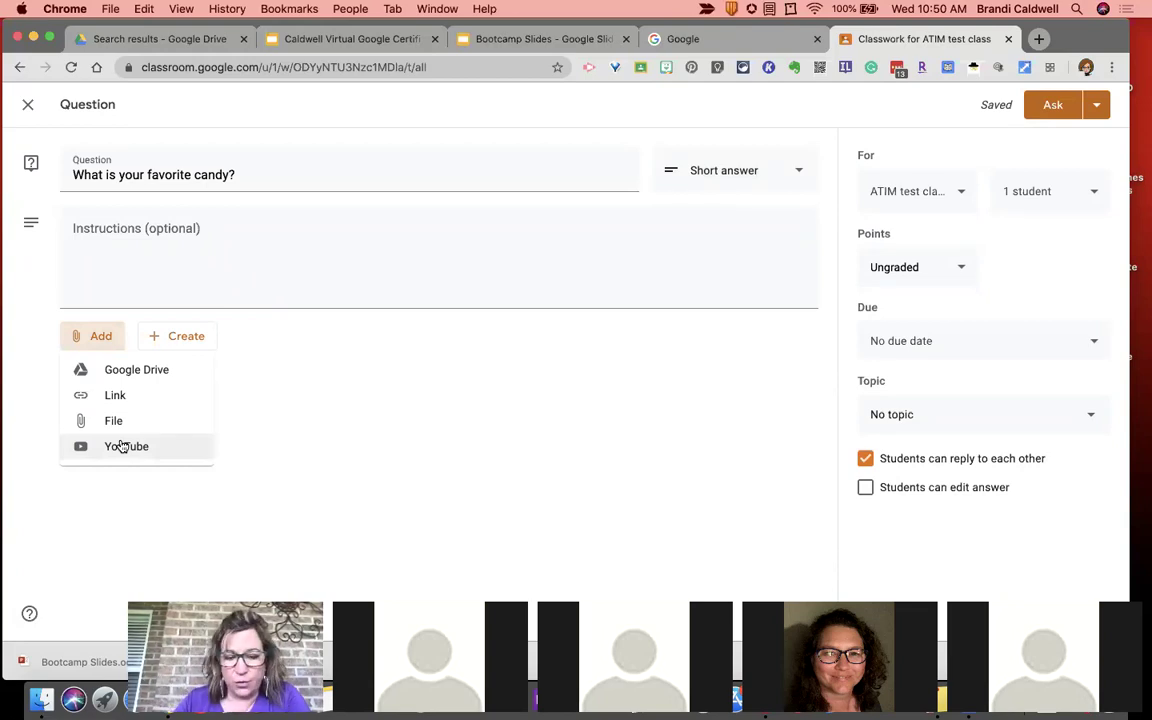
pyautogui.click(121, 446)
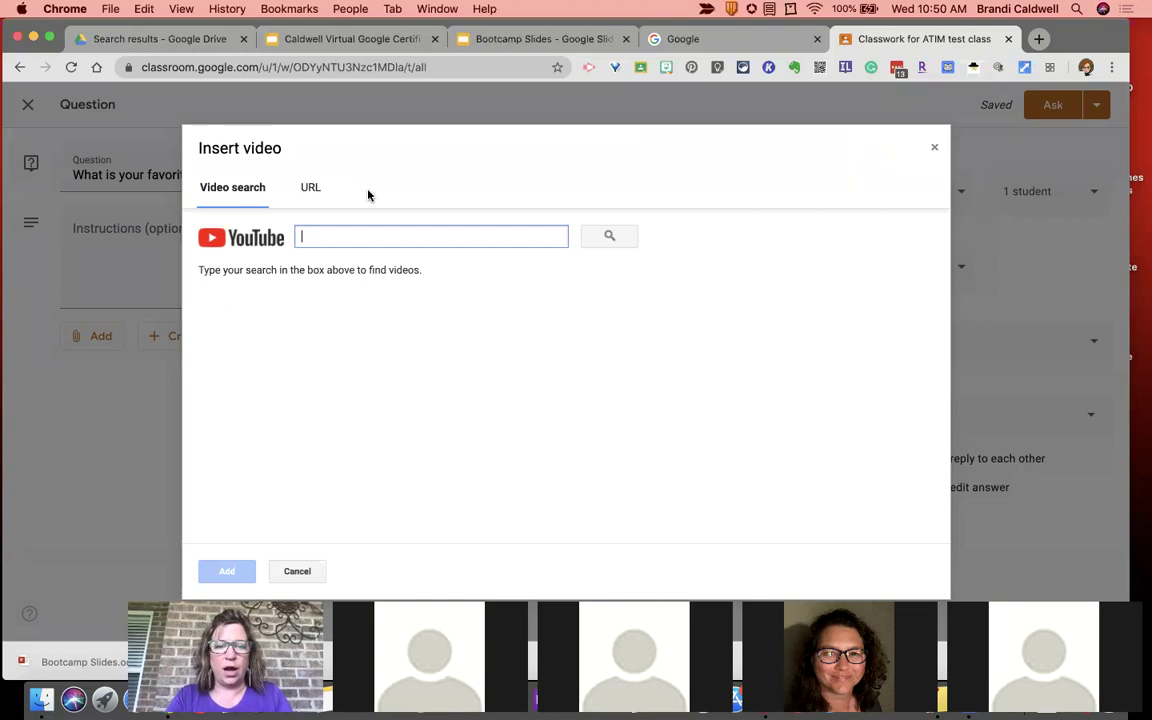
pyautogui.write('candy in america')
pyautogui.press('Return')
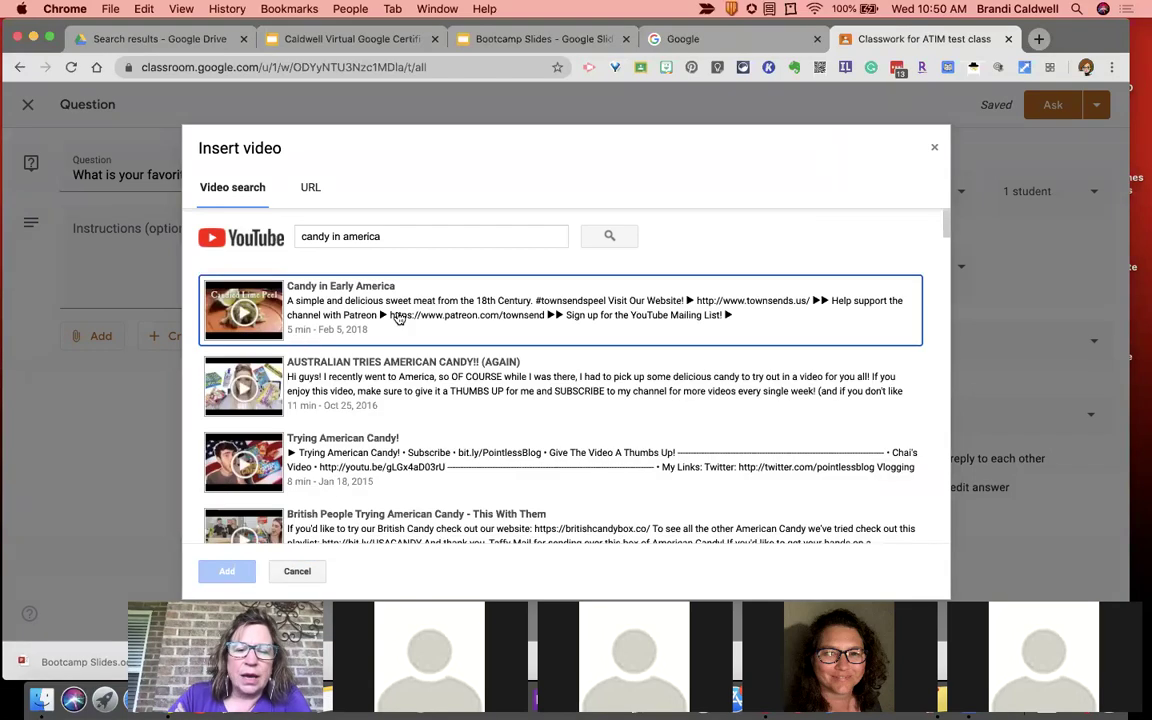
pyautogui.scroll(-2, 500, 328)
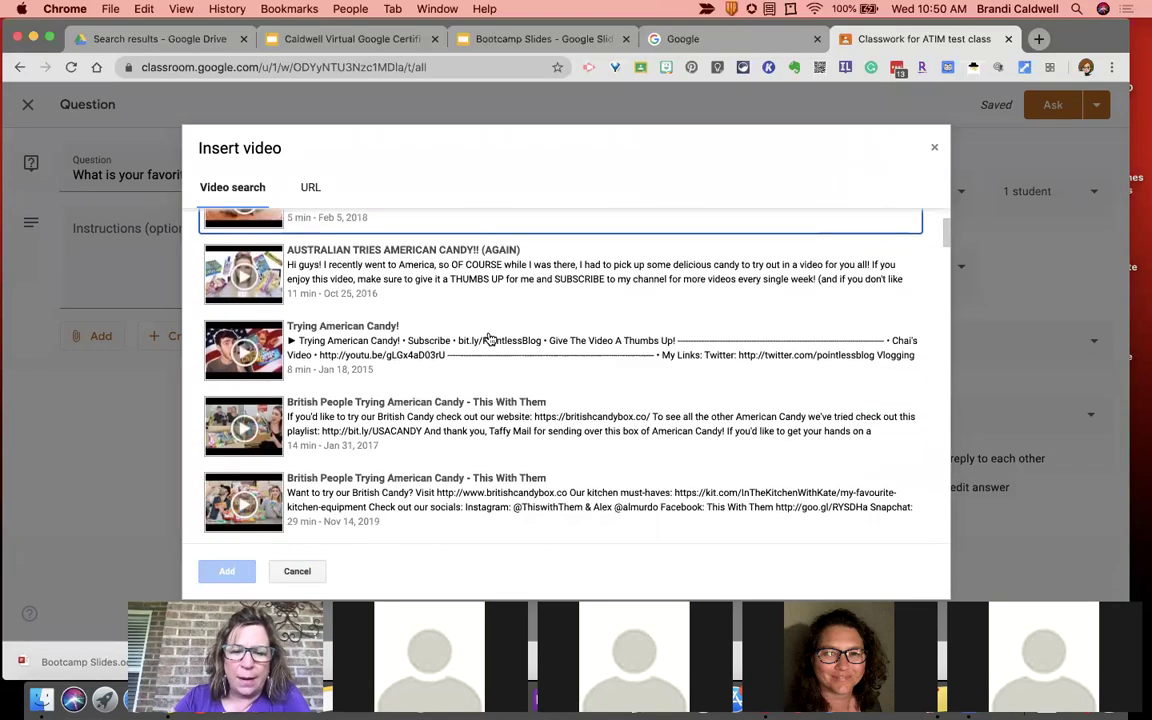
pyautogui.scroll(-1, 491, 336)
pyautogui.scroll(-5, 491, 340)
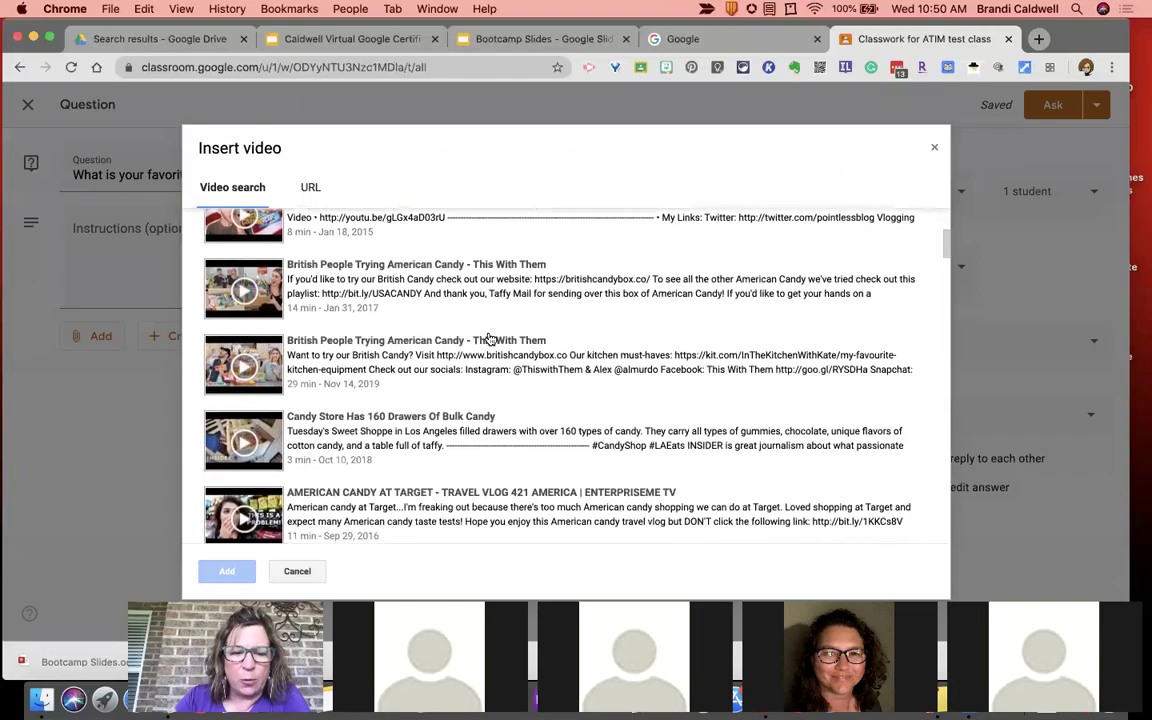
pyautogui.scroll(-4, 490, 340)
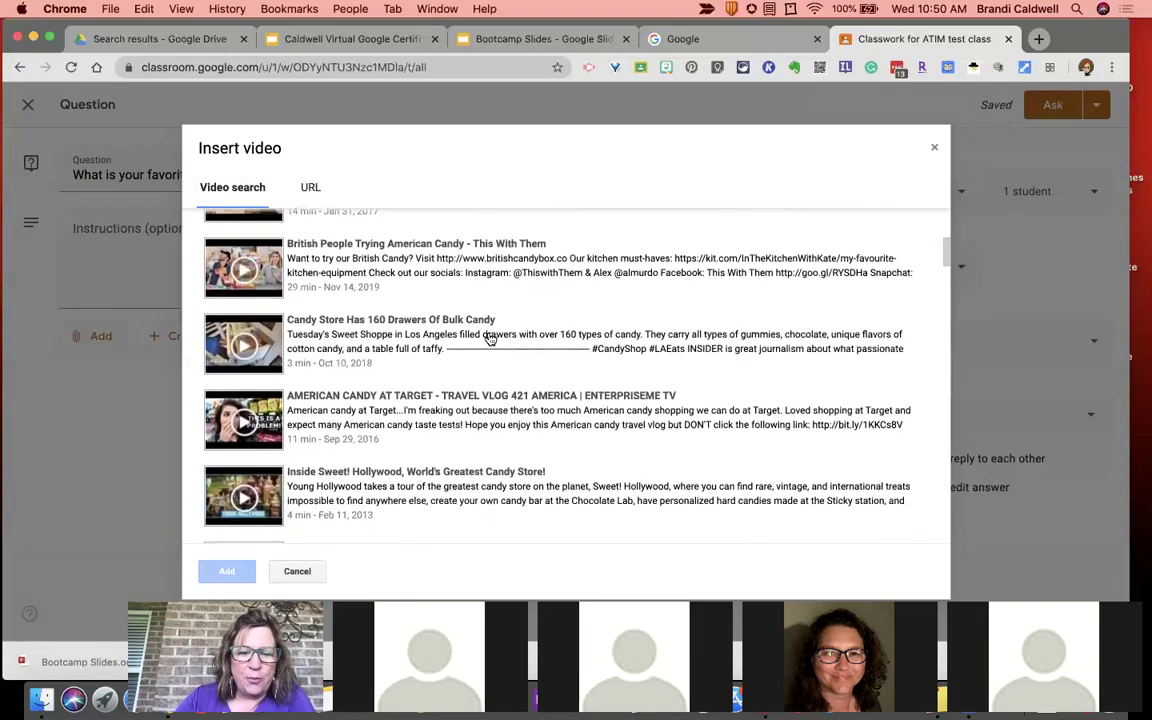
pyautogui.scroll(-1, 490, 338)
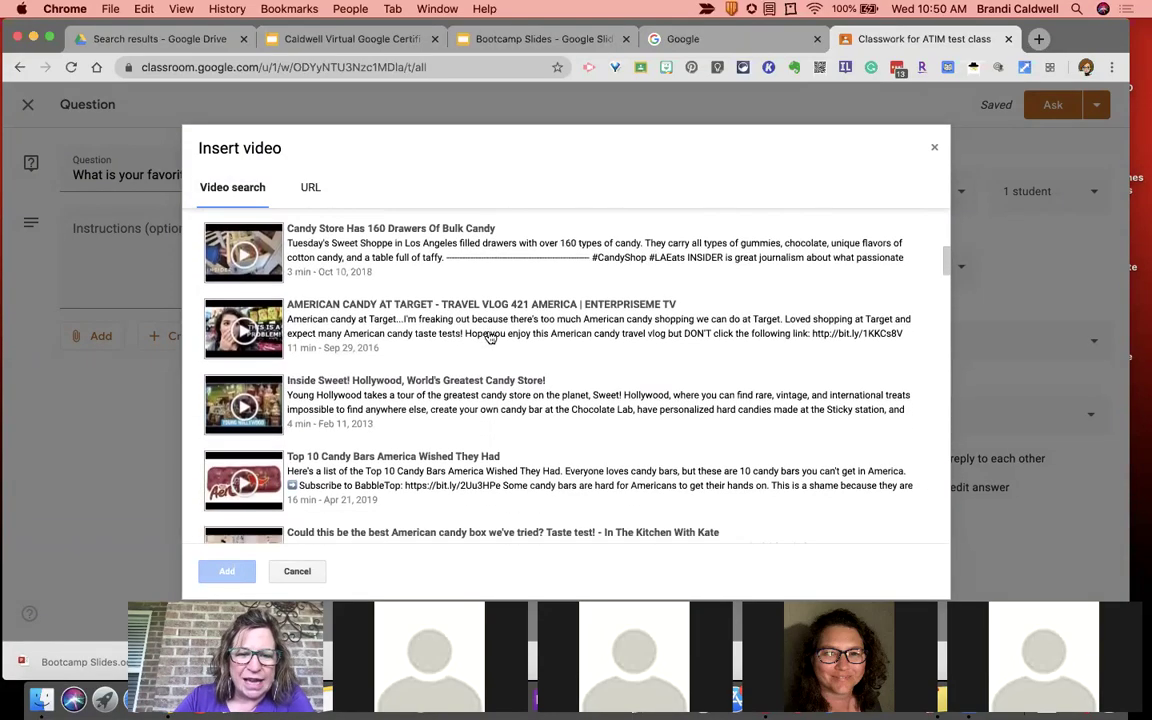
pyautogui.click(484, 255)
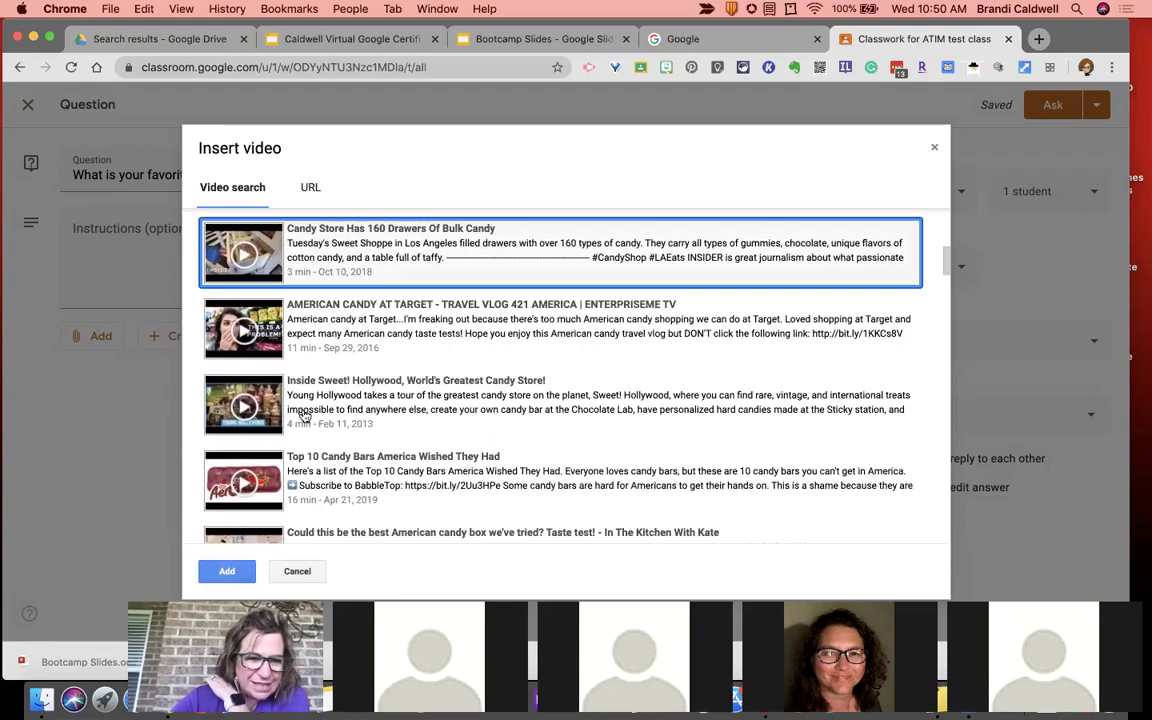
pyautogui.click(227, 571)
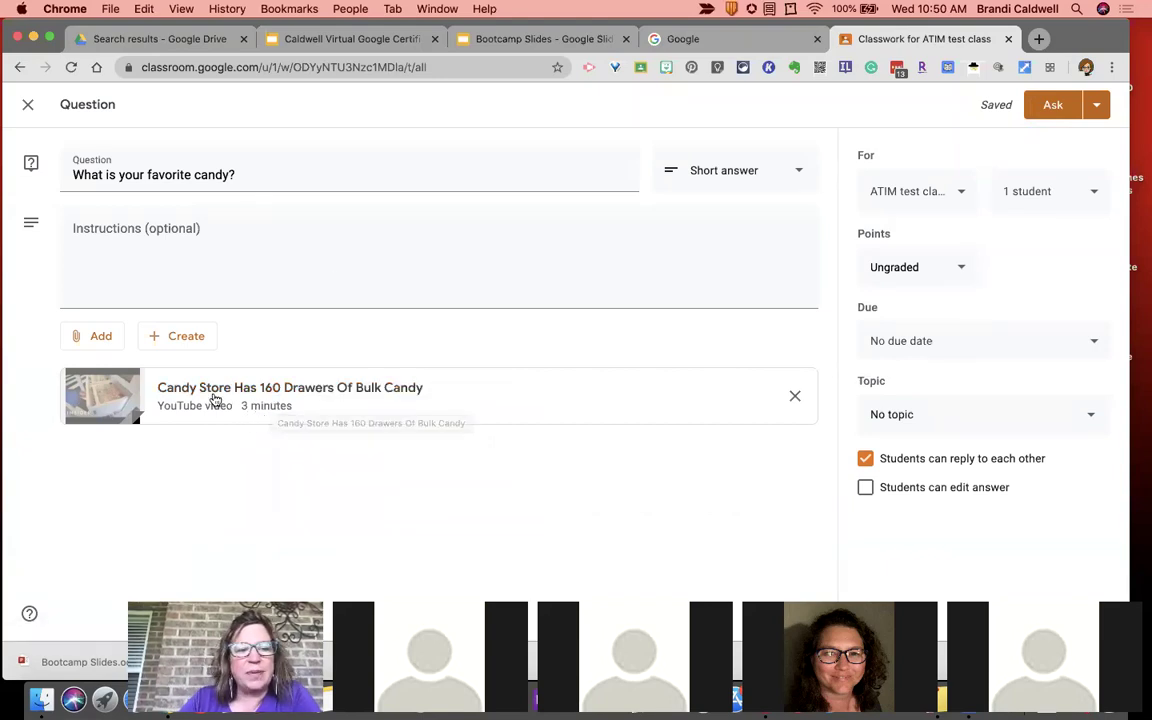
# - Post the candy question to the class and view its student answers before returning to the classwork list
pyautogui.click(1052, 105)
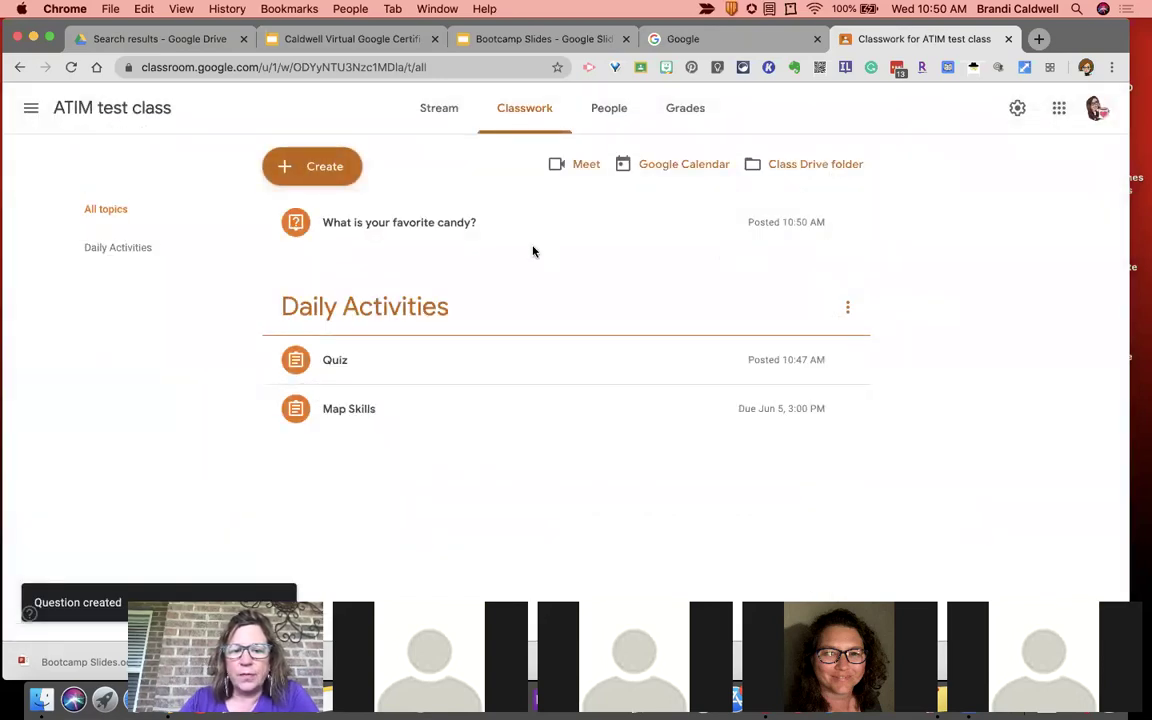
pyautogui.click(472, 225)
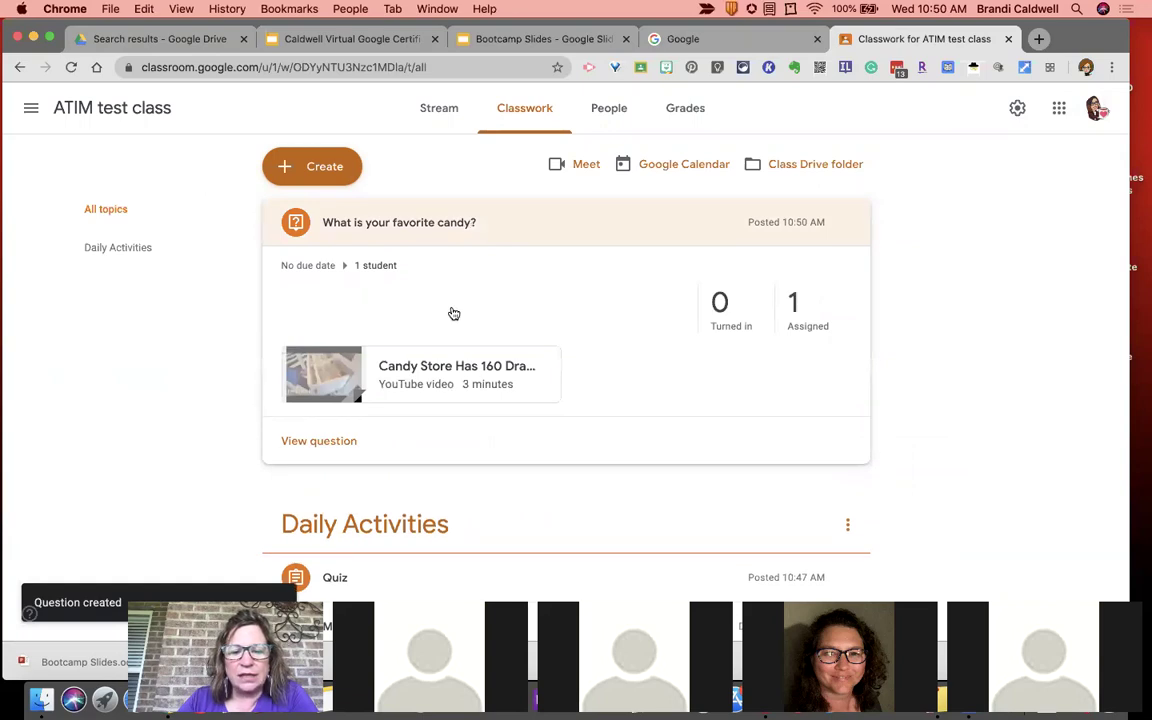
pyautogui.click(340, 442)
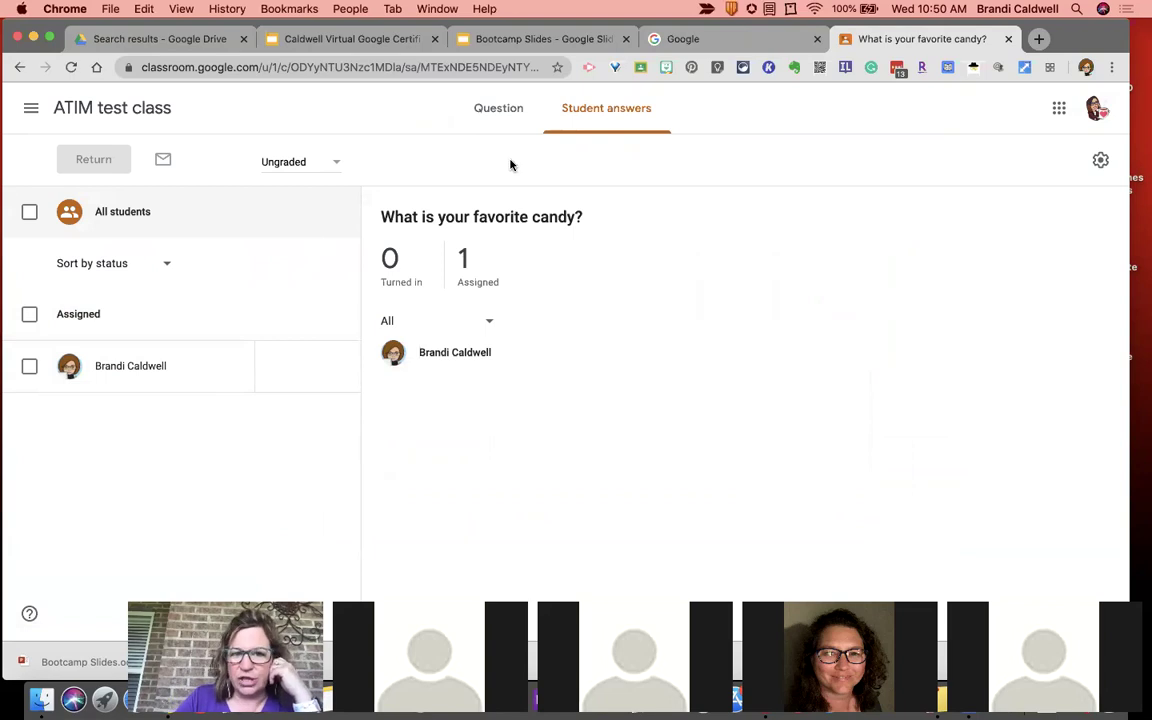
pyautogui.click(20, 67)
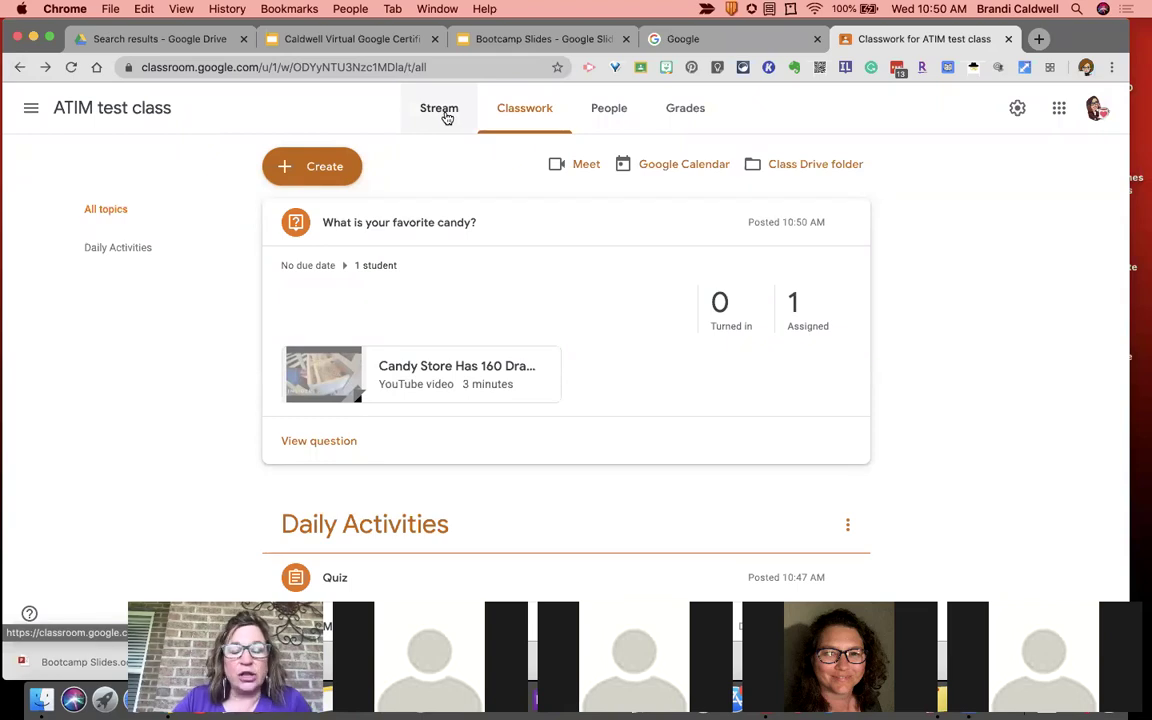
# - Examine the question, assignment and welcome posts in the class stream
pyautogui.click(447, 117)
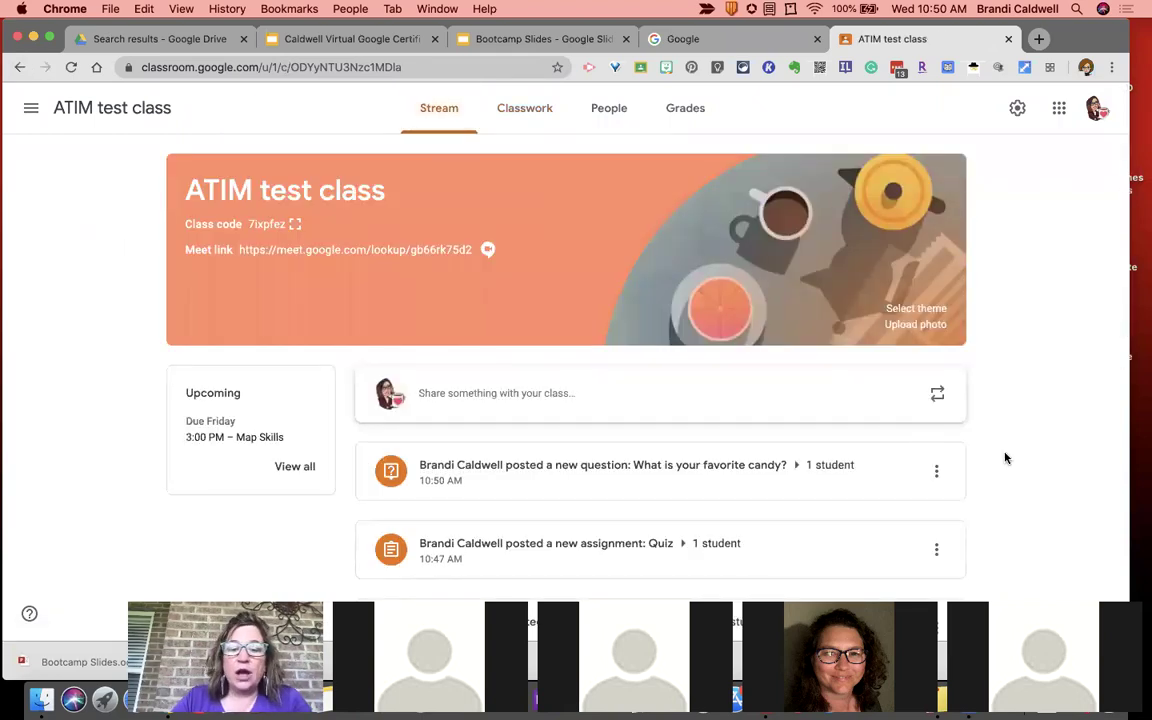
pyautogui.scroll(-3, 1006, 458)
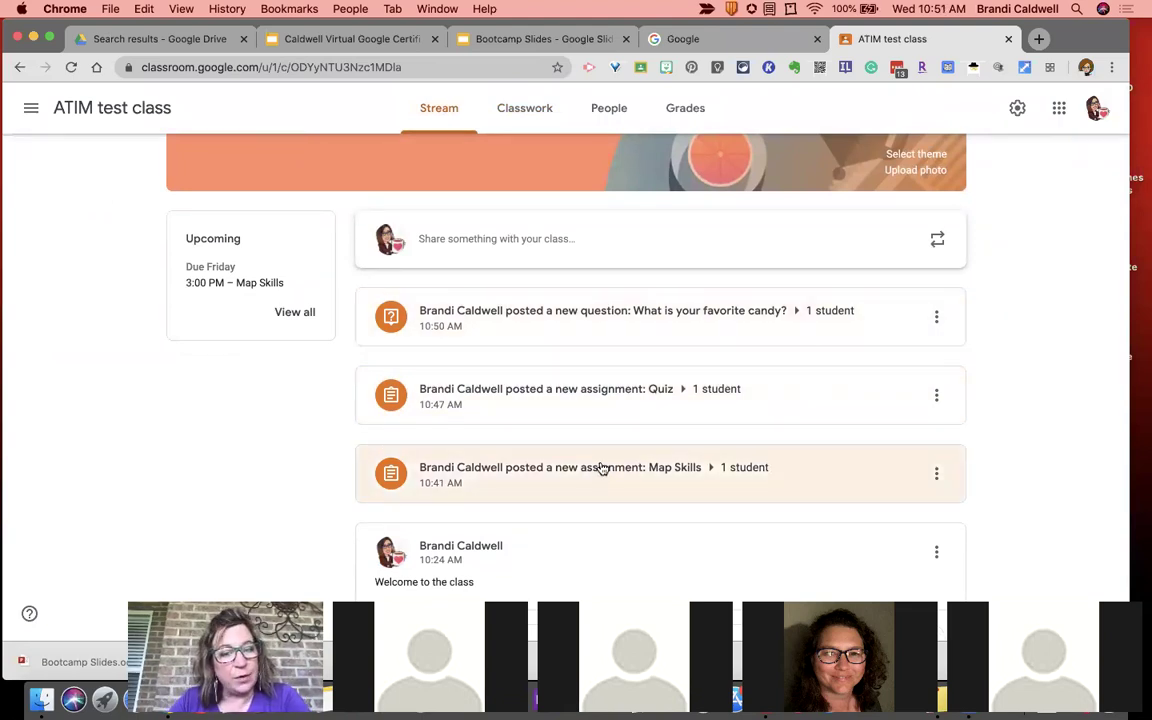
pyautogui.scroll(-1, 591, 479)
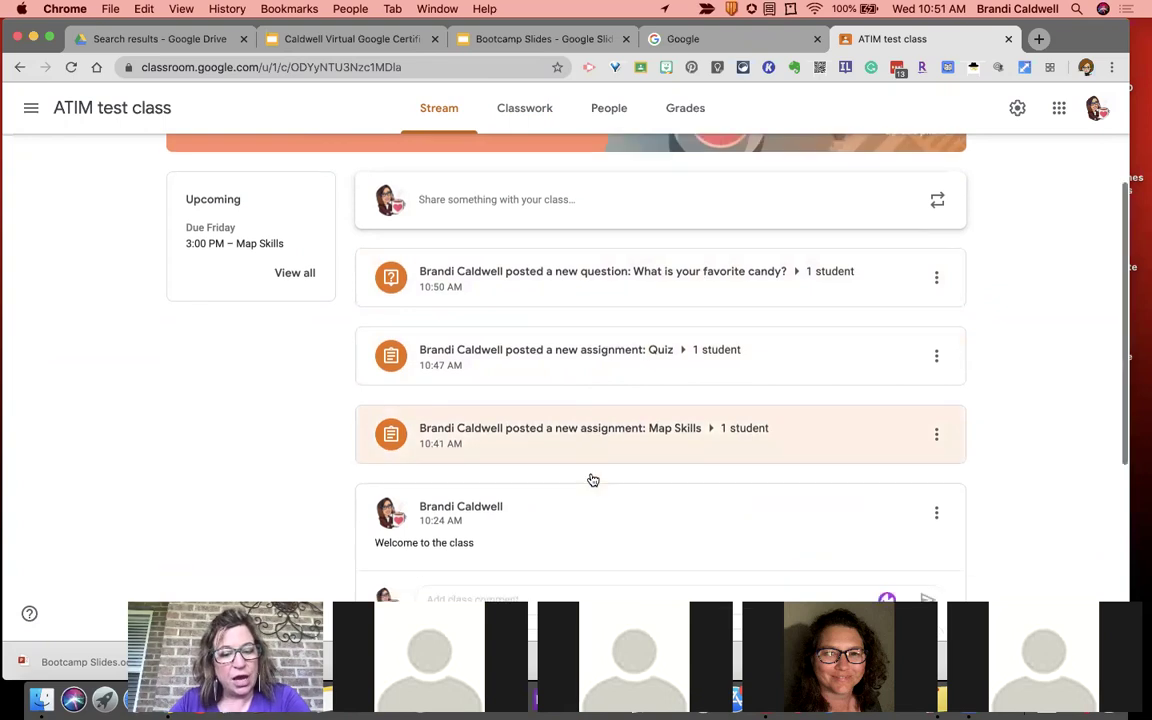
pyautogui.scroll(-2, 593, 480)
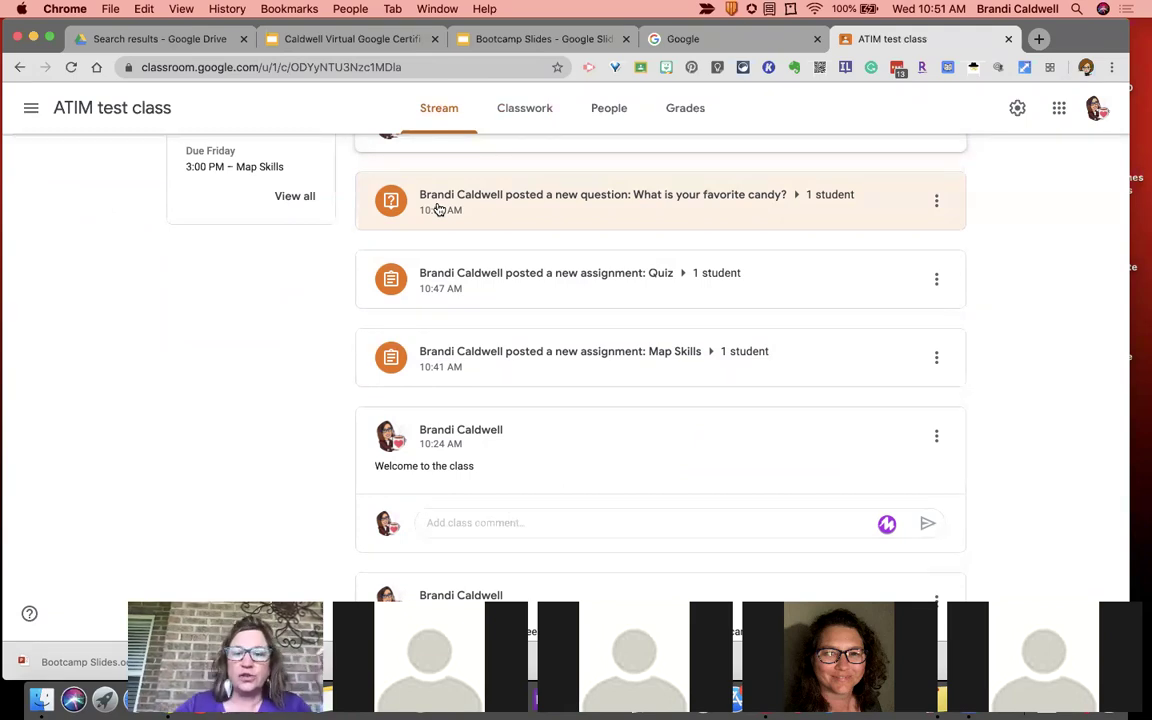
pyautogui.scroll(5, 437, 210)
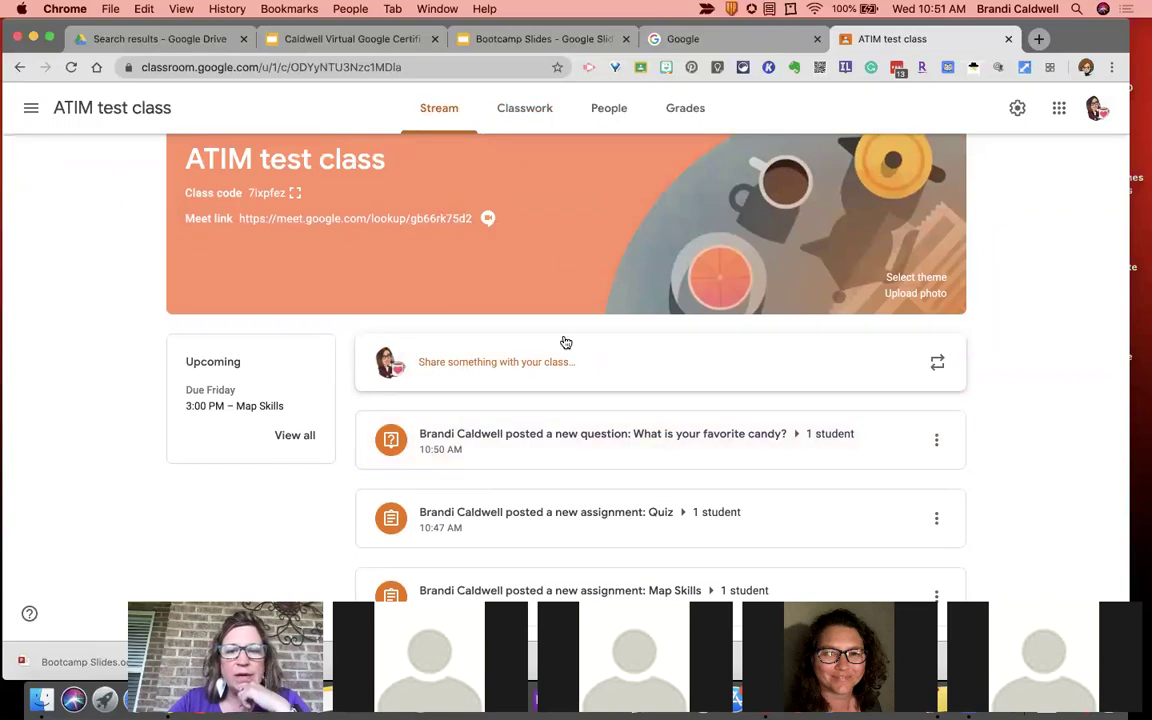
# - Open a blank Material post from the classwork page to view its fields, and close it without posting
pyautogui.click(530, 112)
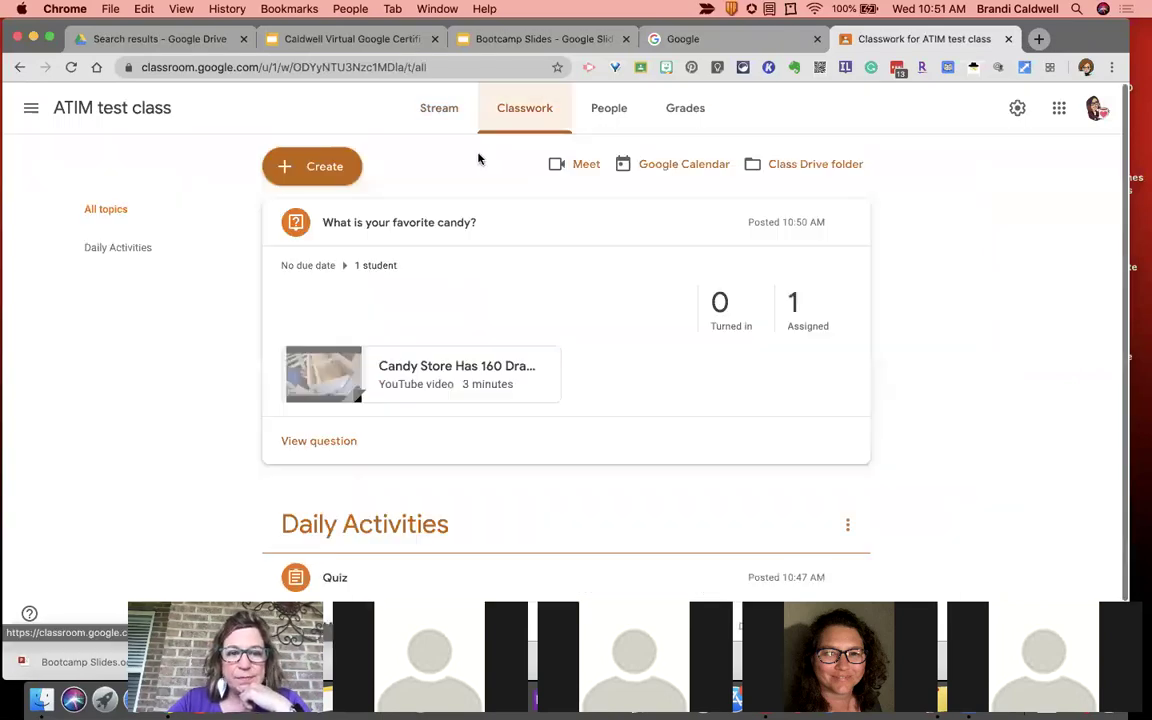
pyautogui.click(314, 170)
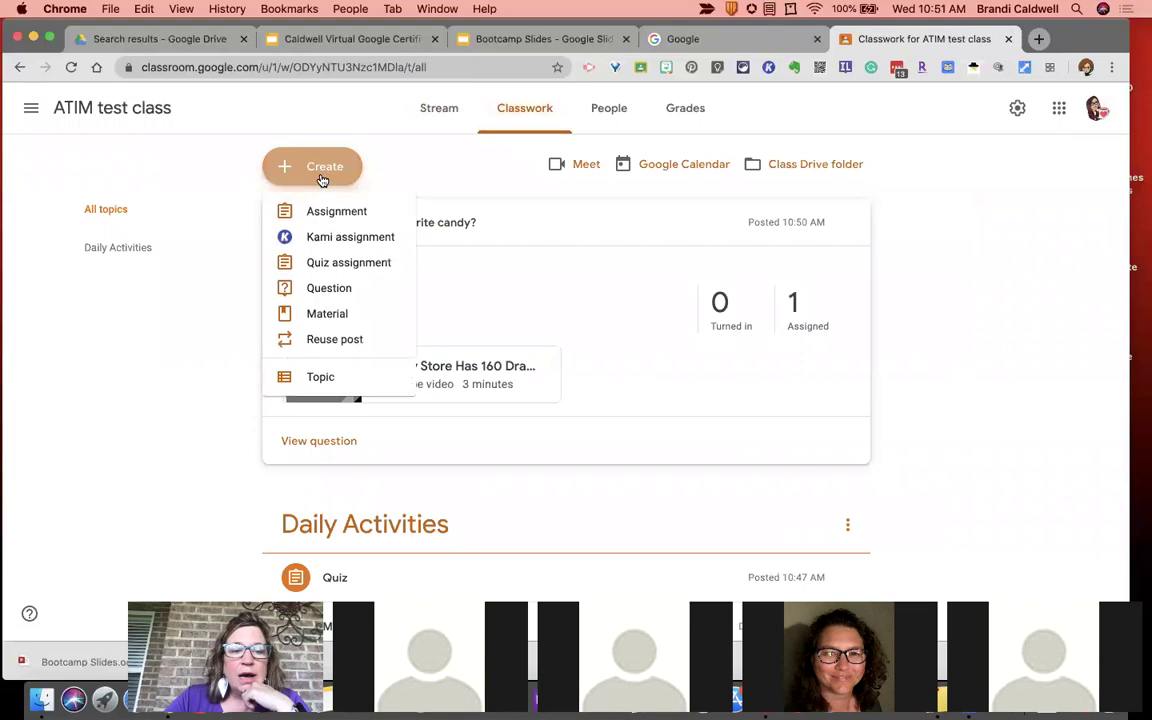
pyautogui.click(338, 315)
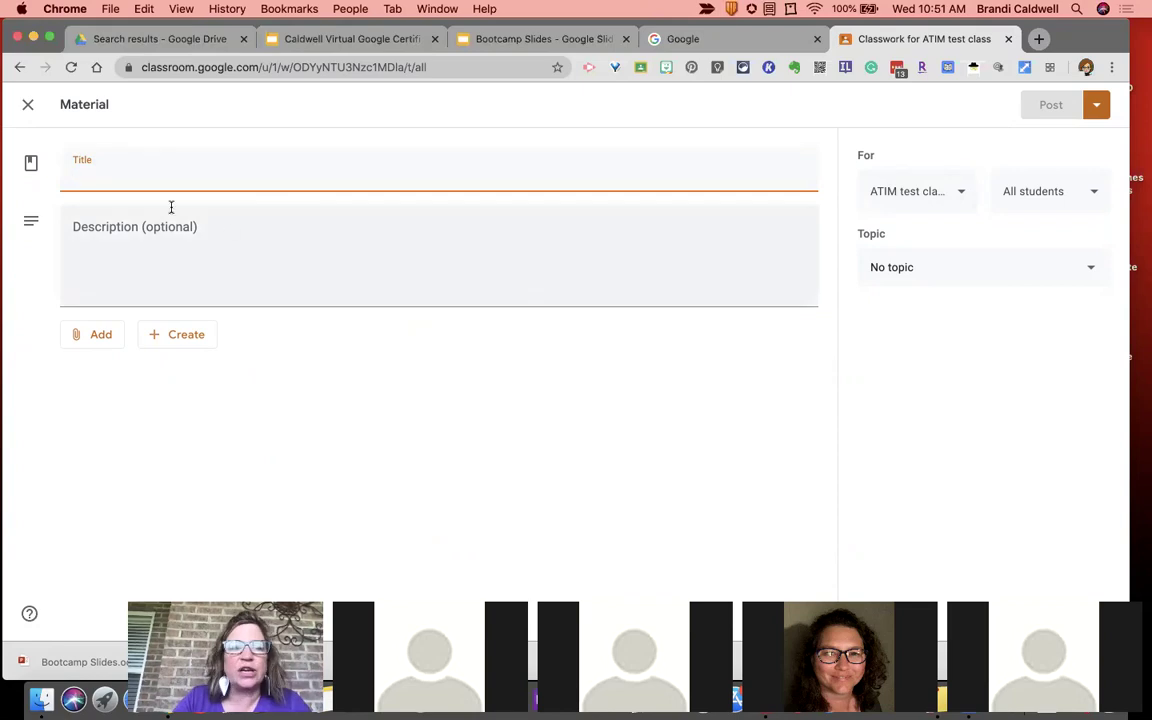
pyautogui.click(28, 106)
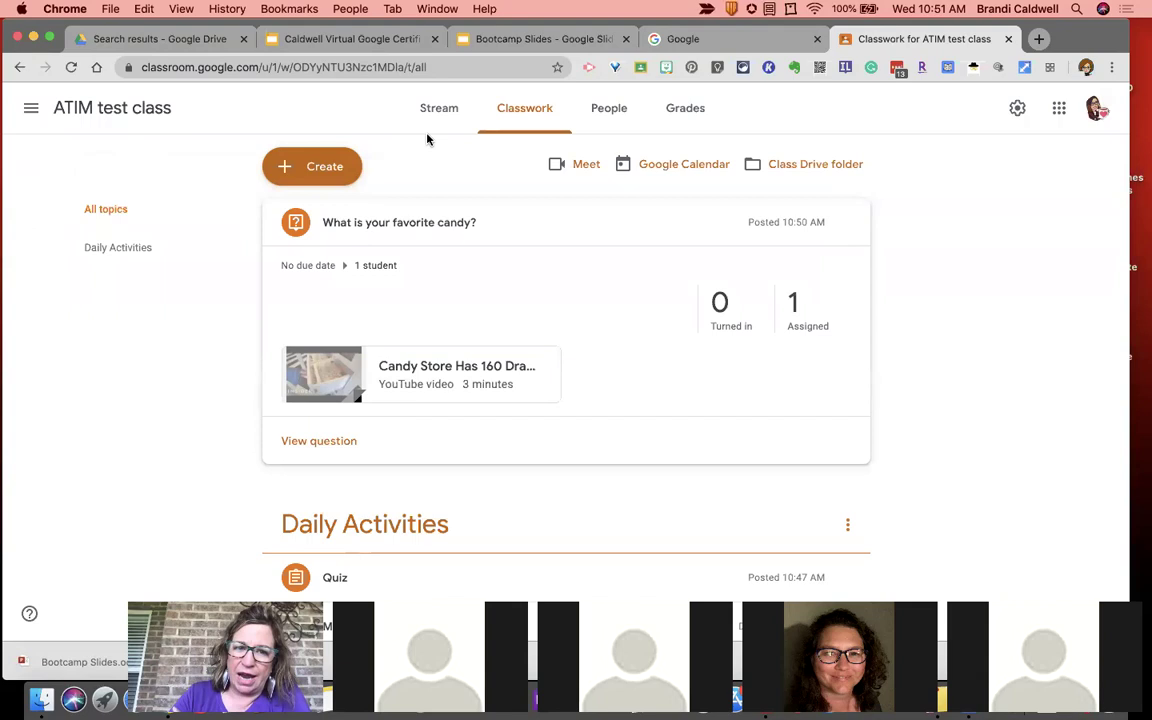
# - Reuse the "Try this sample quiz" post from the Jacksonville High School PD class, keeping new copies of all attachments
pyautogui.click(350, 178)
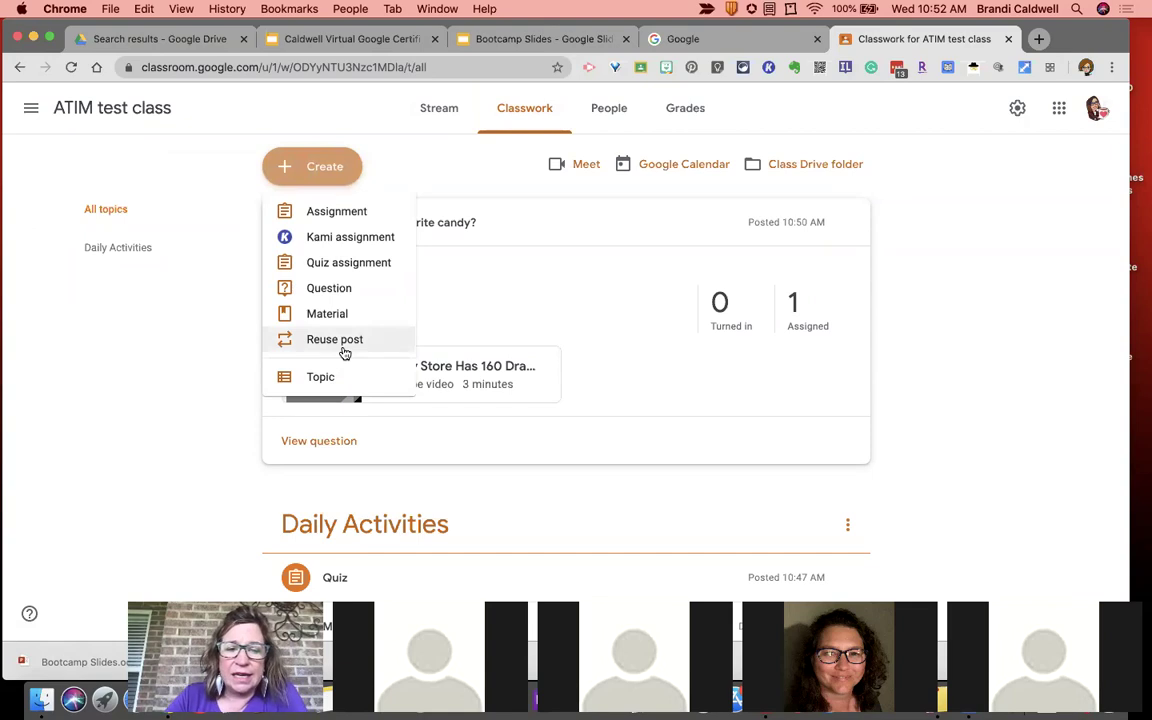
pyautogui.click(340, 345)
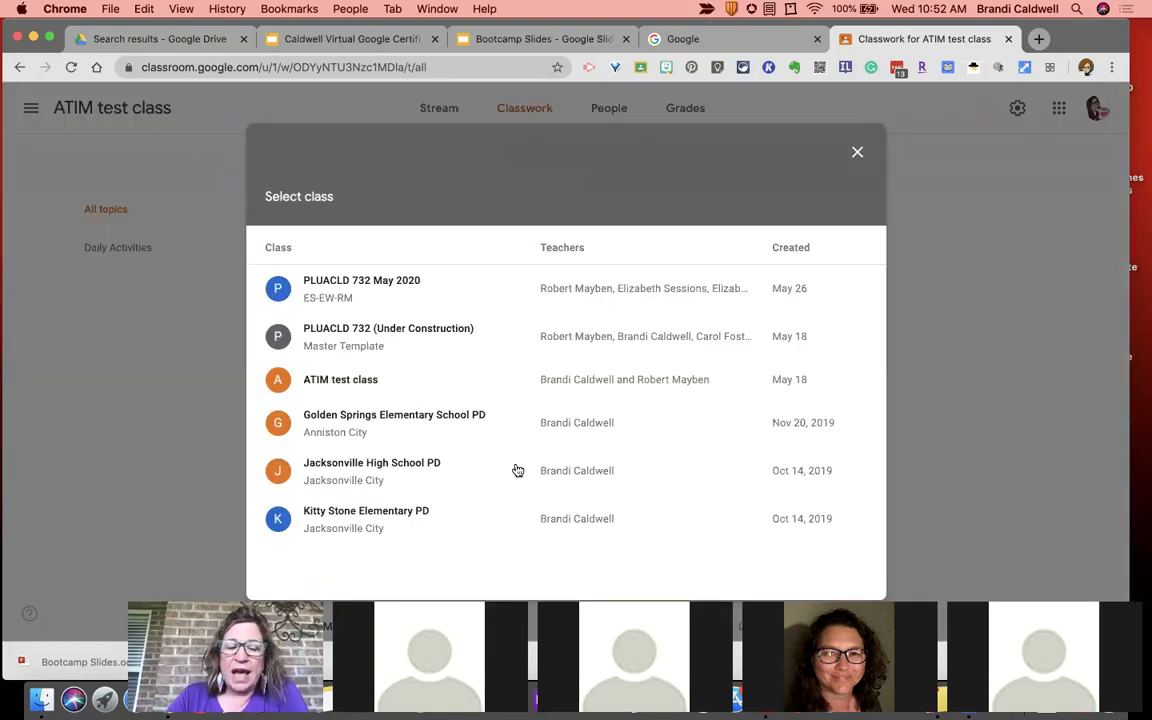
pyautogui.click(616, 476)
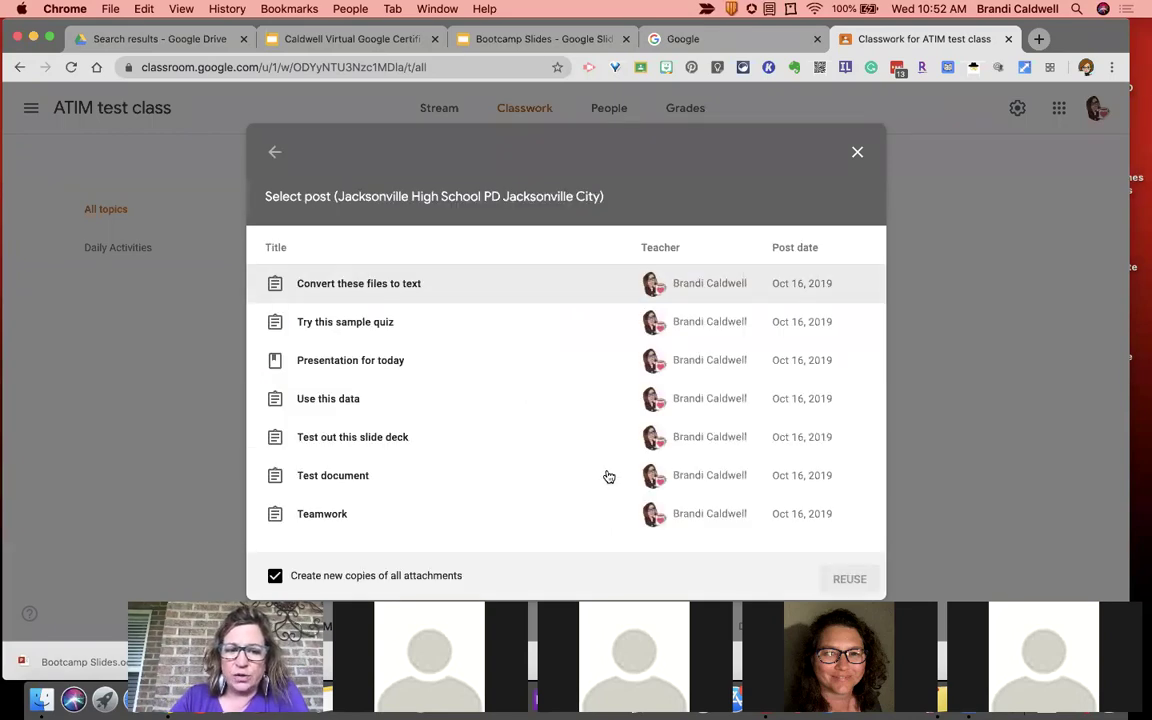
pyautogui.click(404, 324)
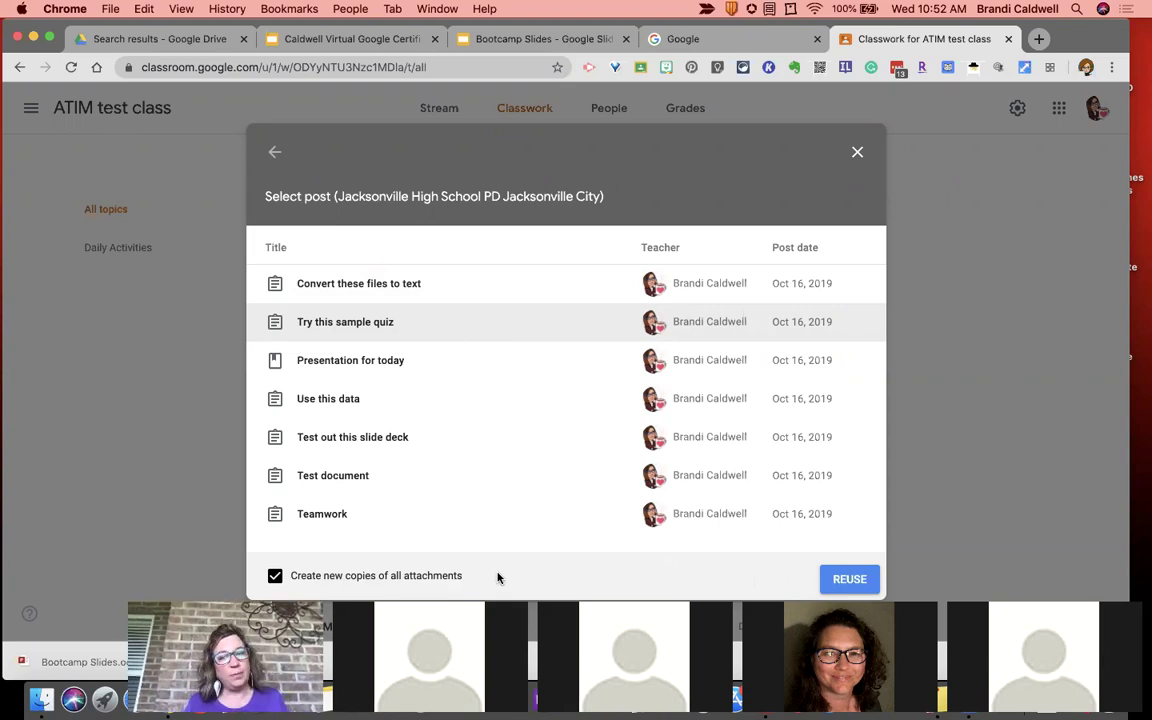
pyautogui.click(836, 579)
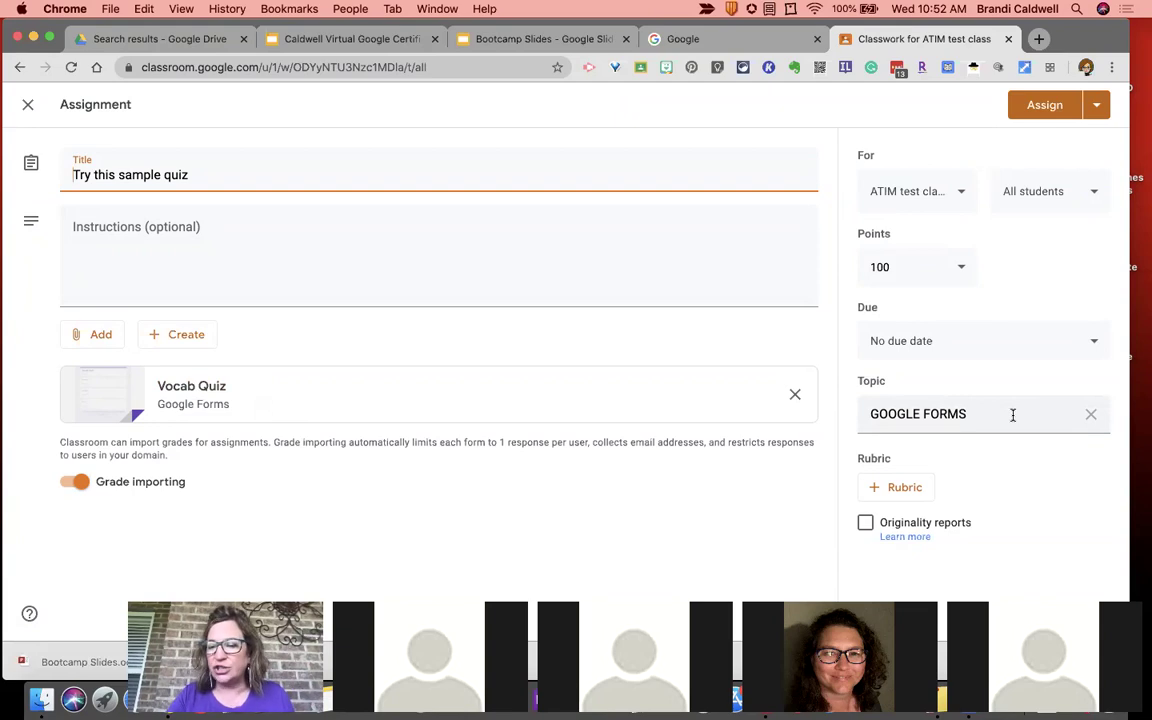
# - Assign the reused sample quiz to only the first listed student and view its post in the class stream
pyautogui.click(1072, 193)
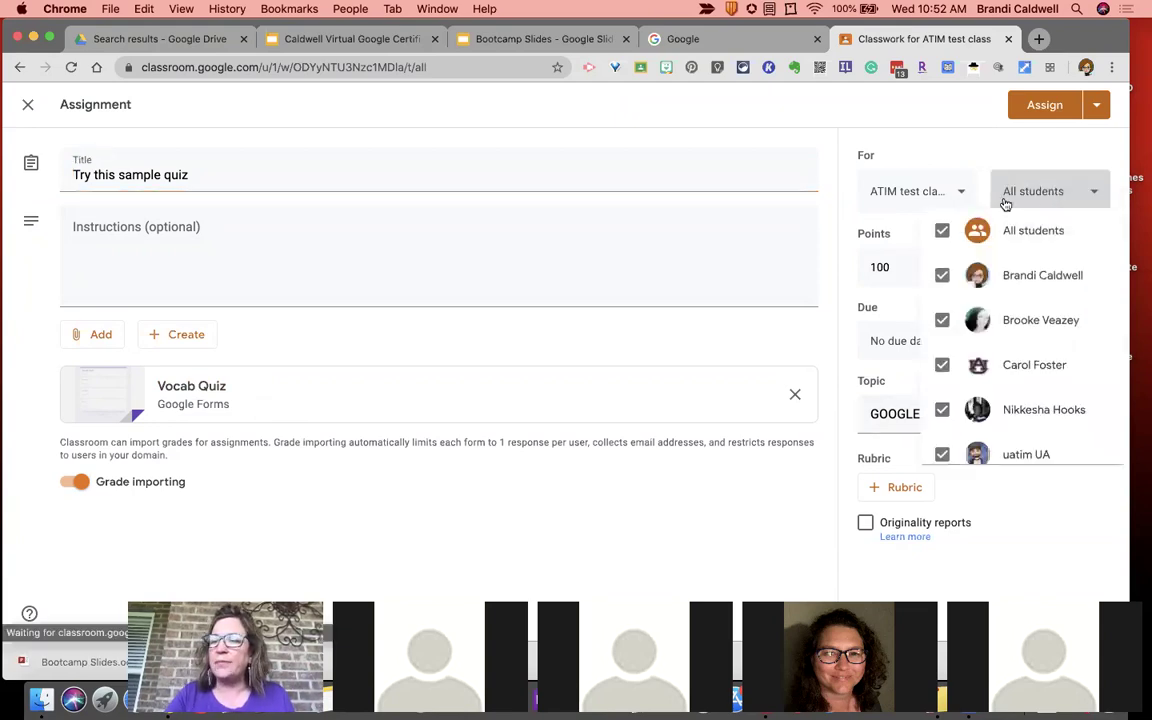
pyautogui.click(932, 243)
pyautogui.click(934, 286)
pyautogui.click(955, 150)
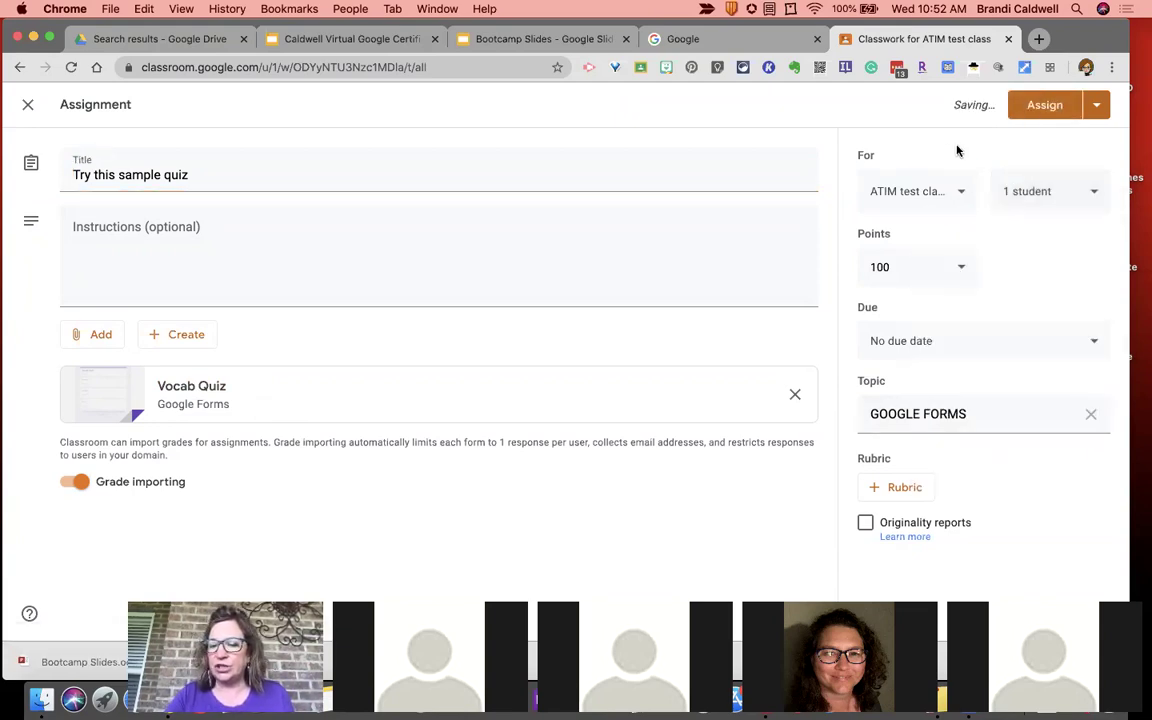
pyautogui.click(1045, 112)
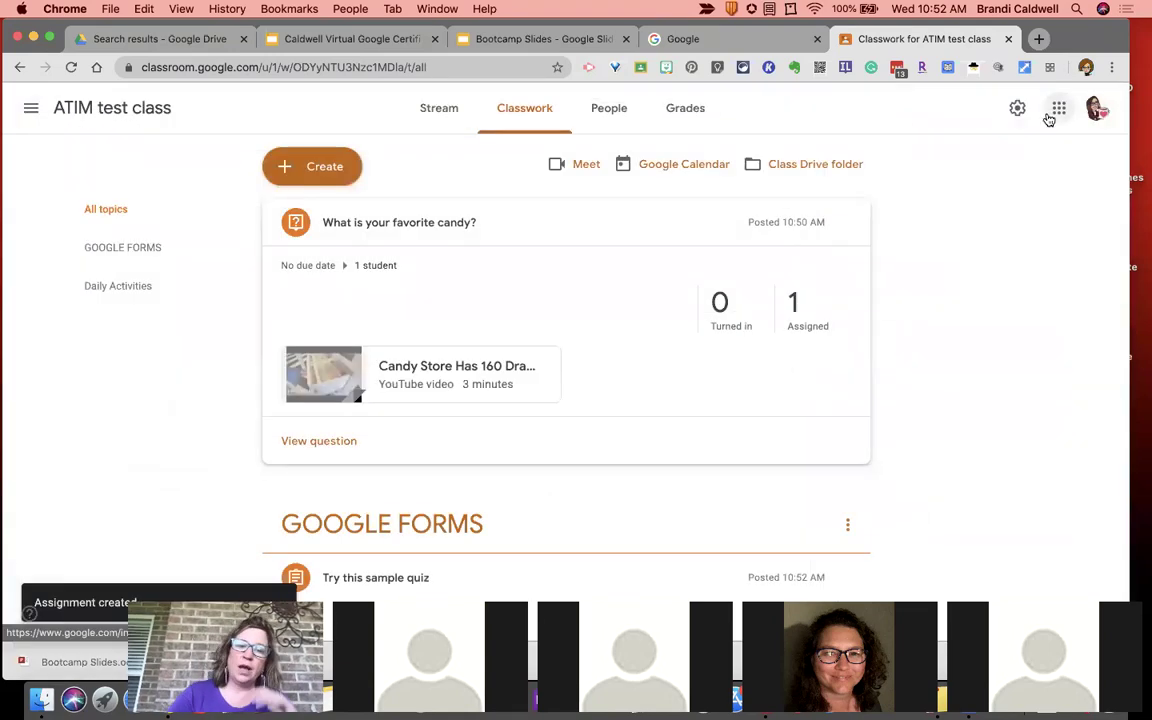
pyautogui.scroll(-3, 946, 354)
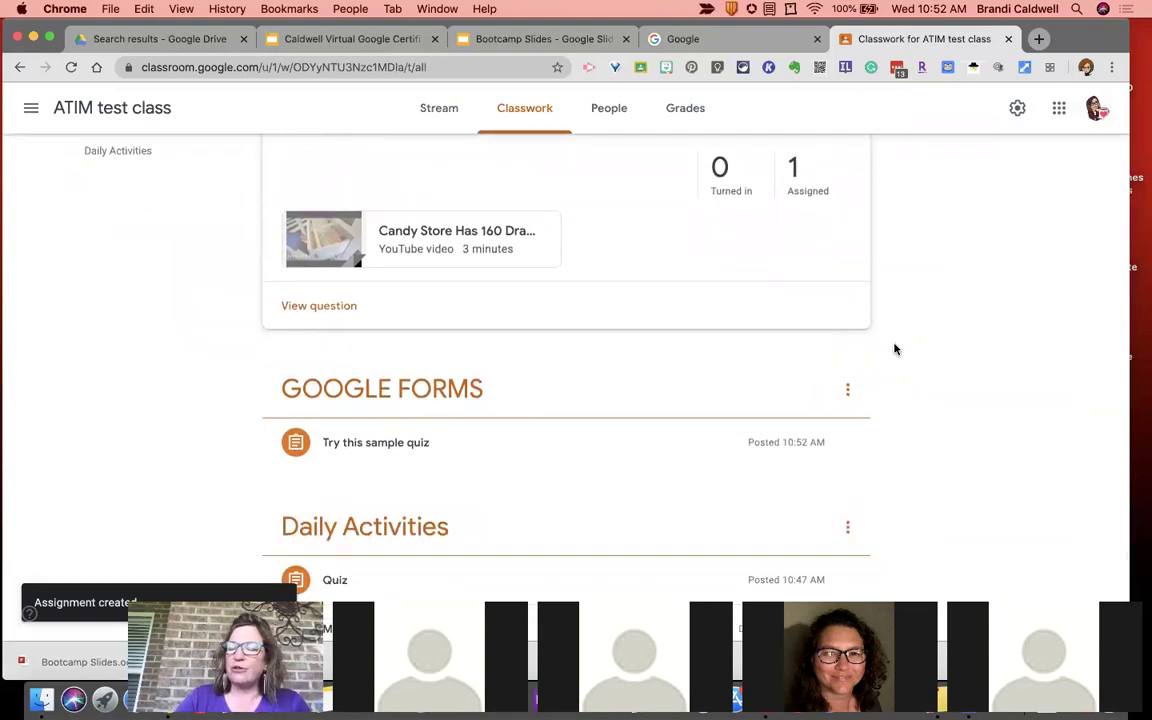
pyautogui.scroll(3, 895, 349)
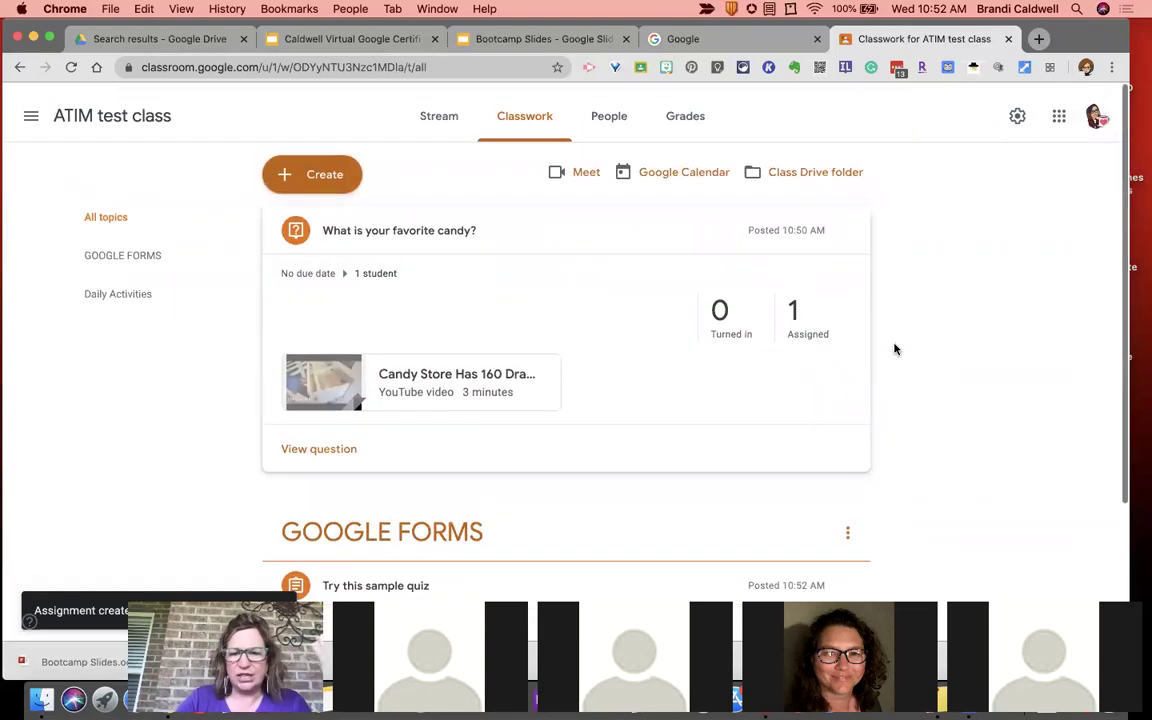
pyautogui.click(439, 116)
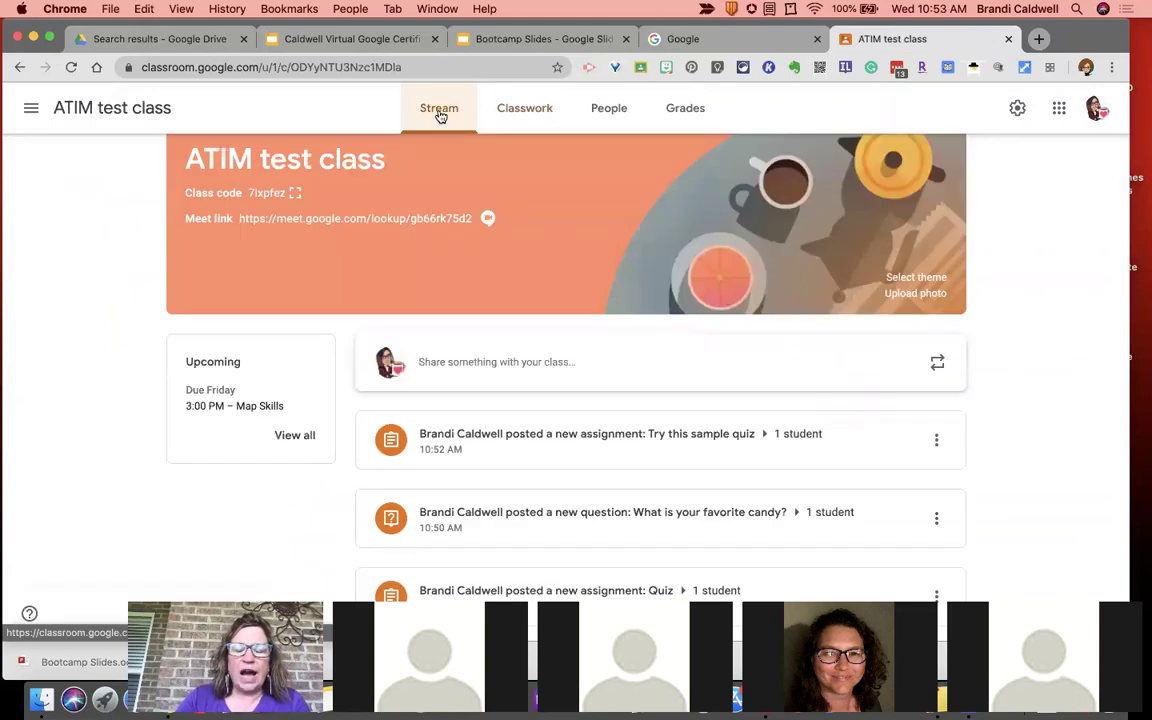
# - Create a classwork topic named "Materials"
pyautogui.click(524, 116)
pyautogui.click(312, 168)
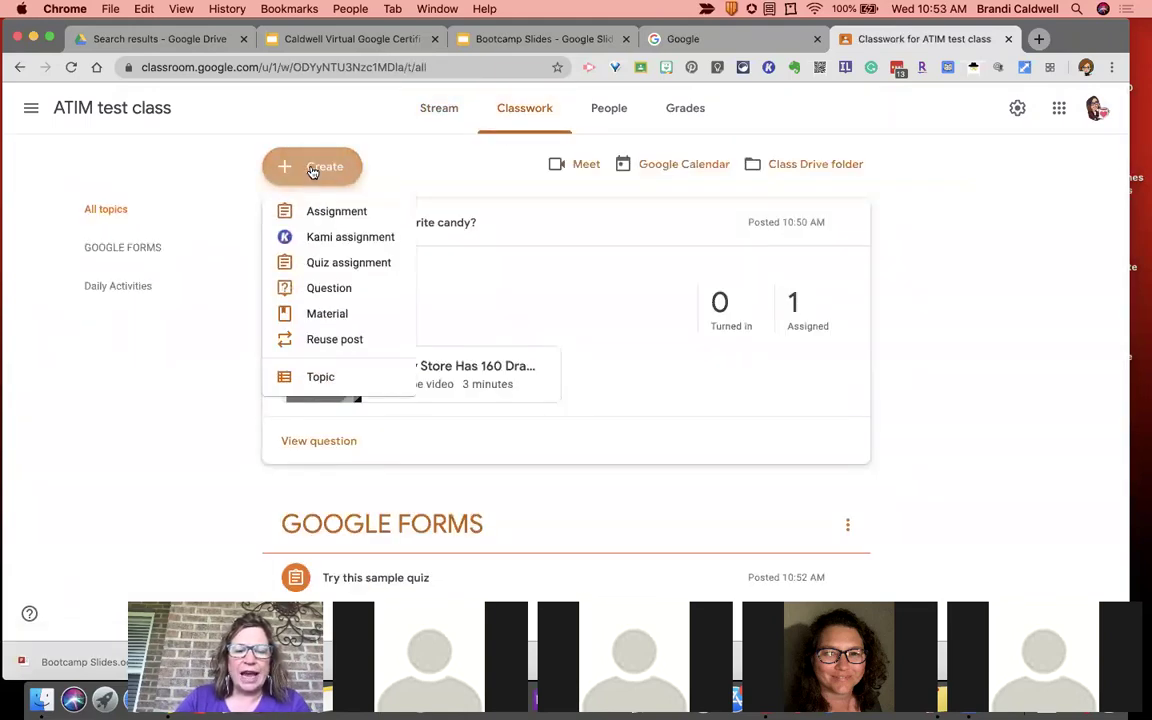
pyautogui.click(313, 380)
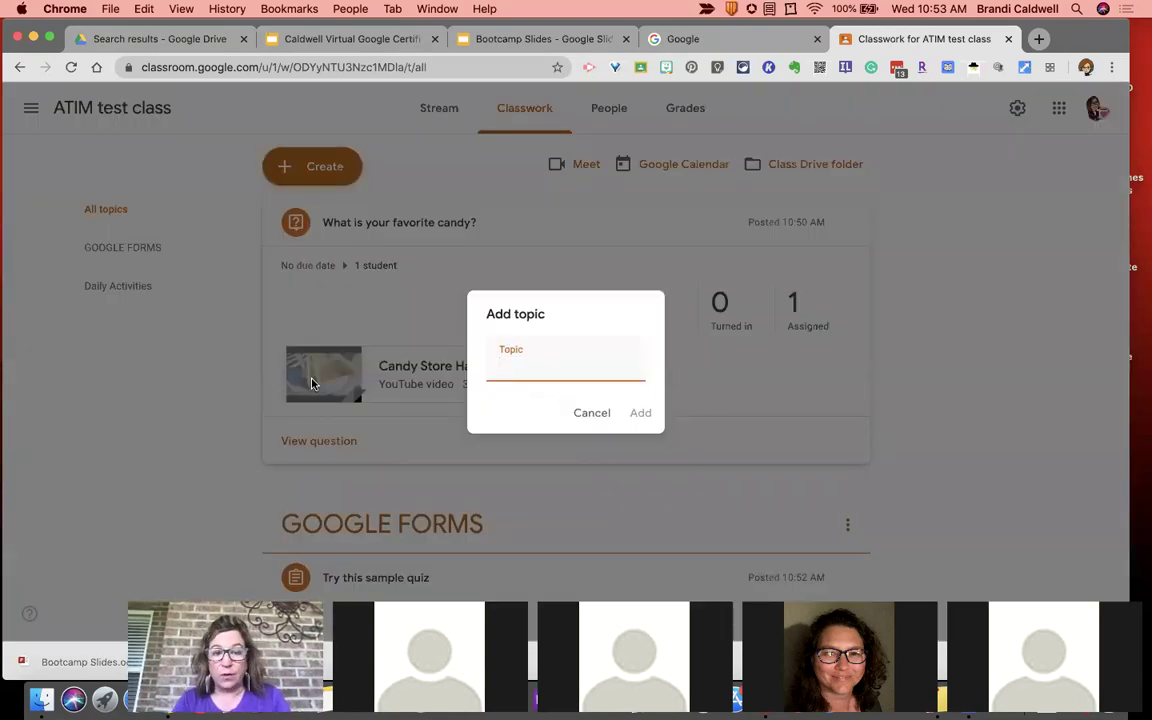
pyautogui.write('Materials')
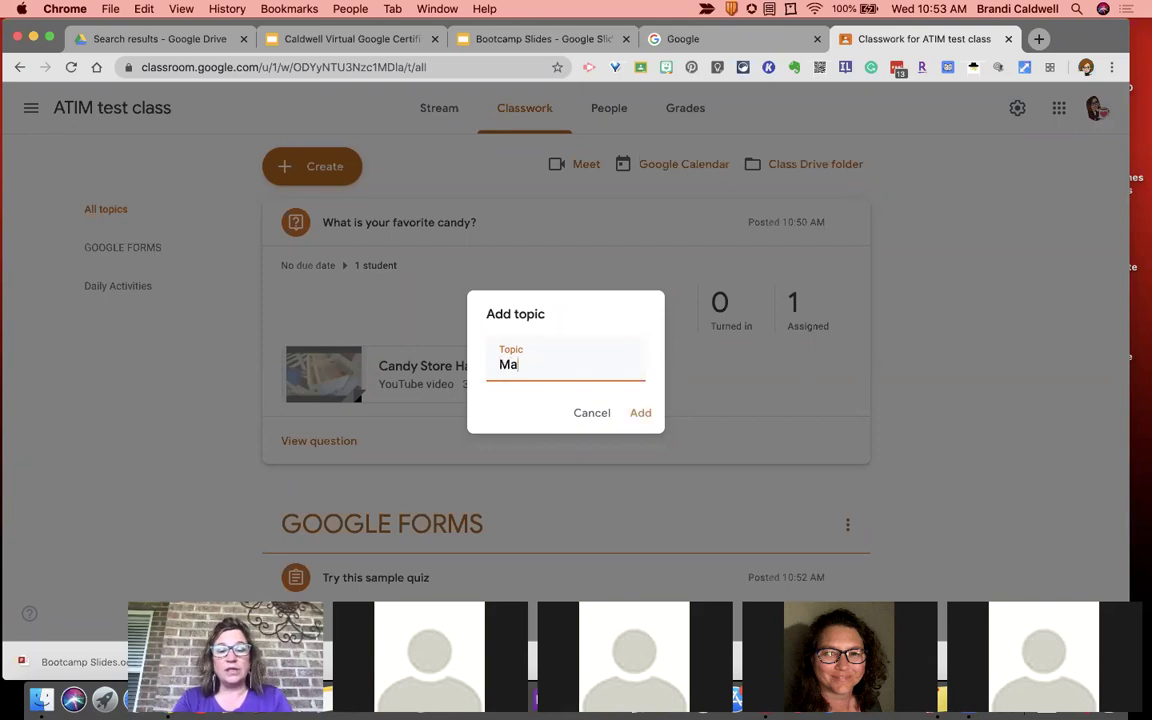
pyautogui.click(636, 413)
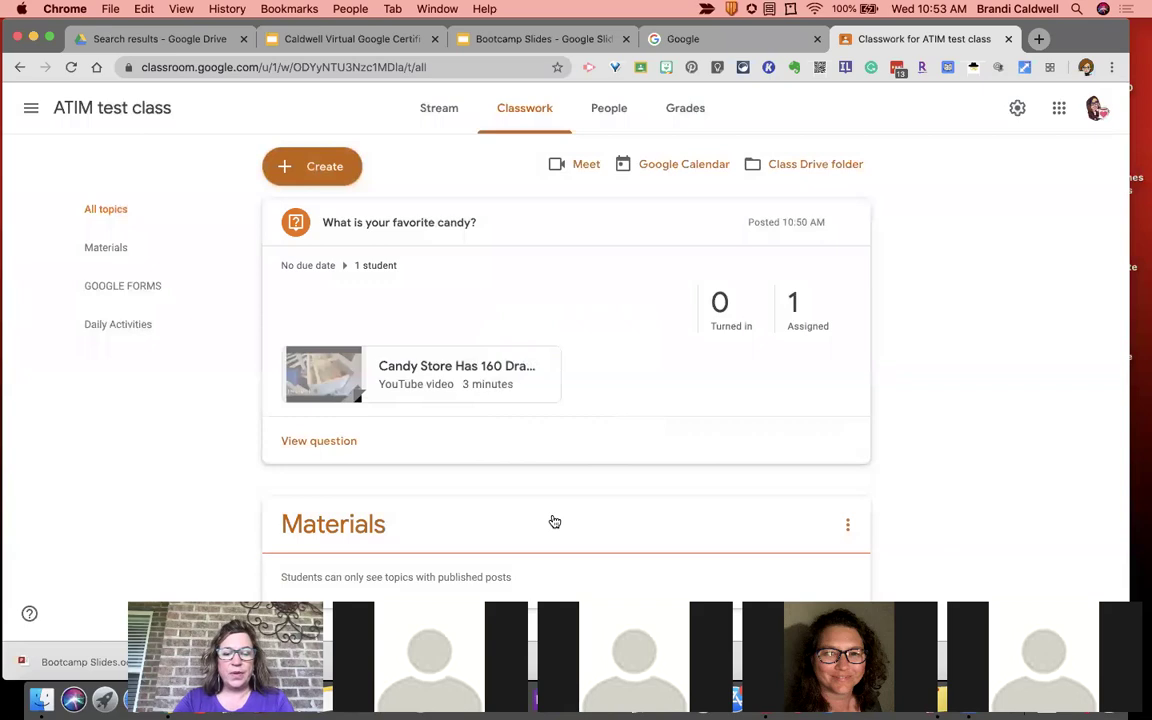
# - Collapse the "What is your favorite candy?" question and move it under the Materials topic
pyautogui.scroll(-3, 553, 522)
pyautogui.scroll(2, 555, 520)
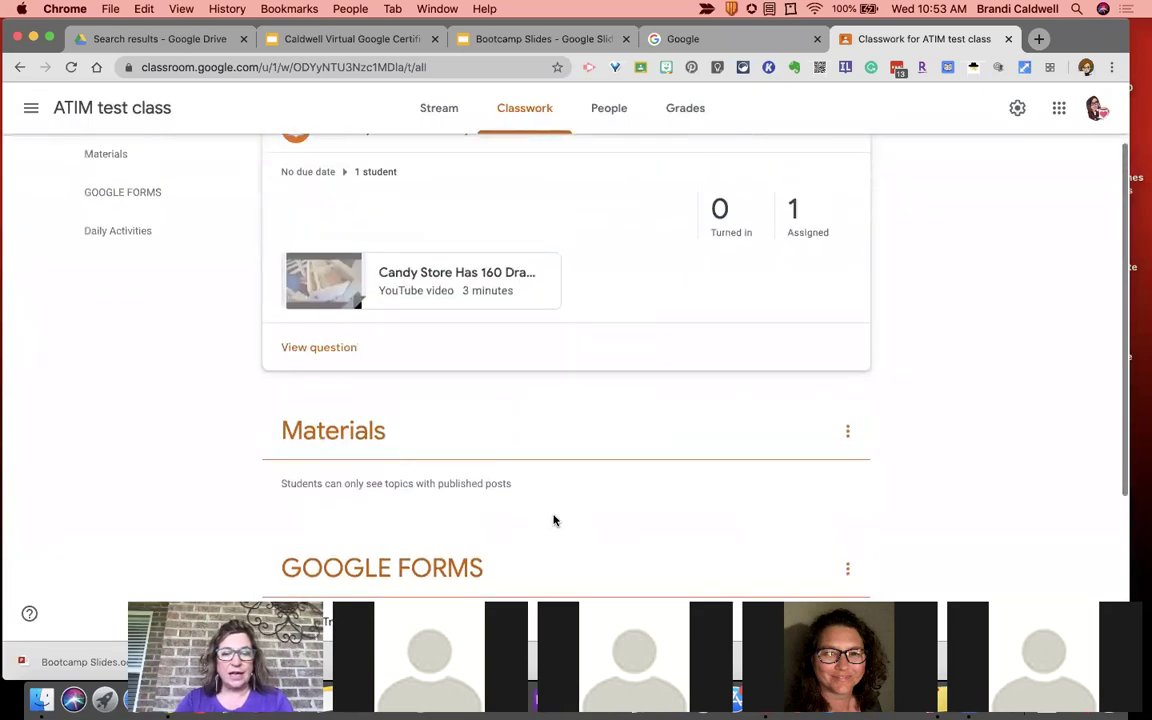
pyautogui.scroll(2, 555, 520)
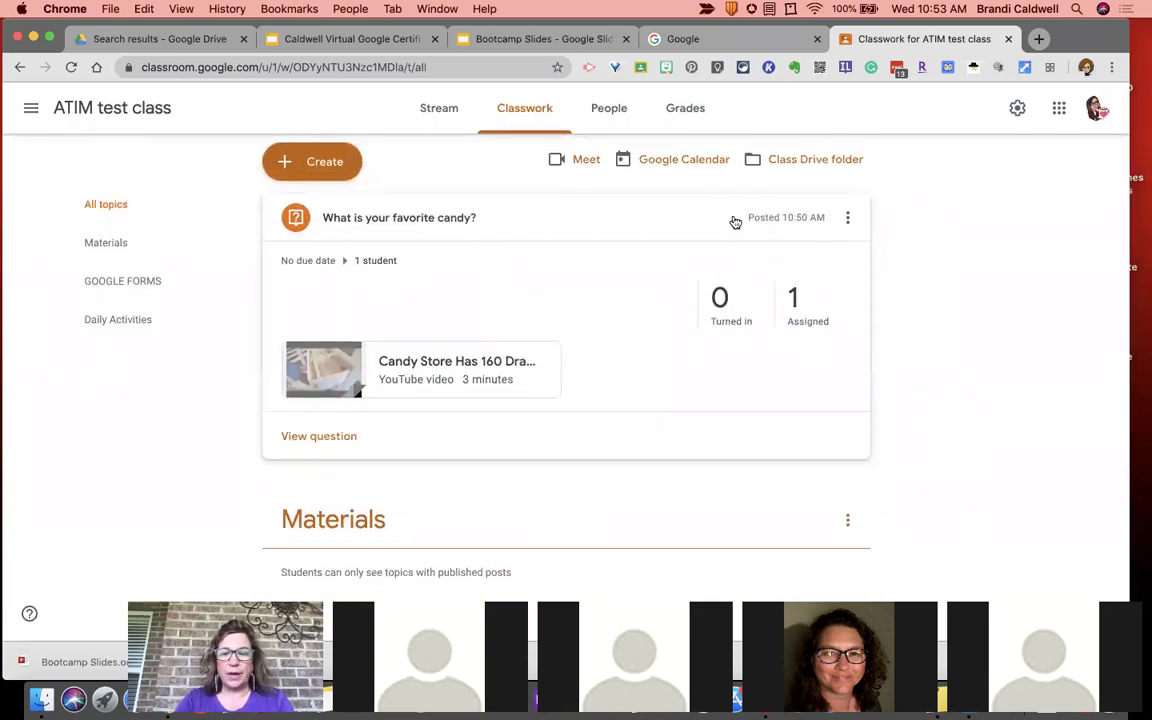
pyautogui.click(470, 219)
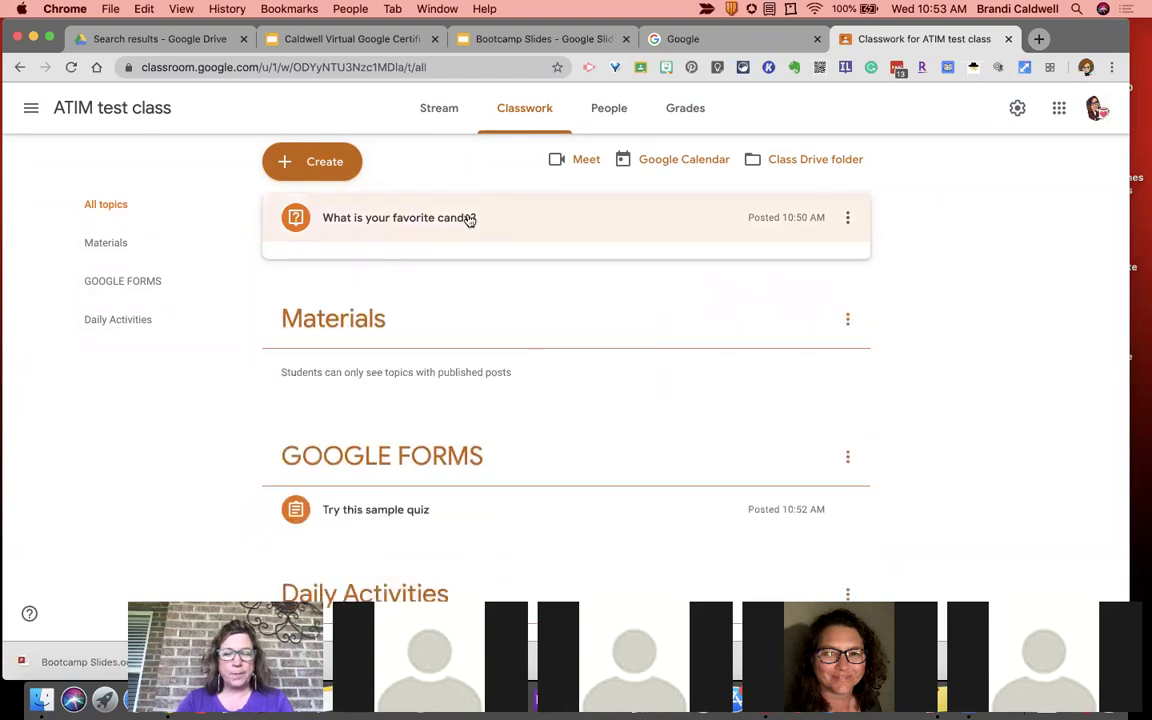
pyautogui.moveTo(458, 218); pyautogui.dragTo(420, 306)
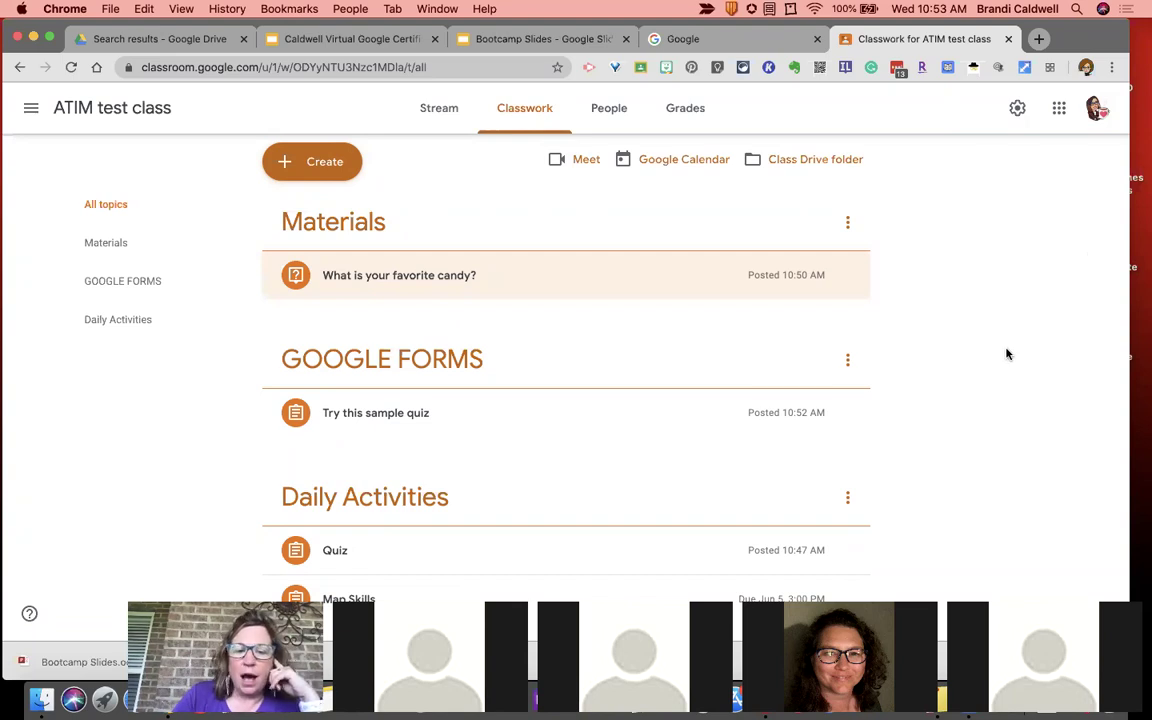
# - Try moving the candy question between the Materials and GOOGLE FORMS topics
pyautogui.moveTo(548, 270); pyautogui.dragTo(540, 400)
pyautogui.moveTo(681, 409); pyautogui.dragTo(504, 275)
pyautogui.moveTo(419, 412); pyautogui.dragTo(393, 283)
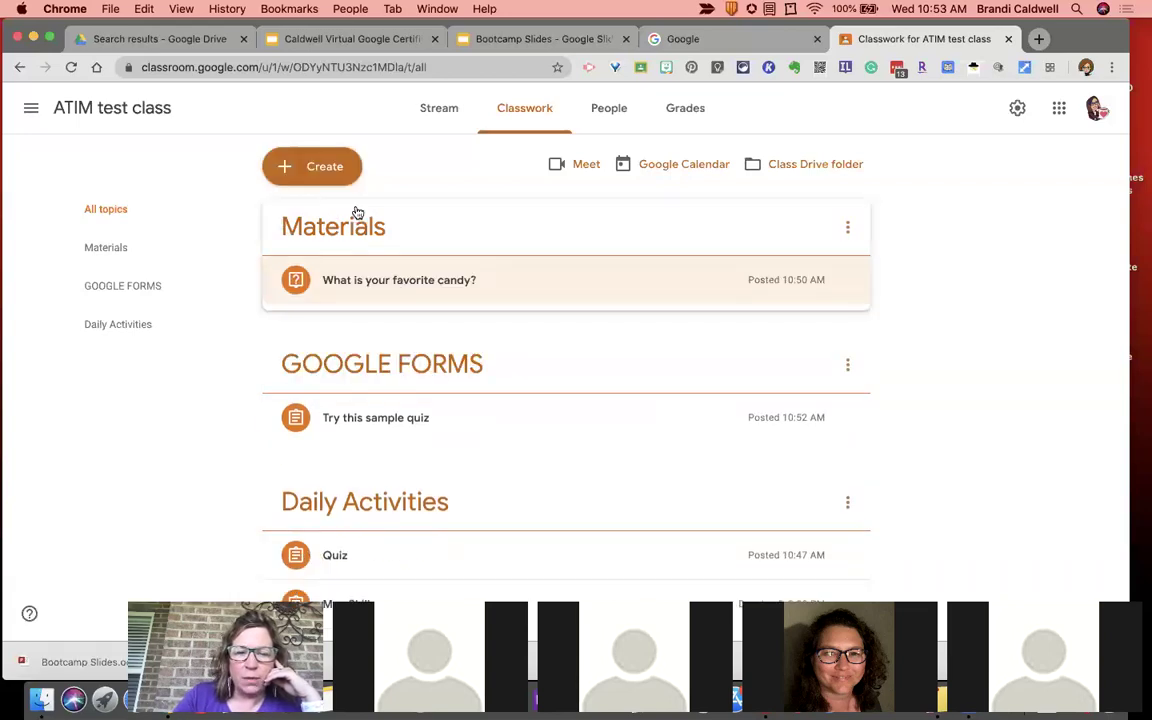
# - Move the Materials topic below Daily Activities in the classwork list
pyautogui.moveTo(360, 212); pyautogui.dragTo(414, 518)
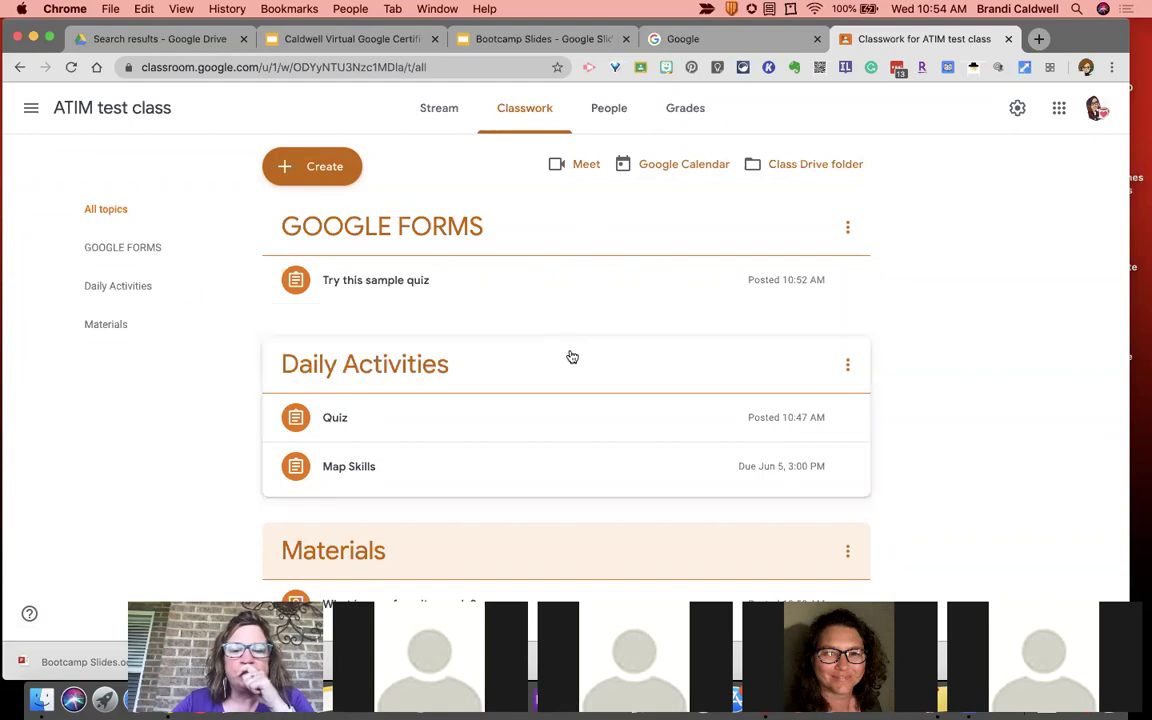
pyautogui.scroll(-1, 571, 435)
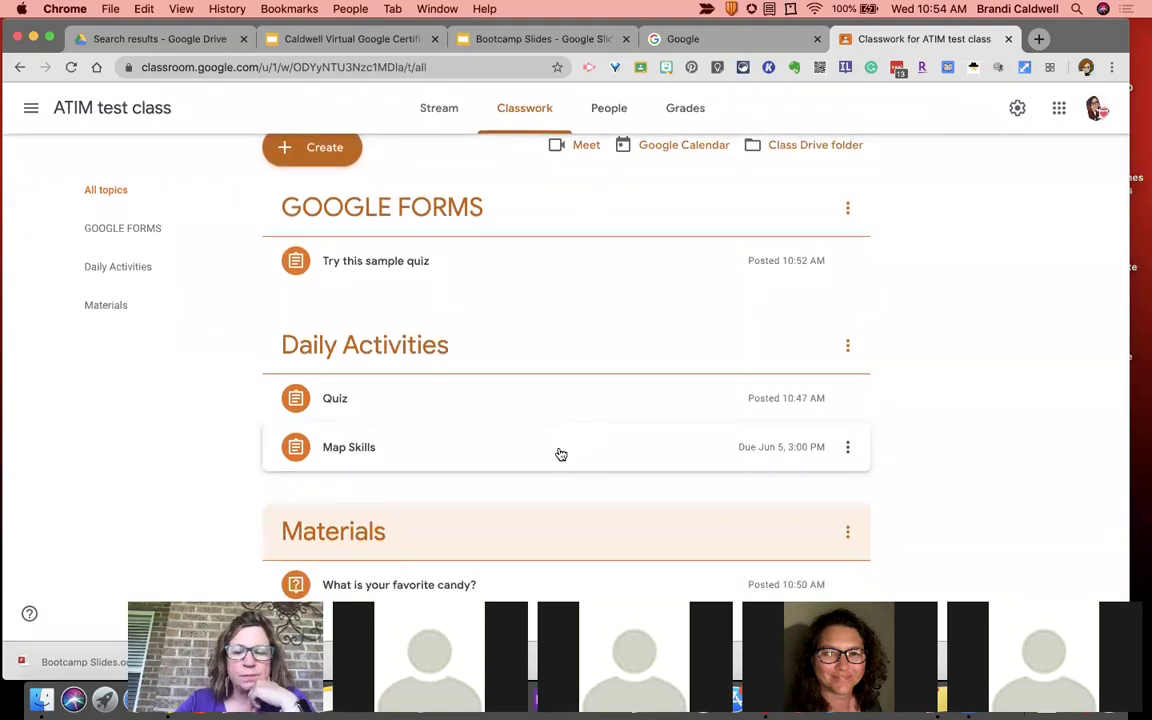
# - Open the Map Skills student work, examine the student's grade and rubric, and return to the classwork list
pyautogui.click(561, 455)
pyautogui.scroll(-2, 967, 442)
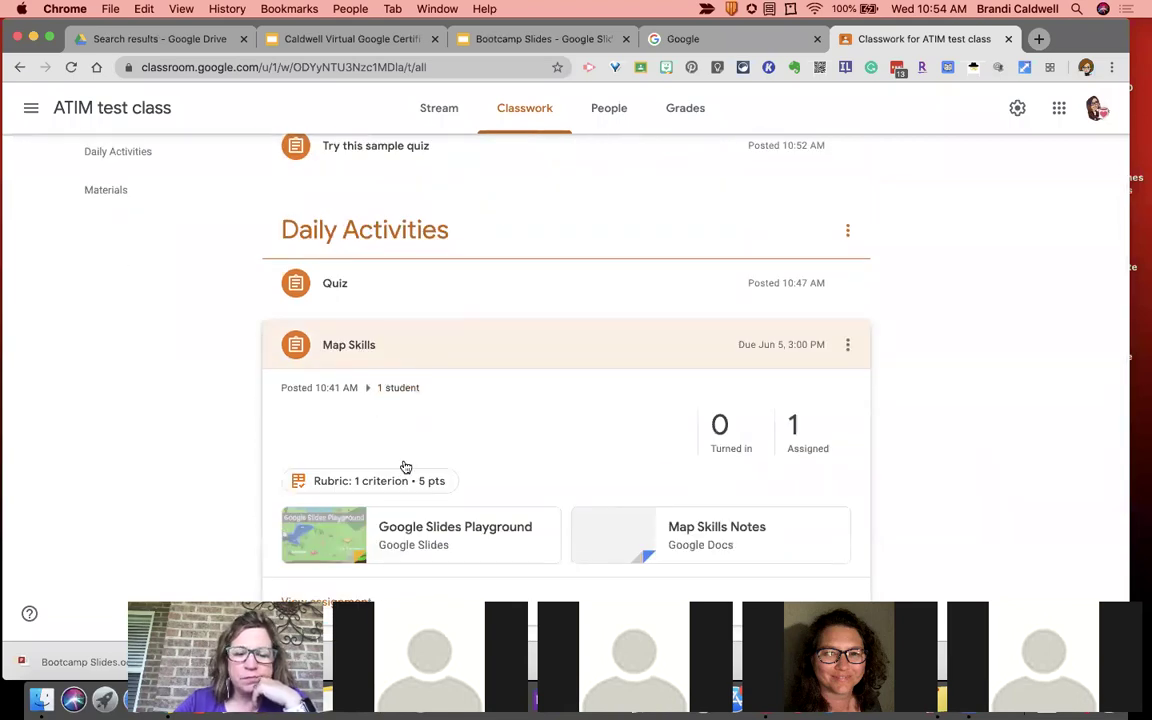
pyautogui.scroll(-2, 390, 500)
pyautogui.click(355, 555)
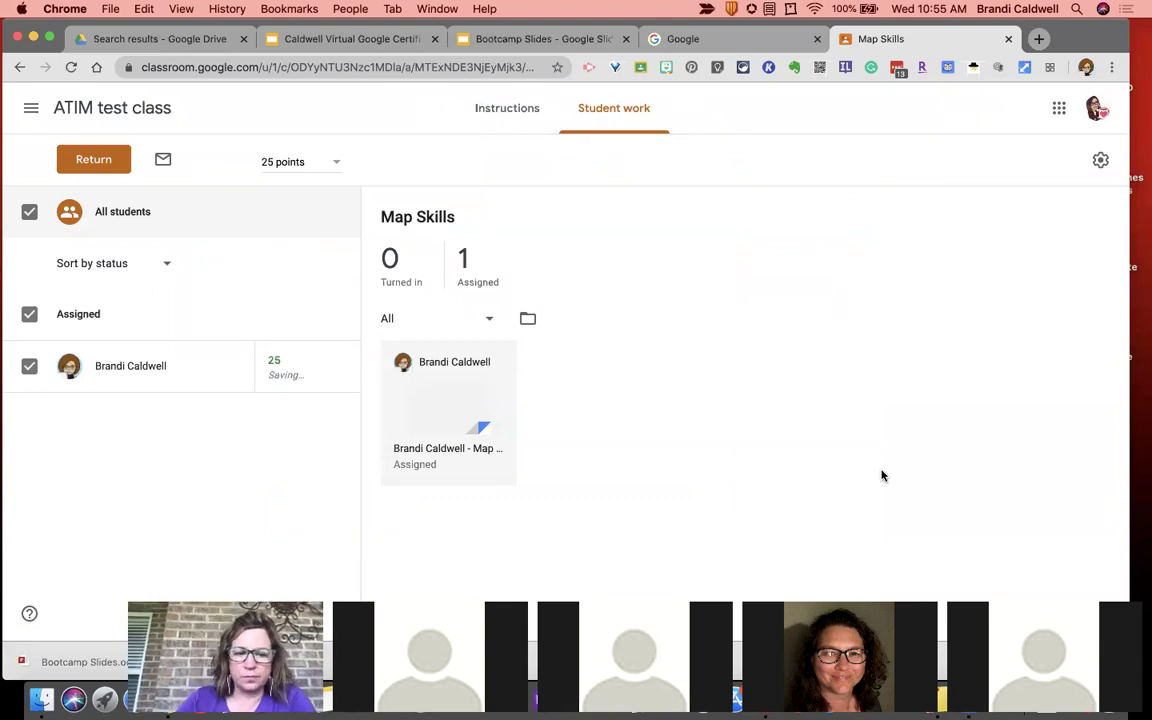
pyautogui.click(212, 389)
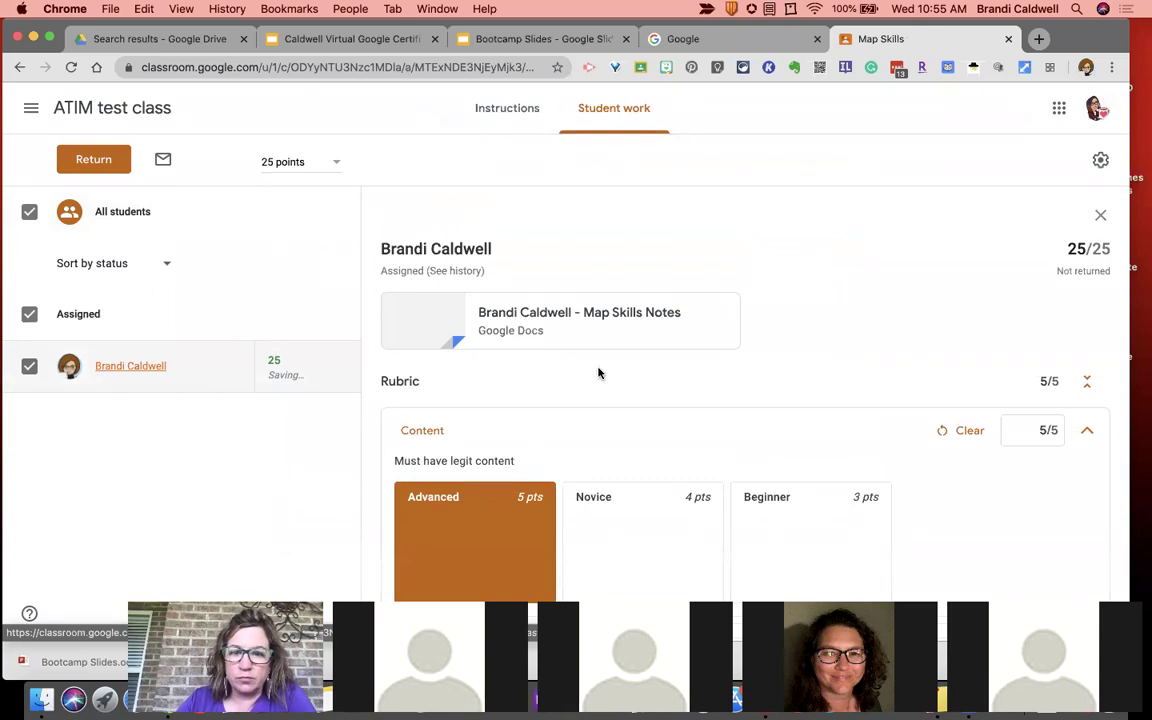
pyautogui.scroll(-1, 598, 373)
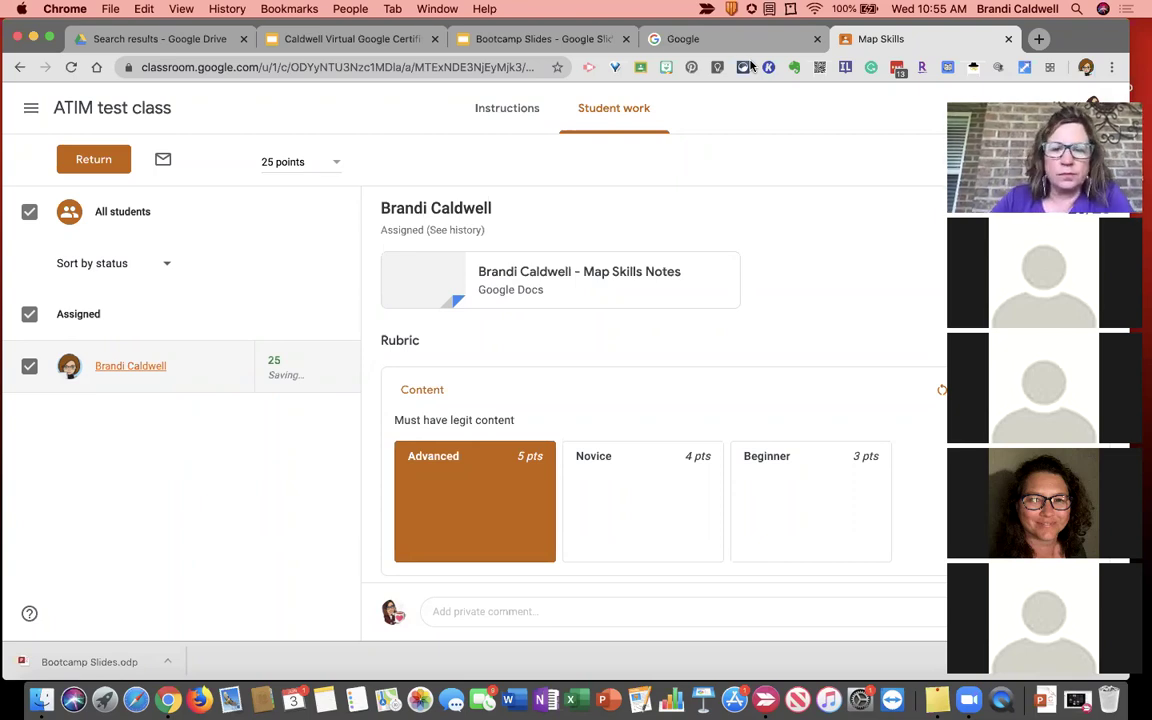
pyautogui.click(18, 68)
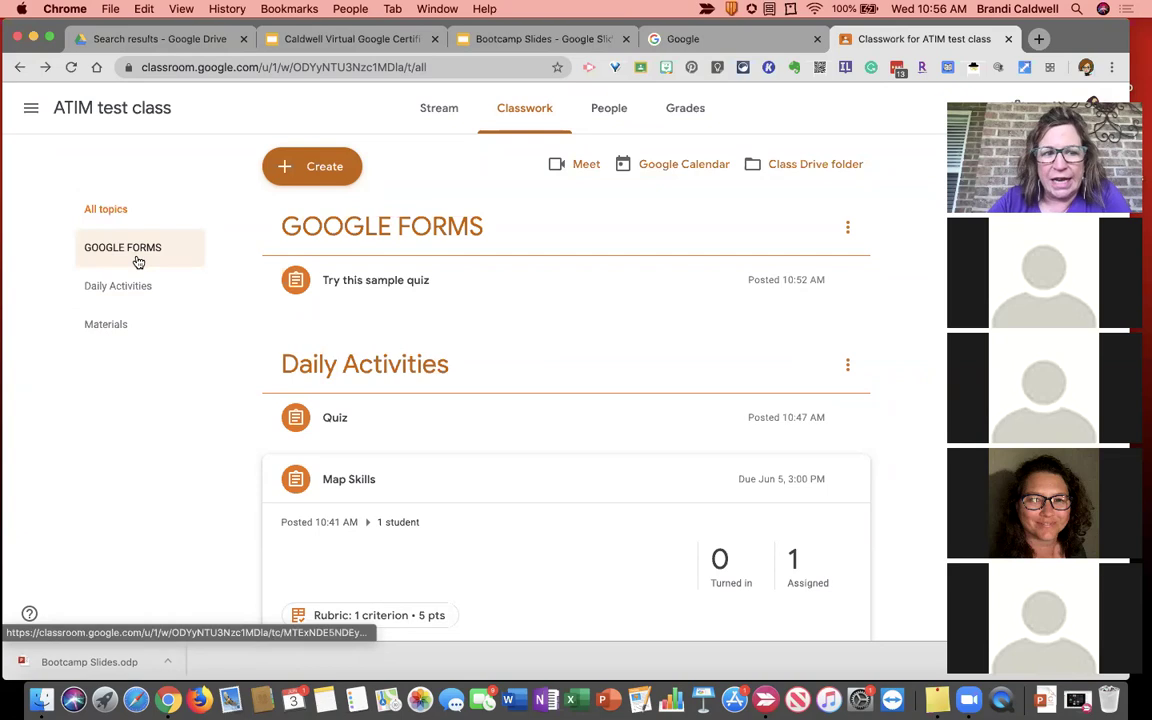
# - Show only the Daily Activities topic and open the class comment field of the Quiz assignment
pyautogui.click(117, 289)
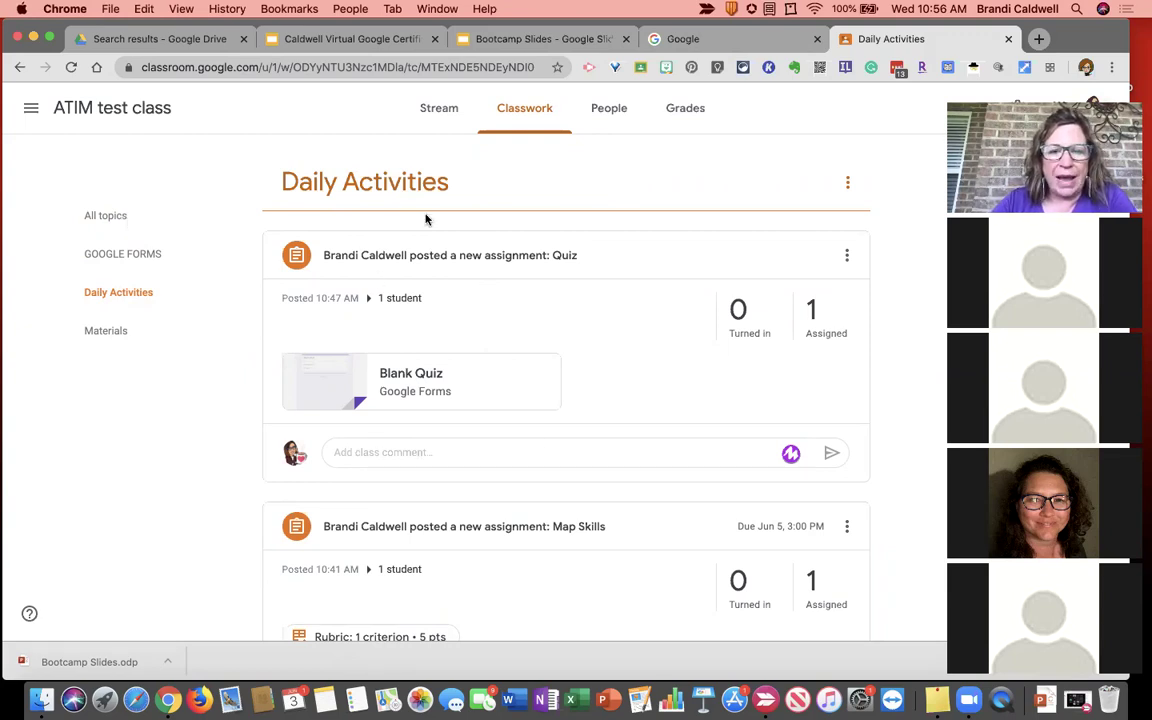
pyautogui.click(374, 452)
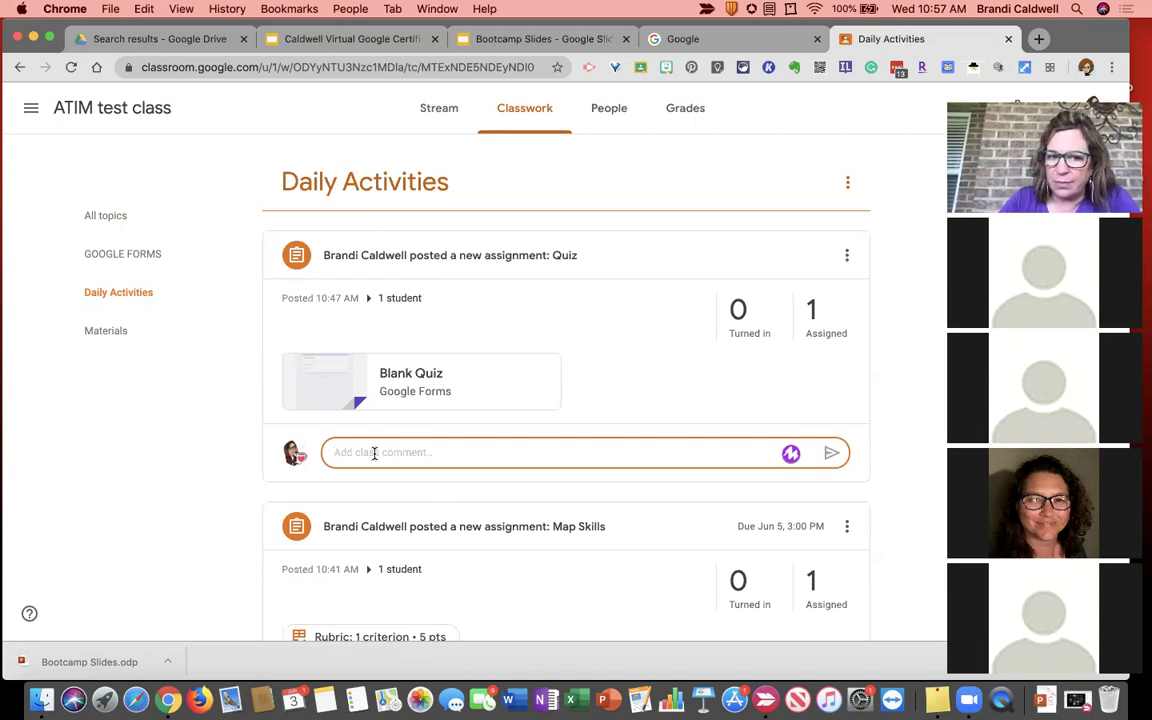
# - Post the private comment "Please turn this in" on the student's Quiz work and return to Daily Activities
pyautogui.click(409, 263)
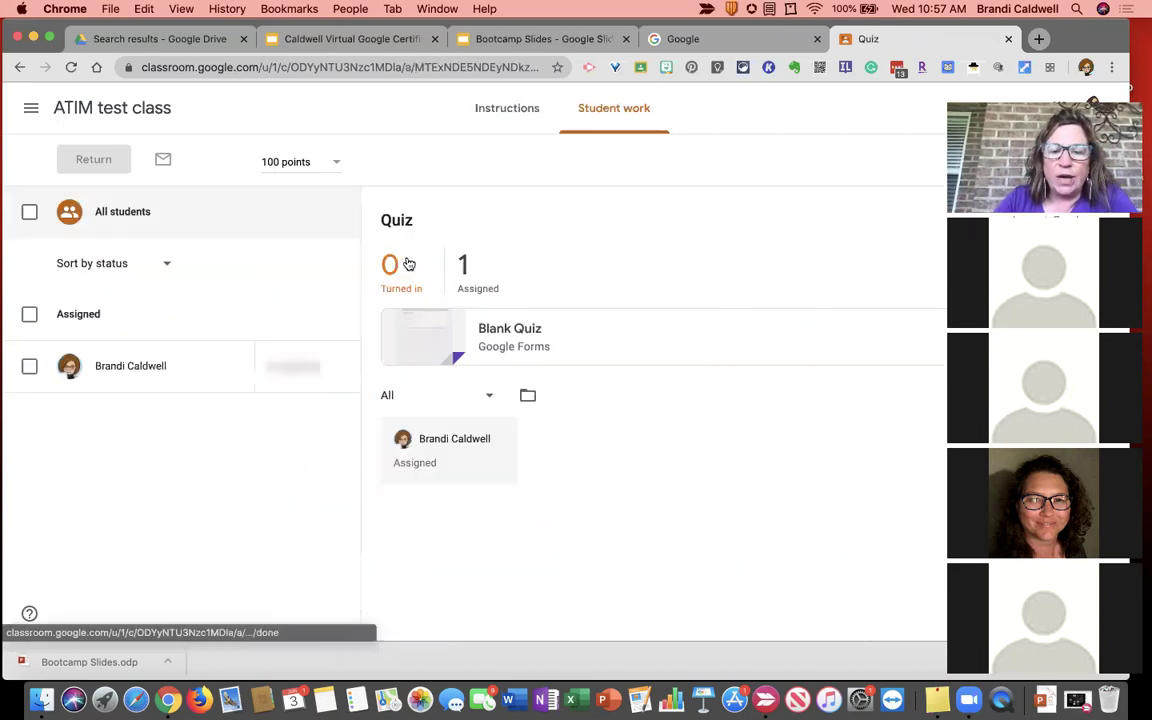
pyautogui.click(197, 386)
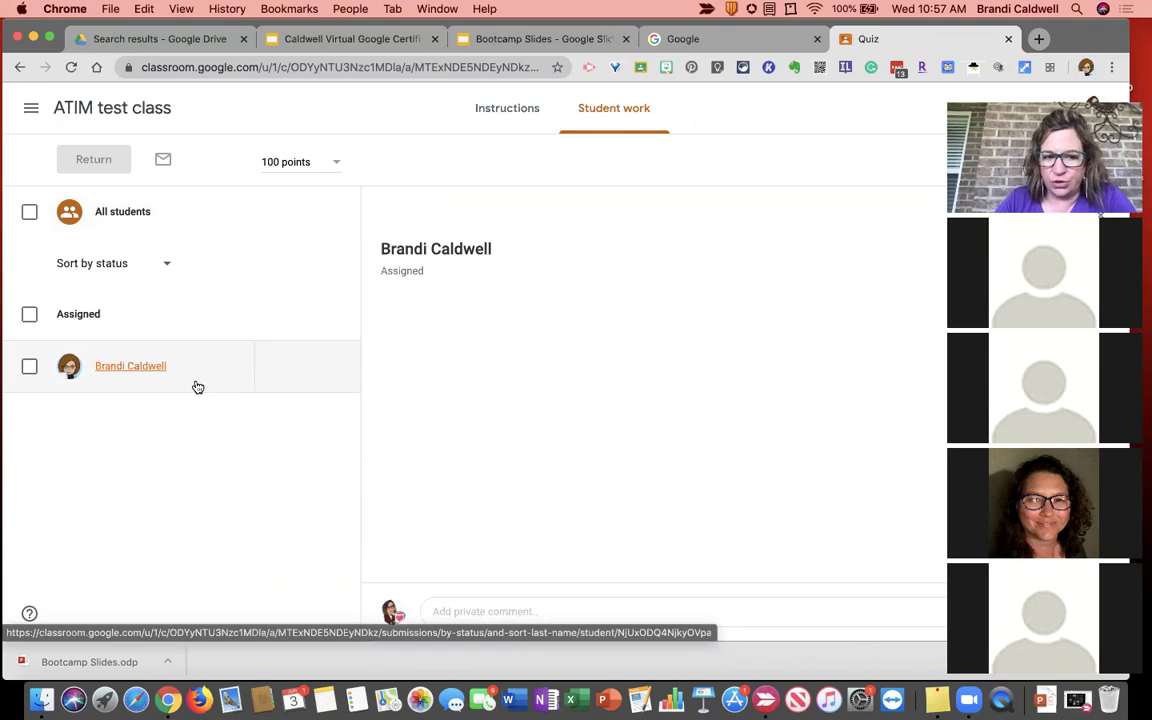
pyautogui.click(474, 608)
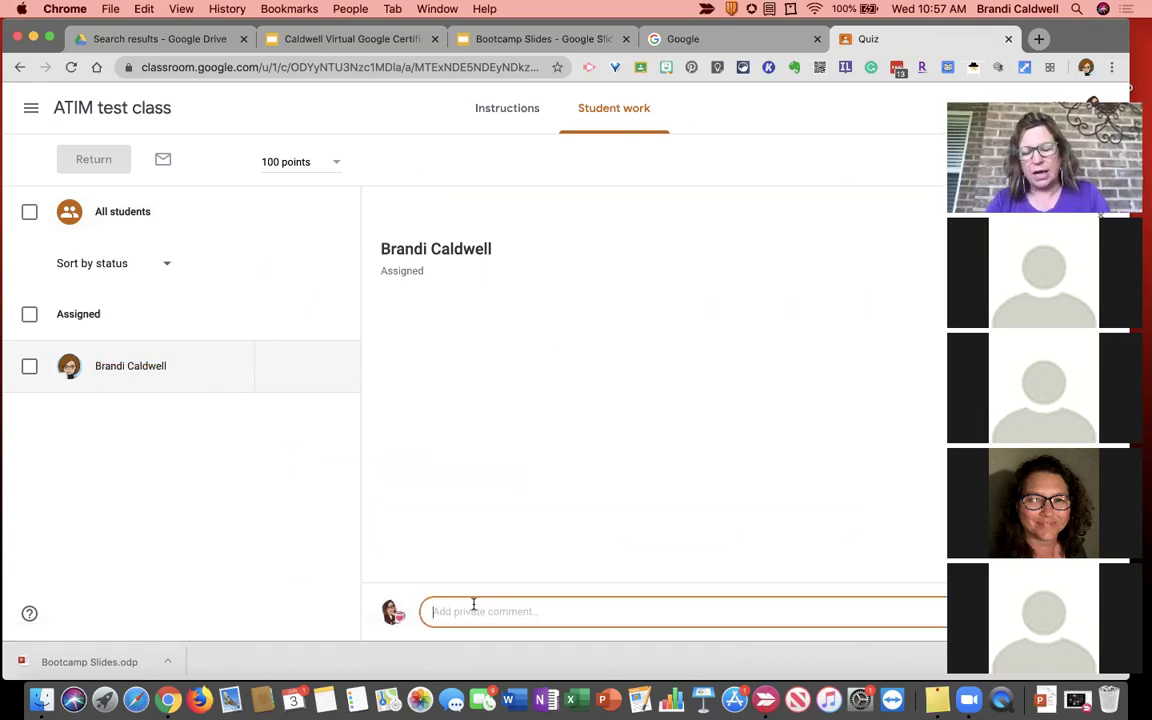
pyautogui.write('Please turn this in')
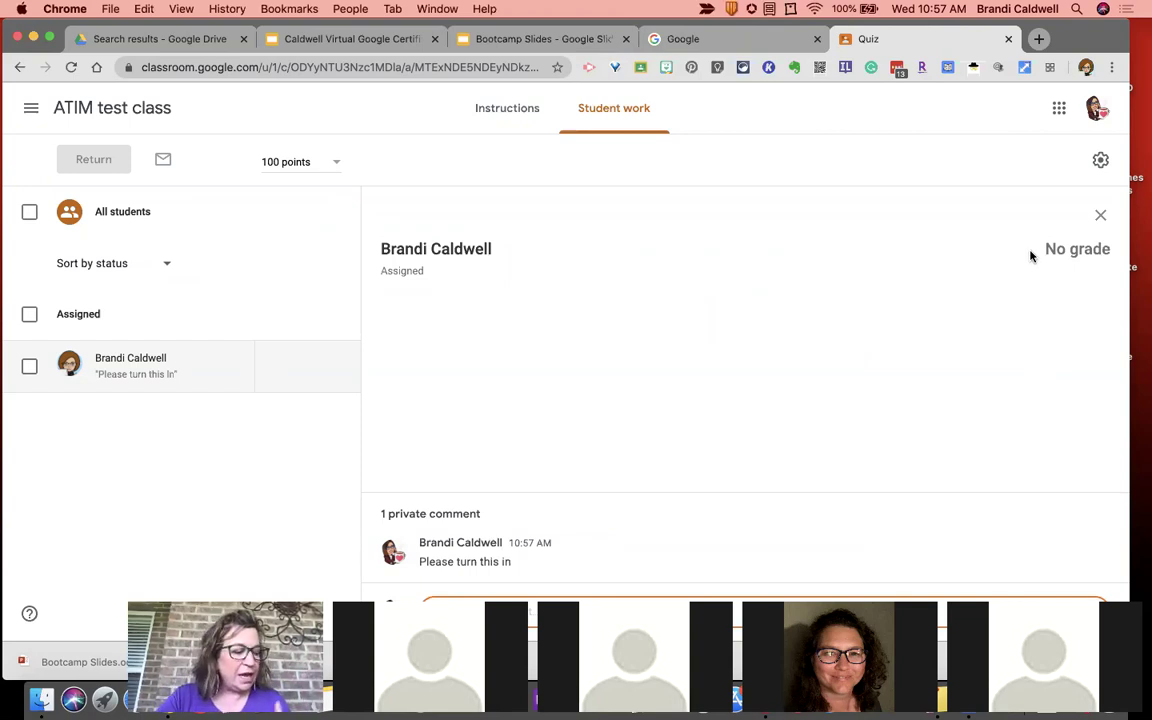
pyautogui.click(19, 68)
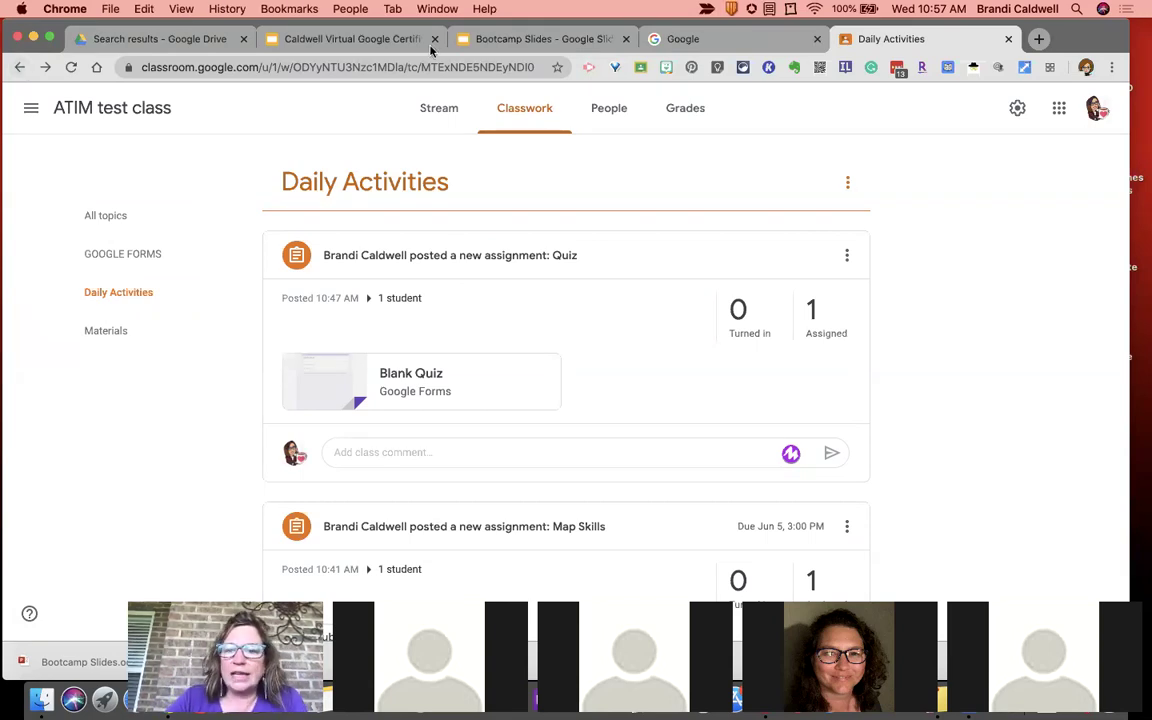
# - Close the blank Google search page and return to the Daily Activities topic
pyautogui.click(754, 40)
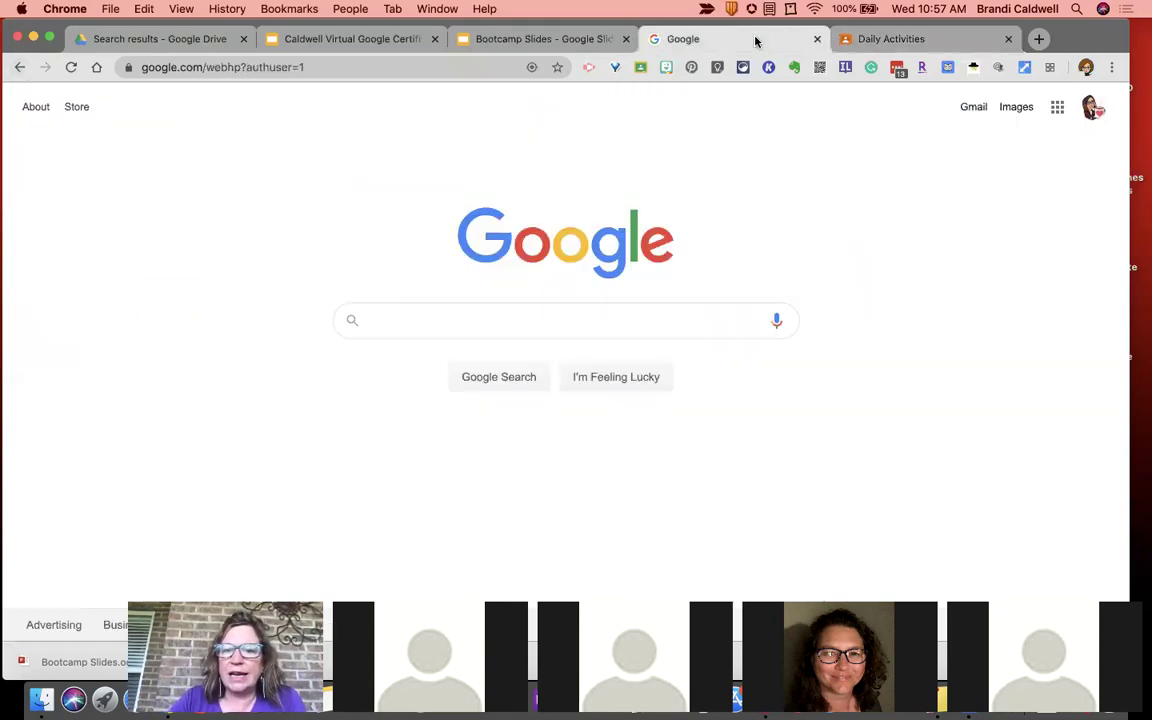
pyautogui.click(815, 40)
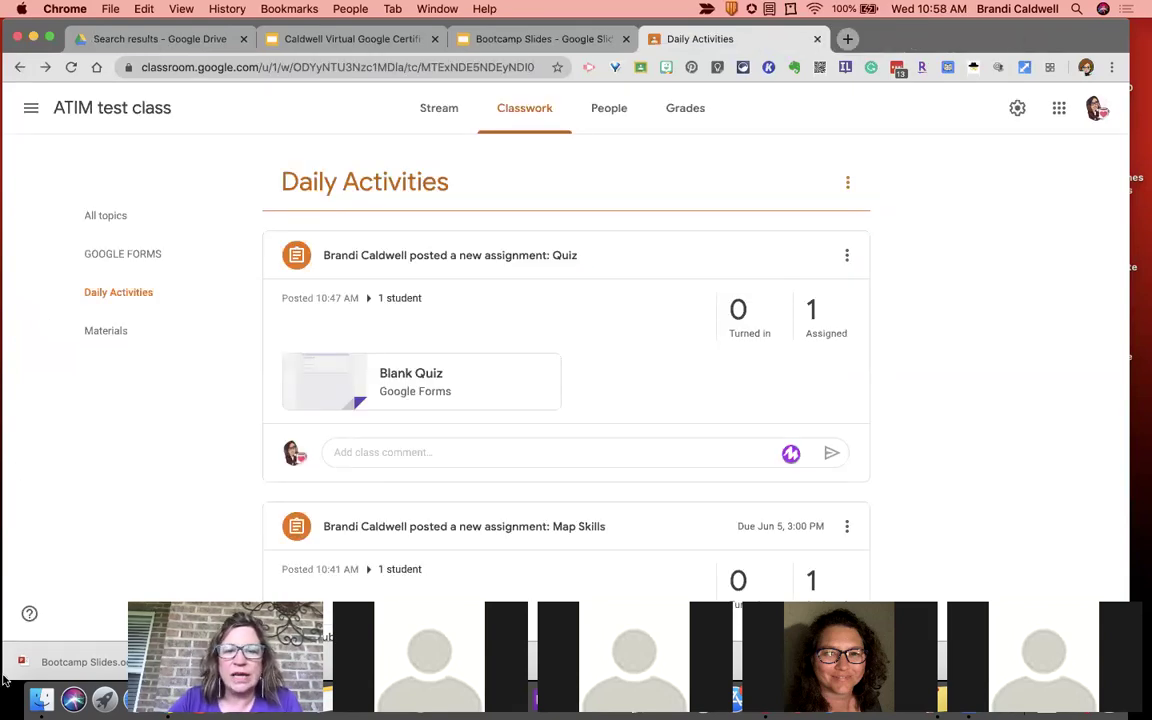
# - Switch to the Level 1 Bootcamp deck in Google Slides, present the "Google Classroom - Creating the Basics" task slide, and start its 15-minute timer video
pyautogui.click(340, 39)
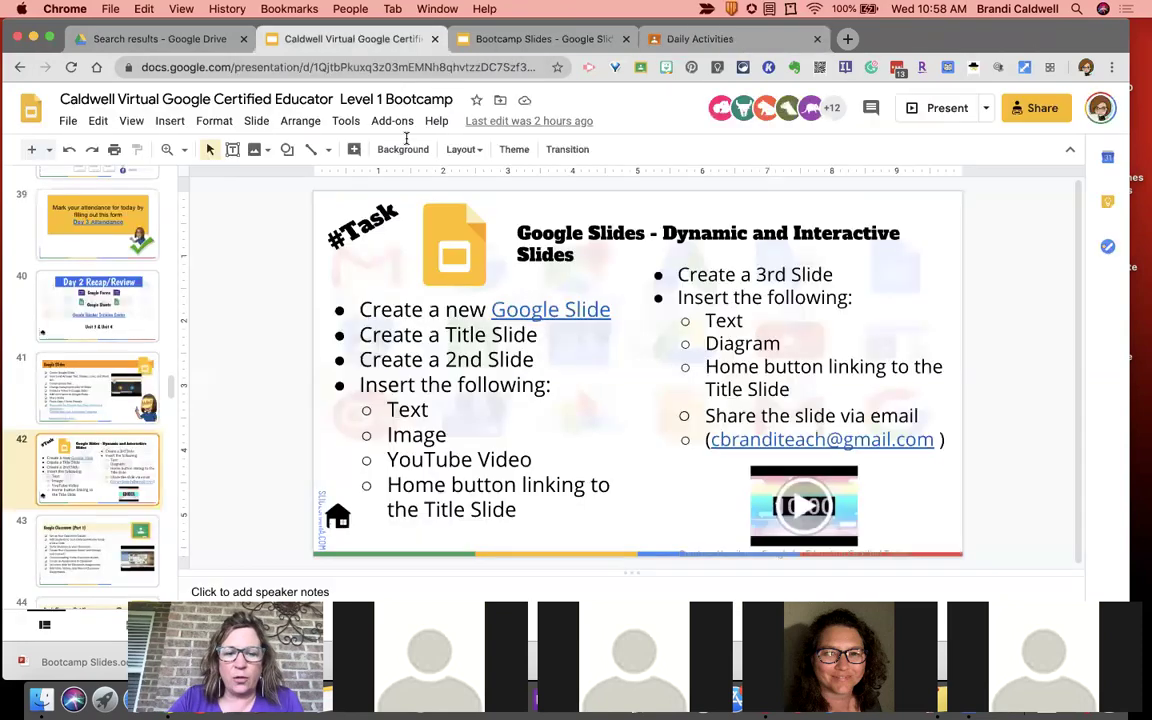
pyautogui.scroll(-4, 100, 495)
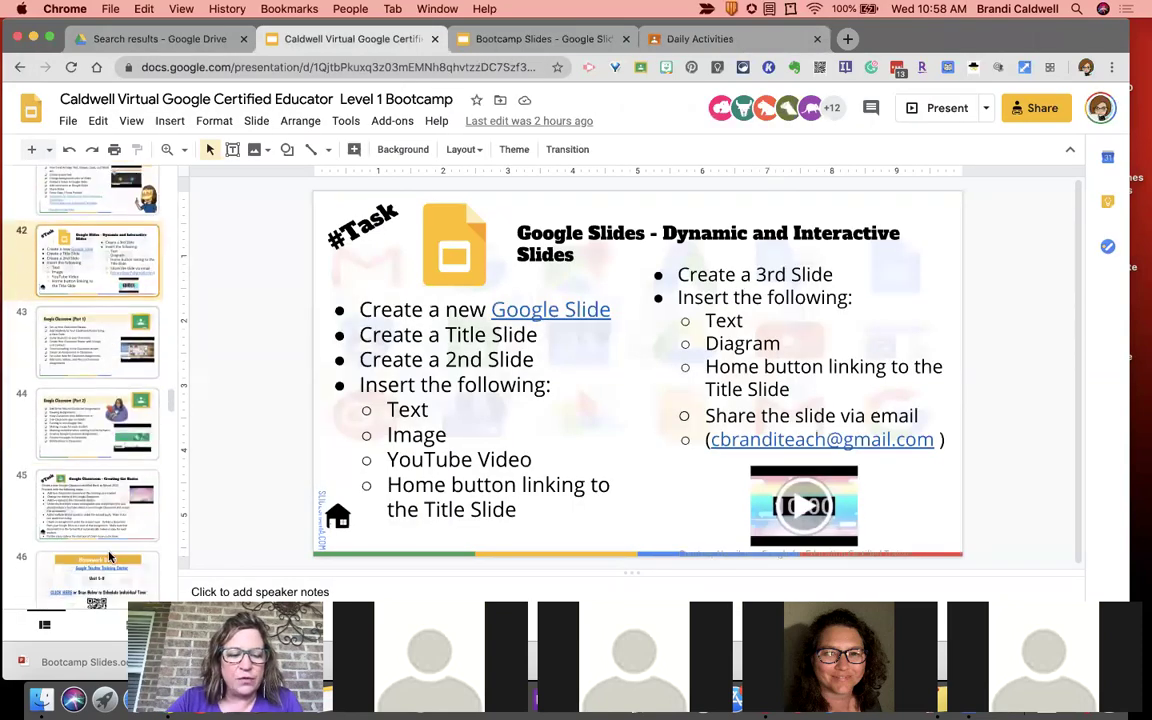
pyautogui.click(100, 513)
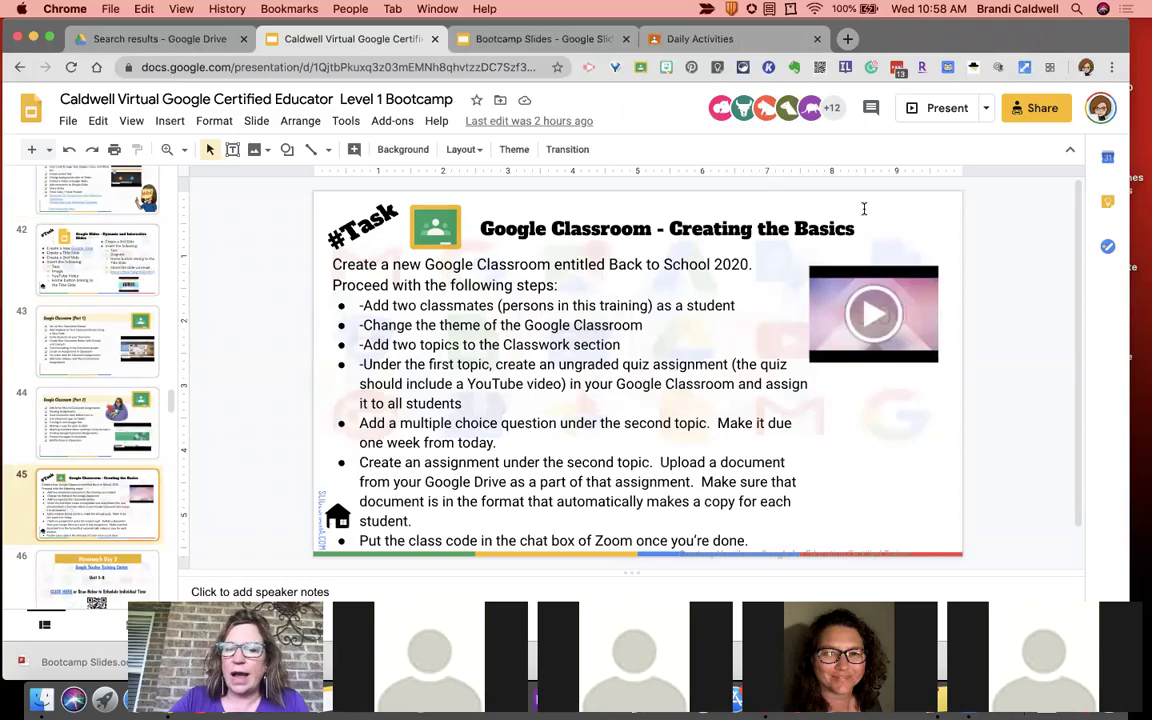
pyautogui.click(941, 115)
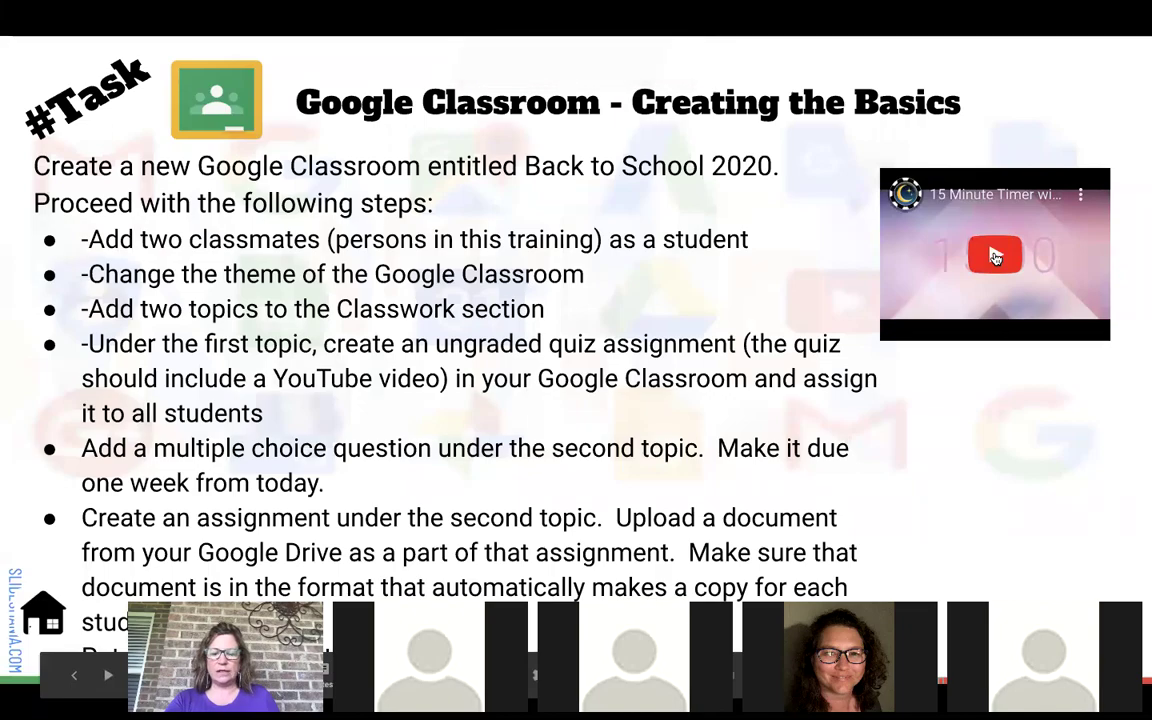
pyautogui.click(995, 257)
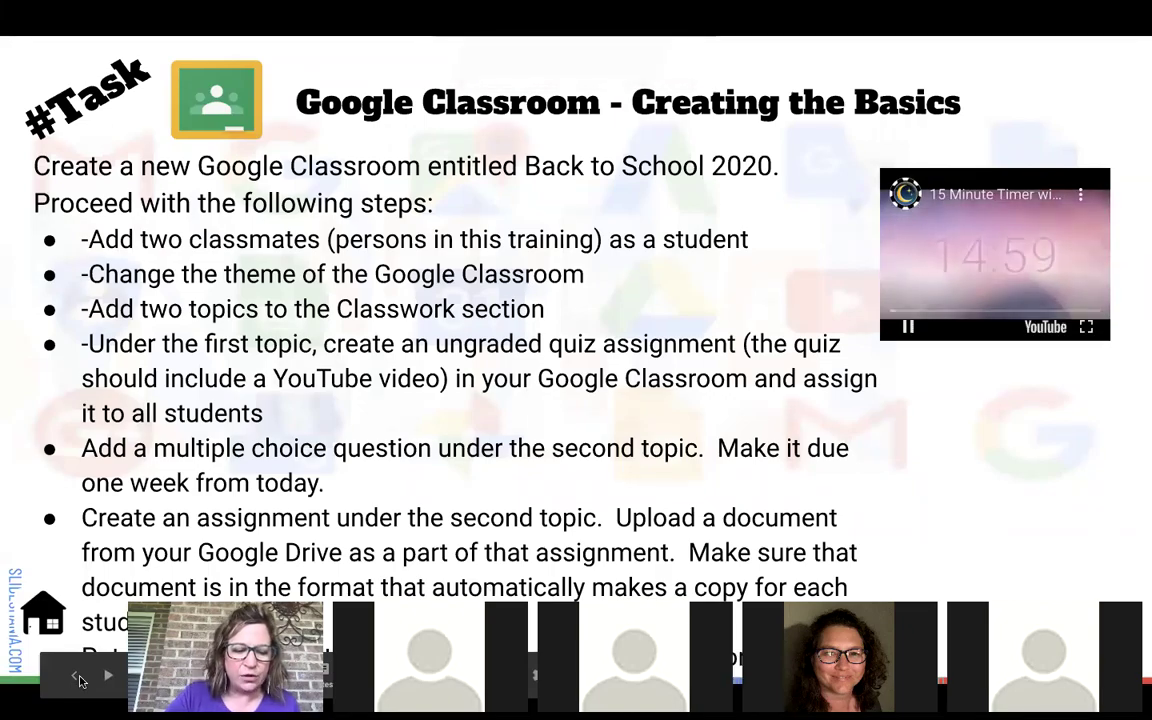